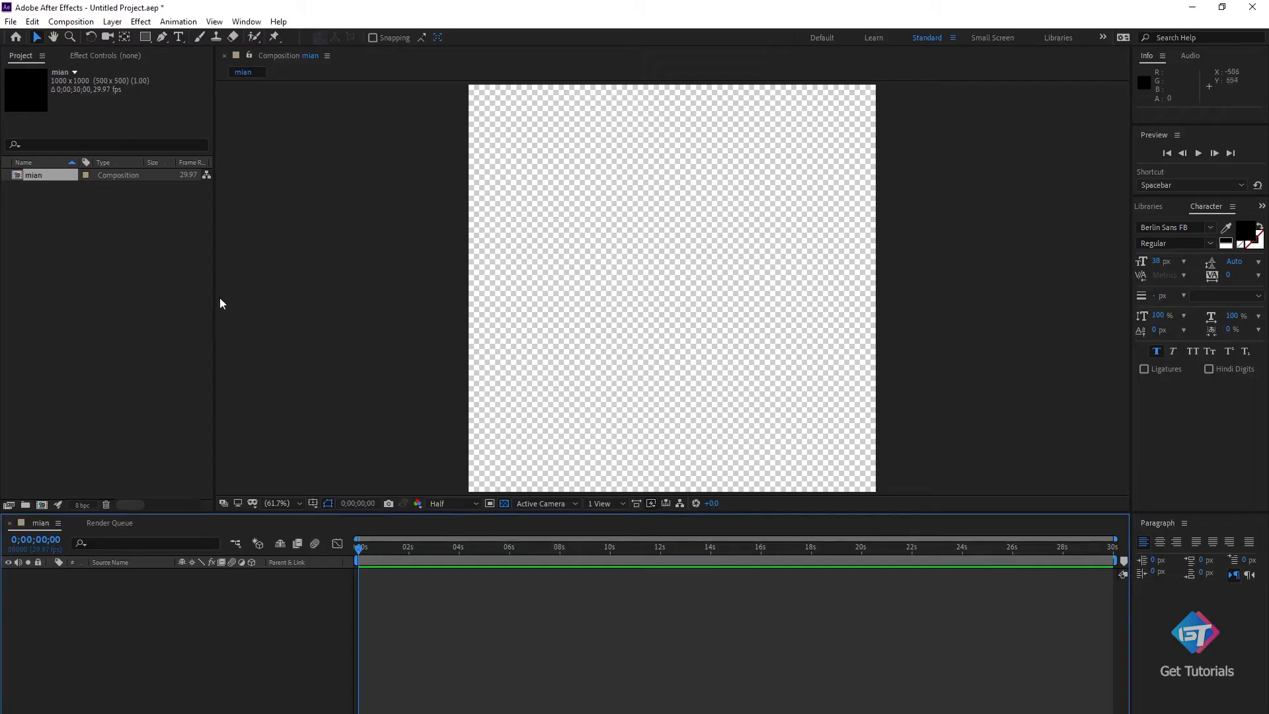
click(32, 21)
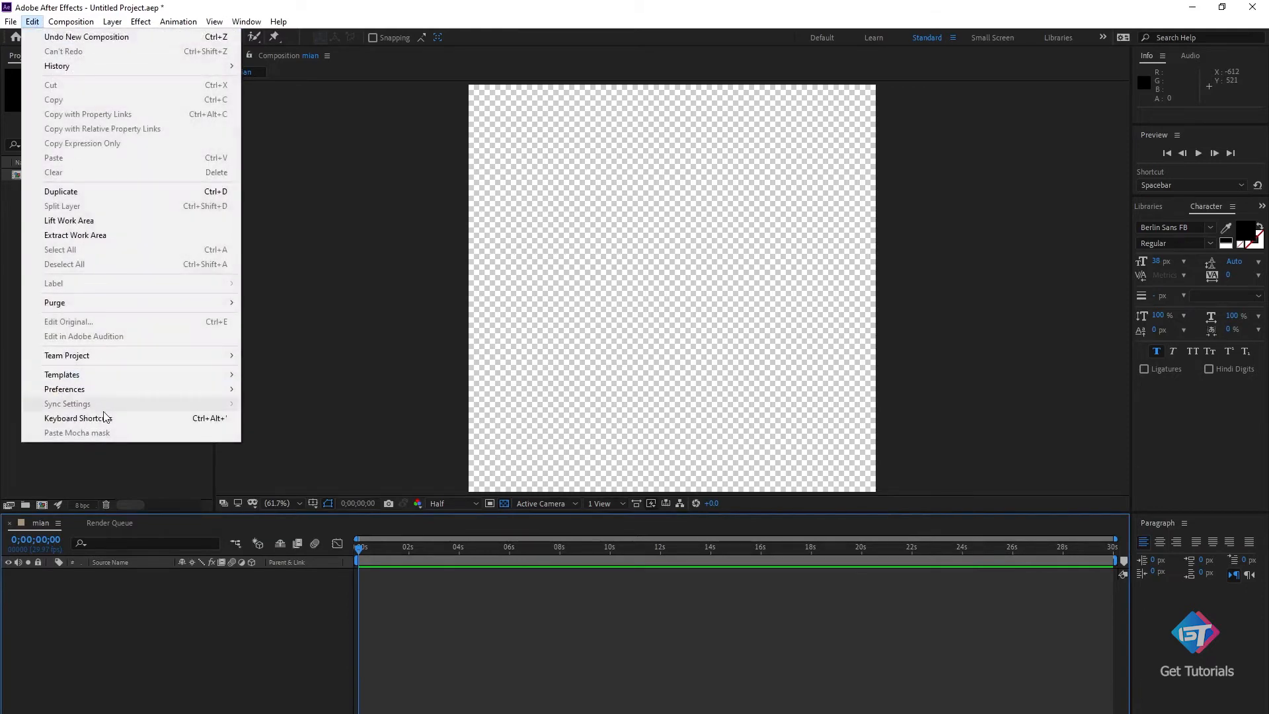
click(119, 23)
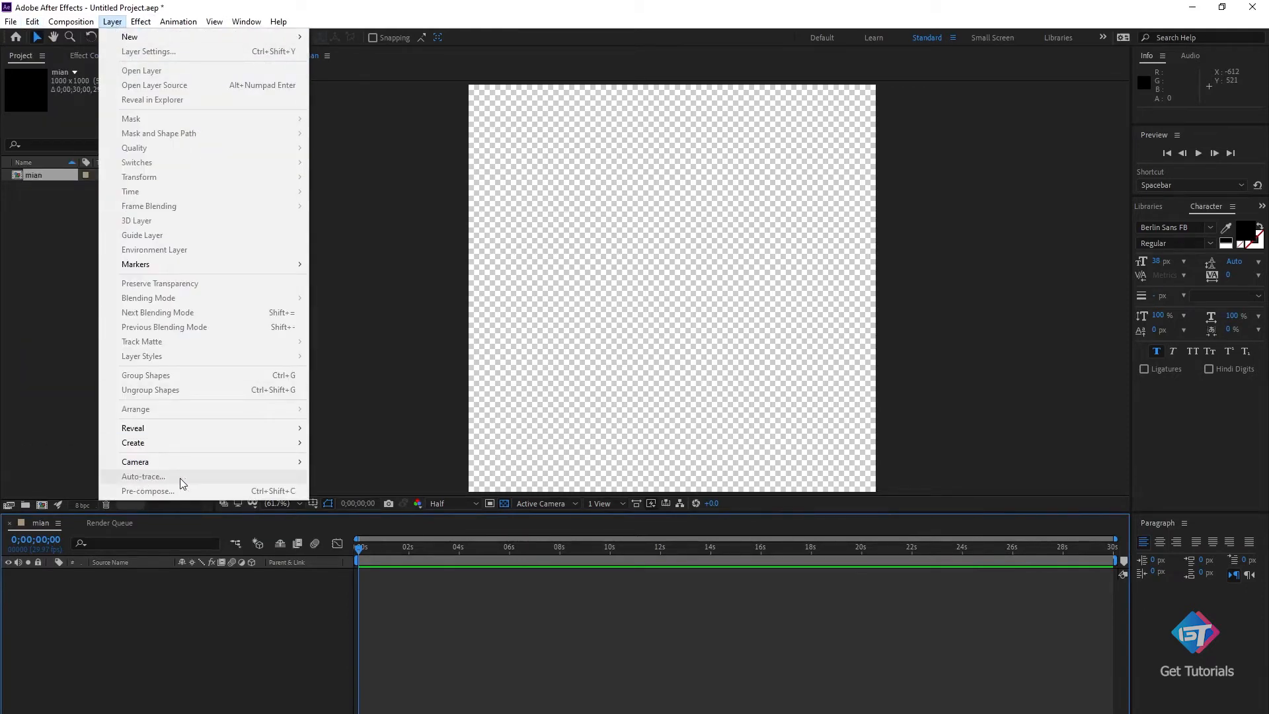
click(266, 649)
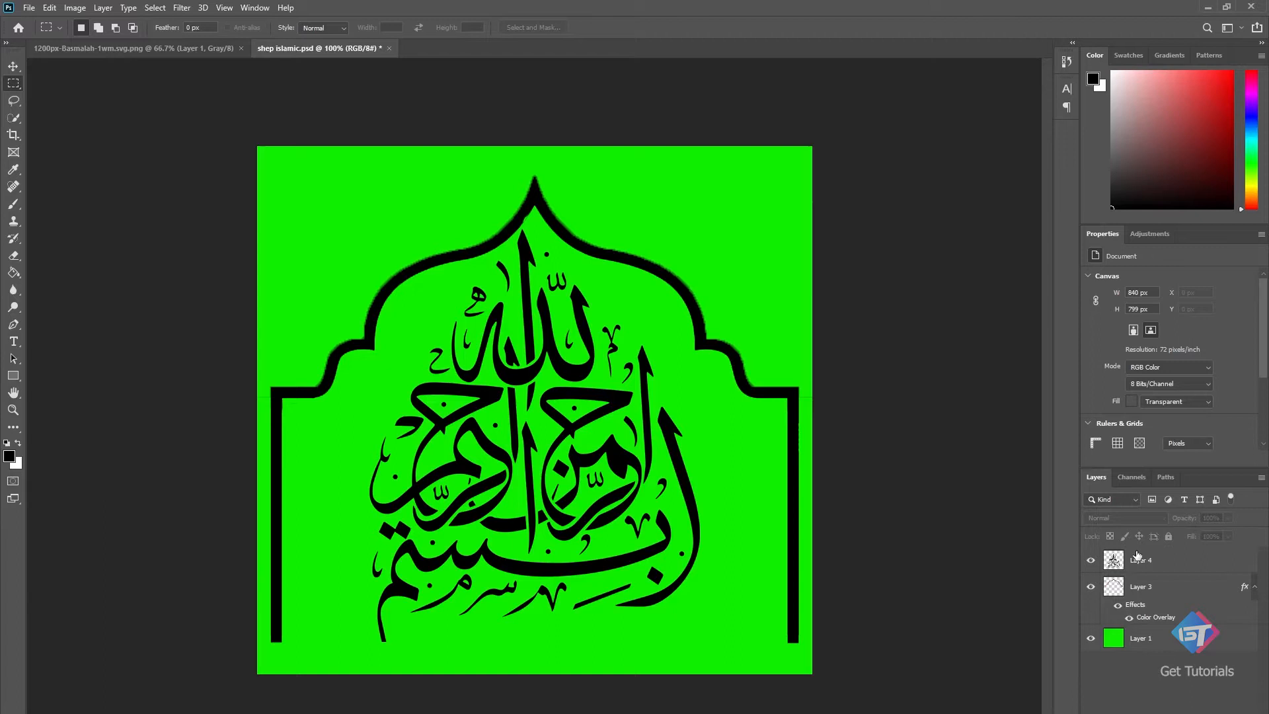
Switch to Photoshop, select the calligraphy on Layer 4 and hide the green background on Layer 1.
click(1137, 556)
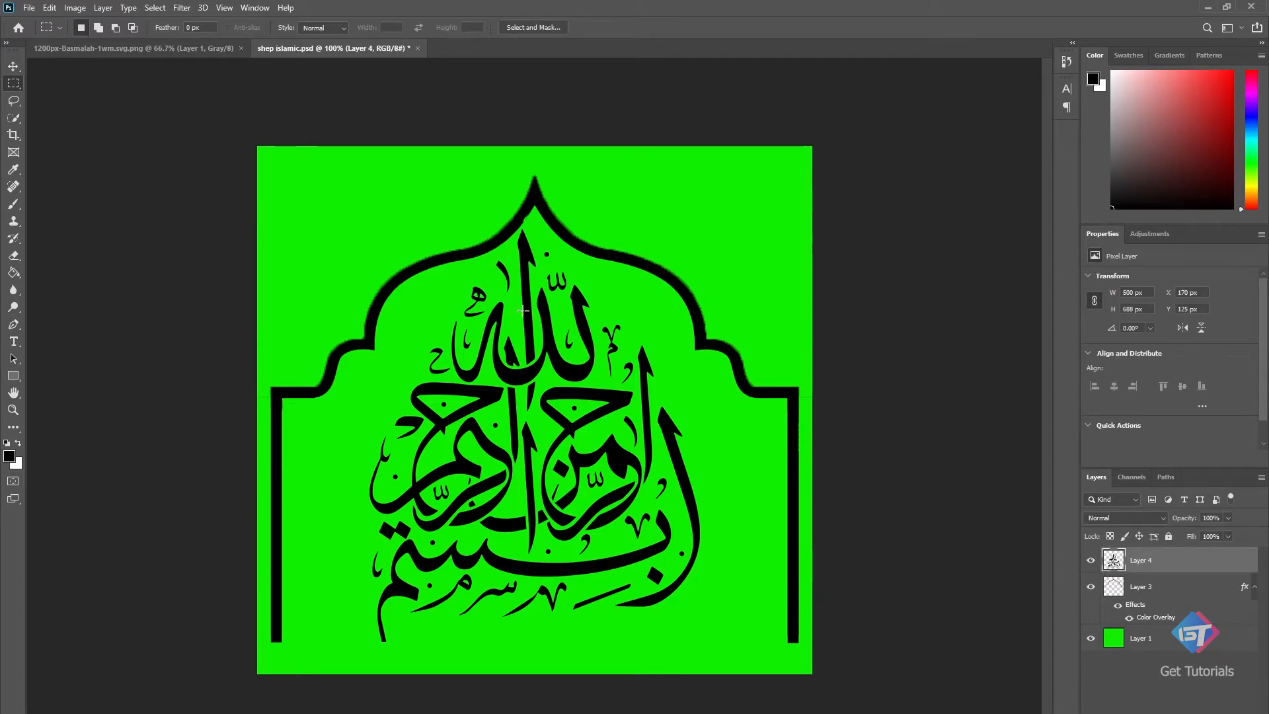
click(1091, 638)
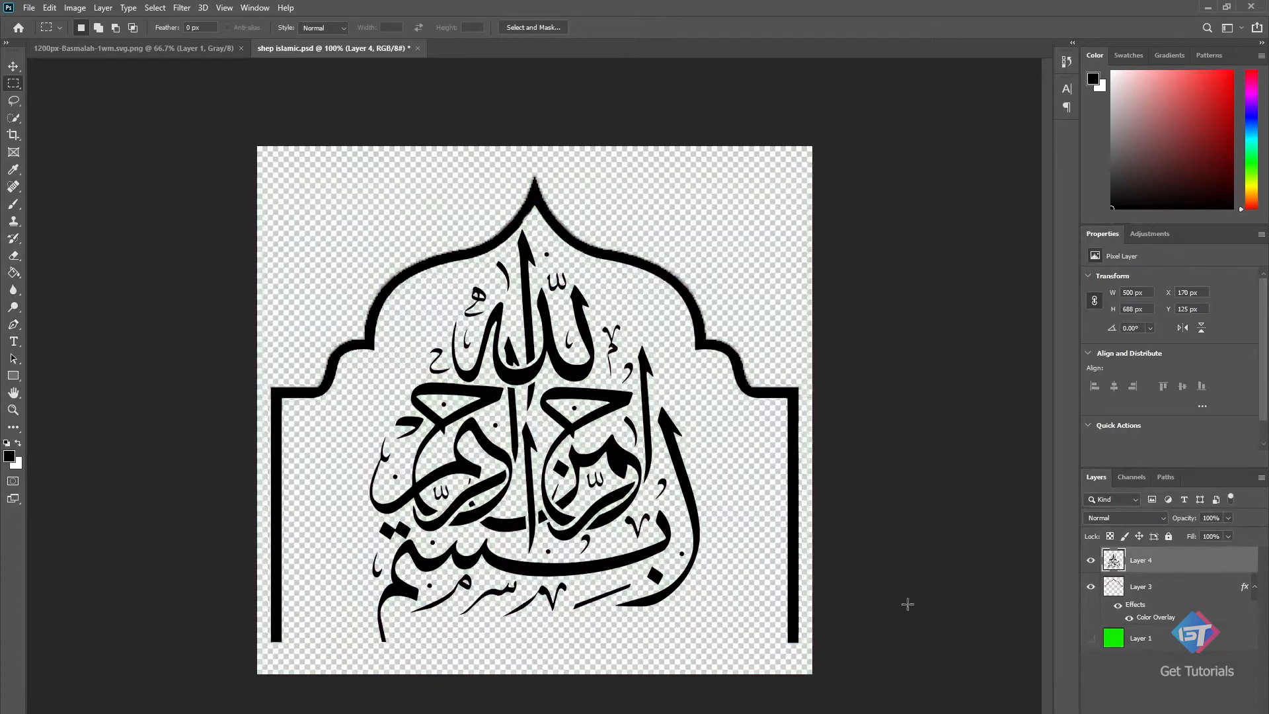
click(1091, 638)
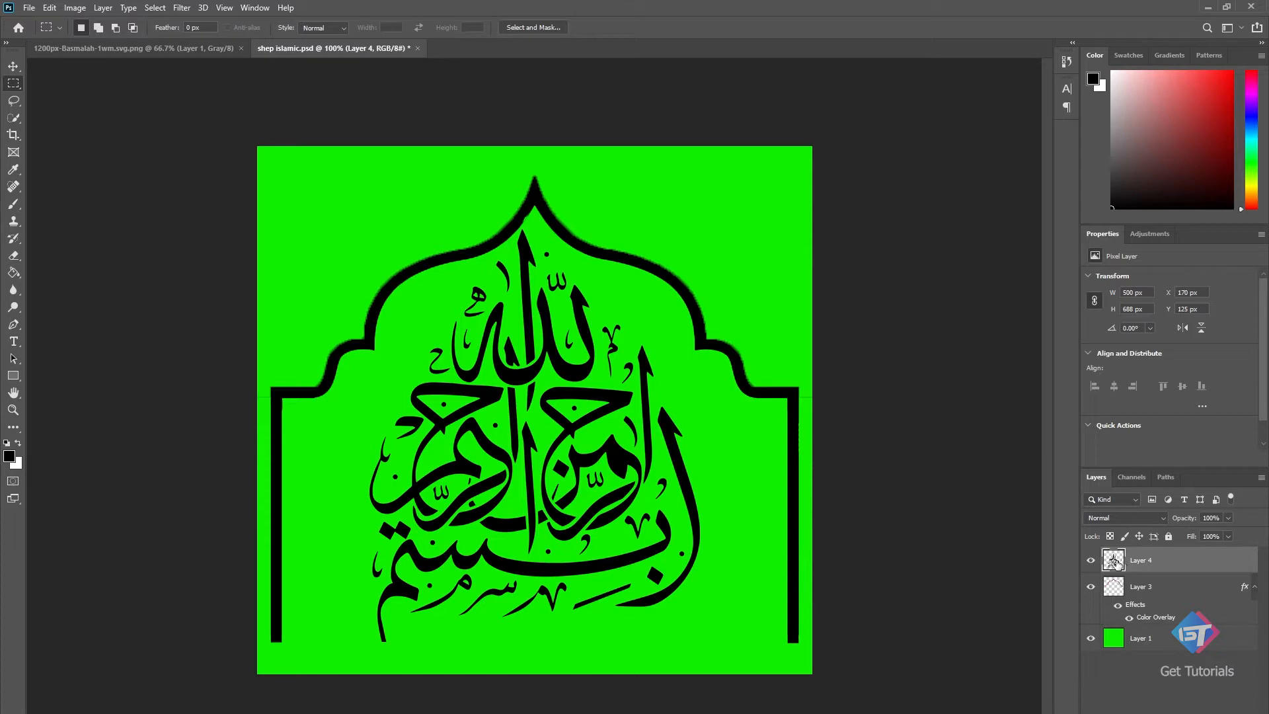
right_click(1114, 563)
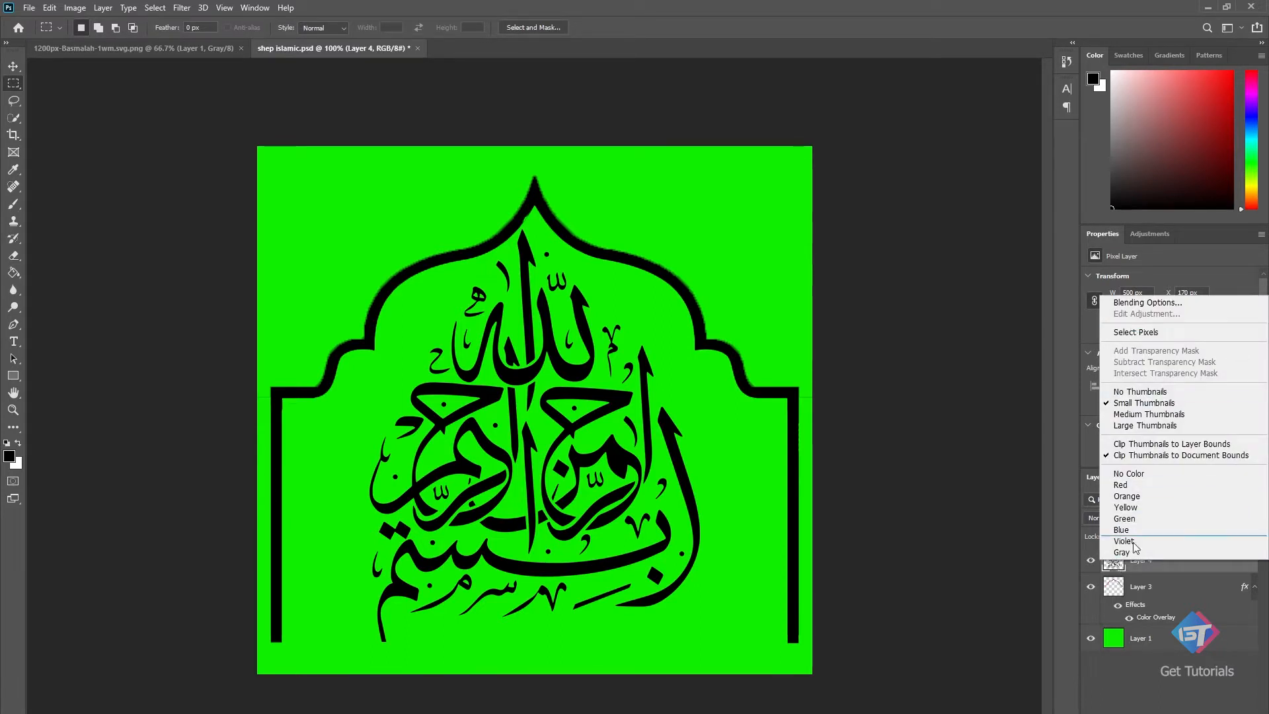
click(1139, 568)
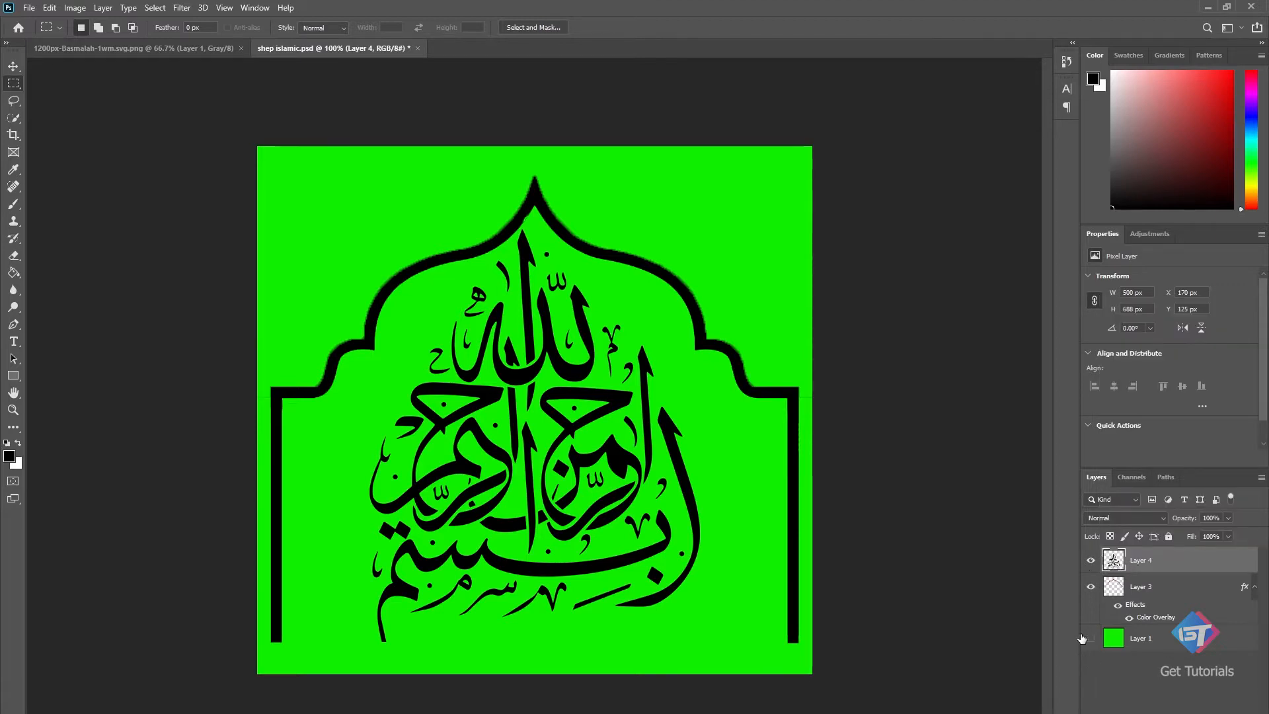
click(1090, 639)
click(1091, 561)
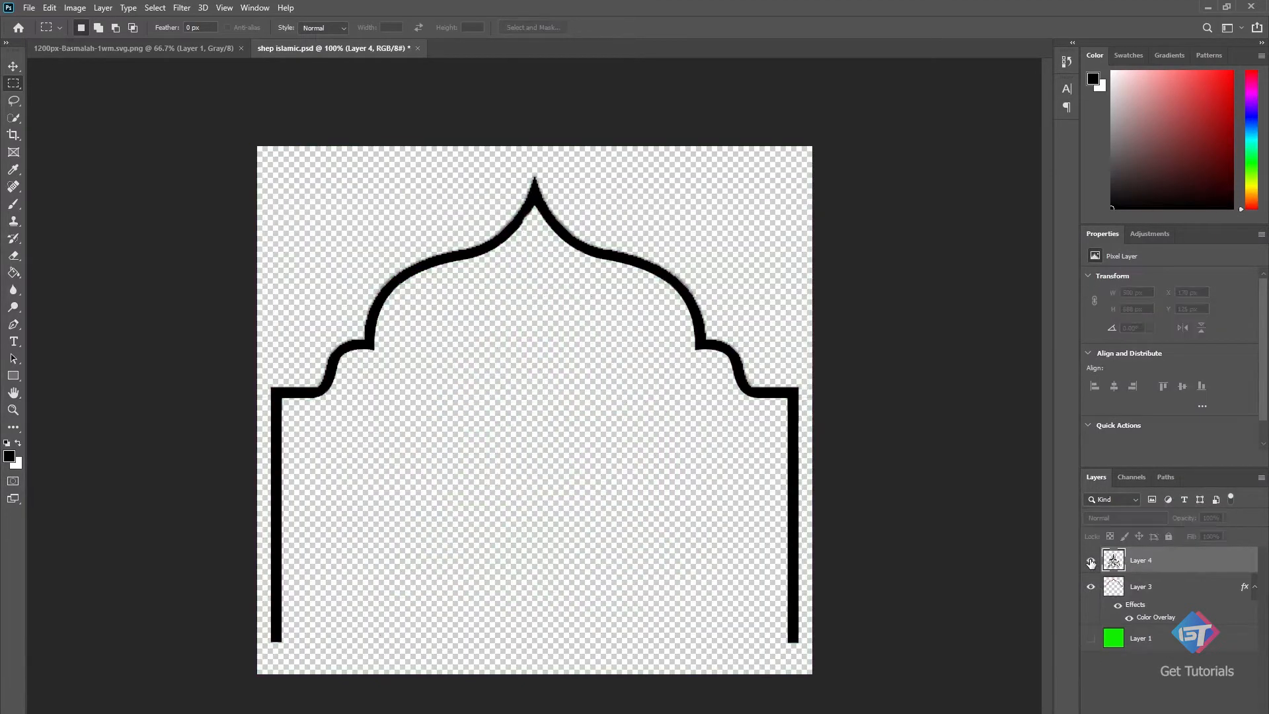
click(1091, 561)
right_click(1177, 565)
click(1177, 565)
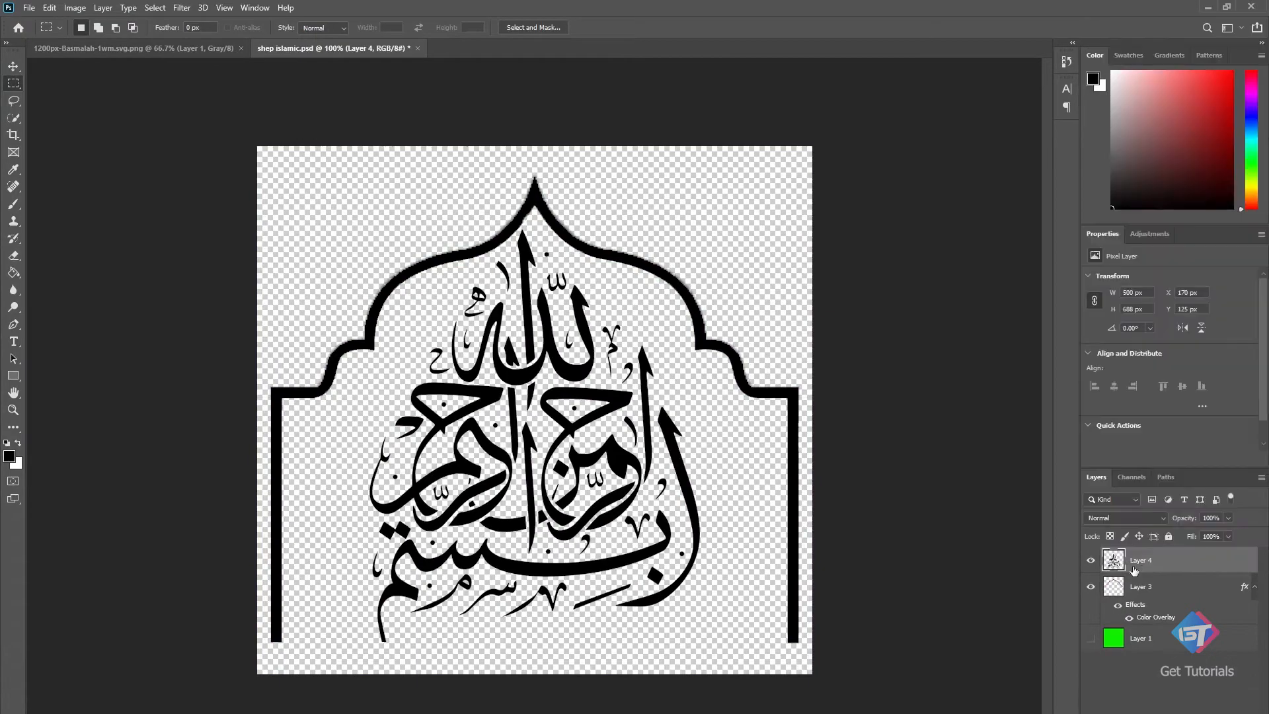
Load the pixels of Layer 4 as a selection and preview the calligraphy's Work Path.
right_click(1114, 562)
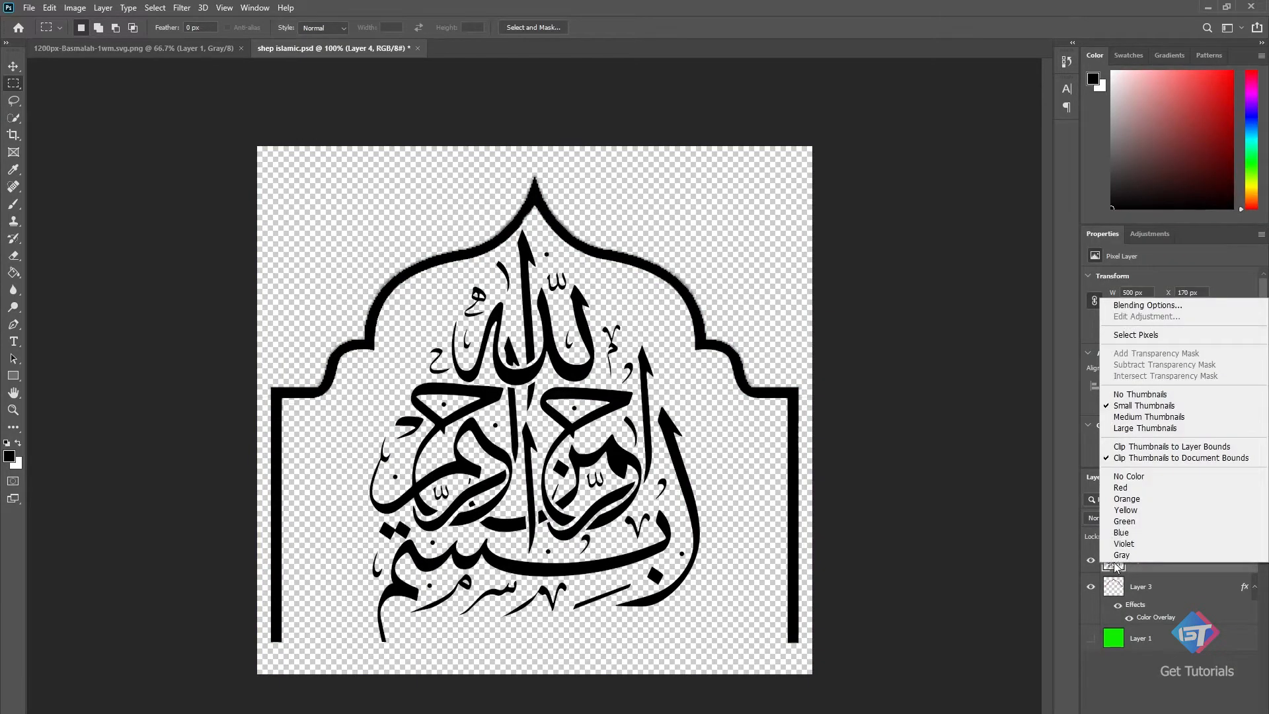
click(1116, 337)
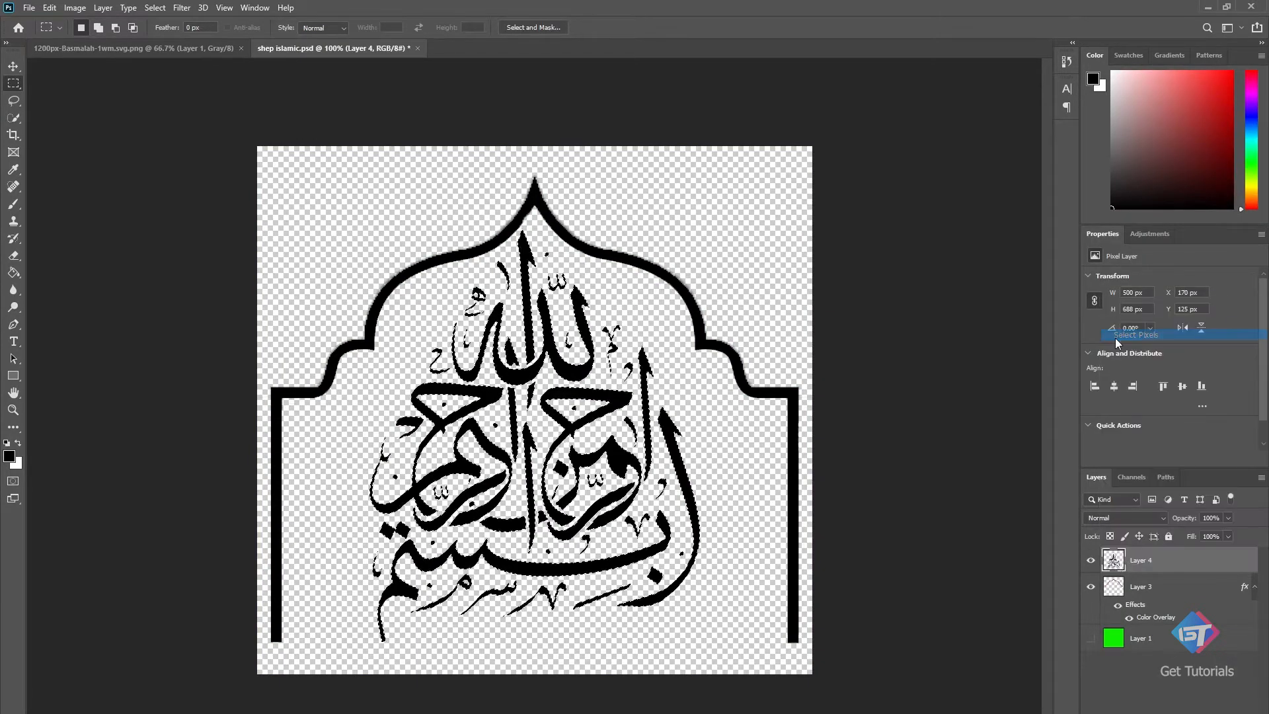
click(1166, 478)
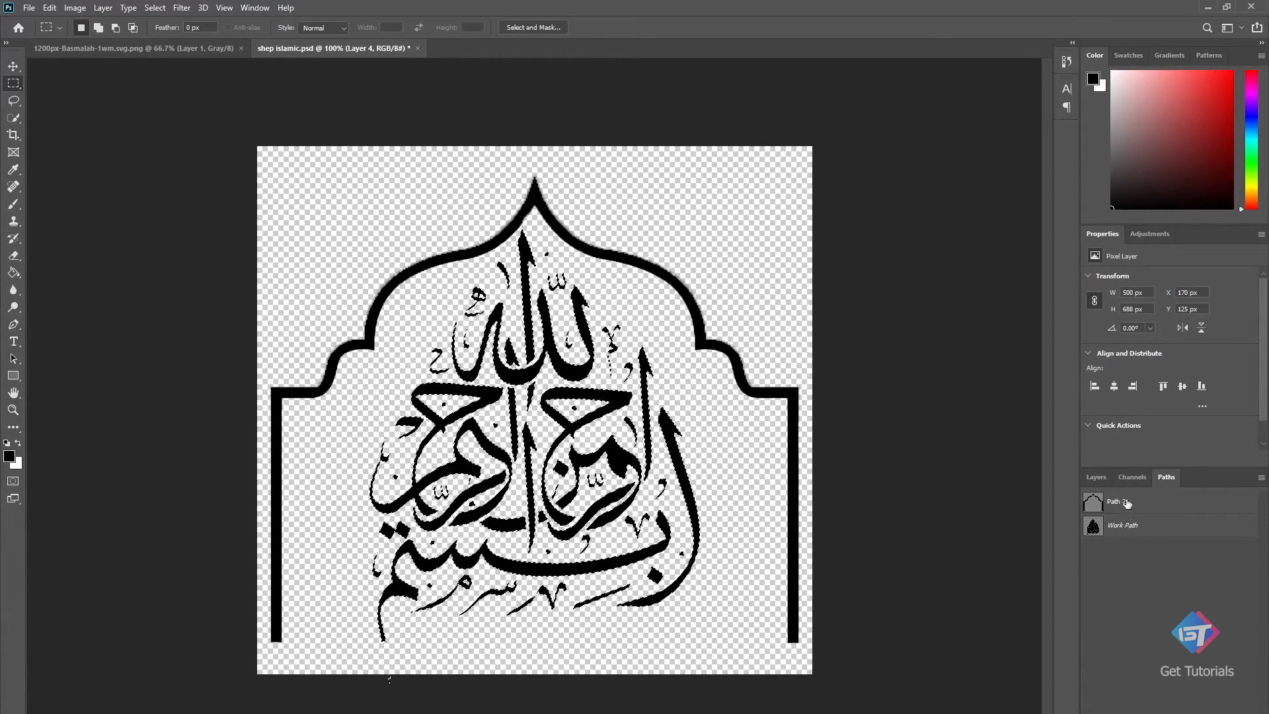
click(1121, 529)
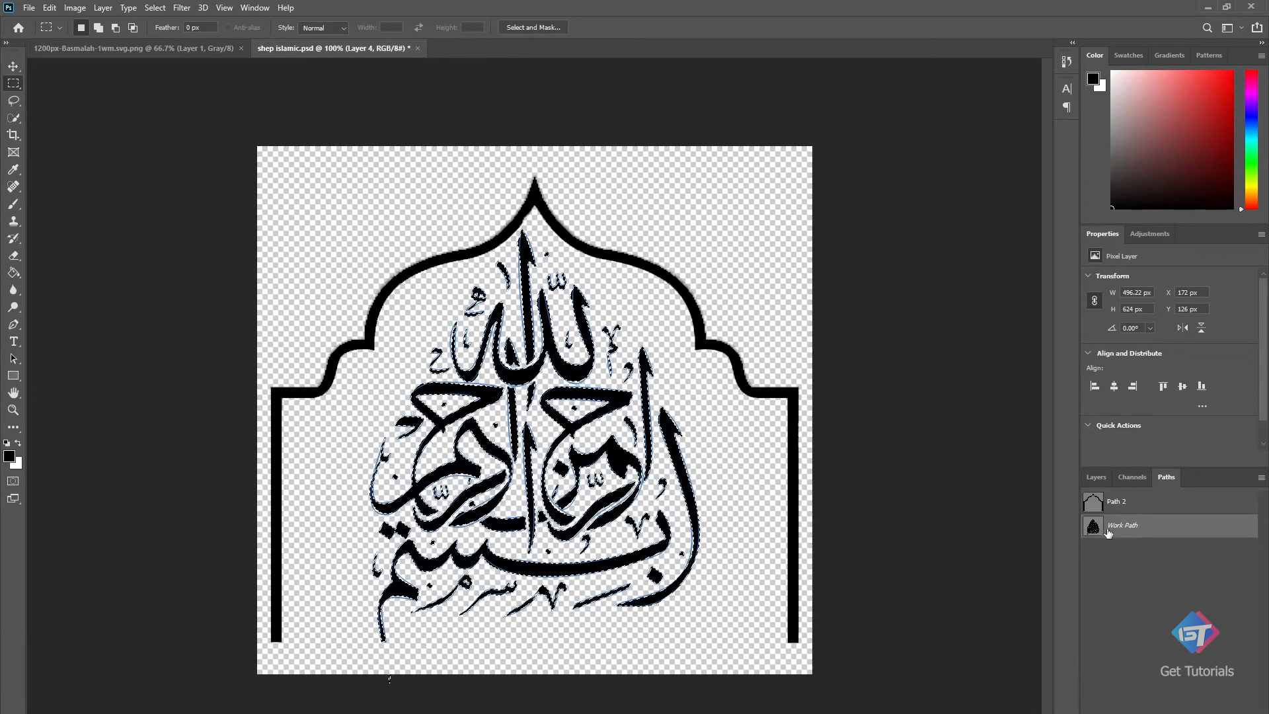
click(1146, 582)
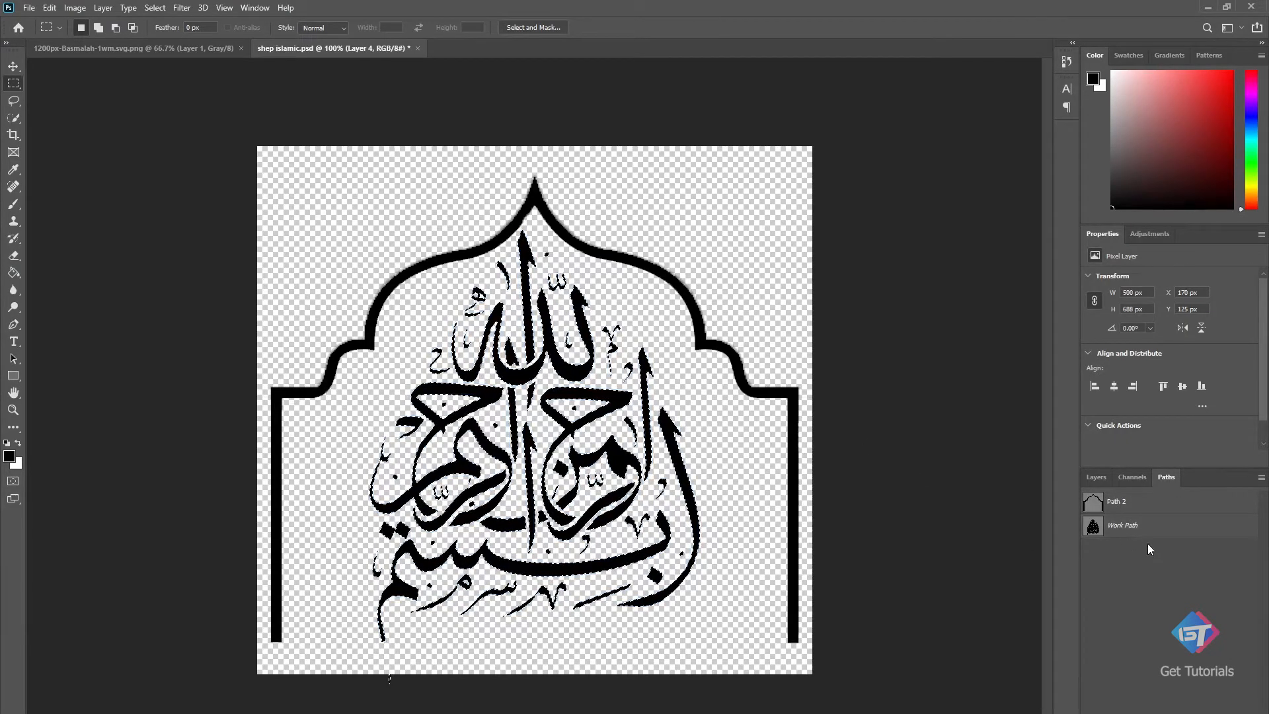
Select the pixels of Layer 4 again, activate the calligraphy's Work Path and clear the pixel selection.
click(1094, 477)
right_click(1113, 562)
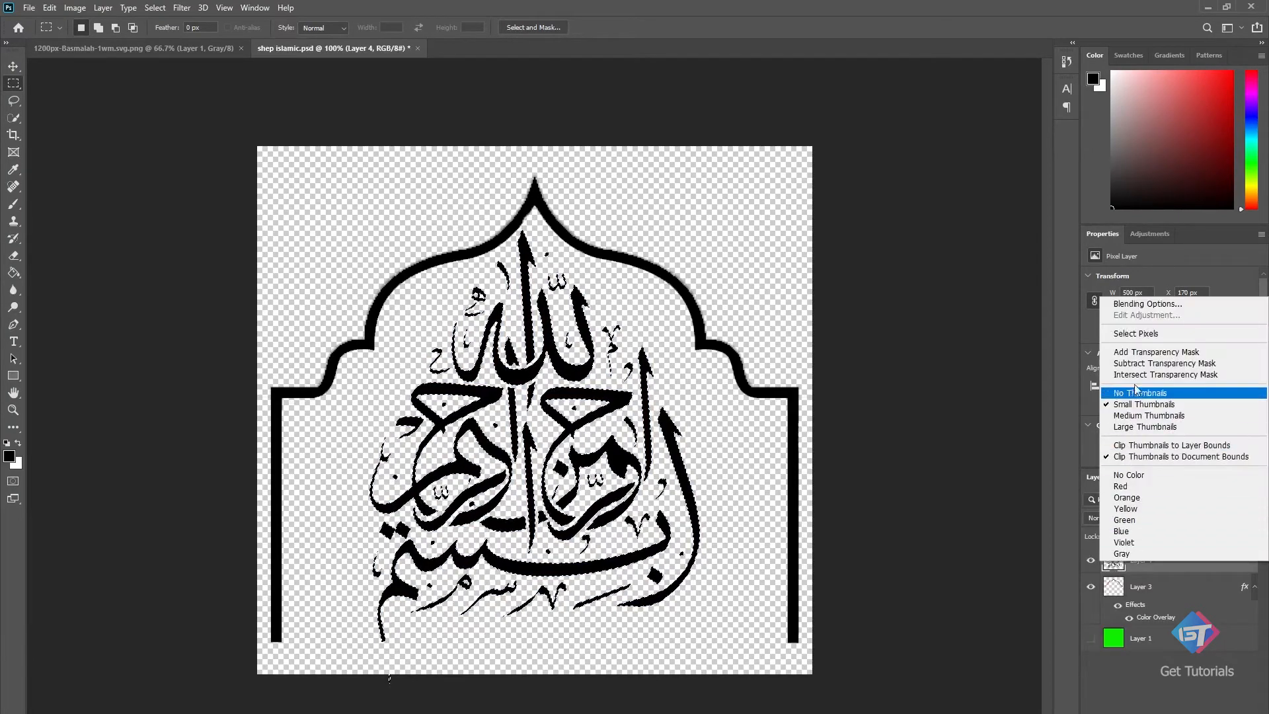
click(1135, 336)
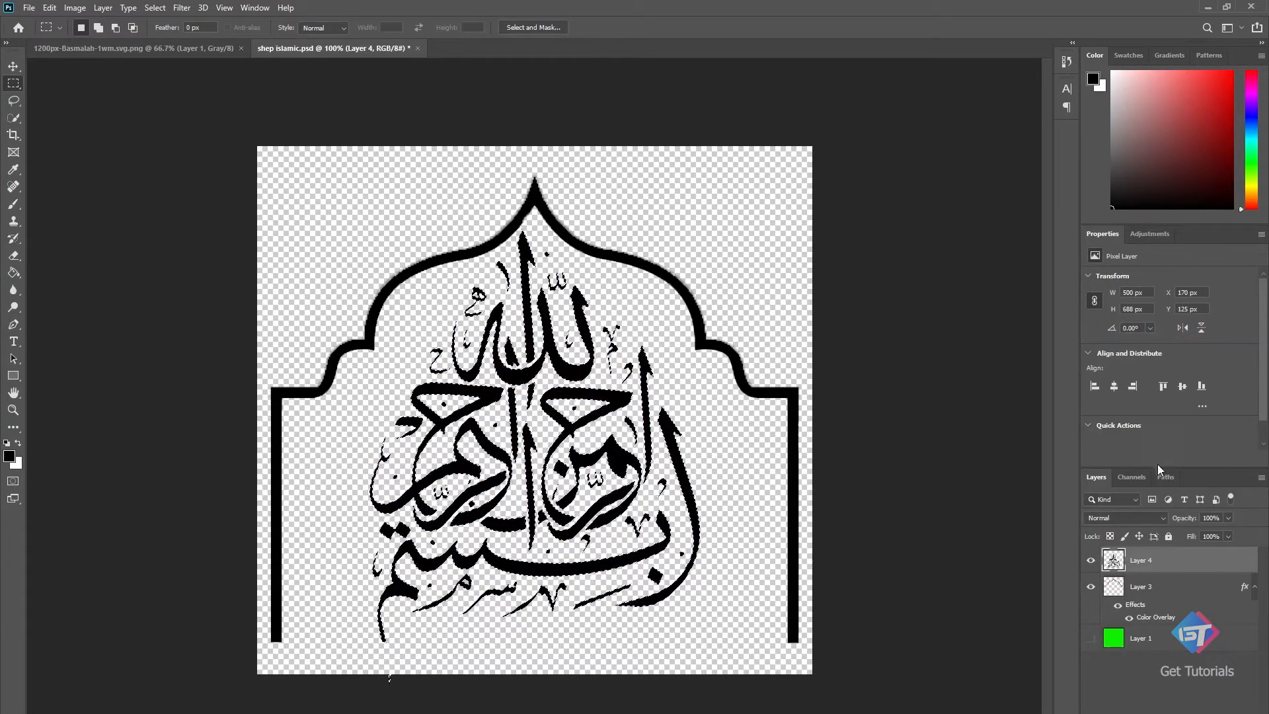
click(1167, 476)
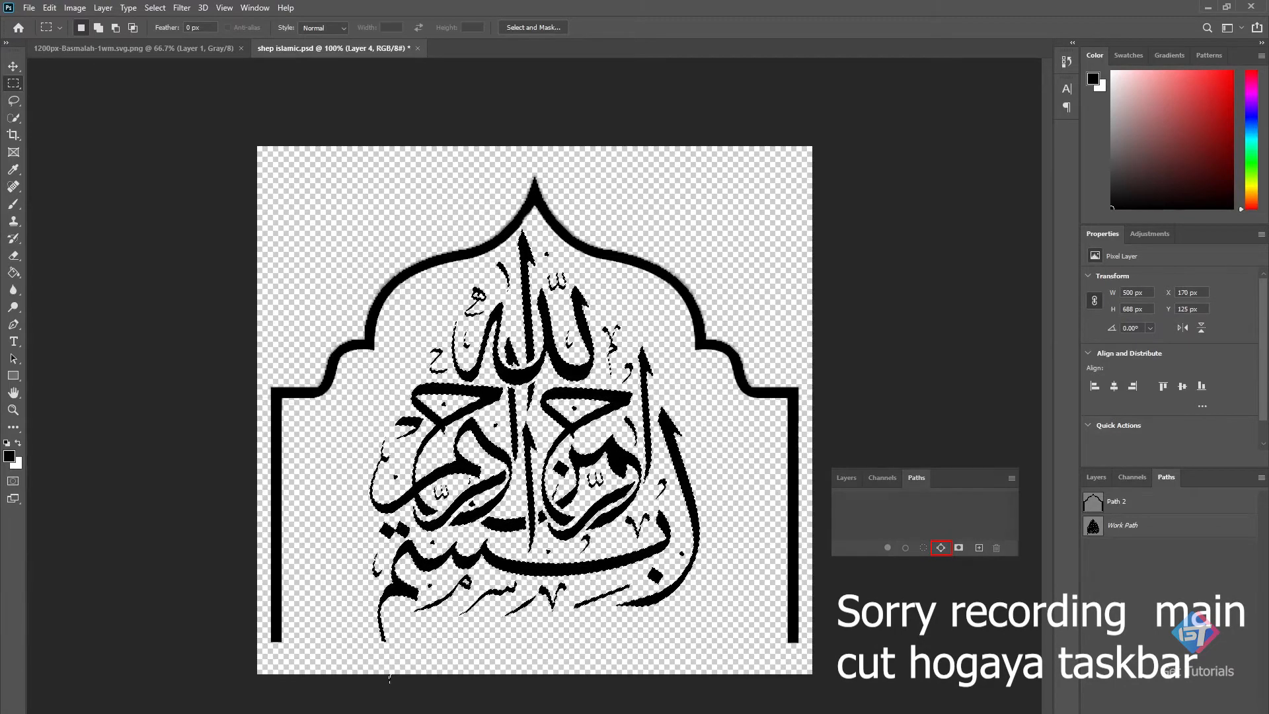
click(1125, 529)
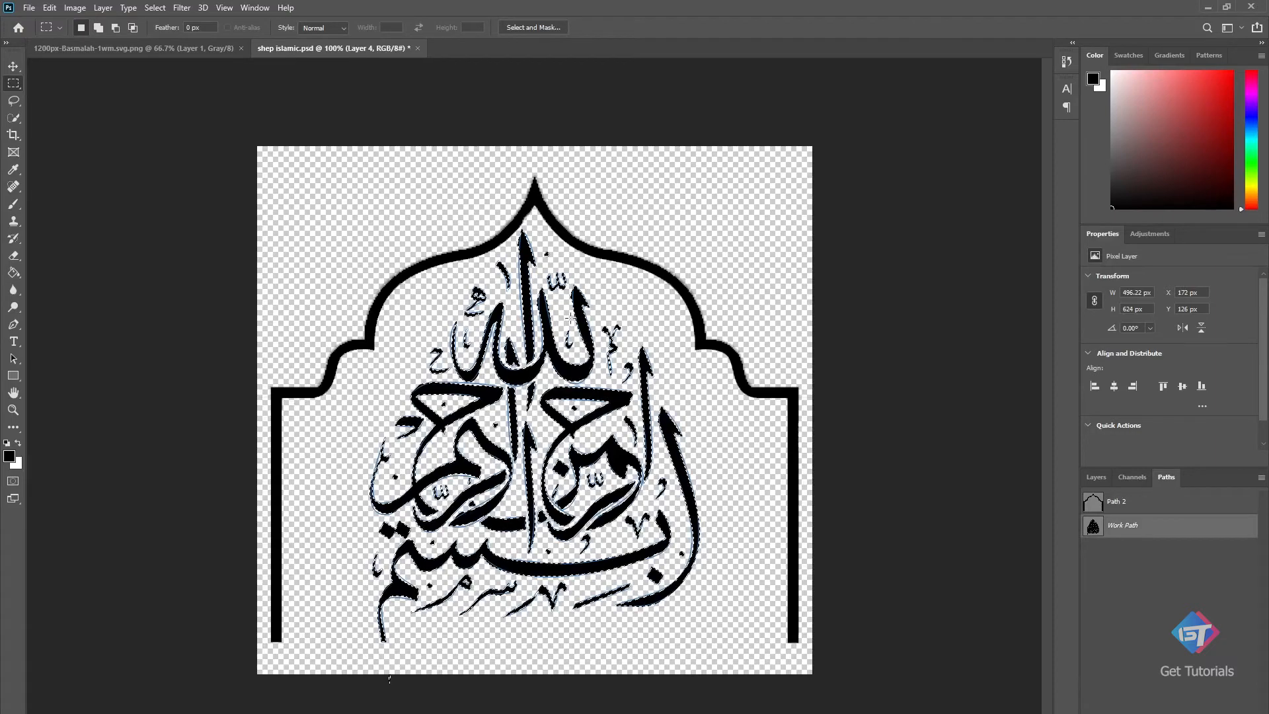
key(ctrl+d)
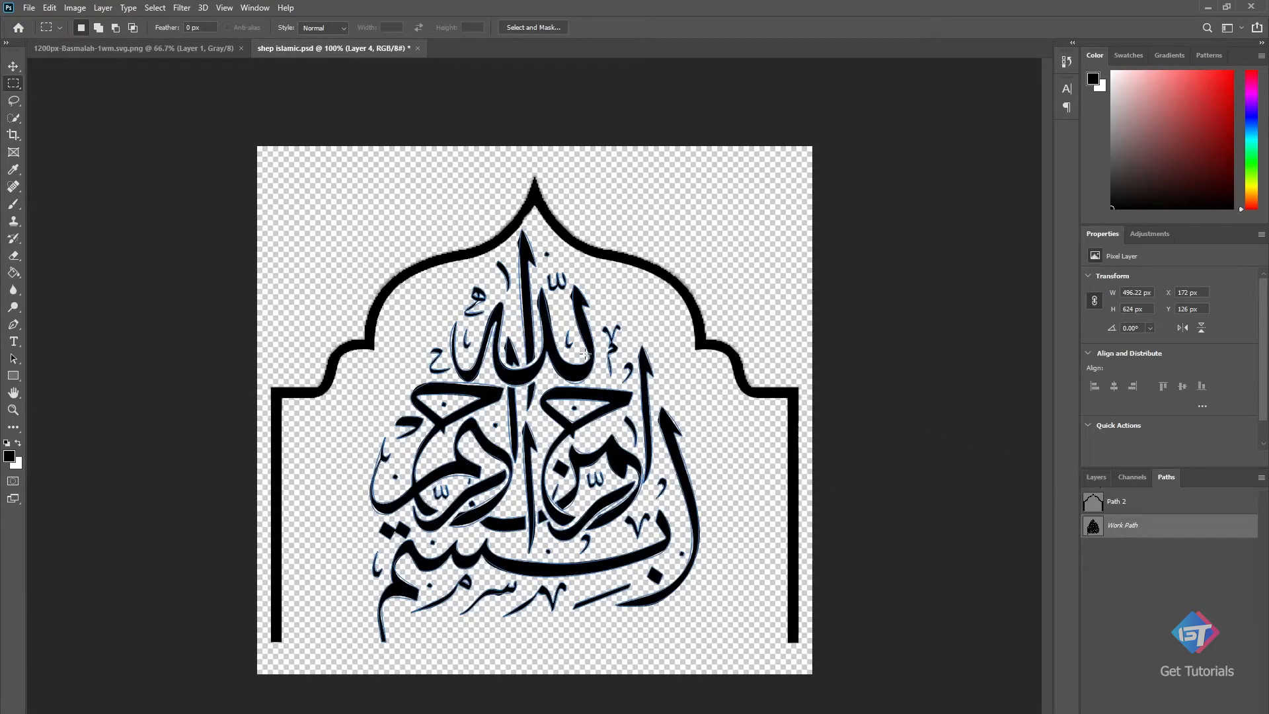
Hide Layer 4 temporarily to inspect the Work Path outline alone, and show the layer again.
click(1096, 477)
click(1091, 561)
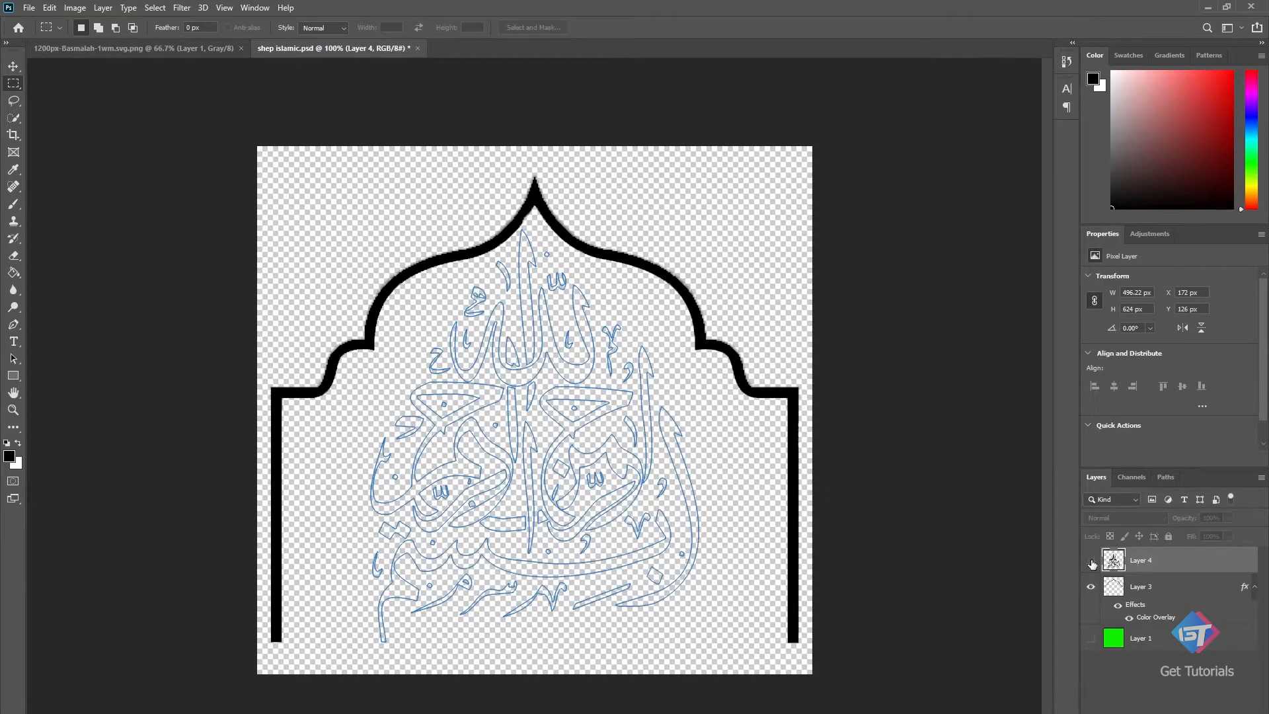
click(1092, 561)
Compare the arch outline in Path 2 with the calligraphy outline in the Work Path.
click(1166, 477)
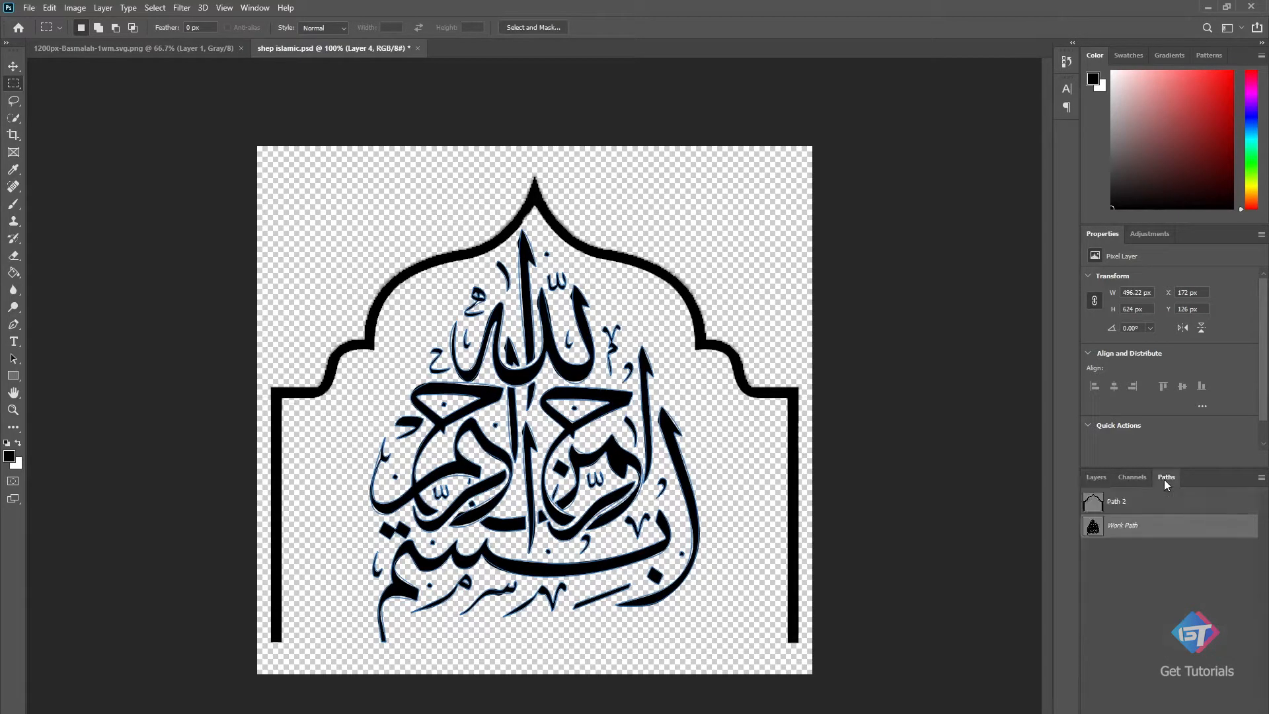
click(1127, 505)
click(1127, 525)
click(1130, 504)
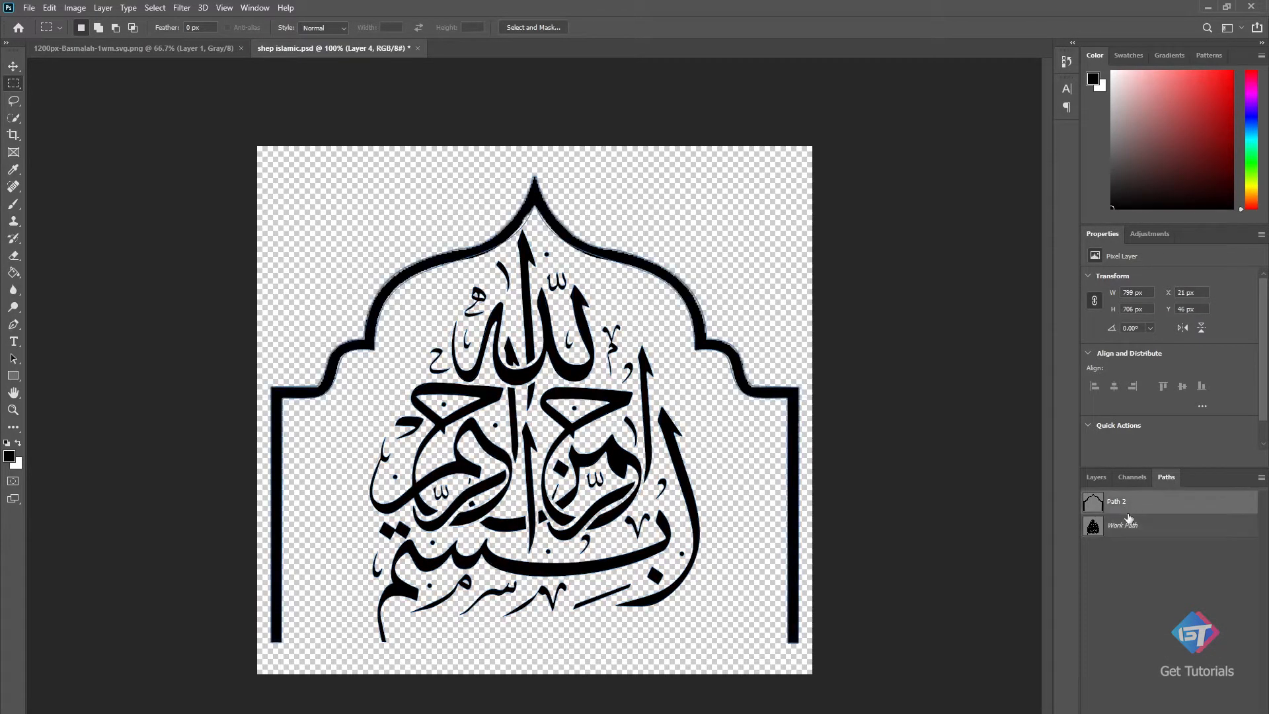
click(1132, 526)
click(1136, 504)
click(1136, 524)
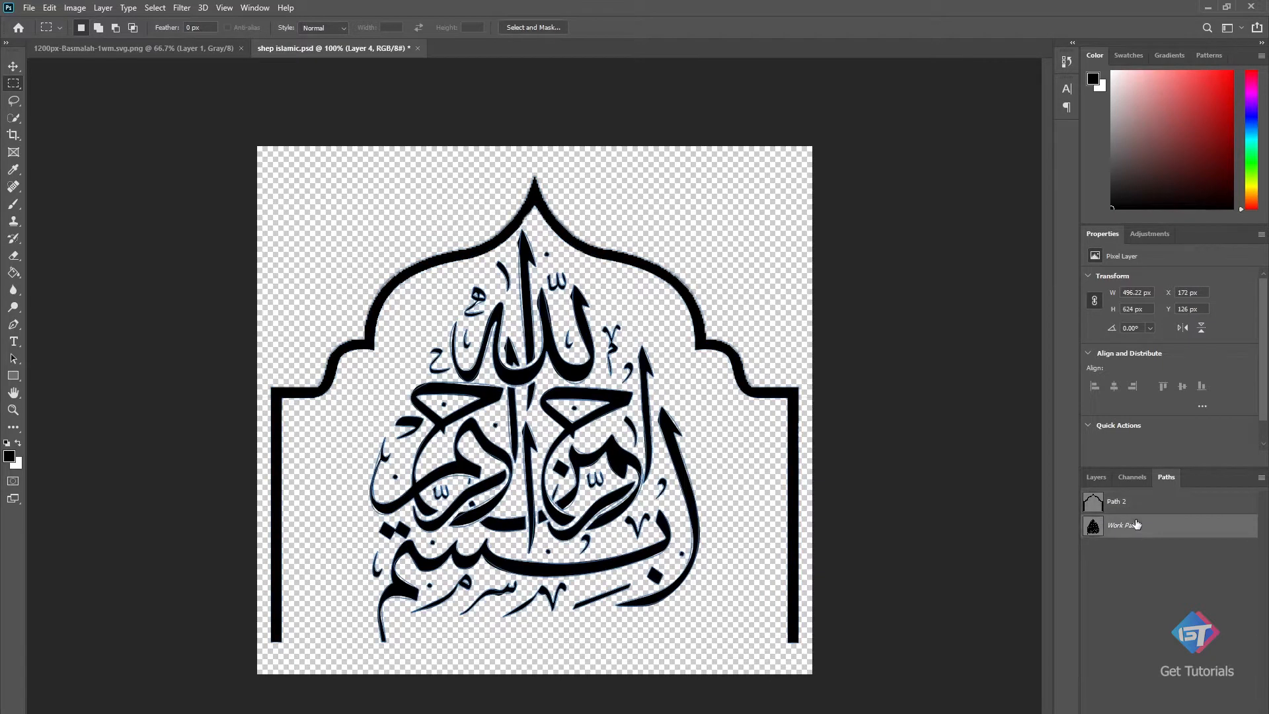
click(1097, 478)
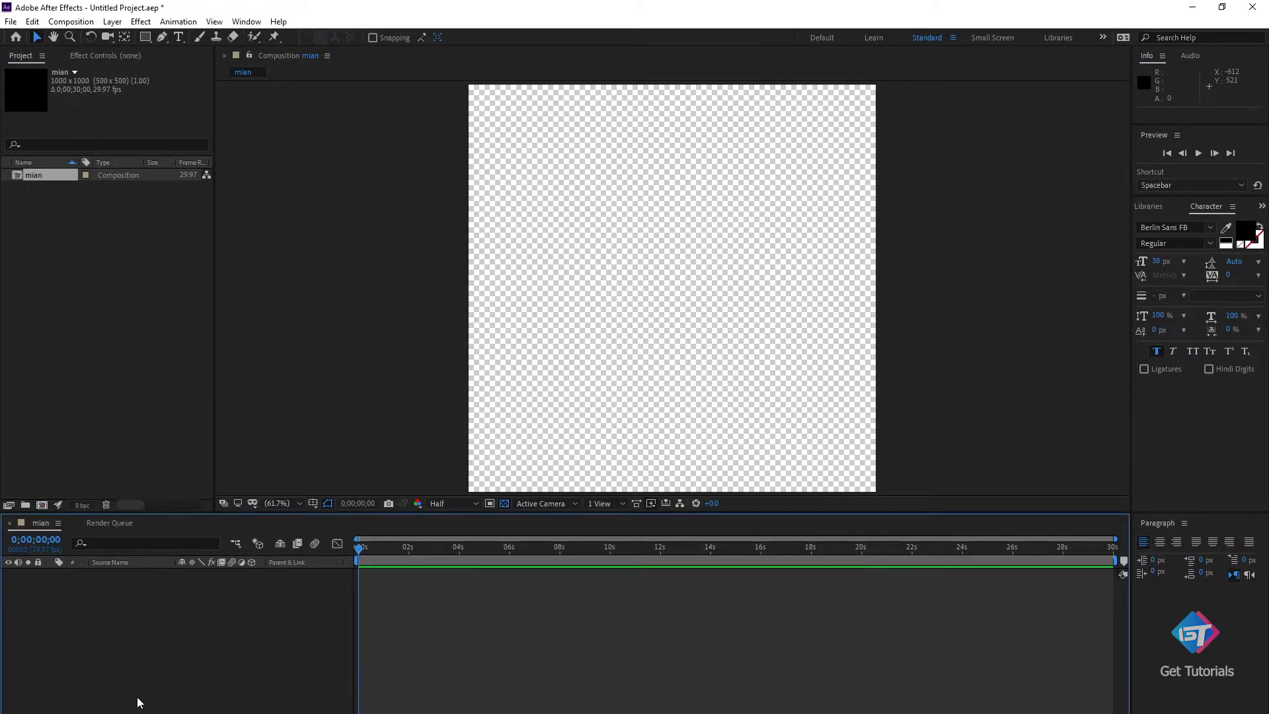
Switch to After Effects and create a solid layer named bismillah in the mian composition.
right_click(139, 702)
mouse_move(172, 553)
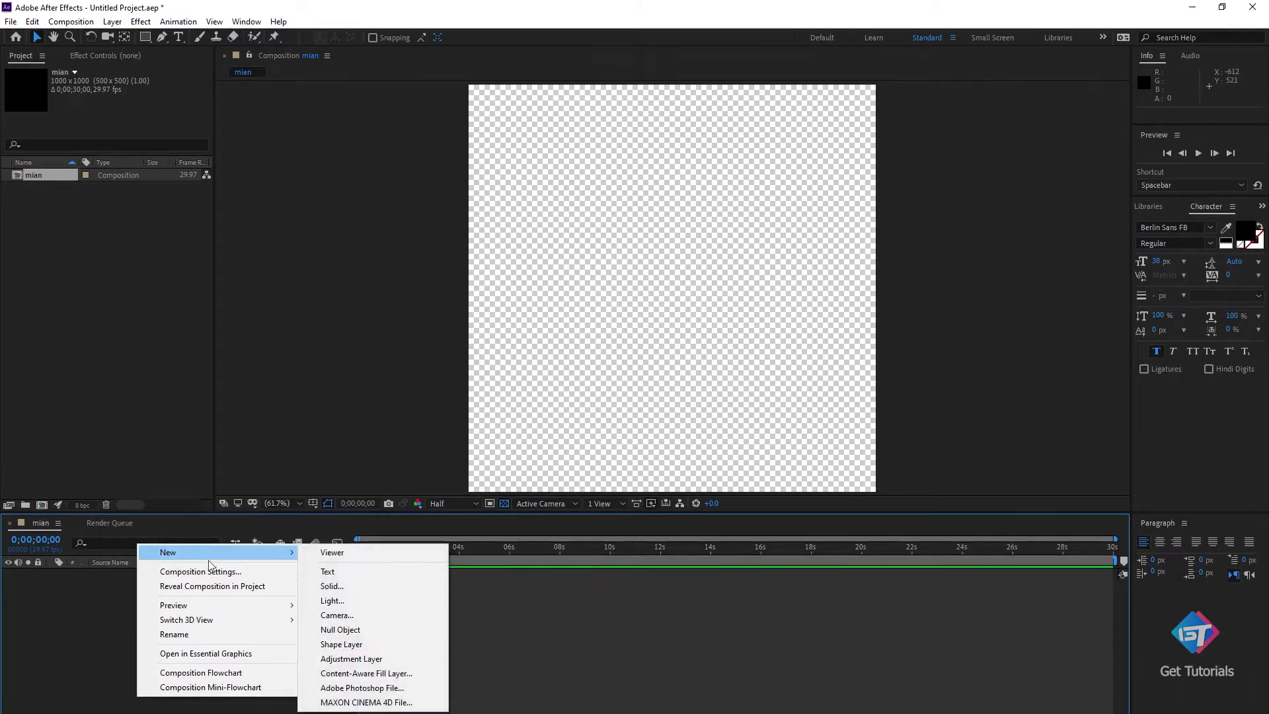
click(367, 587)
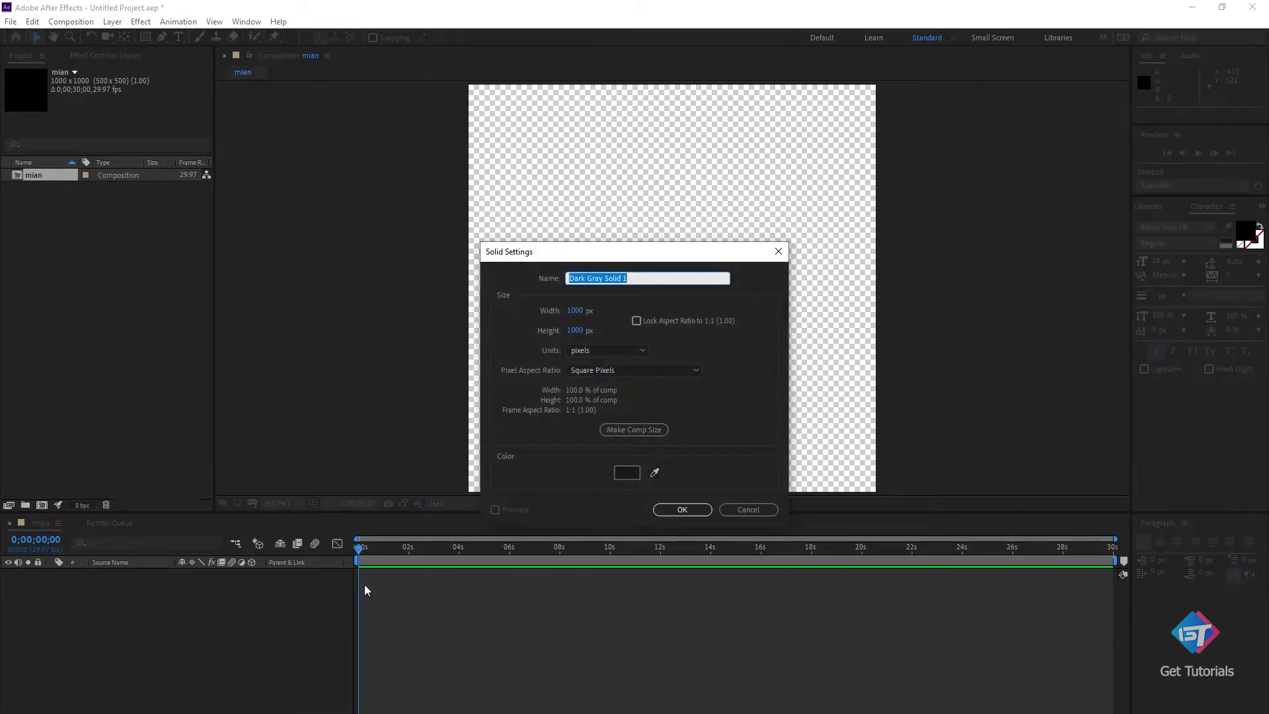
text(b)
text(ismila)
text(ah)
key(Return)
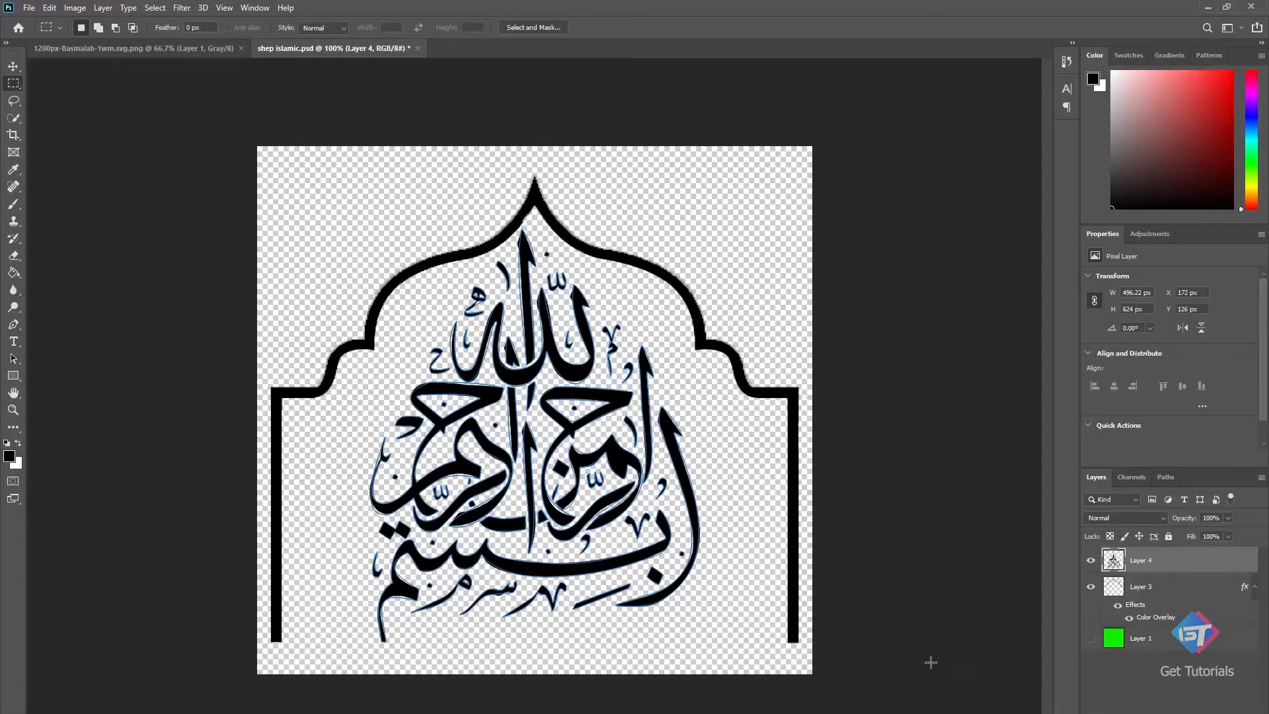
Copy the calligraphy's Work Path in Photoshop and paste it as masks onto the bismillah solid in After Effects.
click(1158, 478)
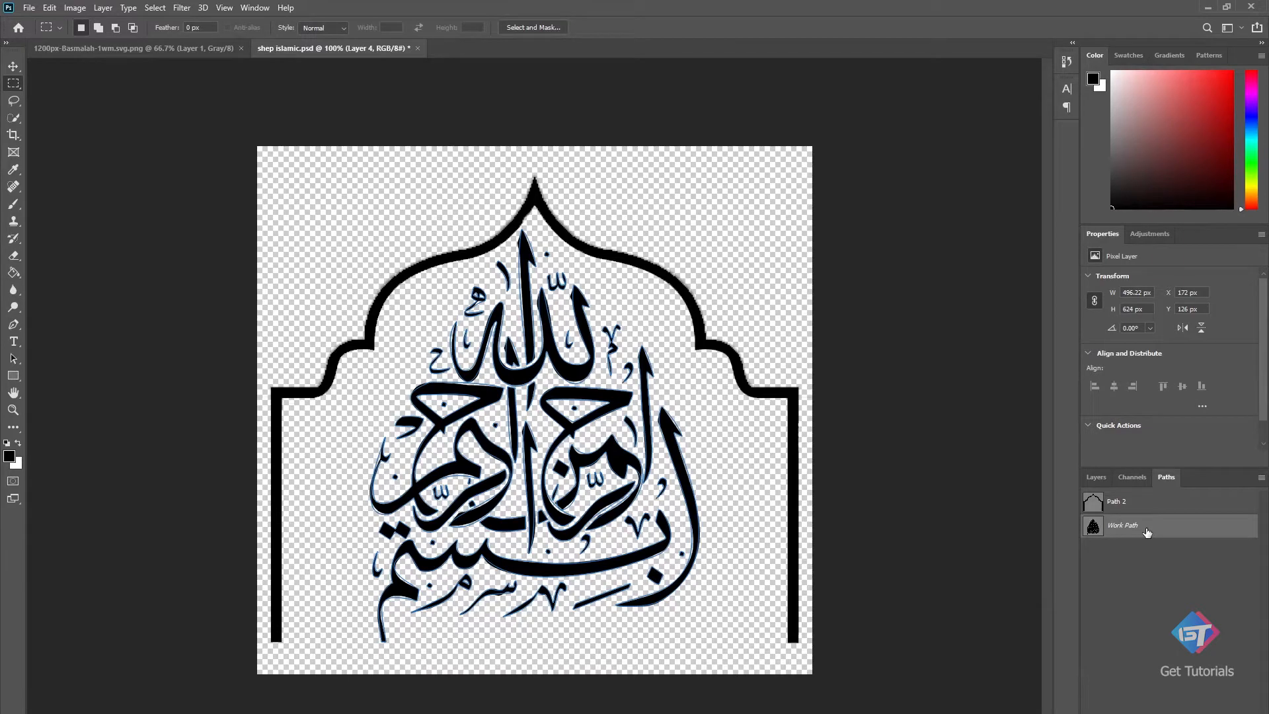
key(Delete)
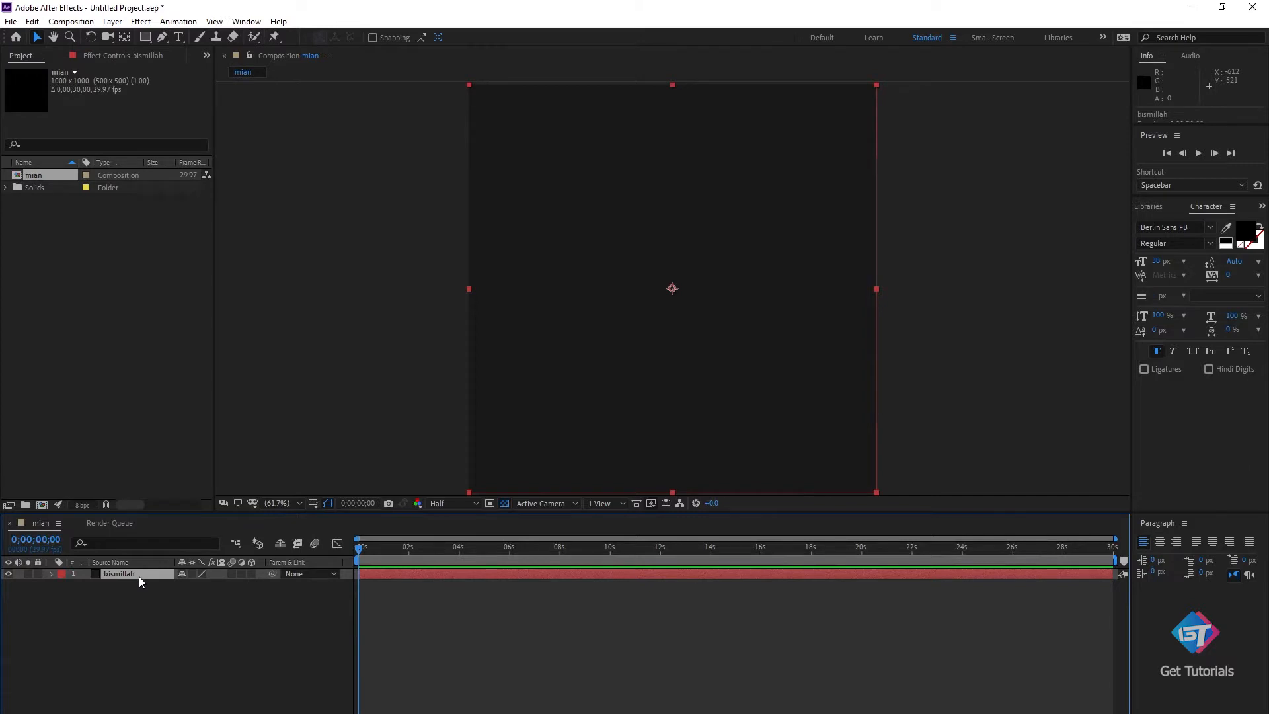
key(ctrl+v)
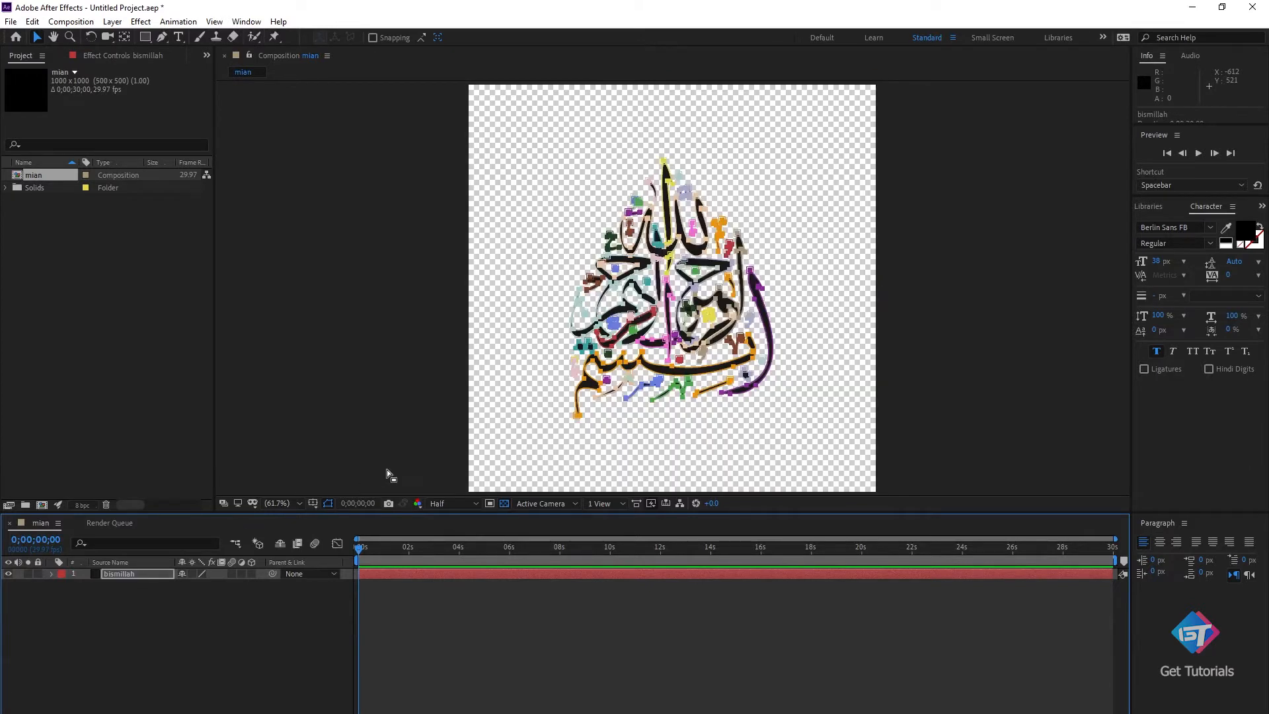
click(96, 643)
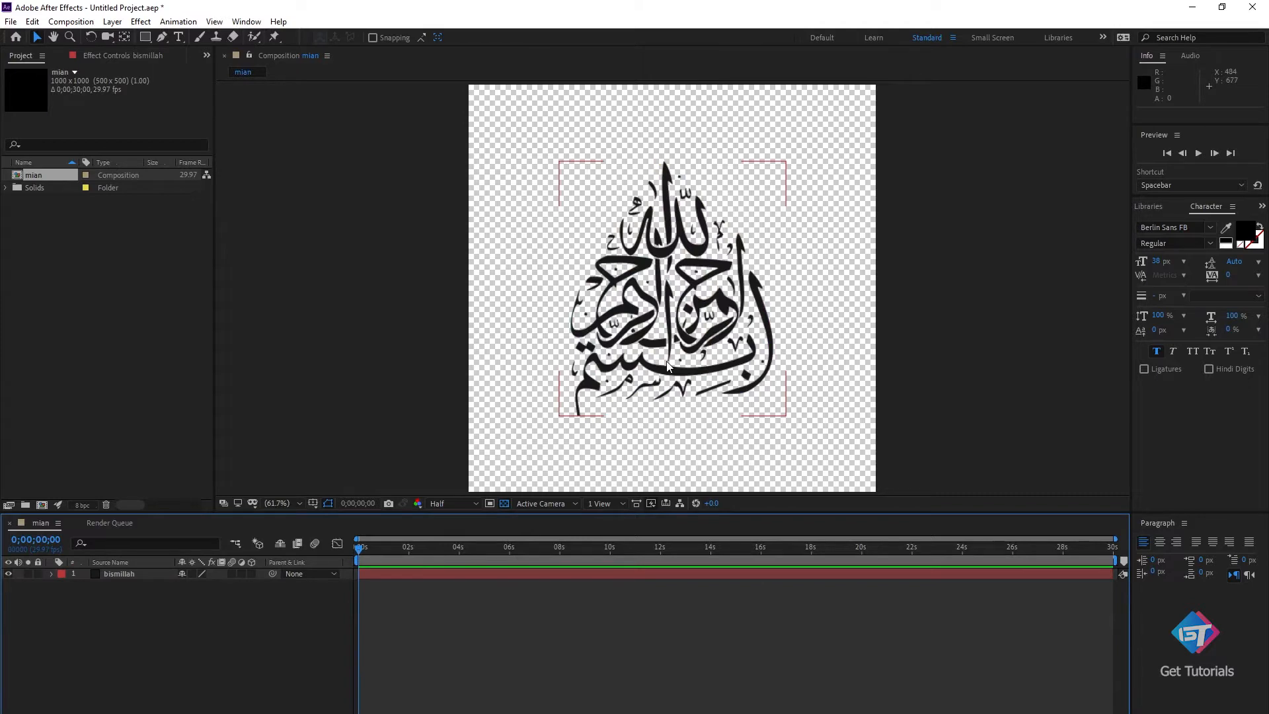
Create another solid layer named frame in the mian composition.
right_click(72, 684)
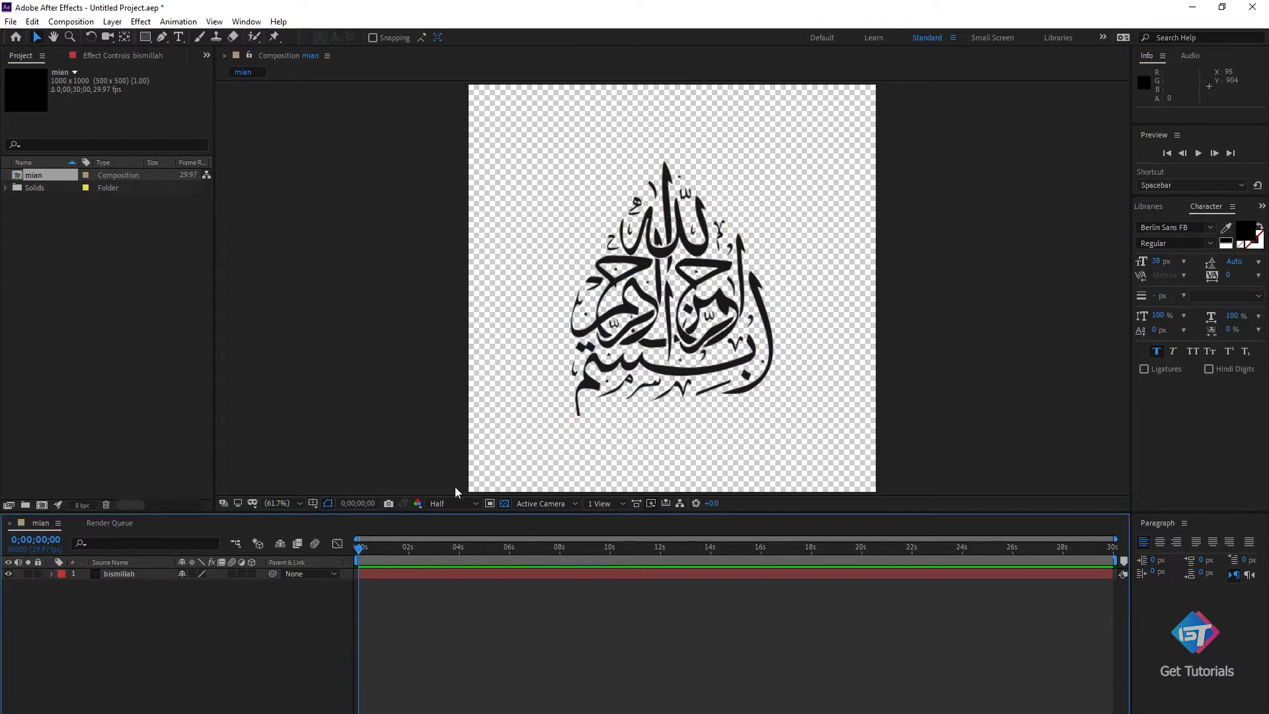
mouse_move(228, 540)
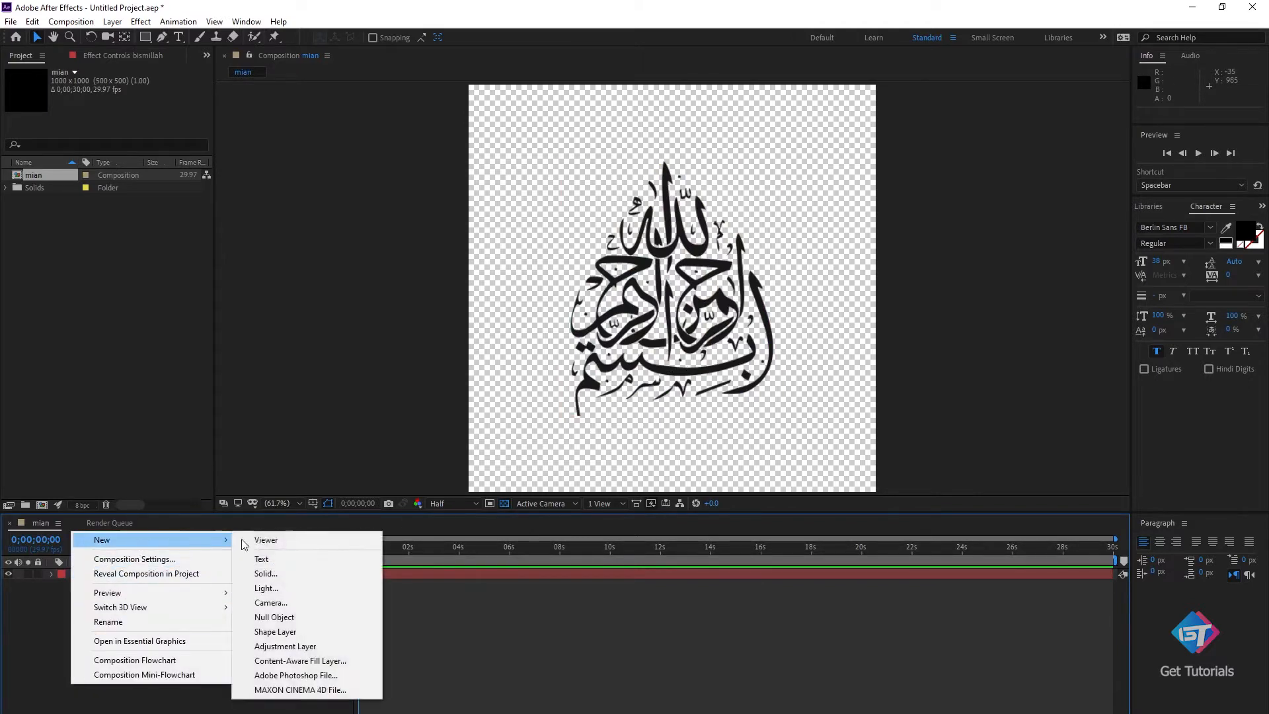
click(291, 574)
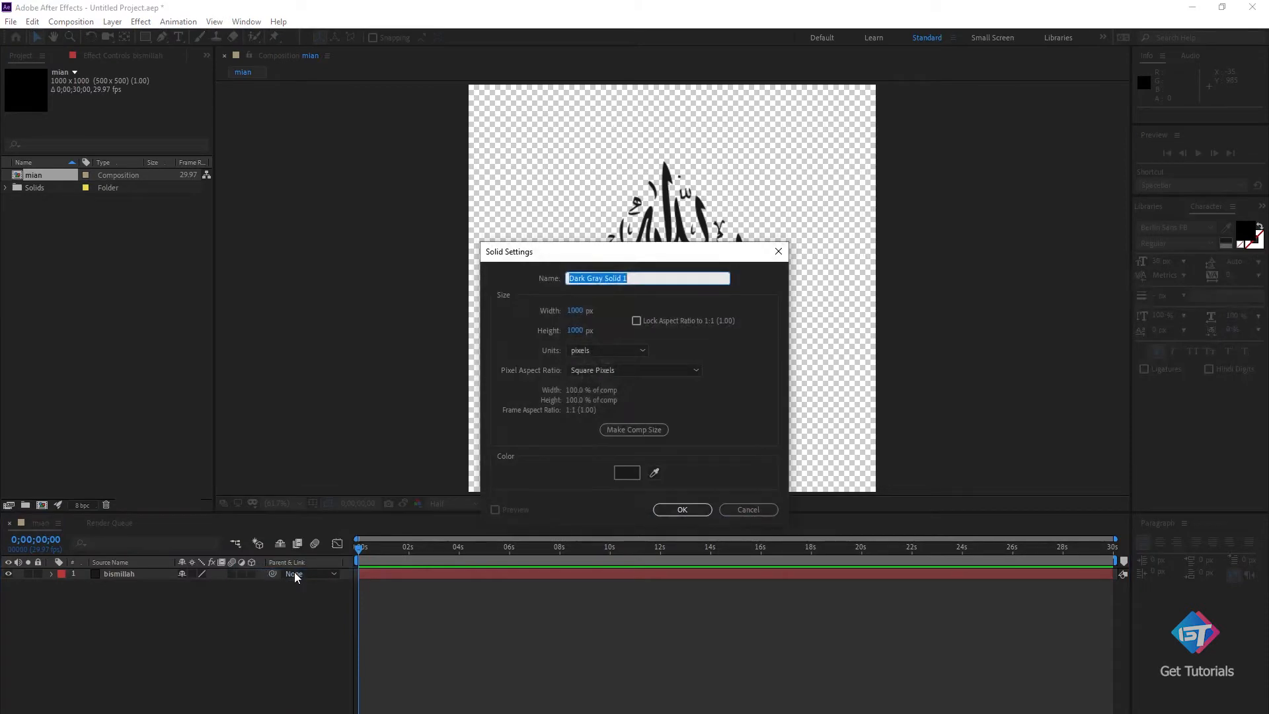
text(frame)
key(Return)
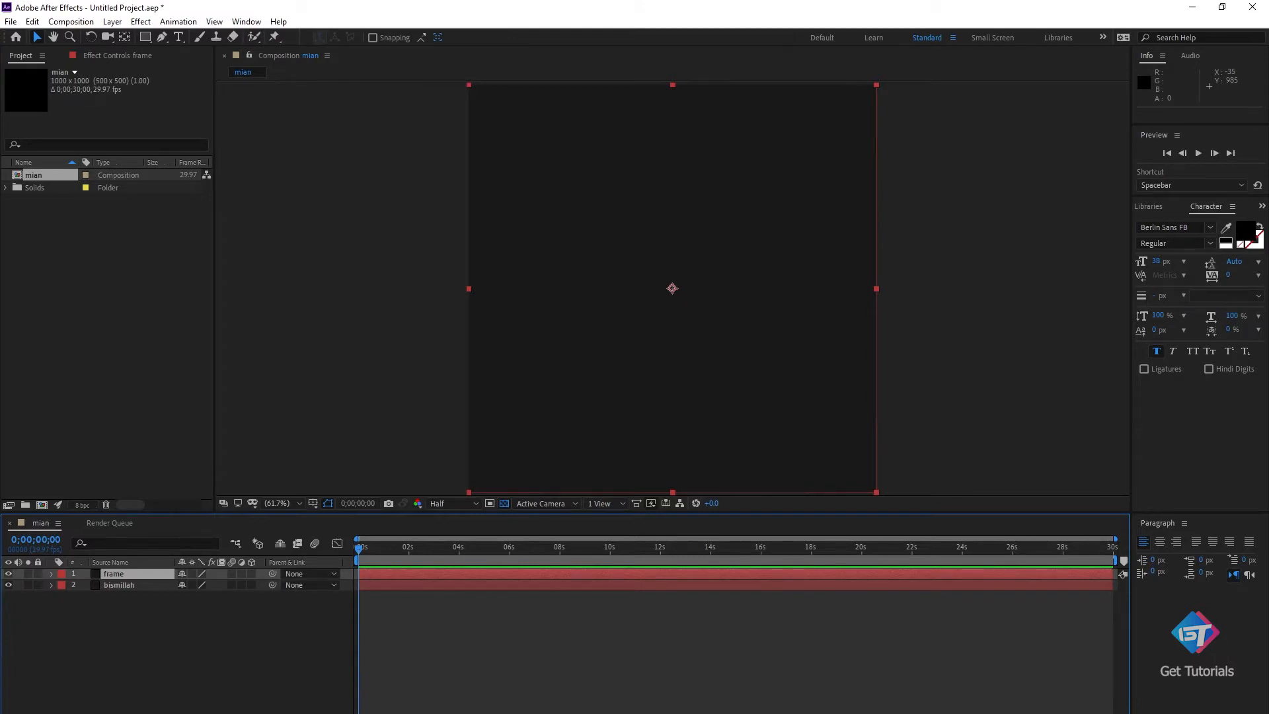
Switch to Photoshop, load the arch pixels of Layer 3 as a selection, and delete Path 2.
key(alt+Tab)
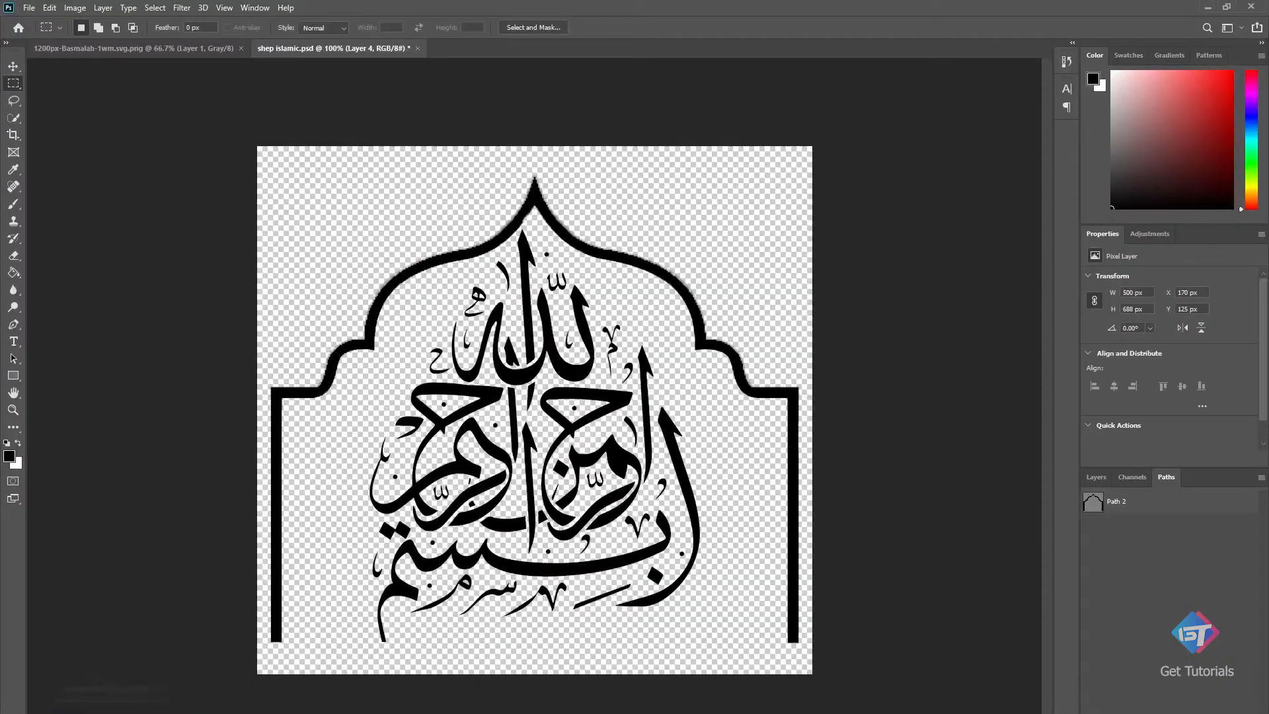
click(1135, 505)
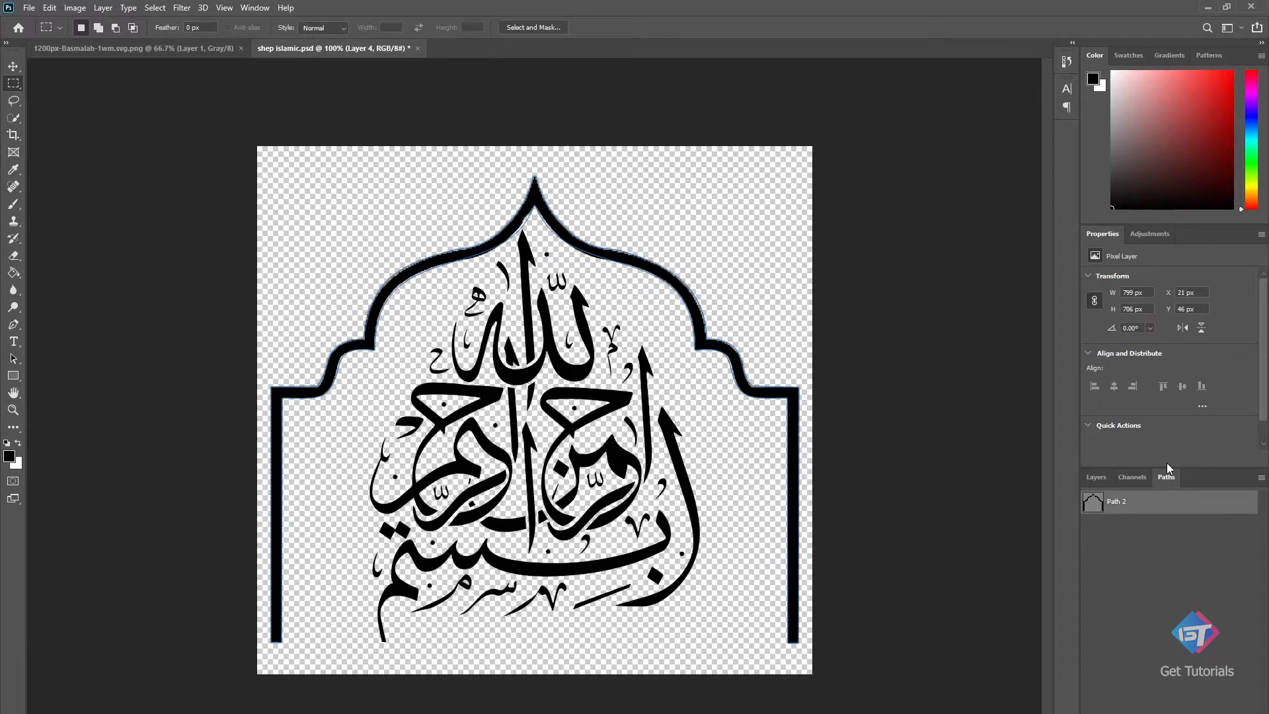
click(1096, 477)
click(1122, 587)
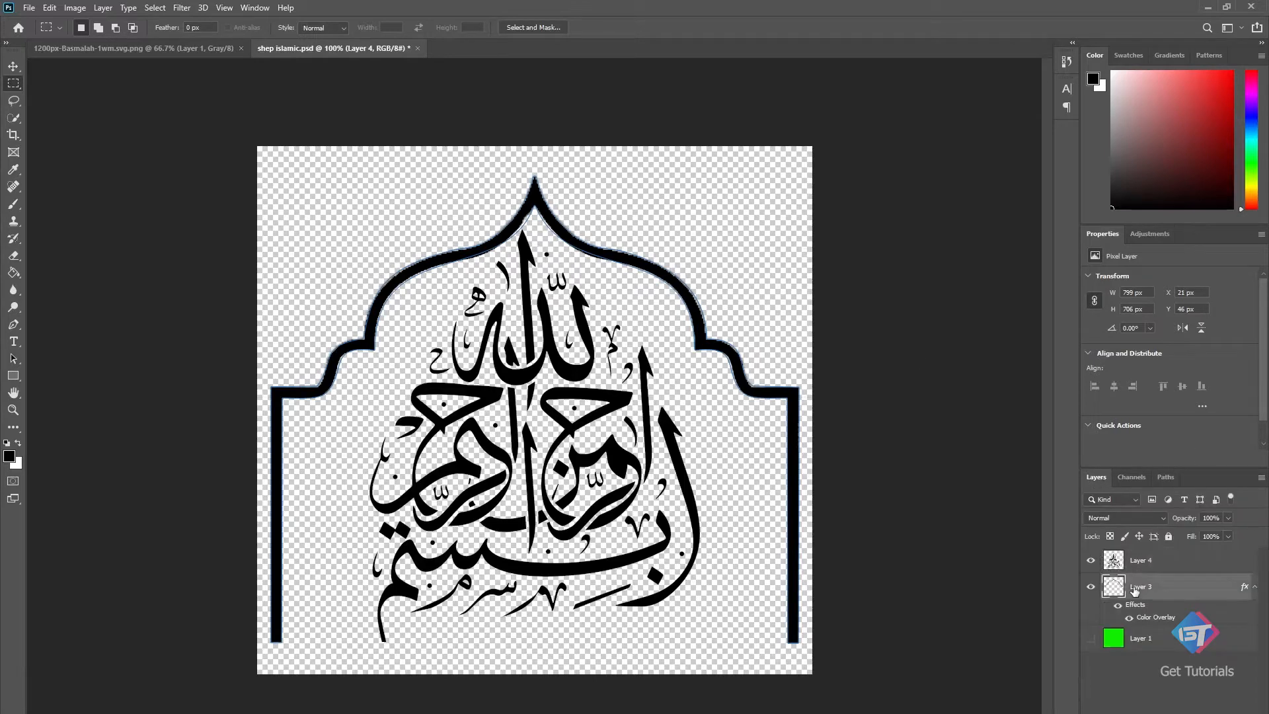
right_click(1115, 588)
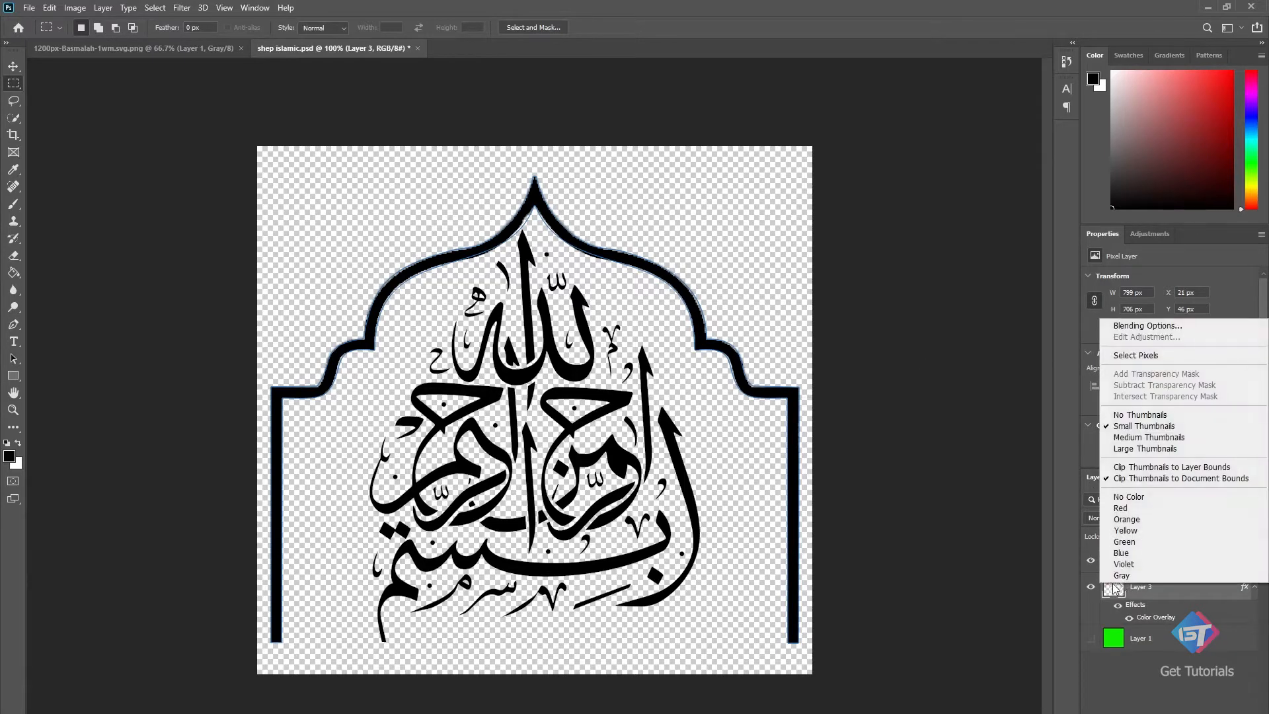
click(1136, 356)
click(1167, 477)
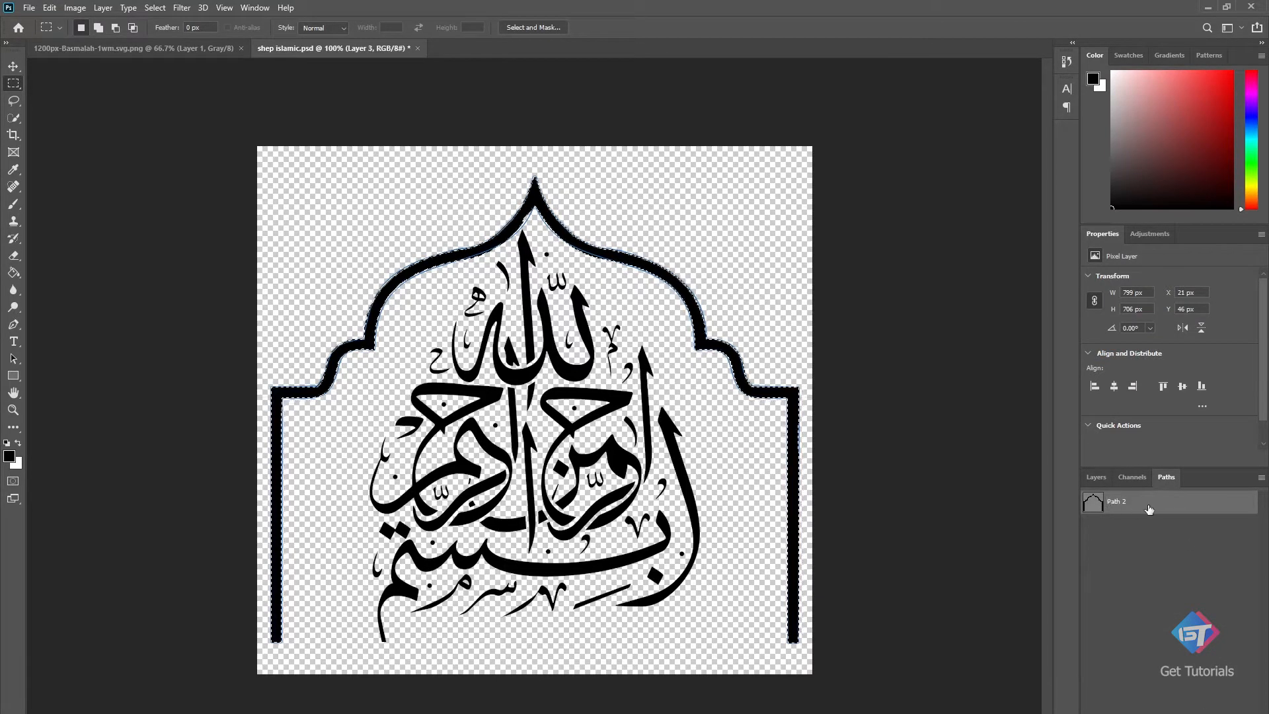
click(1091, 478)
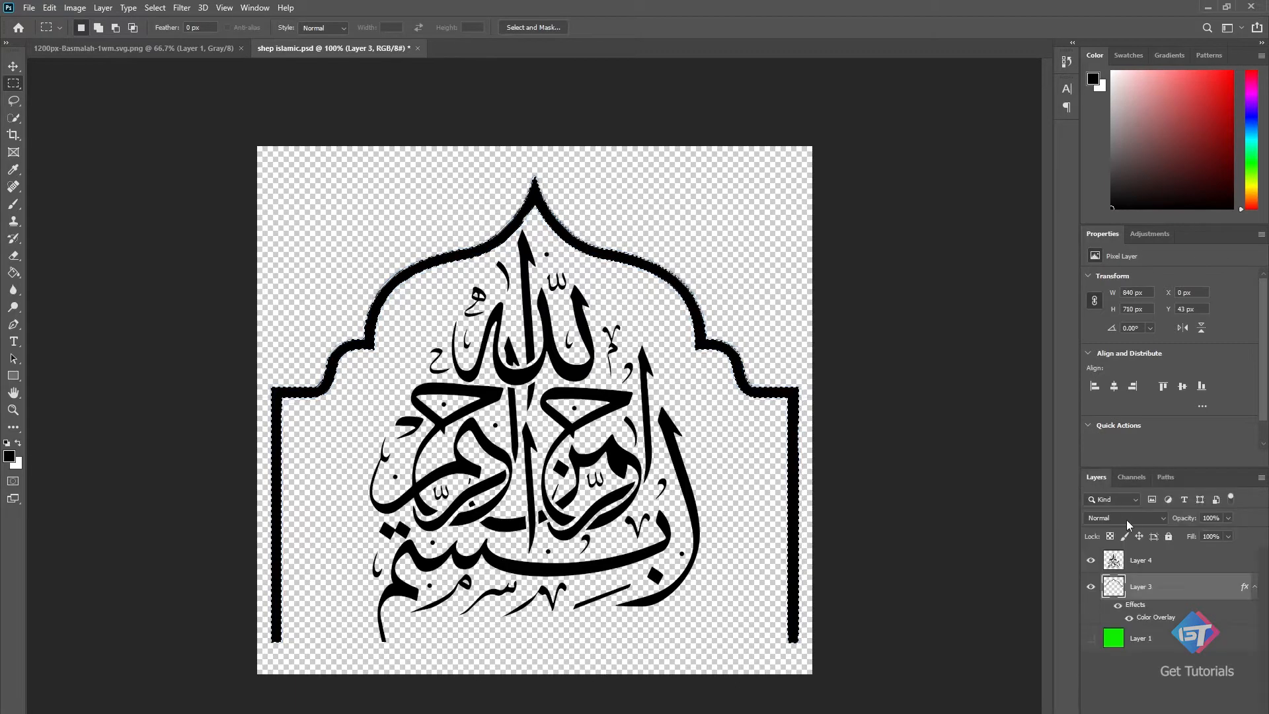
Reload the pixels of Layer 3 as a selection and convert it into a work path.
right_click(1116, 593)
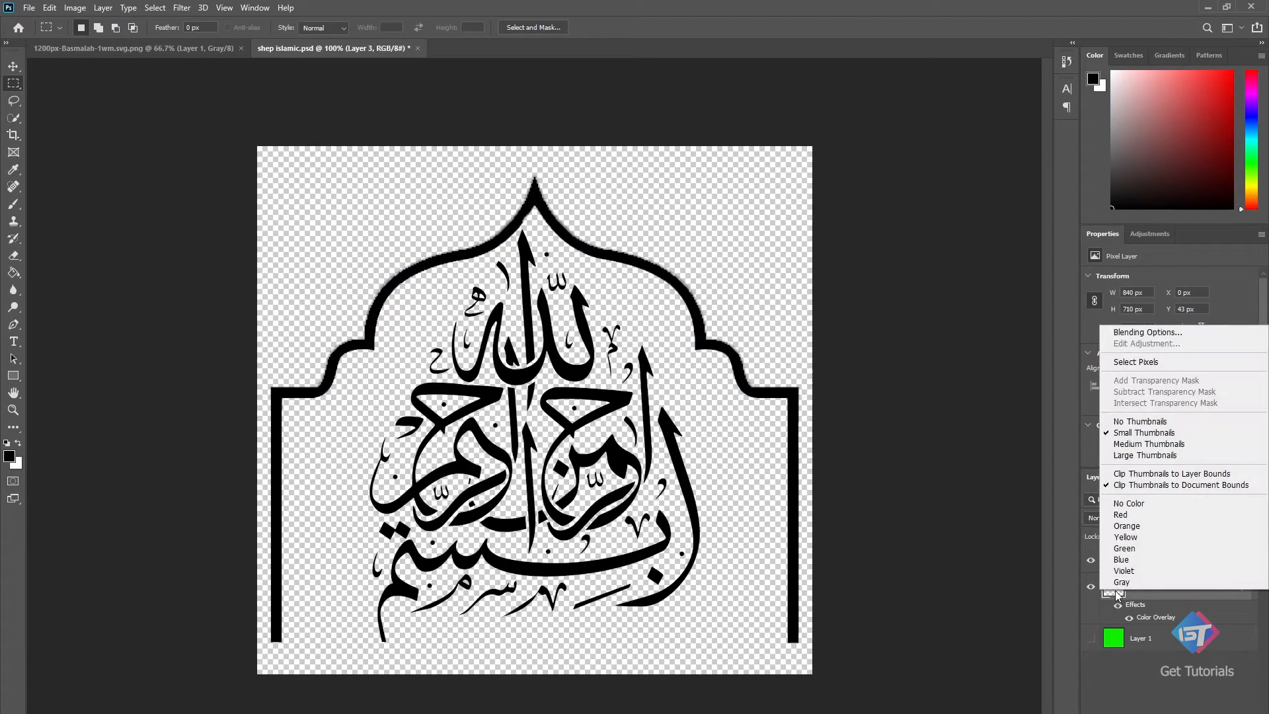
click(1135, 363)
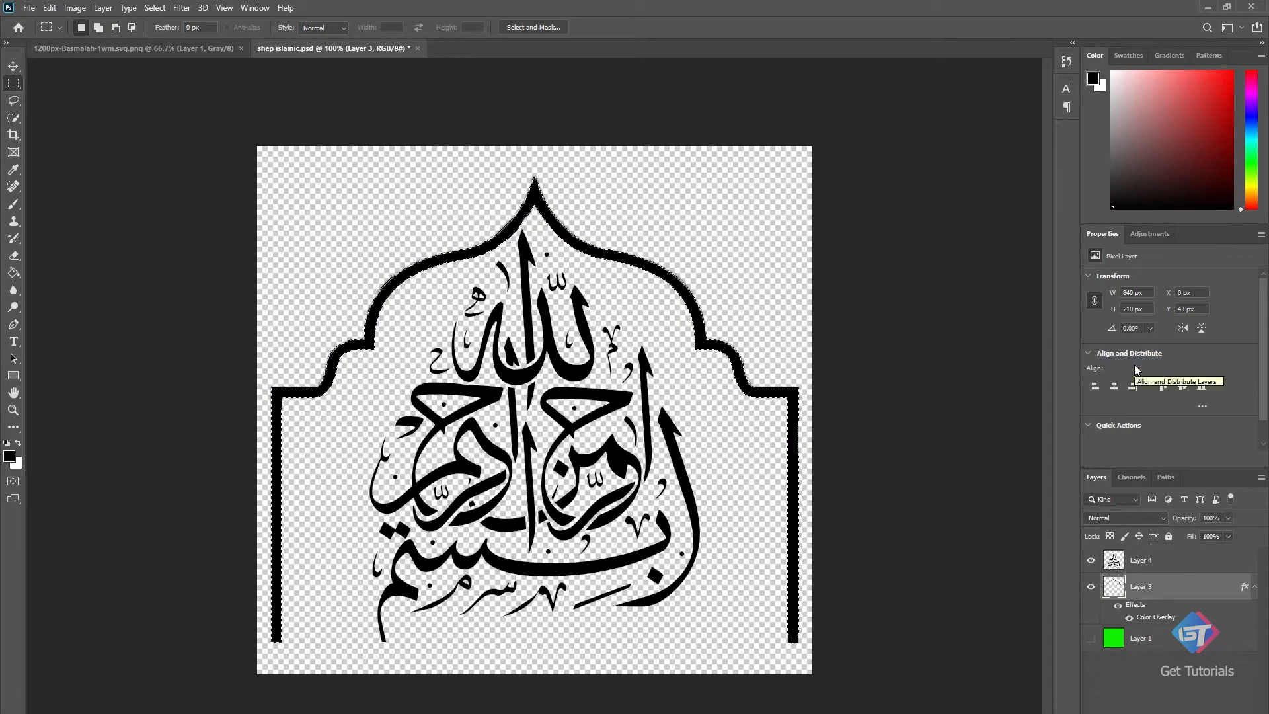
click(1167, 477)
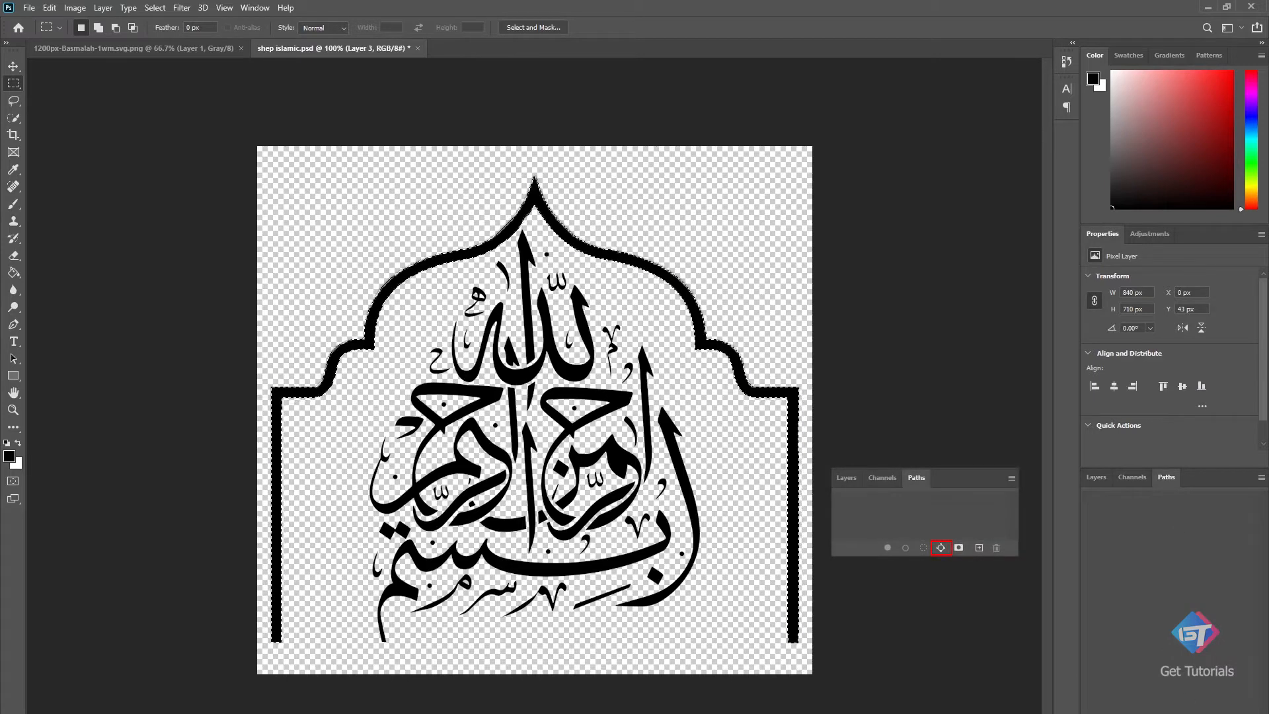
click(1191, 713)
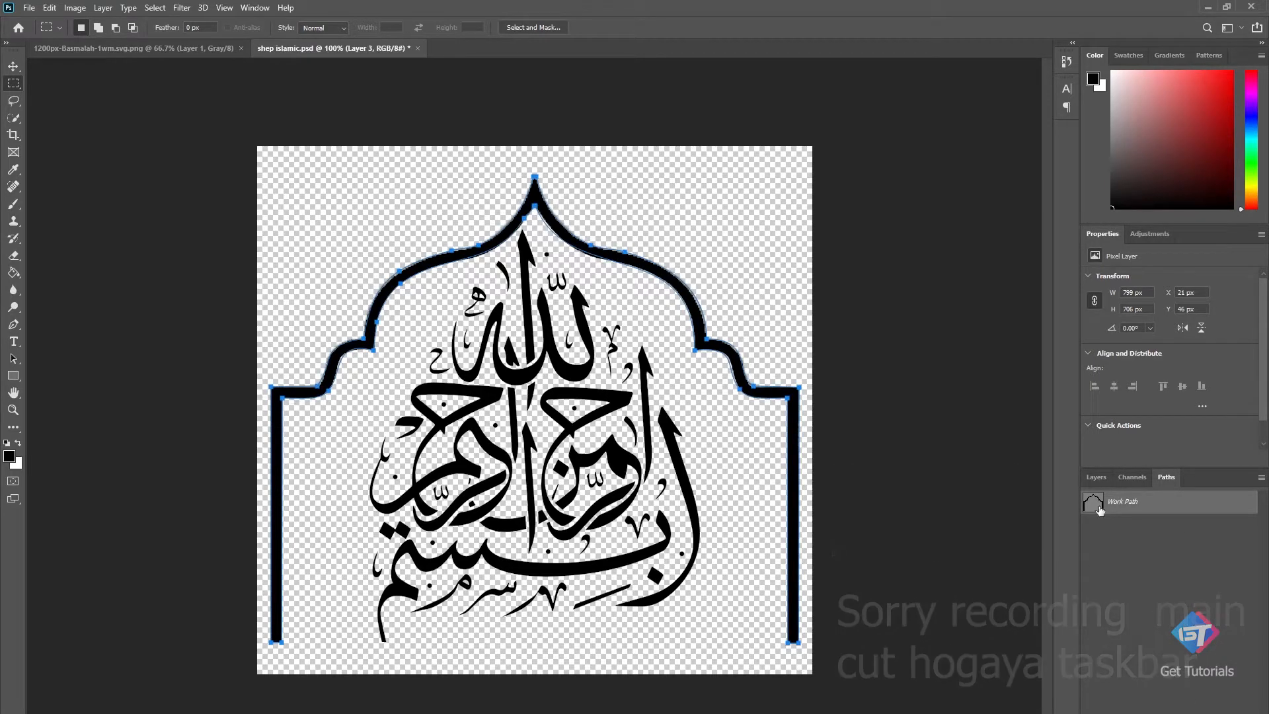
Hide Layer 3 and Layer 4 to inspect the arch's Work Path alone.
click(1096, 477)
click(1091, 586)
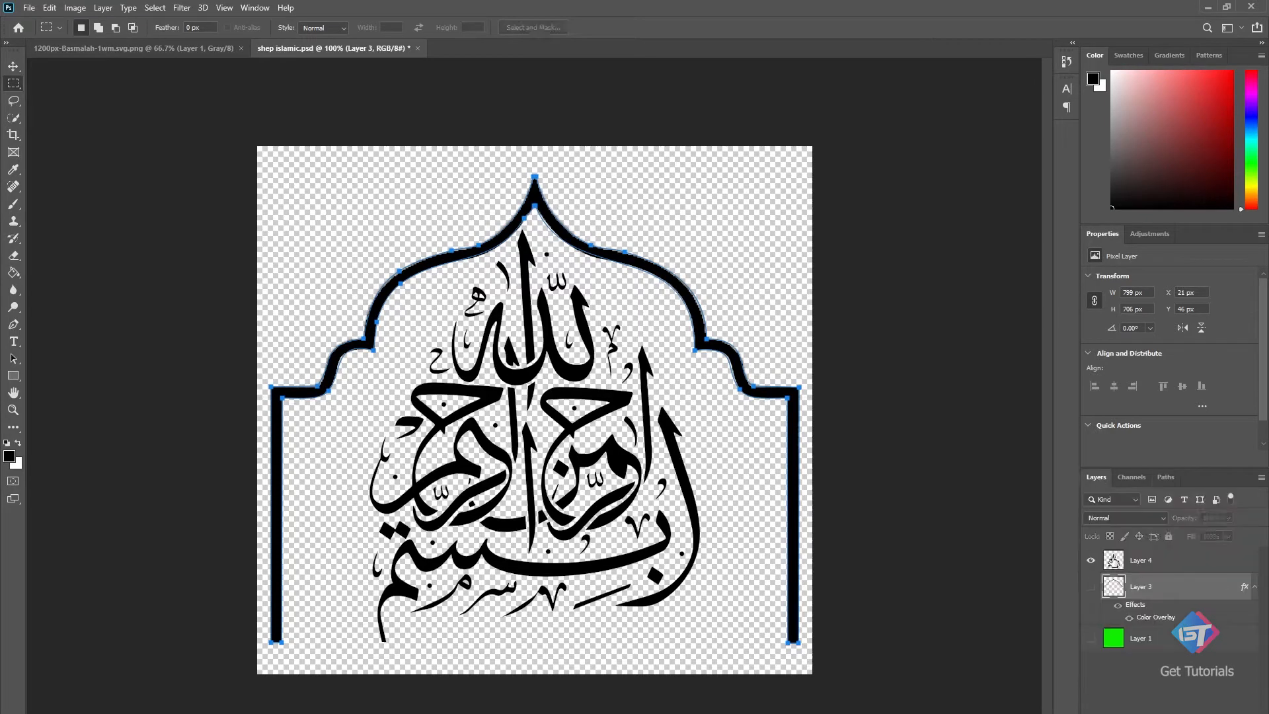
click(1167, 477)
click(1096, 477)
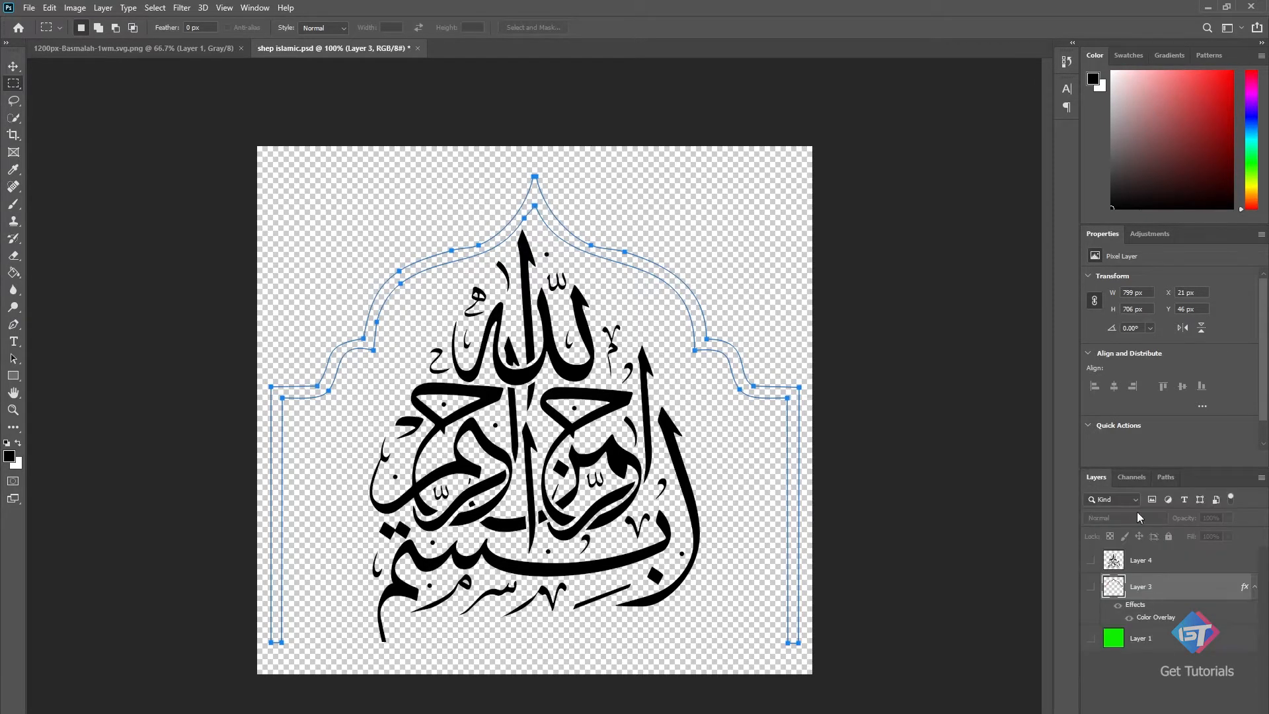
click(1090, 560)
Copy the arch's Work Path and paste it as masks onto the frame solid in After Effects.
click(1166, 477)
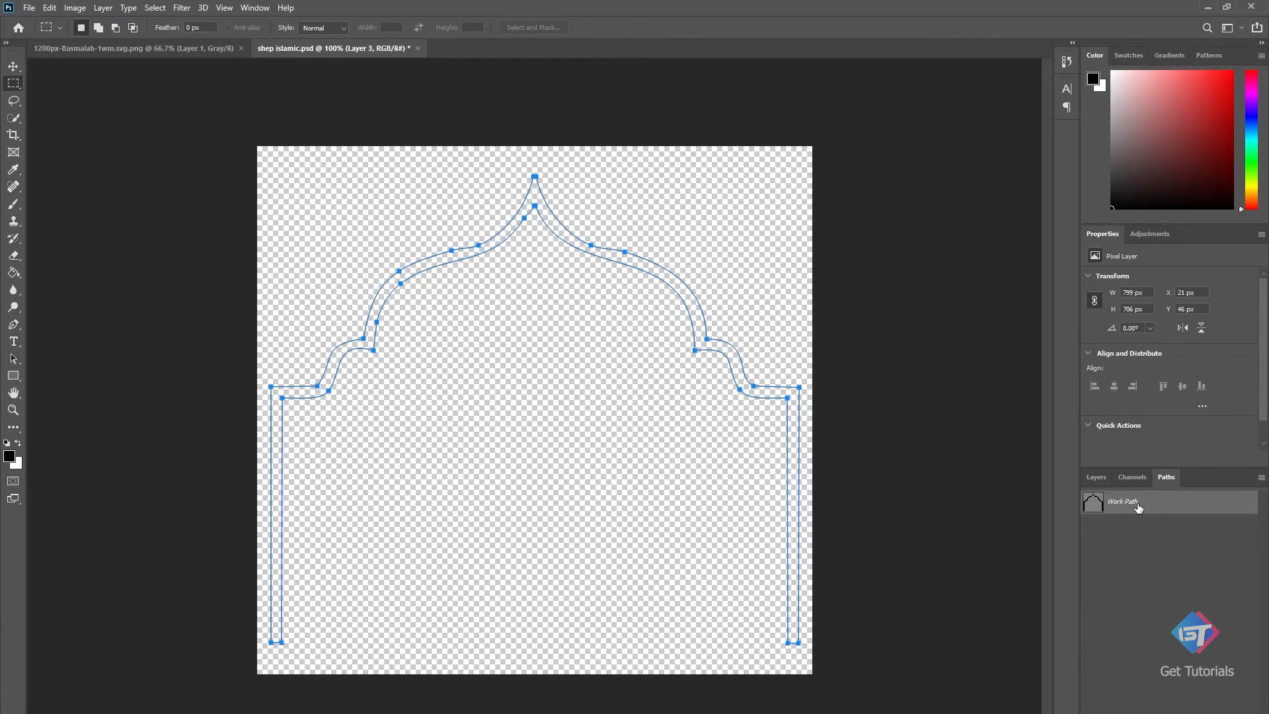
key(Delete)
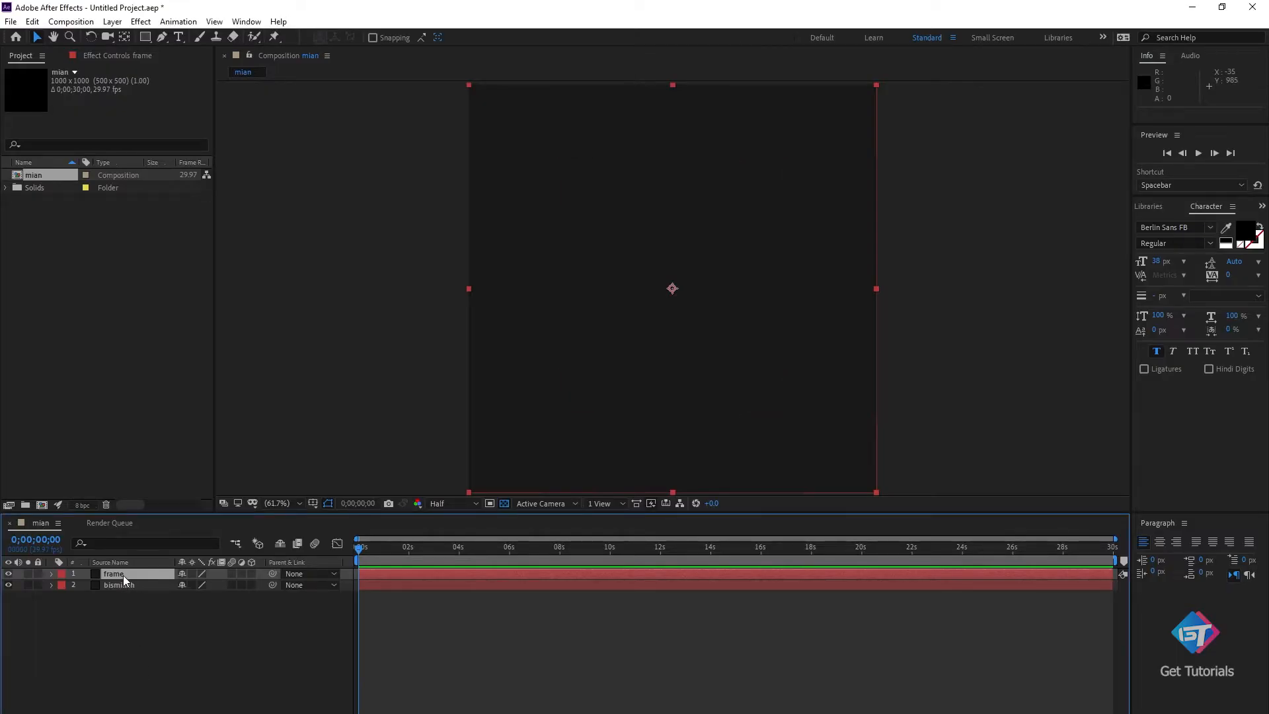
key(Return)
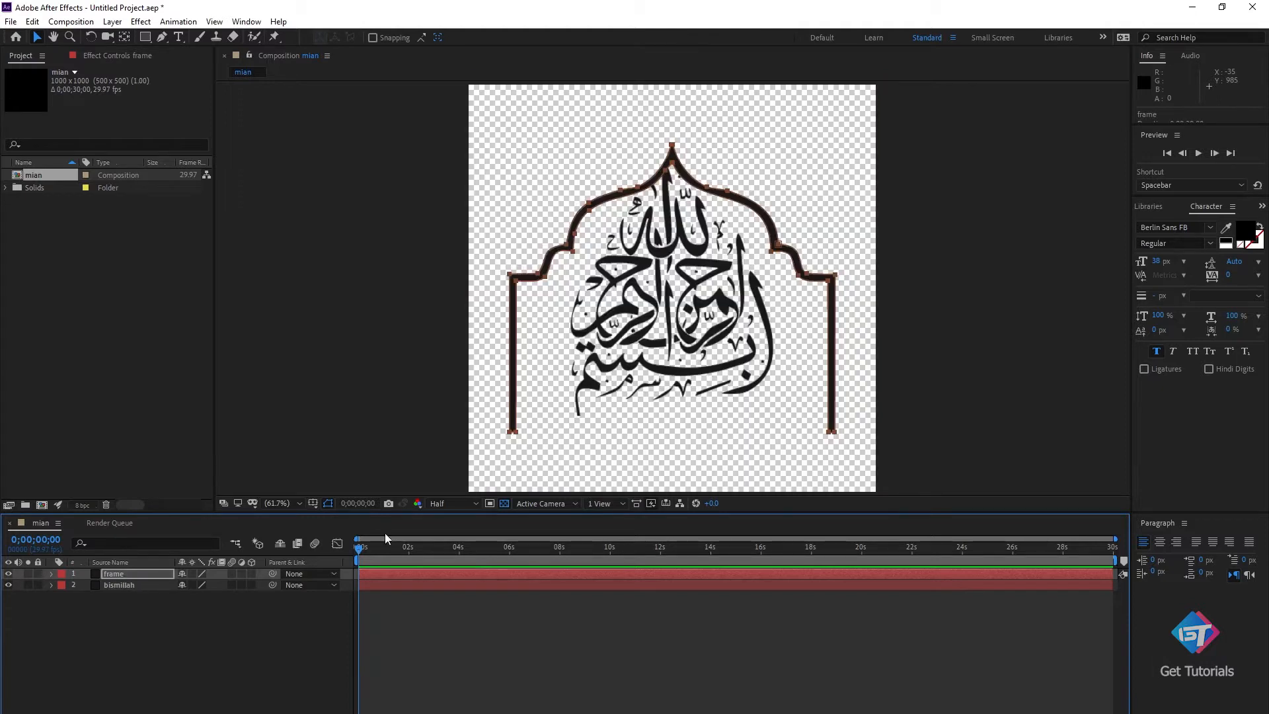
click(255, 620)
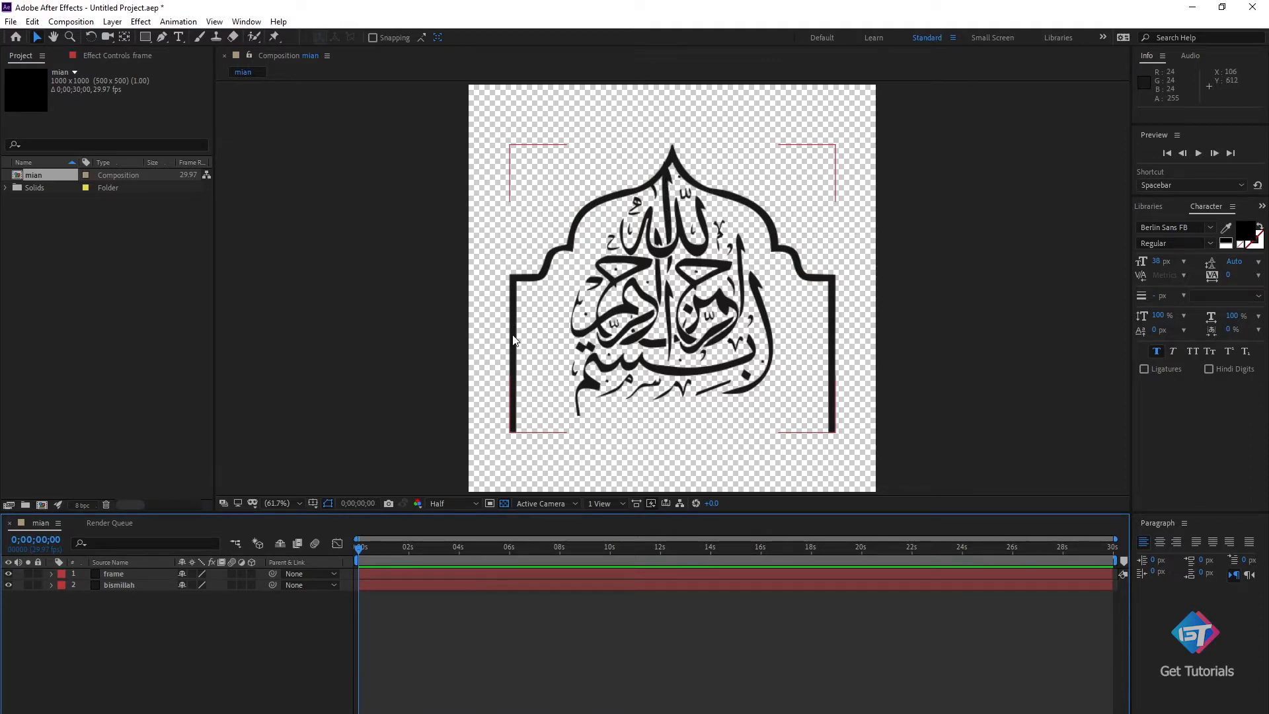
Create a solid layer named 3d in the mian composition.
right_click(147, 670)
mouse_move(291, 526)
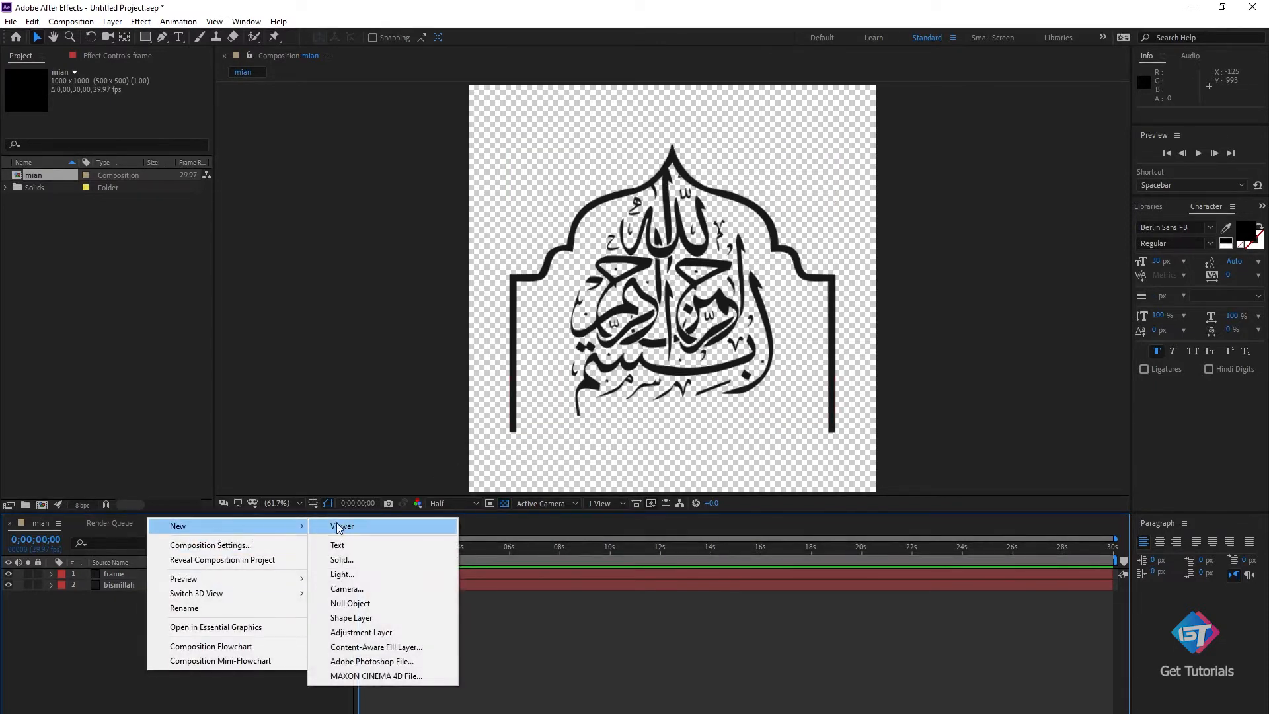
click(362, 559)
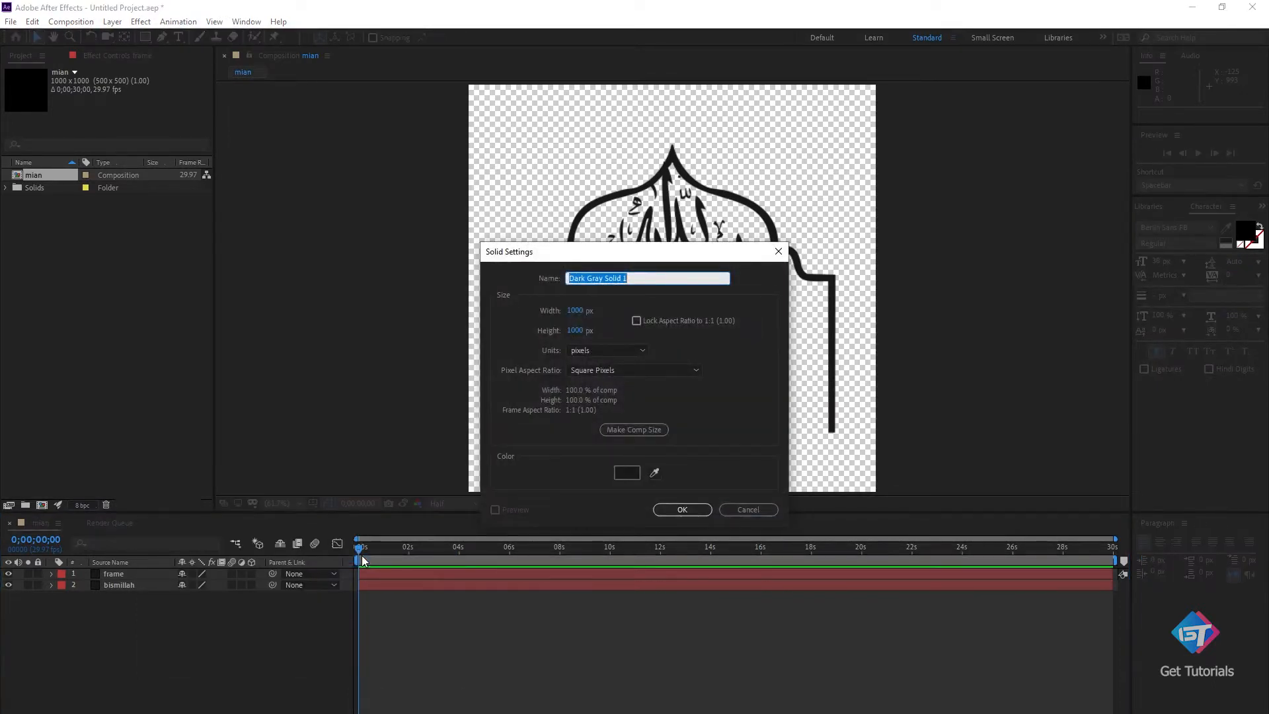
text(3d)
key(Return)
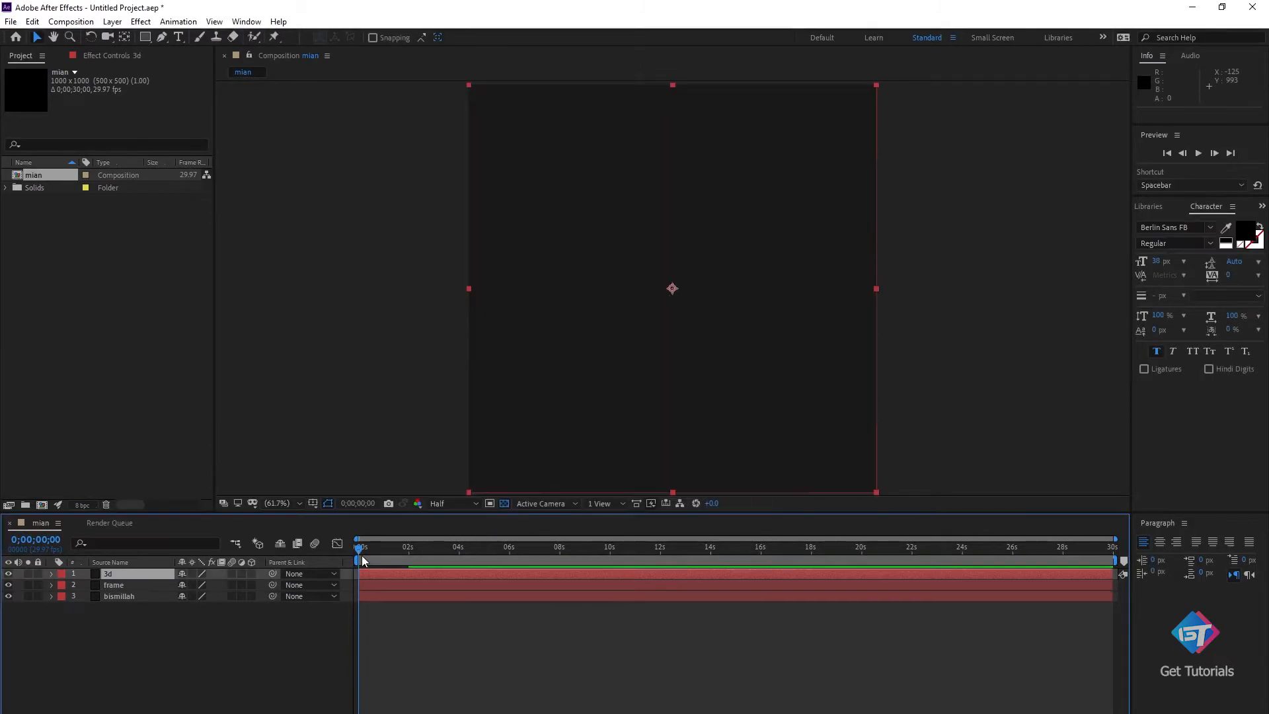
Apply the Video Copilot Element effect to the 3d solid.
click(1262, 207)
click(1254, 222)
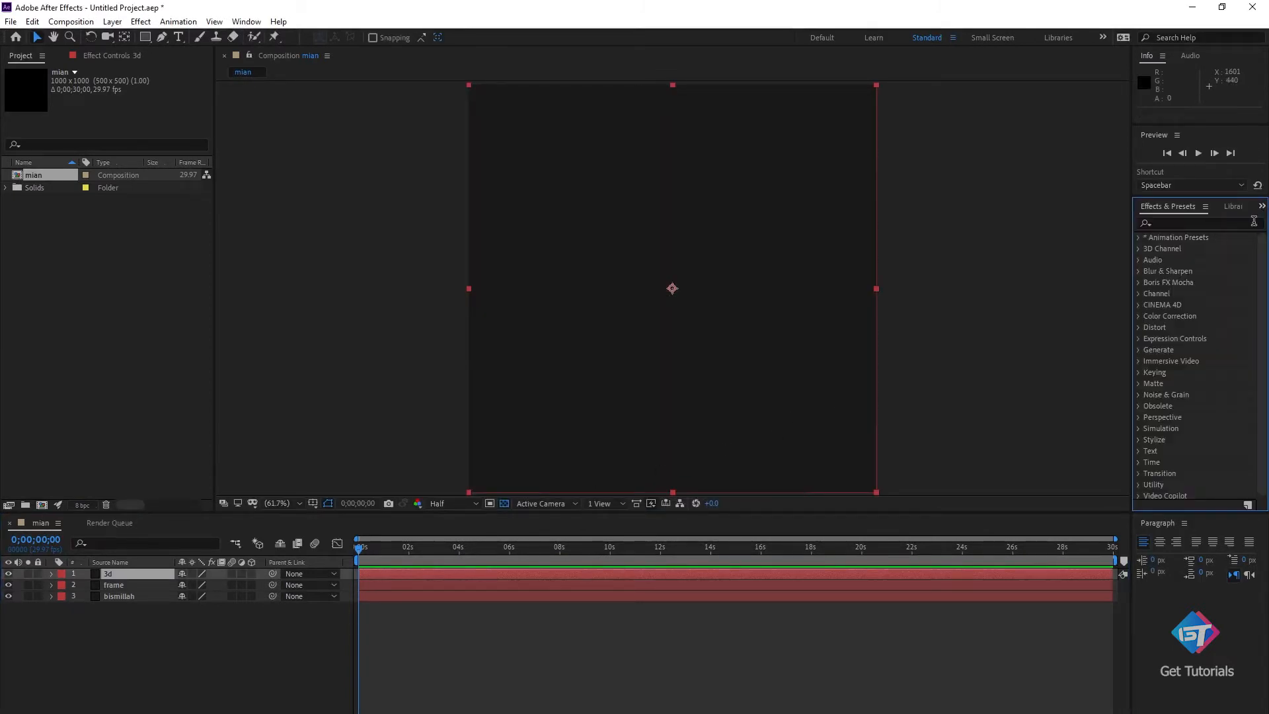
click(1180, 224)
scroll(1188, 363, down, 1)
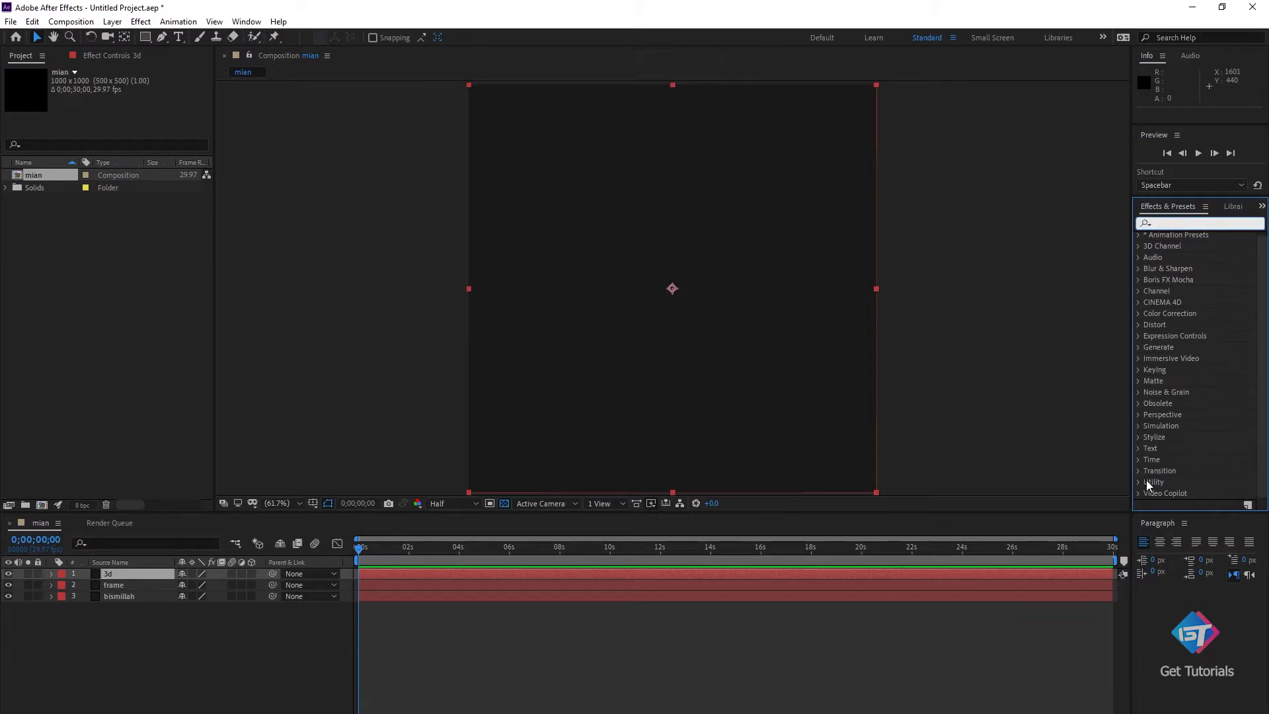
click(1140, 493)
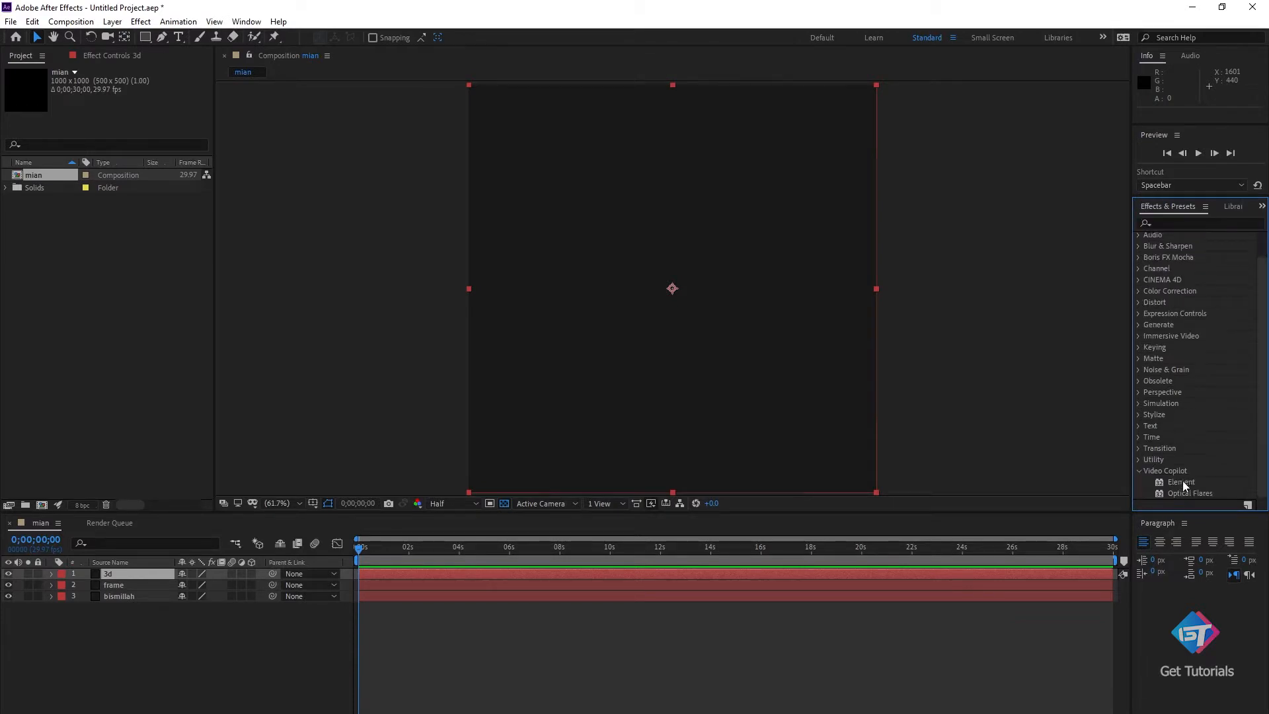
drag(1183, 482, 698, 358)
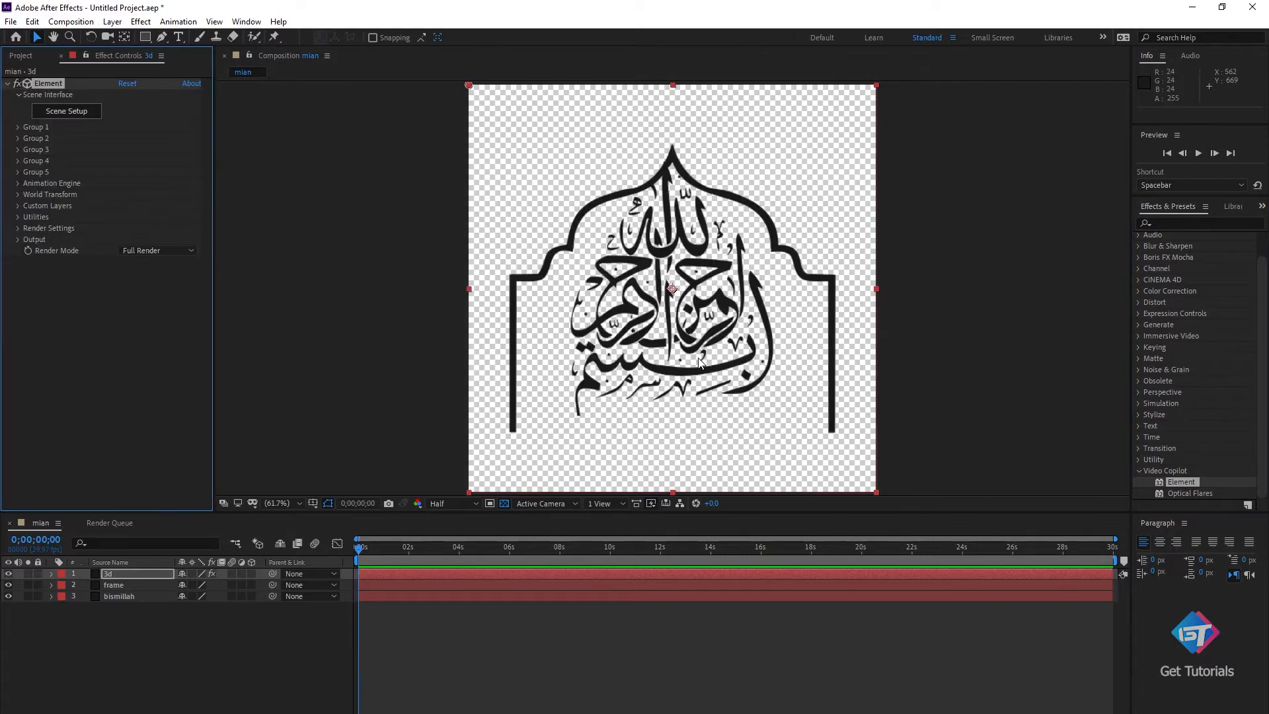
Move the 3d layer below the bismillah layer and hide the frame and bismillah layers.
click(142, 597)
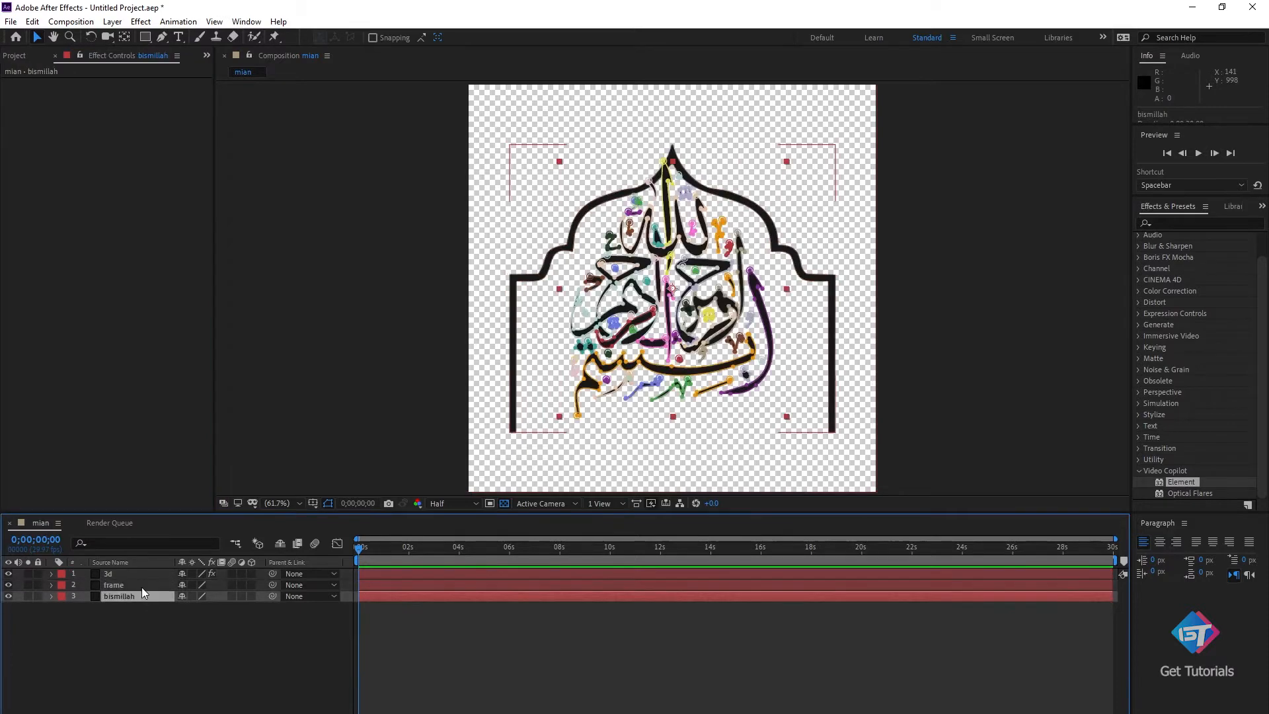
drag(134, 574, 127, 604)
click(129, 586)
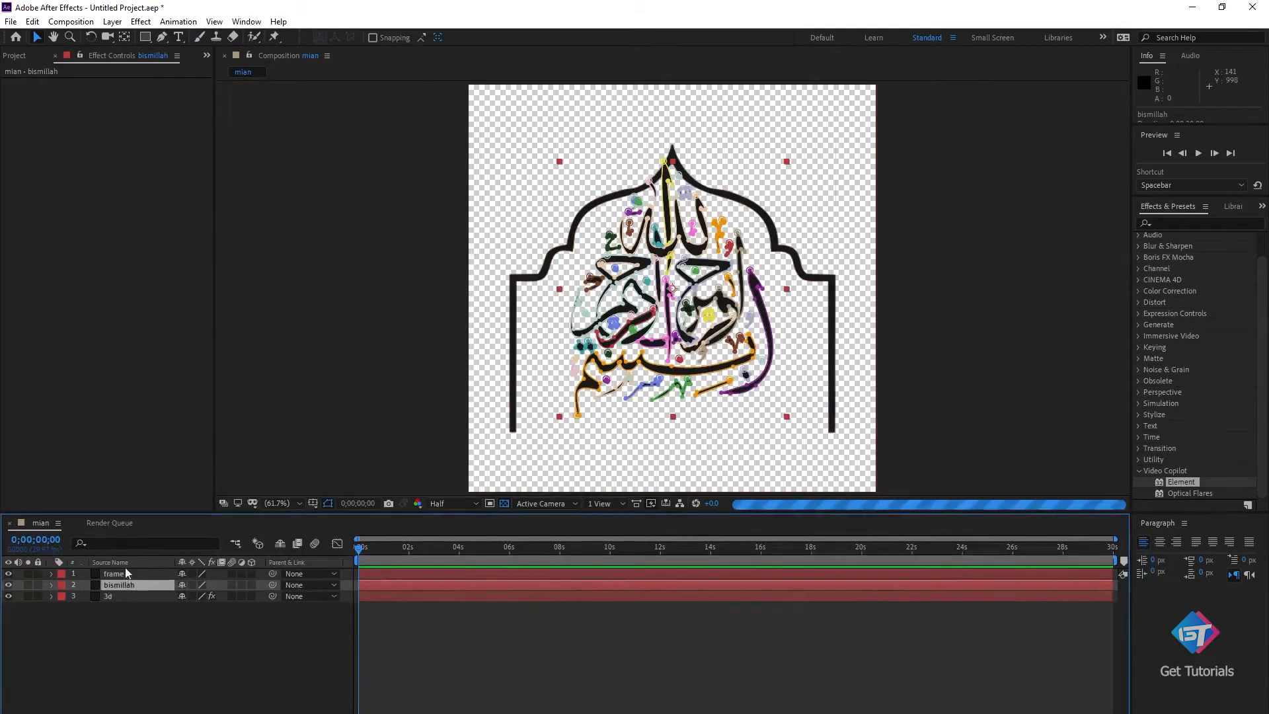
click(9, 585)
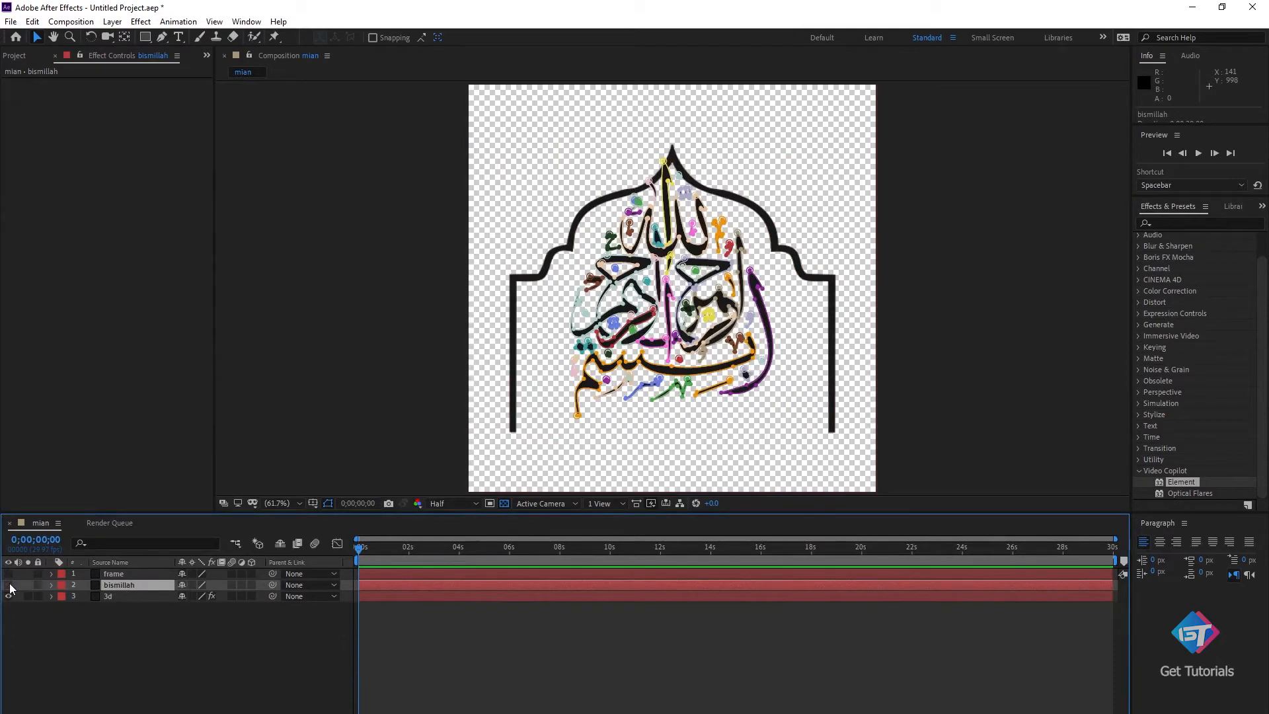
click(112, 617)
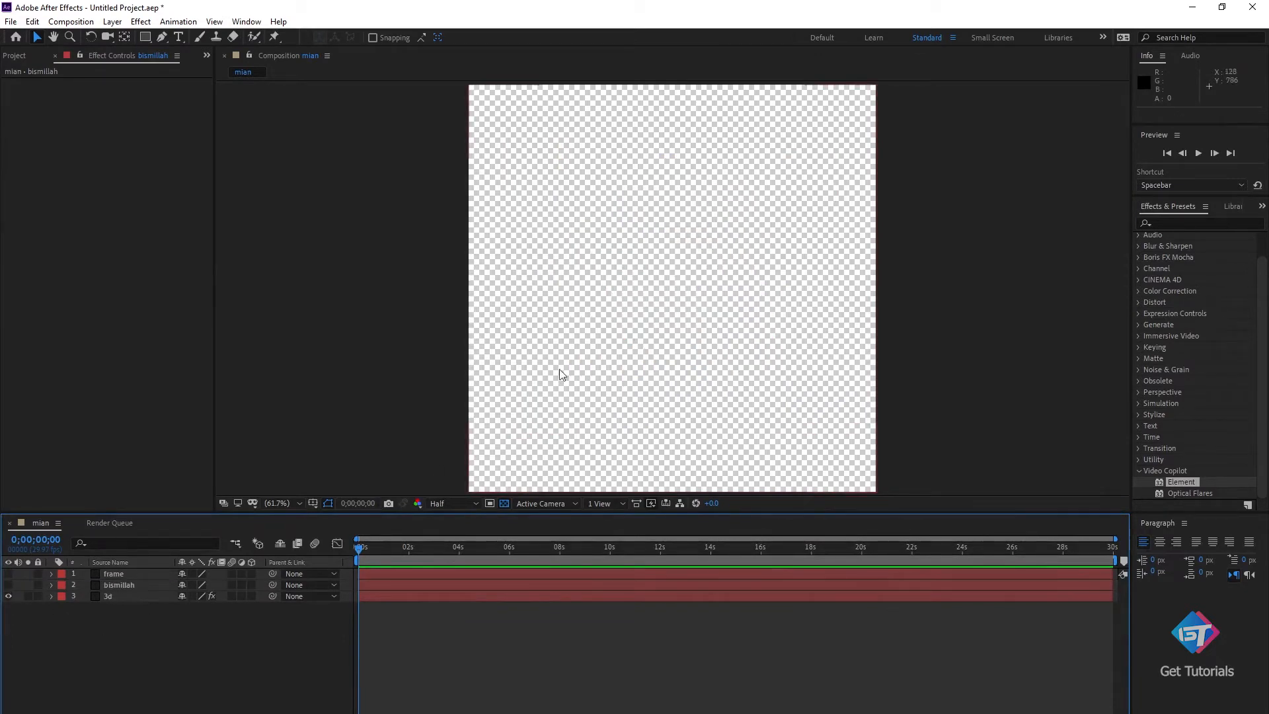
Assign the bismillah layer to Path Layer 1 and the frame layer to Path Layer 2 in the 3d layer's Element effect.
click(131, 595)
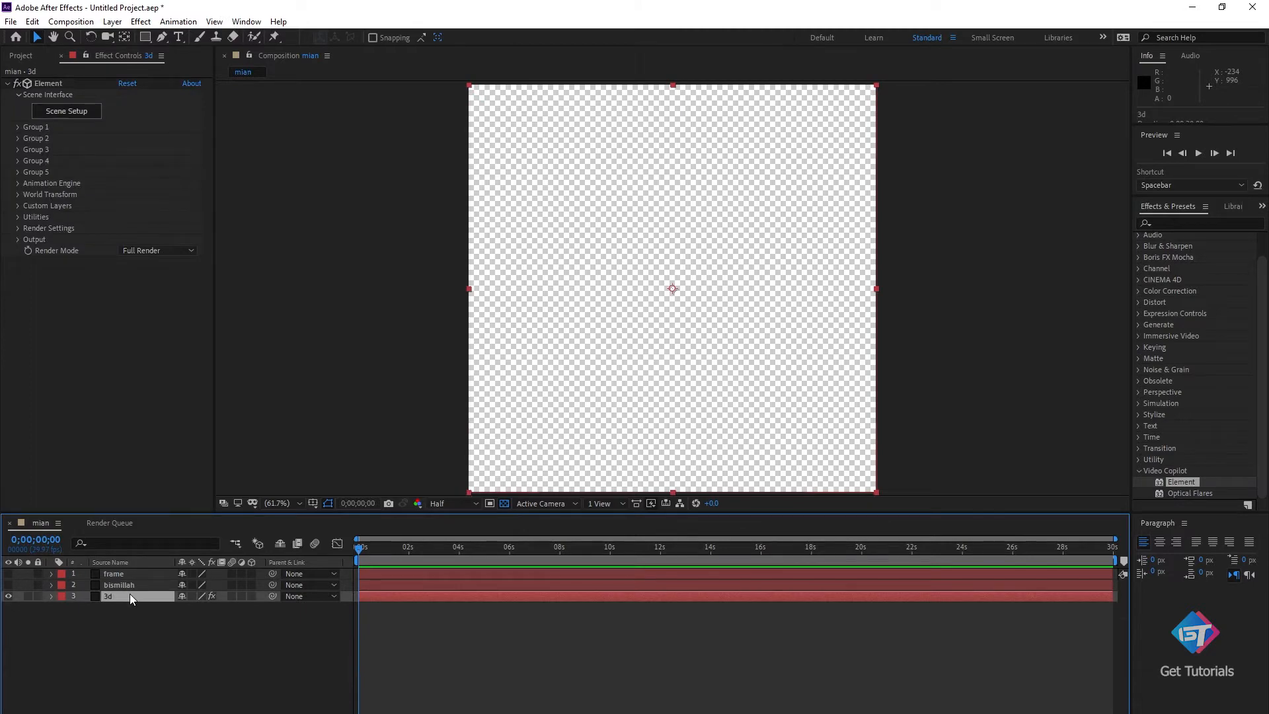
click(18, 206)
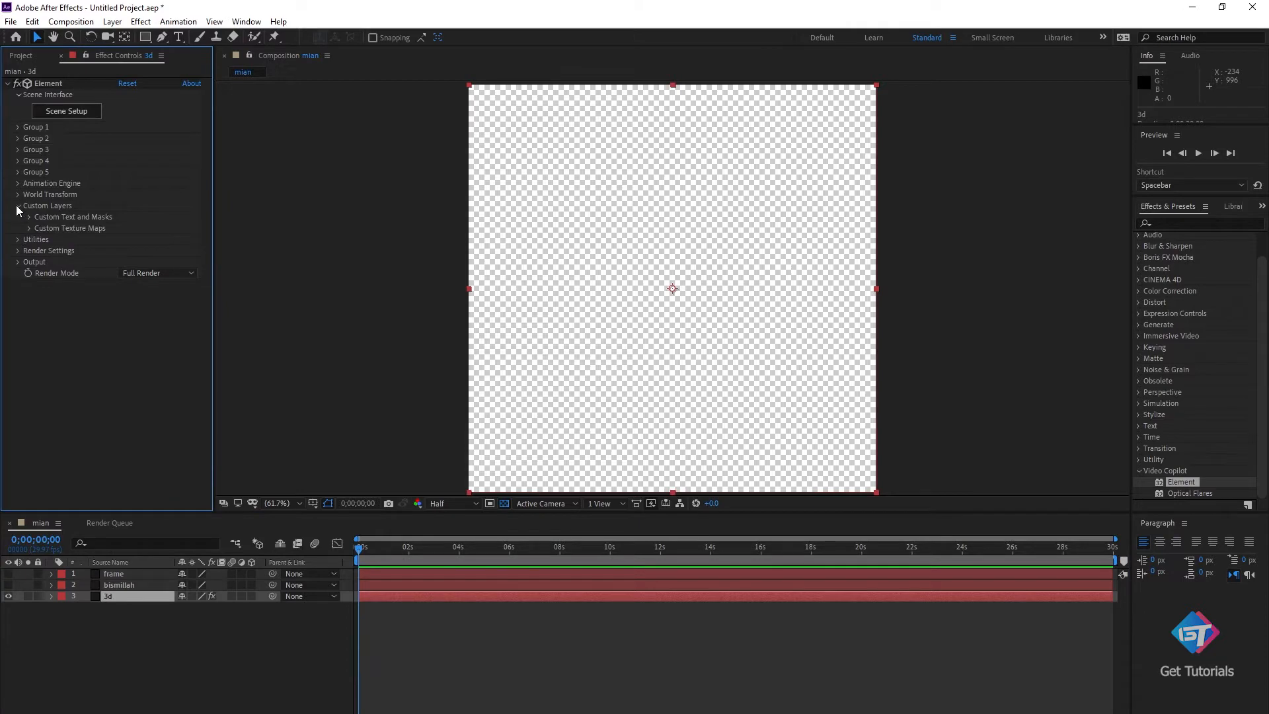
click(29, 217)
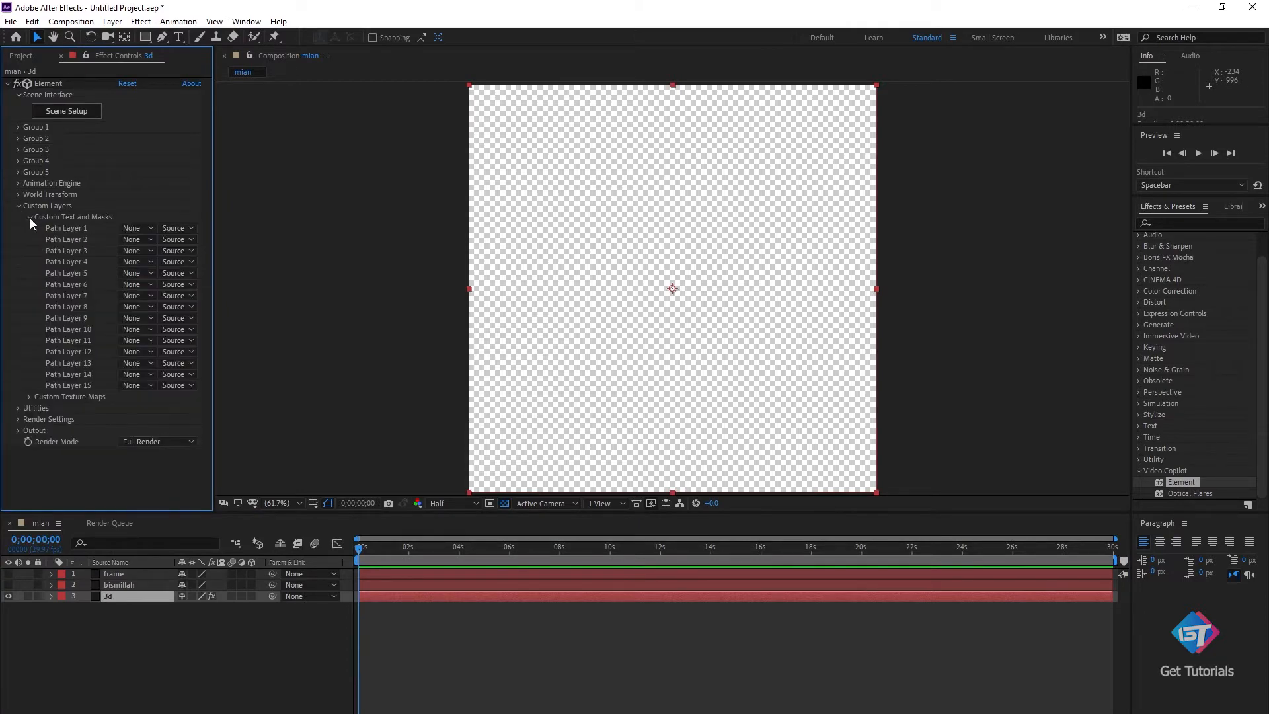
click(140, 227)
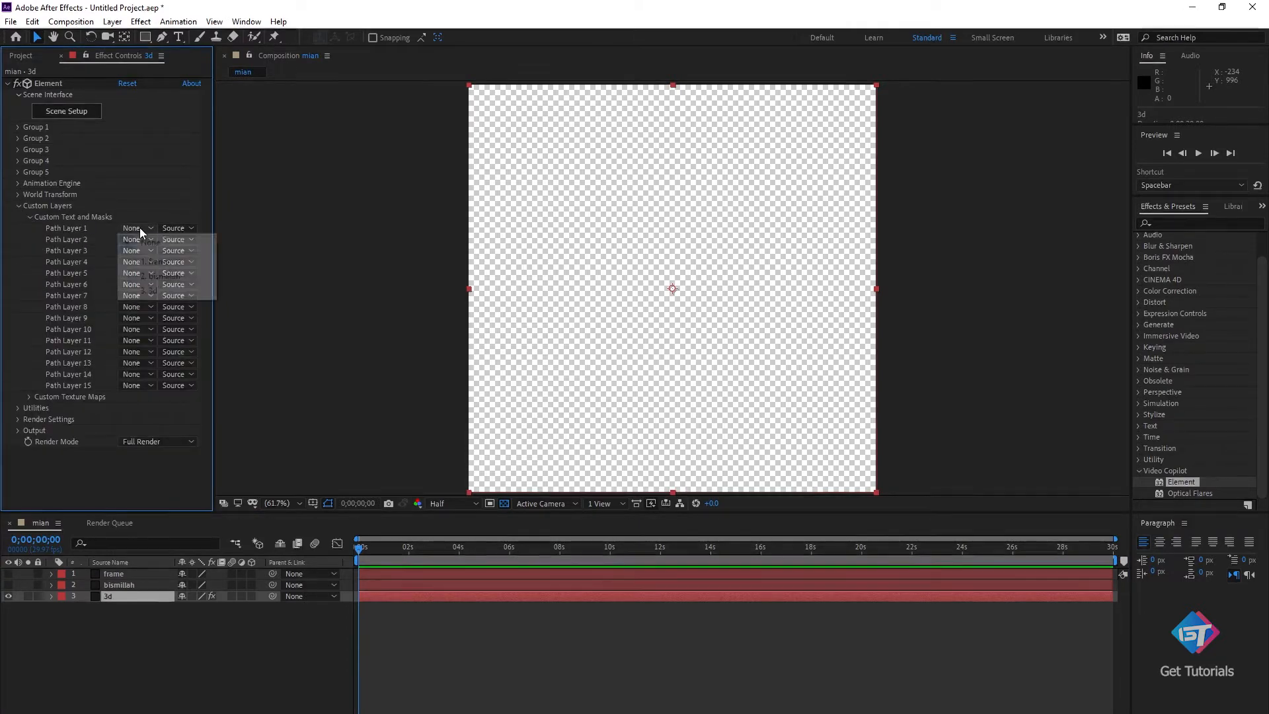
click(175, 278)
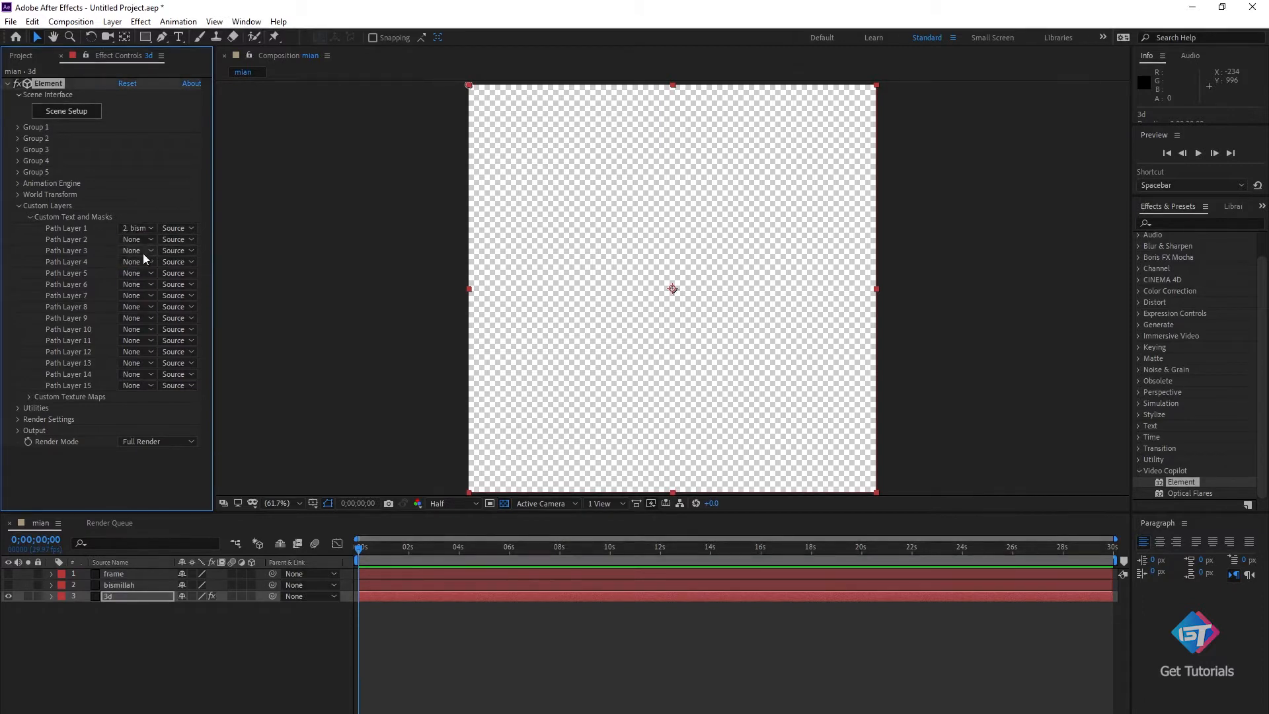
click(136, 239)
click(161, 274)
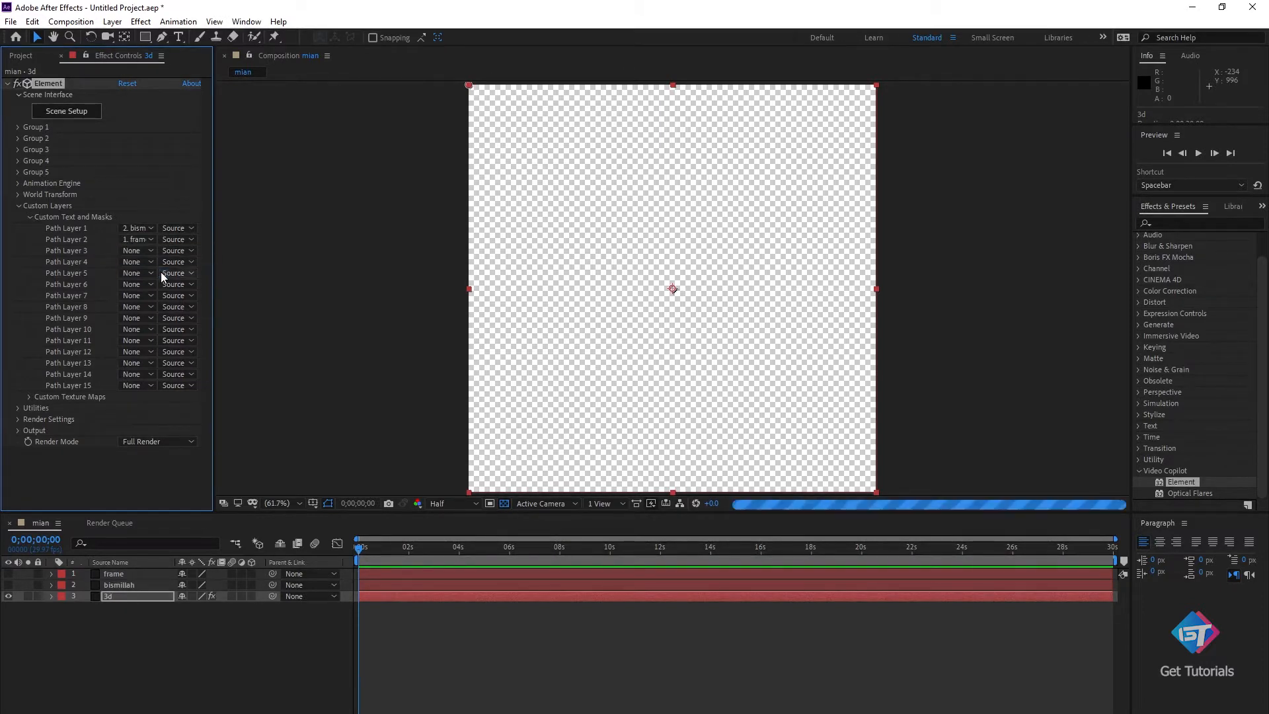
Create two extrusion models in Element's Scene Setup and set the upper one to use Custom Path 2.
click(67, 112)
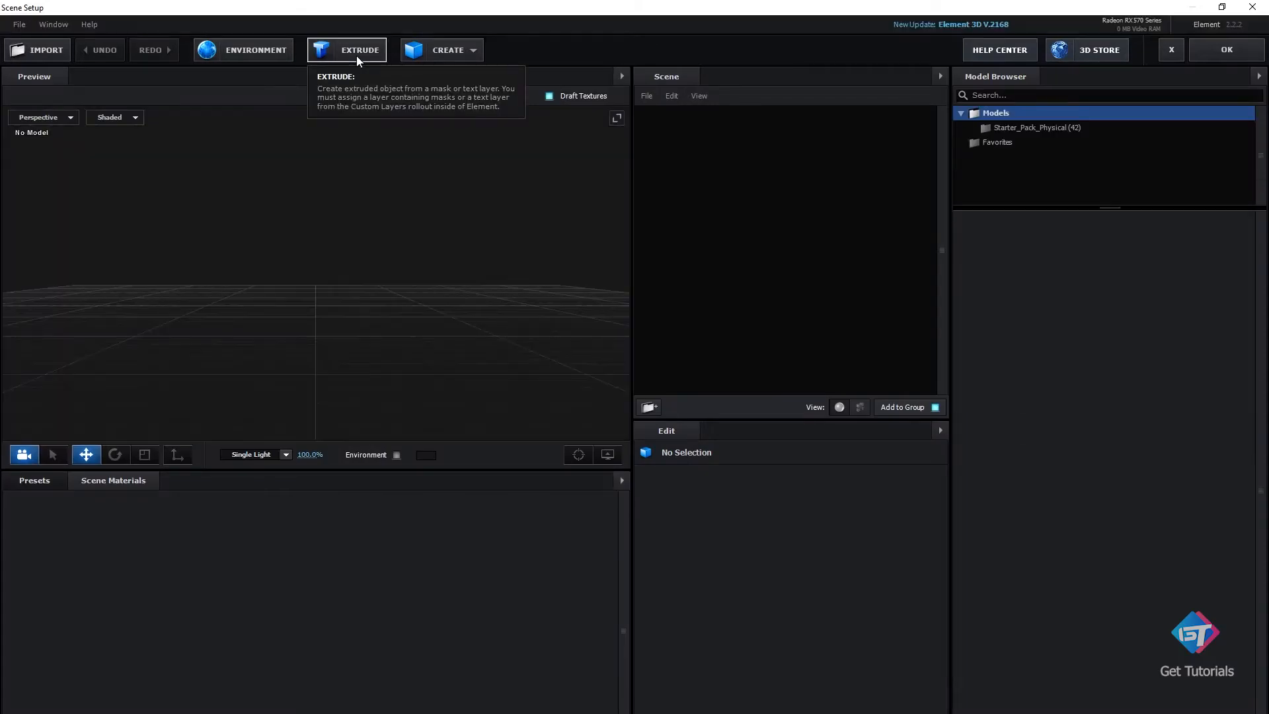
click(355, 55)
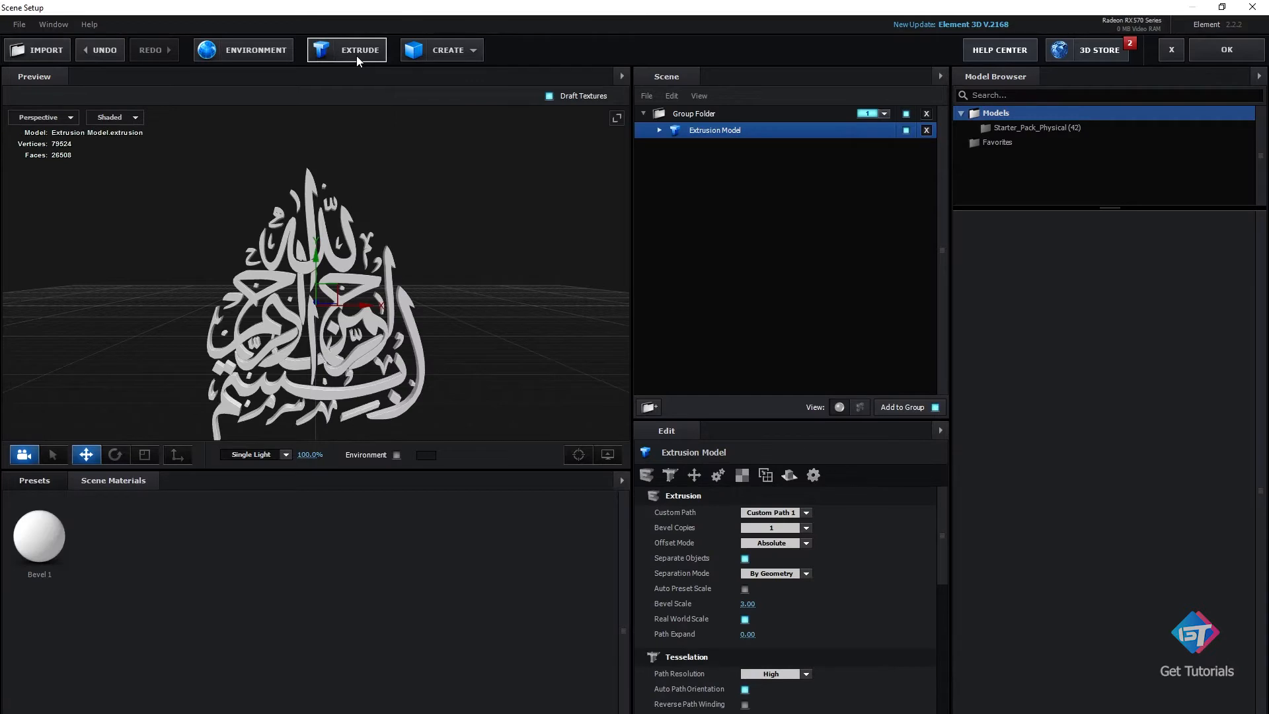
click(356, 55)
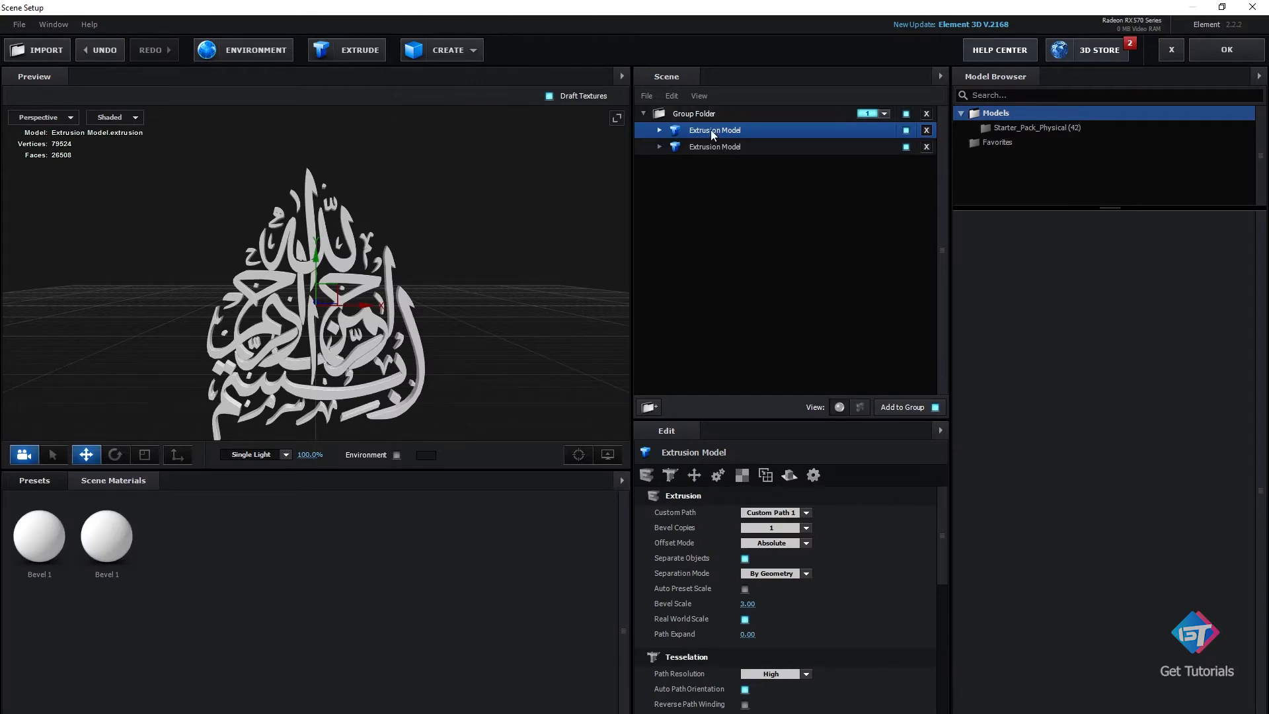
click(781, 513)
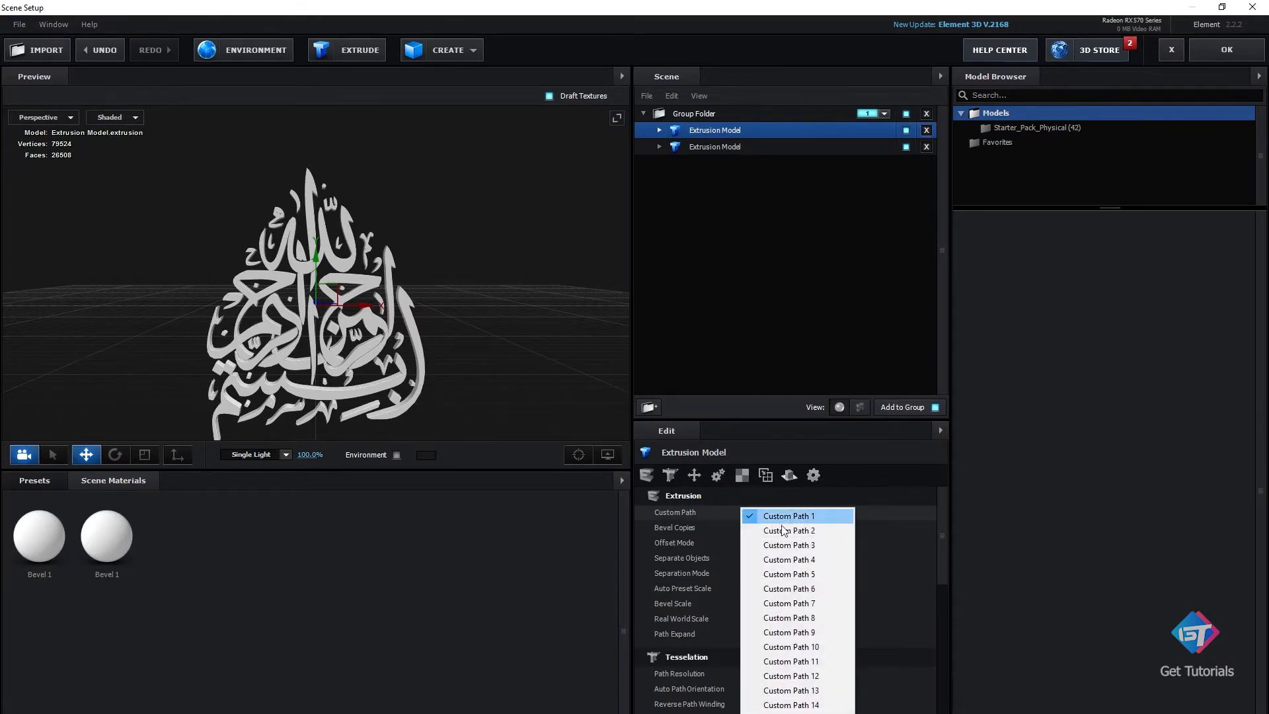
click(784, 531)
scroll(427, 311, down, 2)
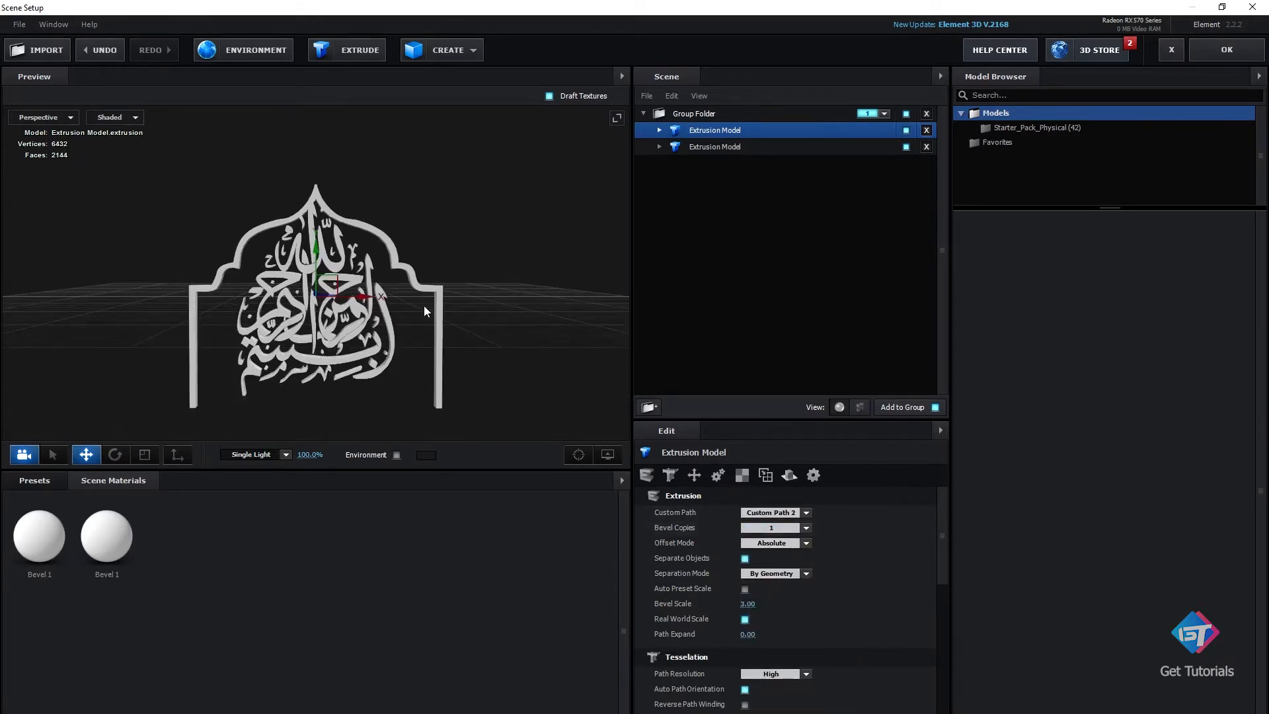
Rename the arch extrusion model as frame and the calligraphy extrusion model as bismillah.
double_click(717, 131)
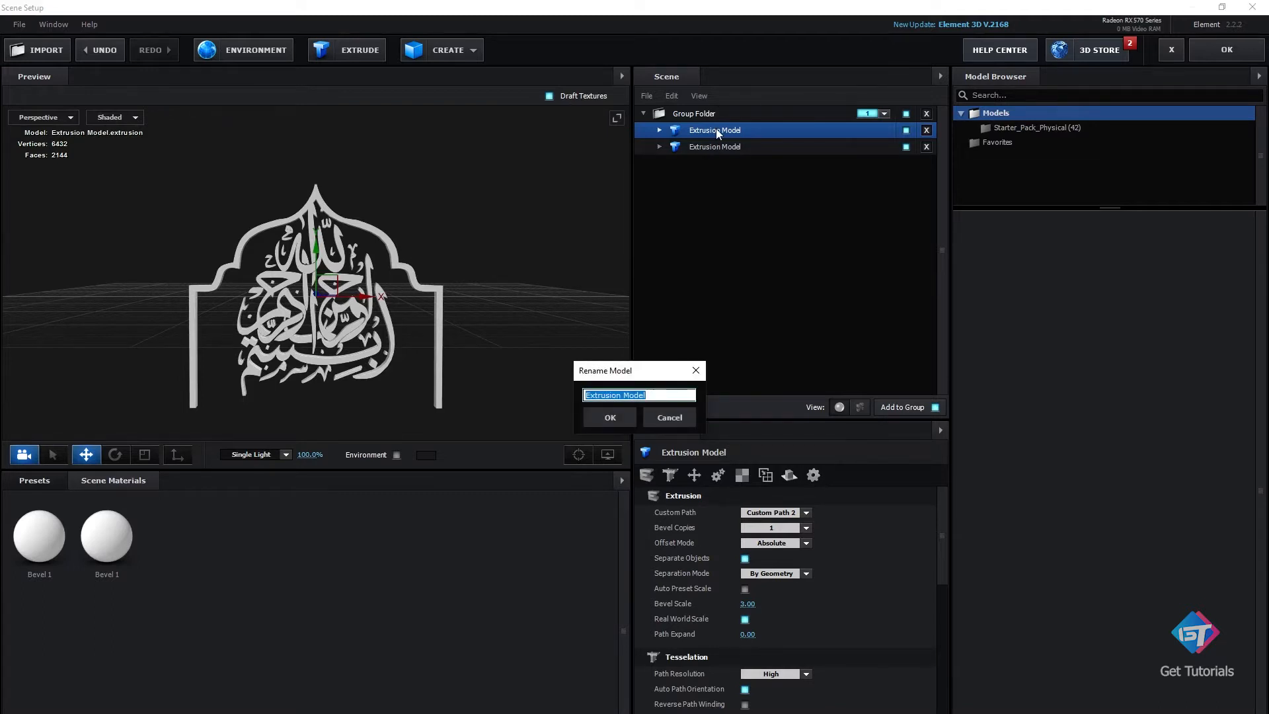
text(frame)
key(Return)
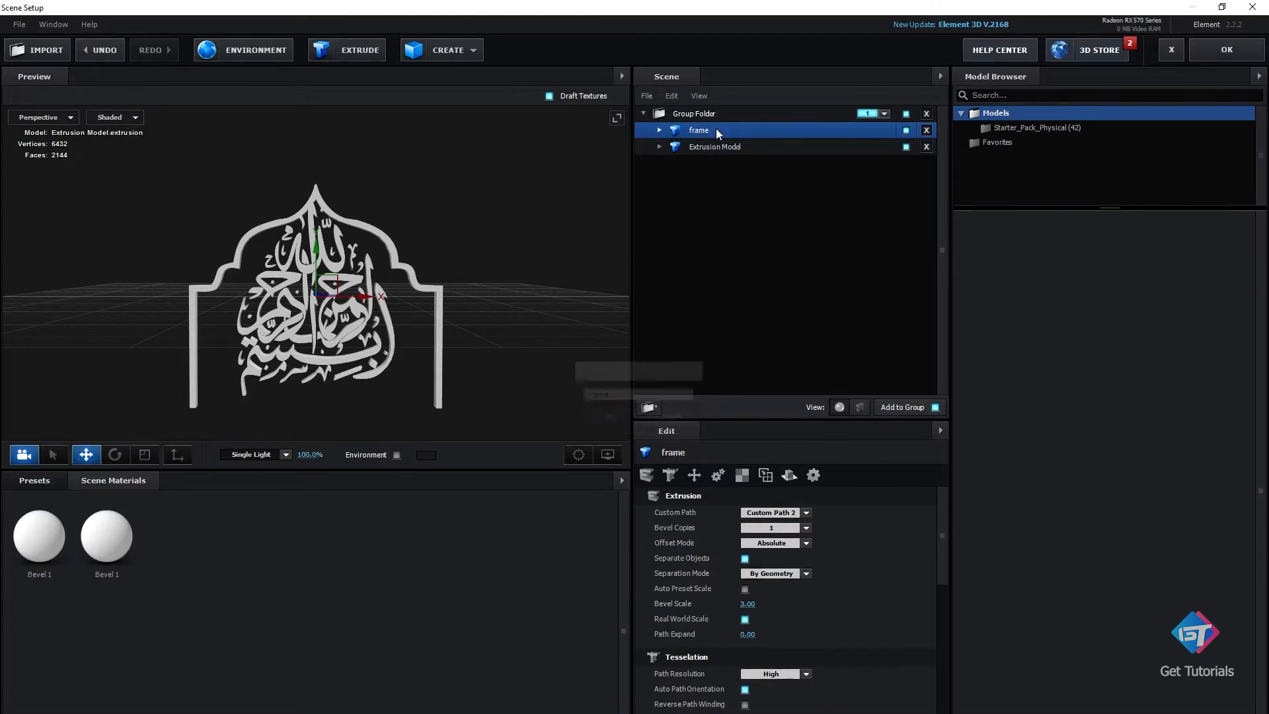
double_click(715, 146)
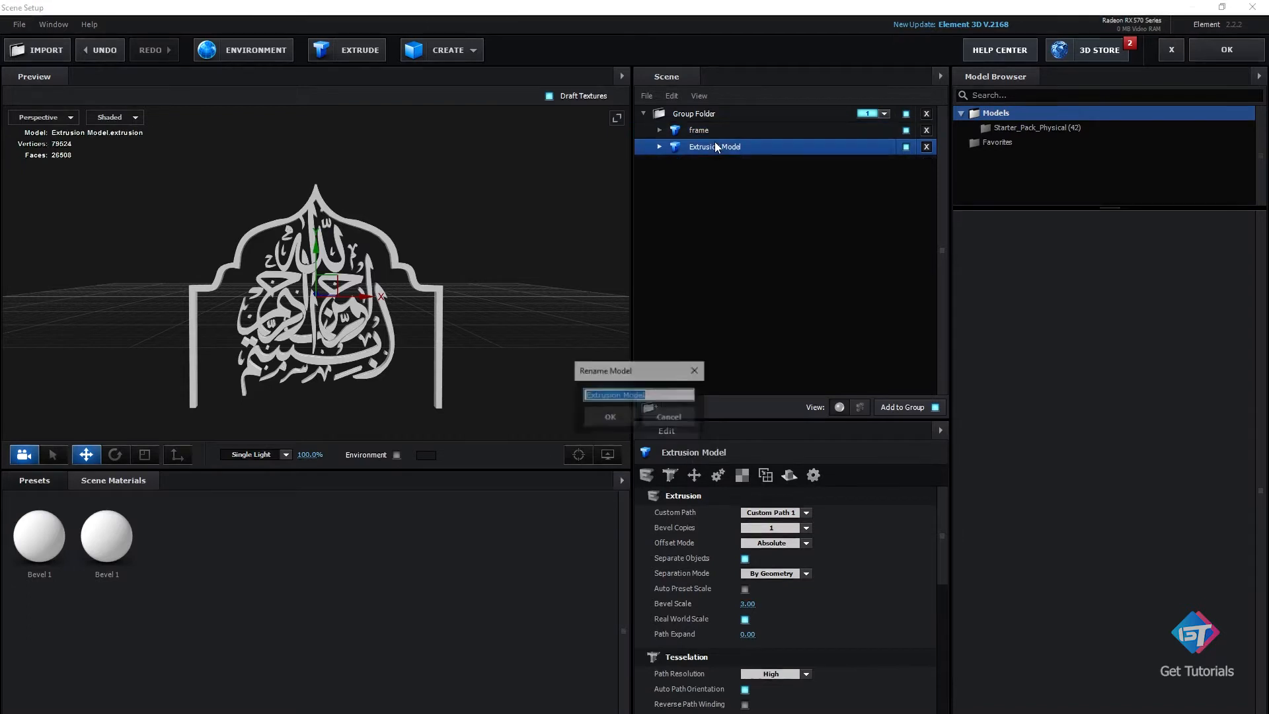
text(bism)
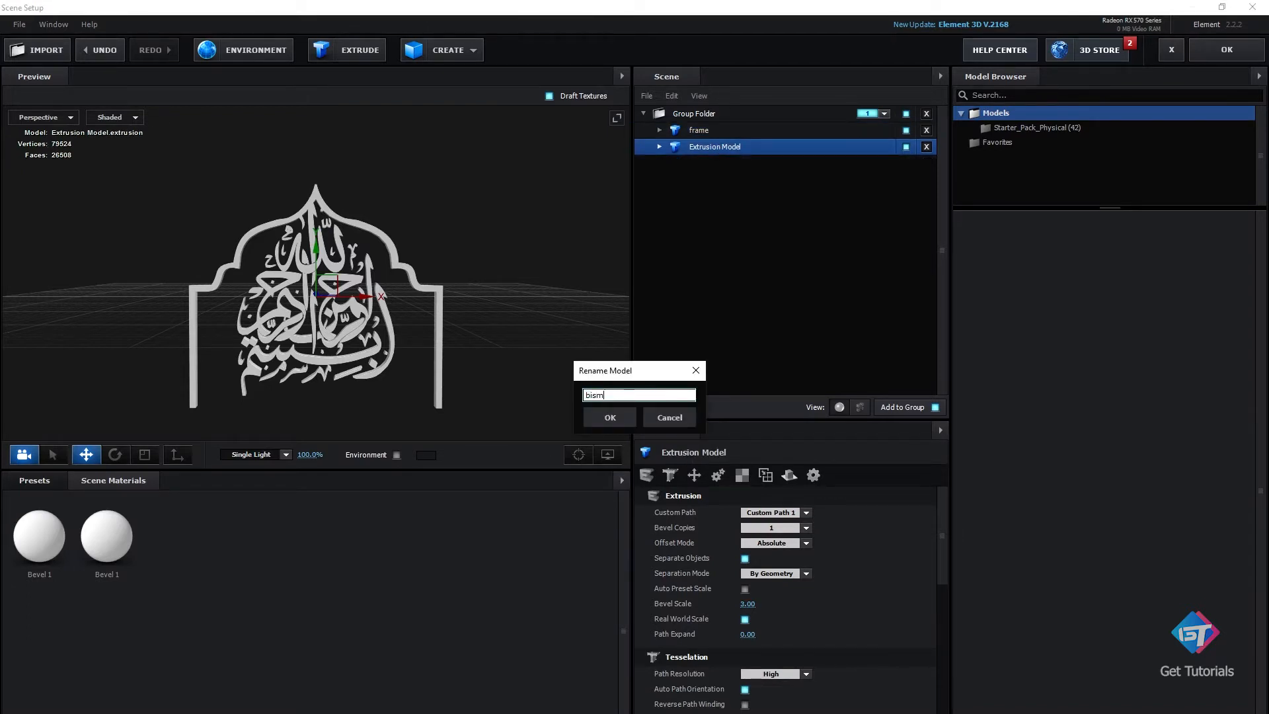
text(illah)
key(Return)
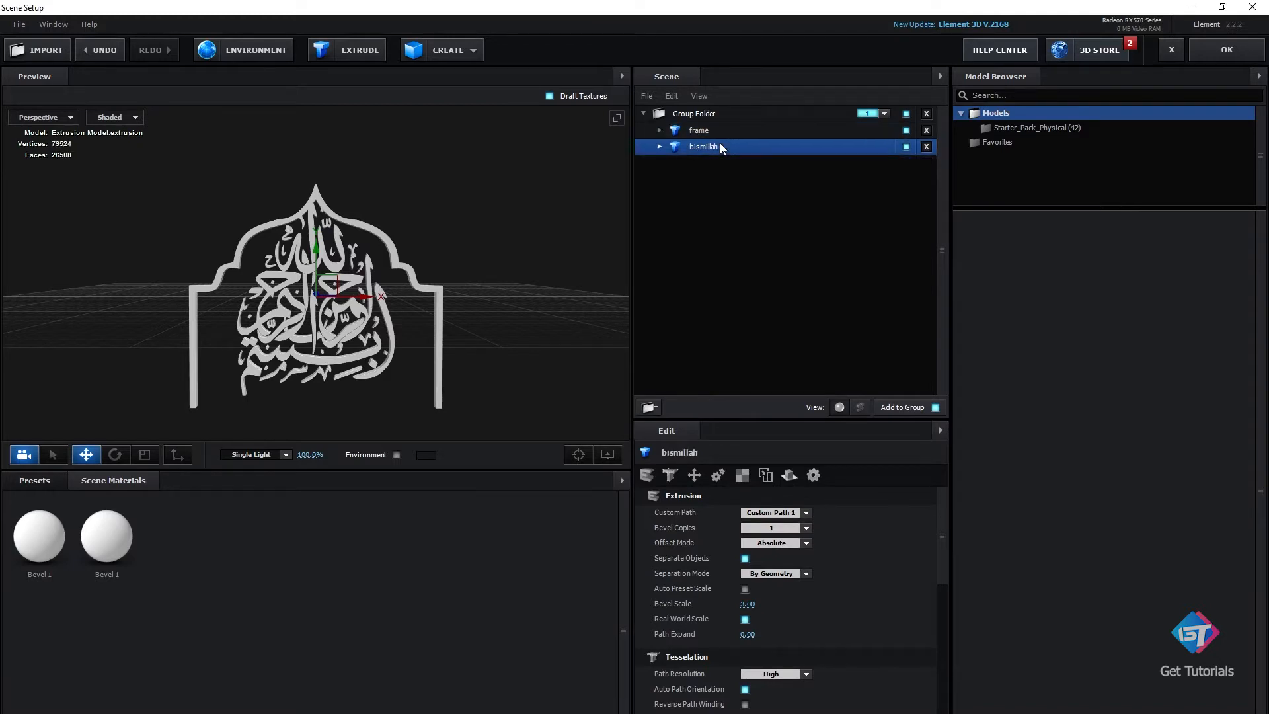
Scale the bismillah model along its depth axis to adjust its thickness relative to the frame.
drag(458, 312, 368, 338)
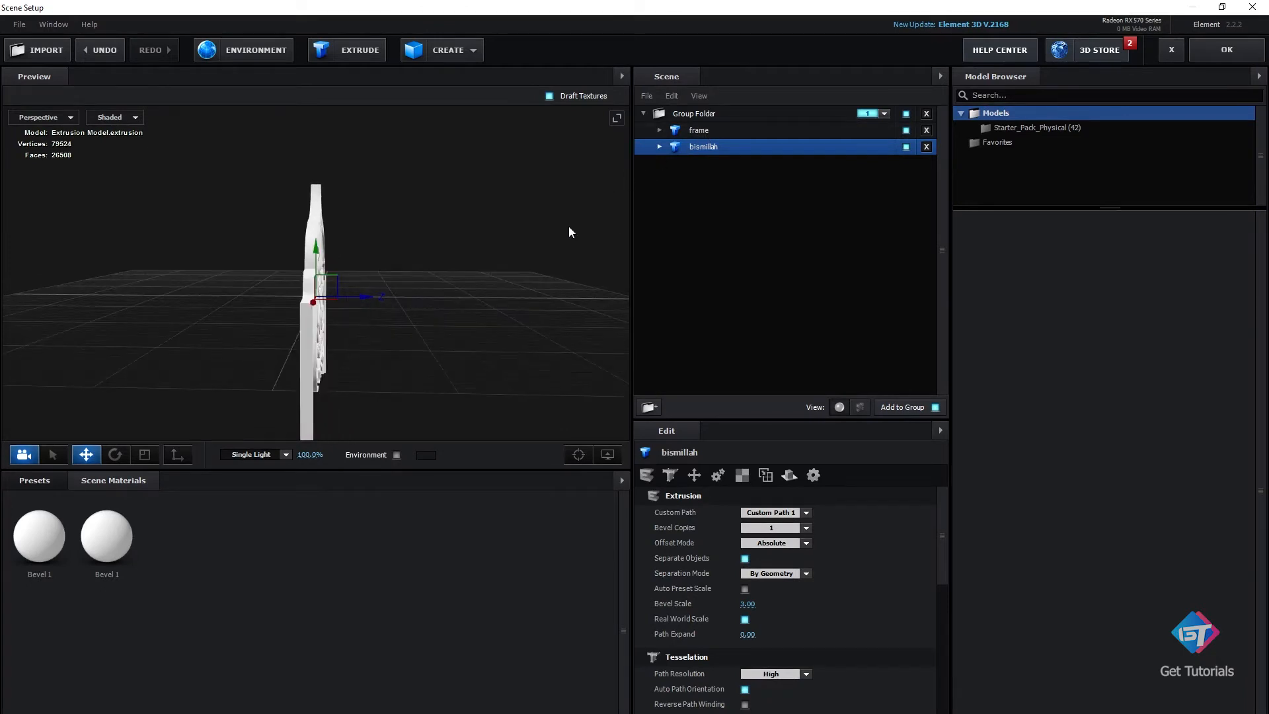
key(r)
drag(375, 301, 507, 336)
click(703, 131)
drag(395, 358, 498, 231)
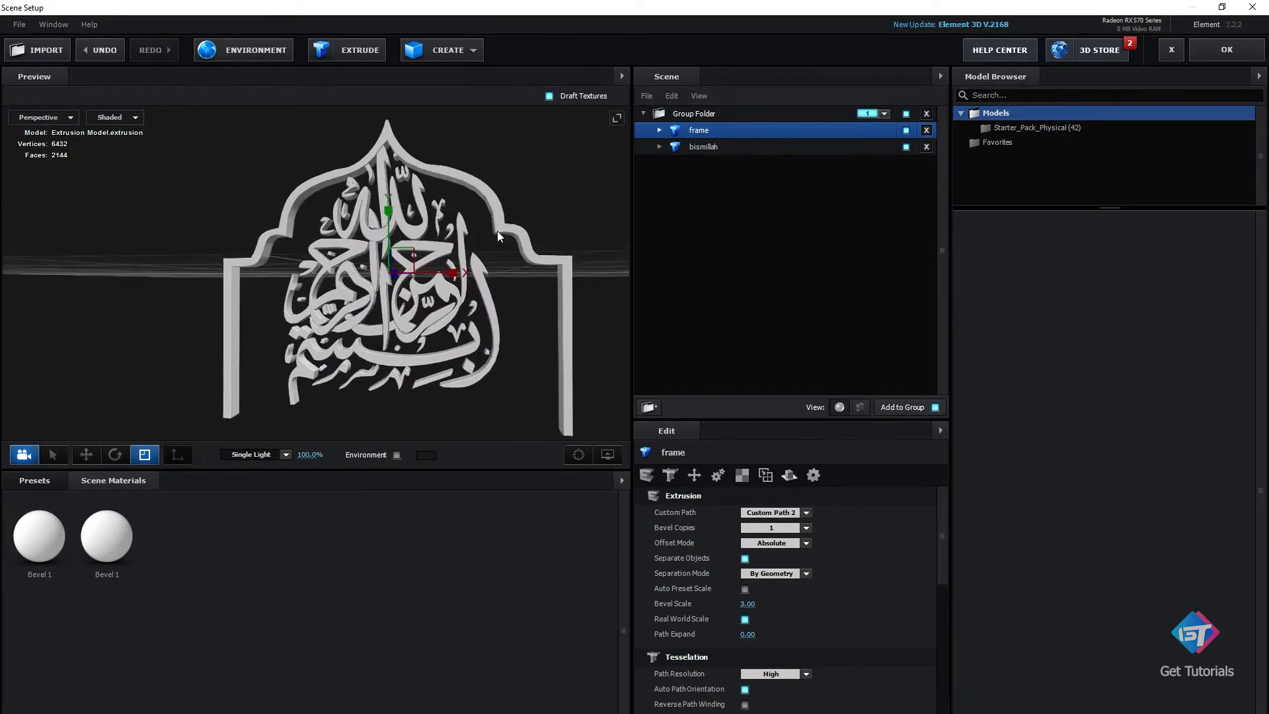
Move the bismillah model slightly downward inside the frame arch.
key(w)
click(706, 147)
drag(385, 206, 388, 220)
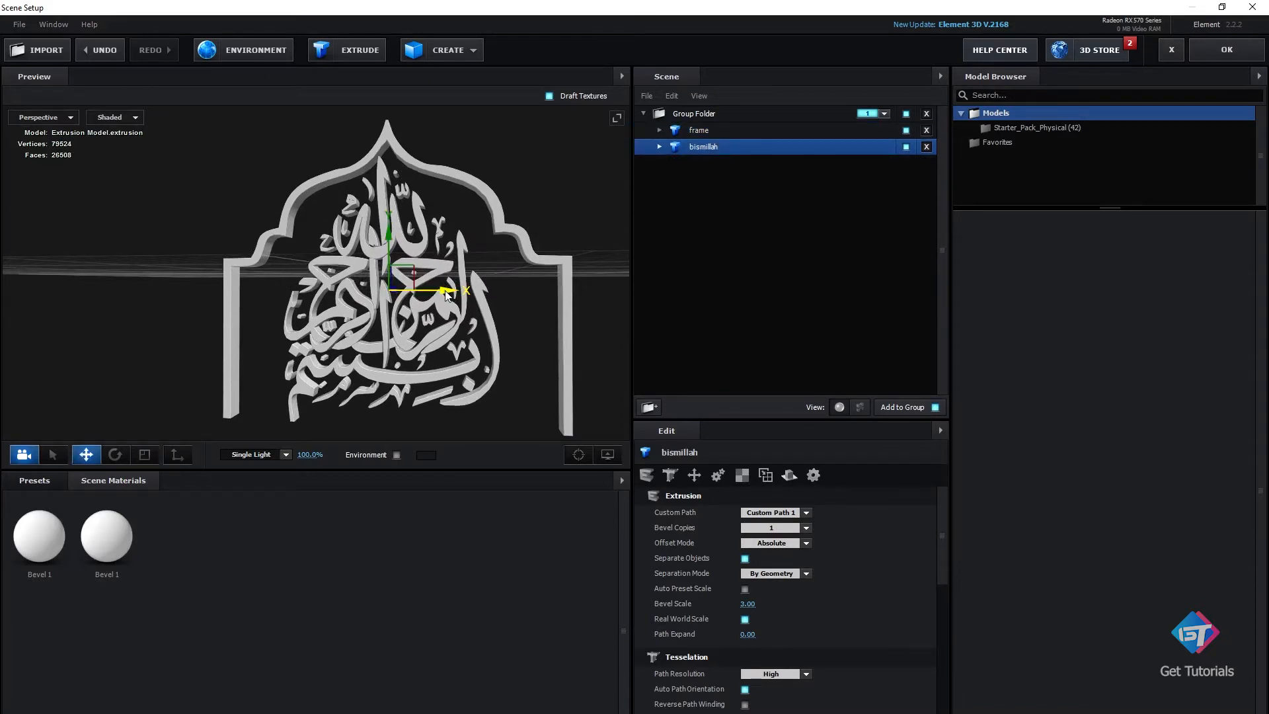
drag(387, 231, 542, 190)
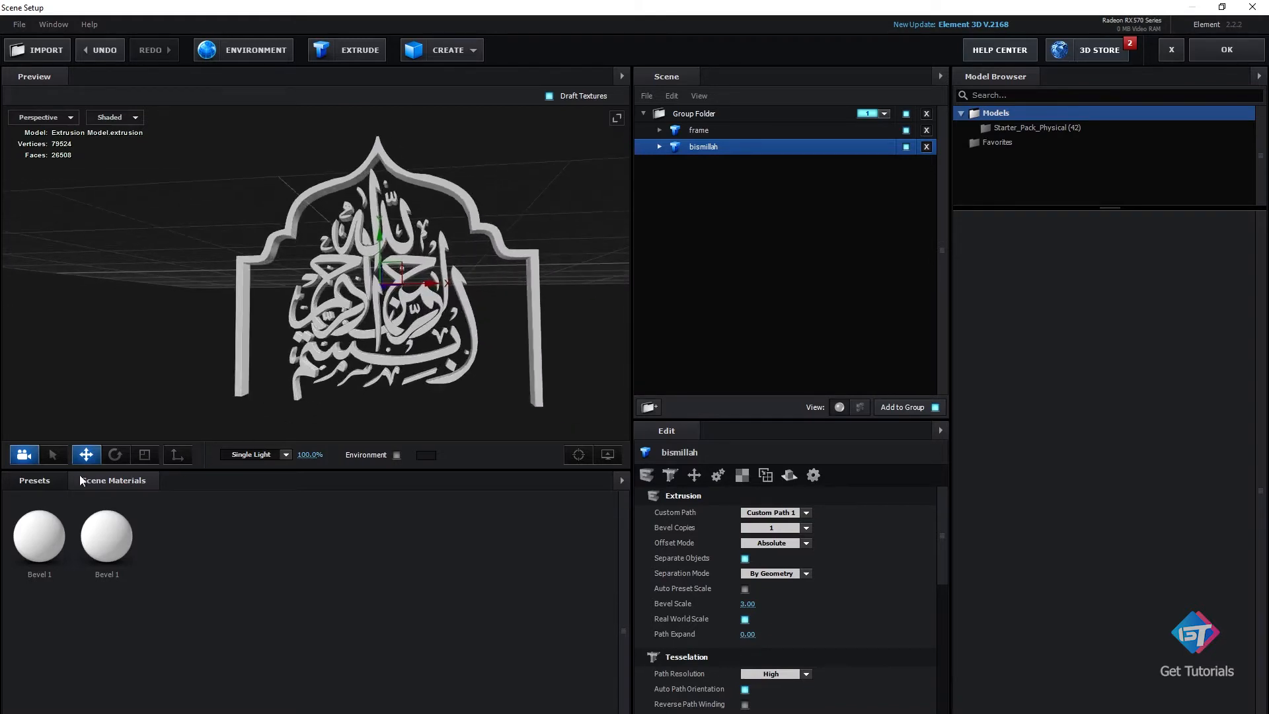
mouse_move(410, 368)
mouse_down()
mouse_move(387, 389)
mouse_move(404, 390)
mouse_up()
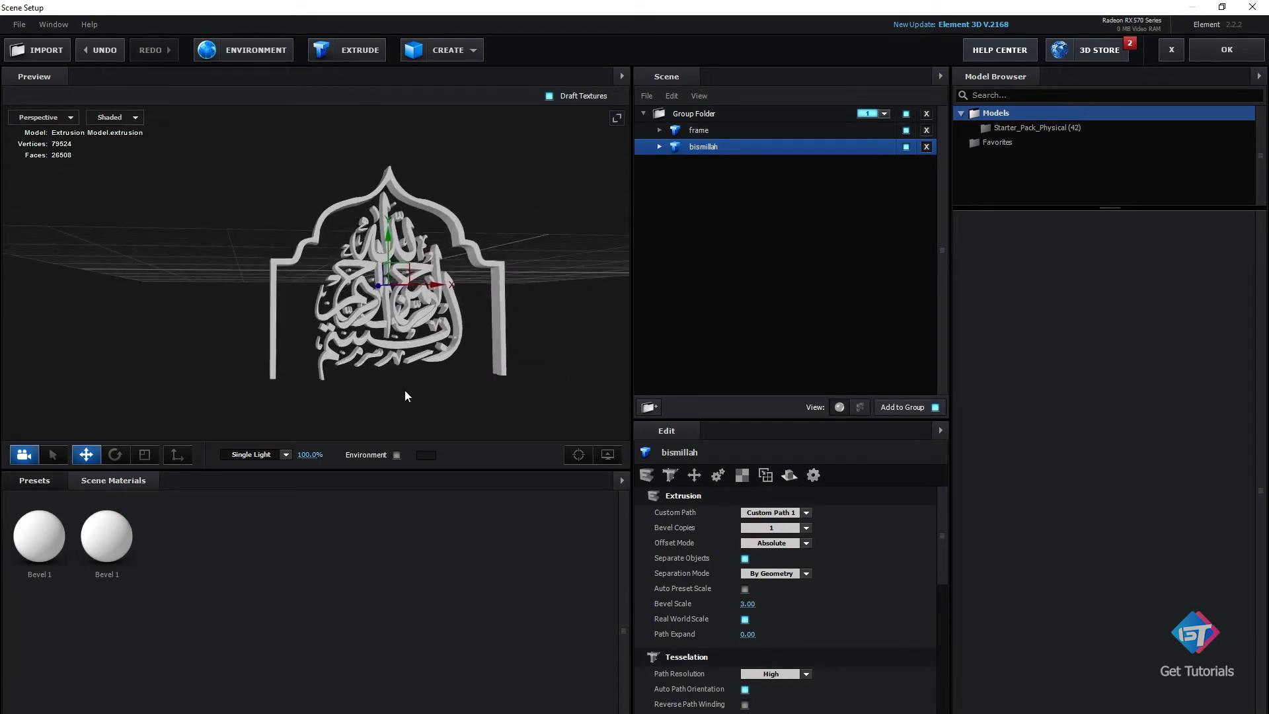
Narrow the frame model along its X axis so it fits more closely around the calligraphy.
click(704, 131)
key(r)
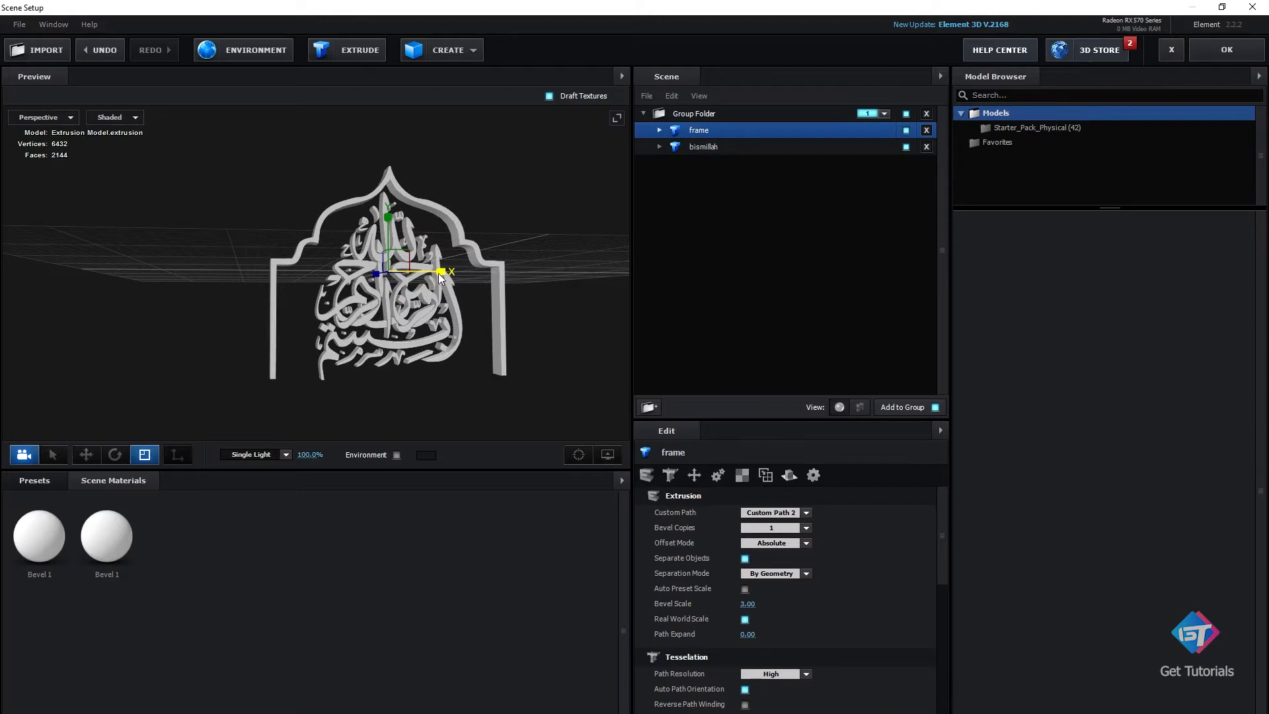
drag(440, 274, 422, 277)
drag(507, 257, 542, 326)
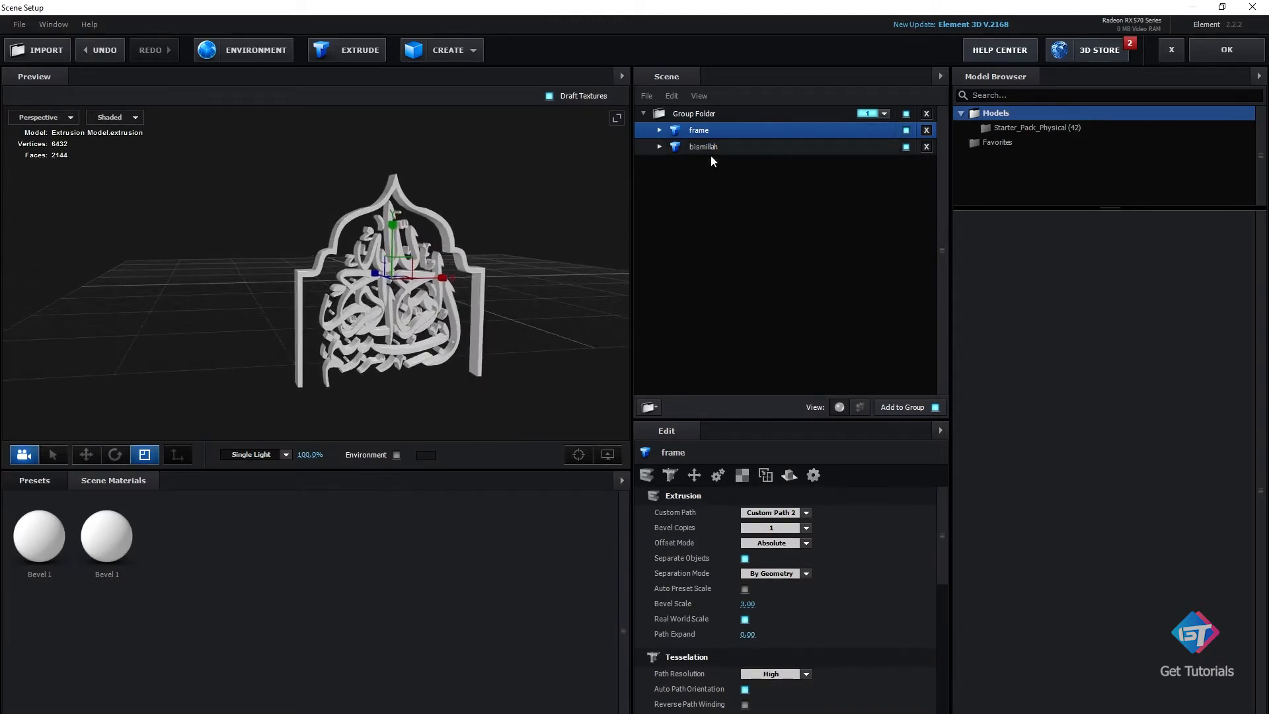
drag(615, 301, 502, 271)
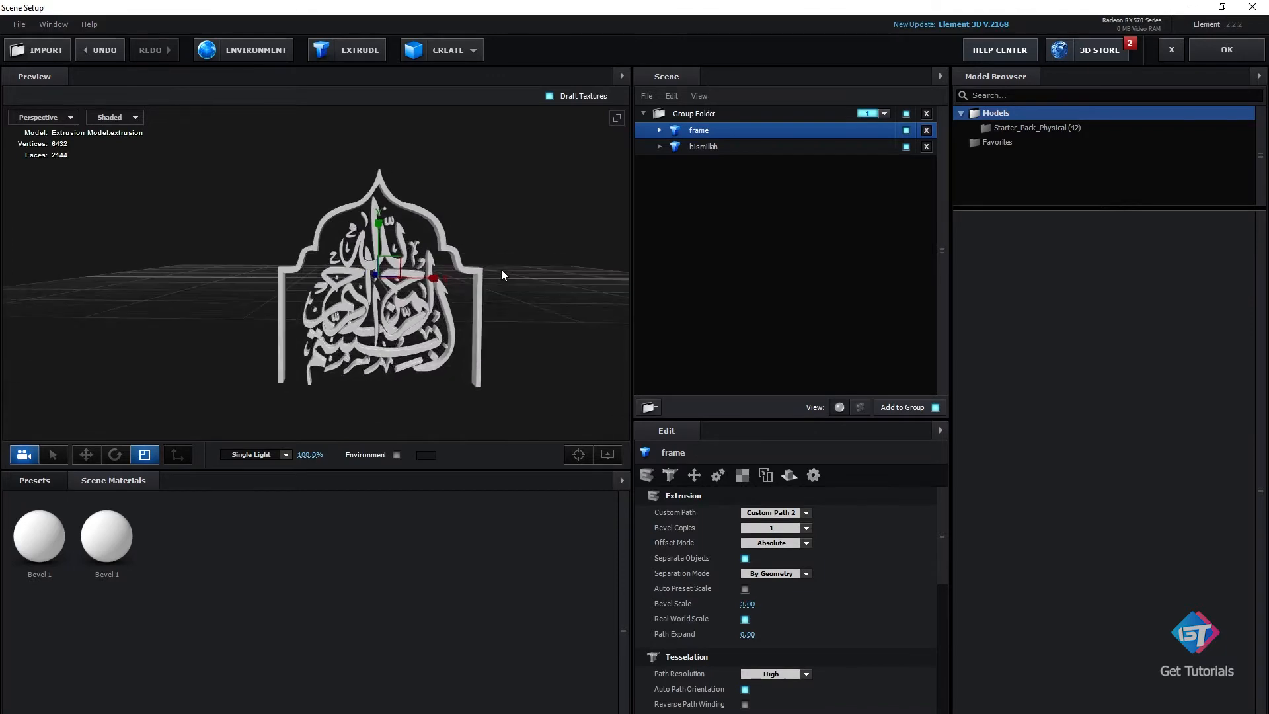
Apply the Gold preset from the Physical materials to the bismillah and frame models and accept the scene setup.
click(33, 481)
click(54, 539)
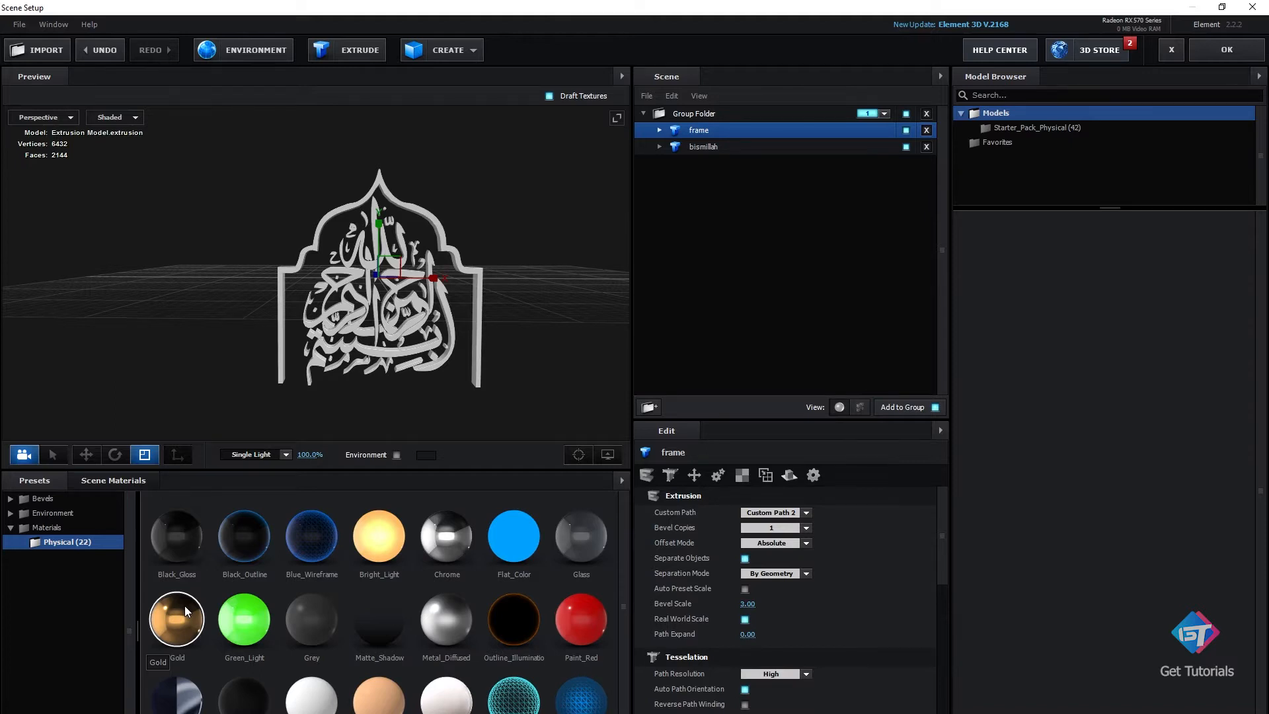
drag(181, 617, 356, 276)
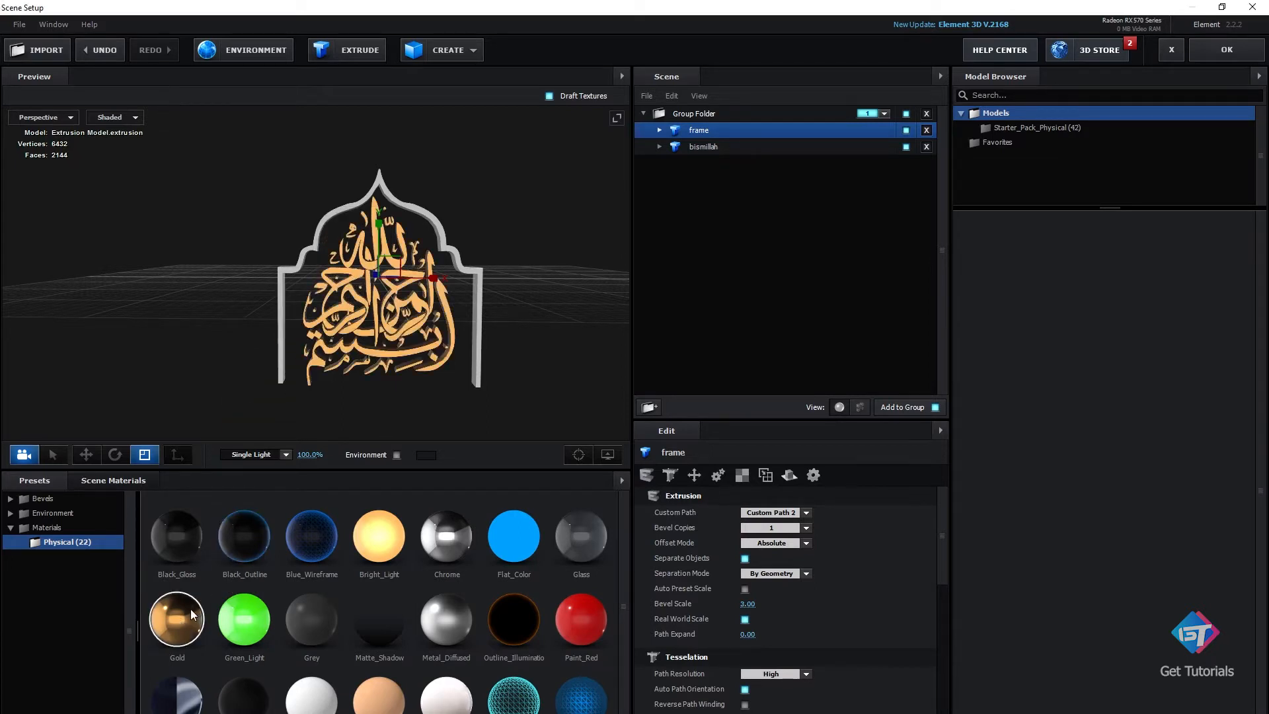
drag(191, 609, 285, 280)
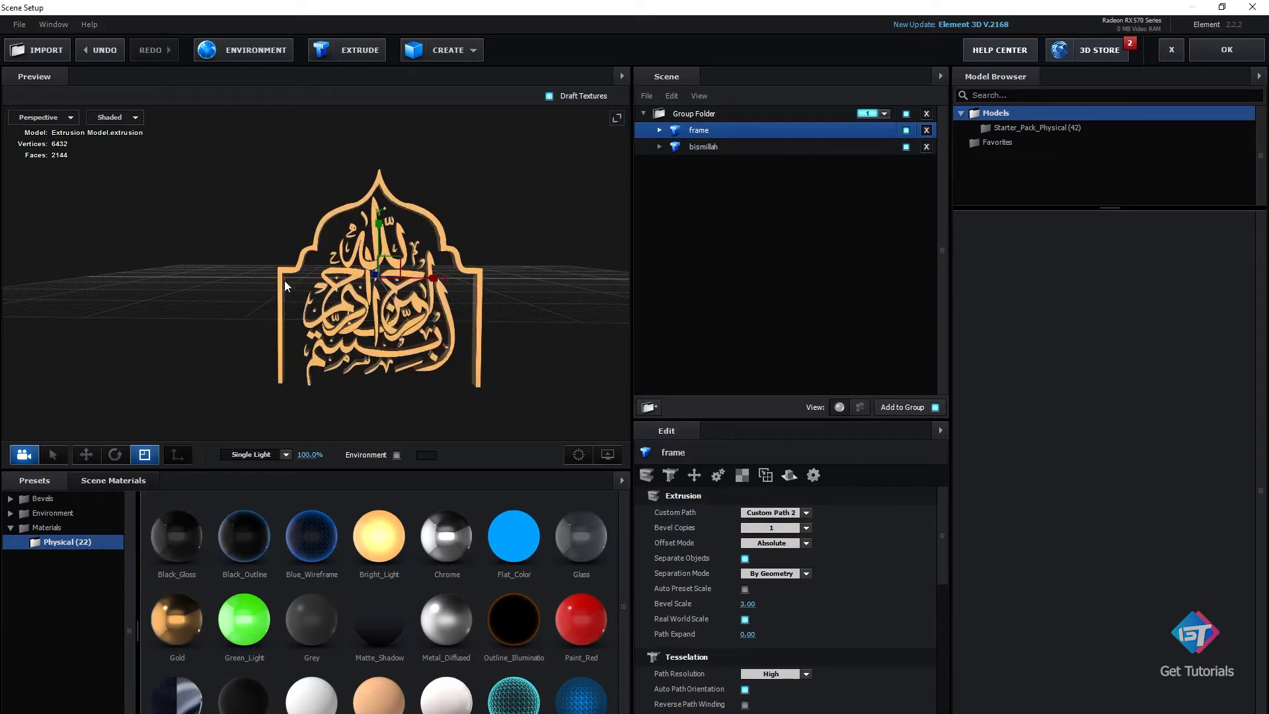
mouse_move(431, 364)
mouse_down()
mouse_move(272, 367)
mouse_move(448, 375)
mouse_move(434, 373)
mouse_up()
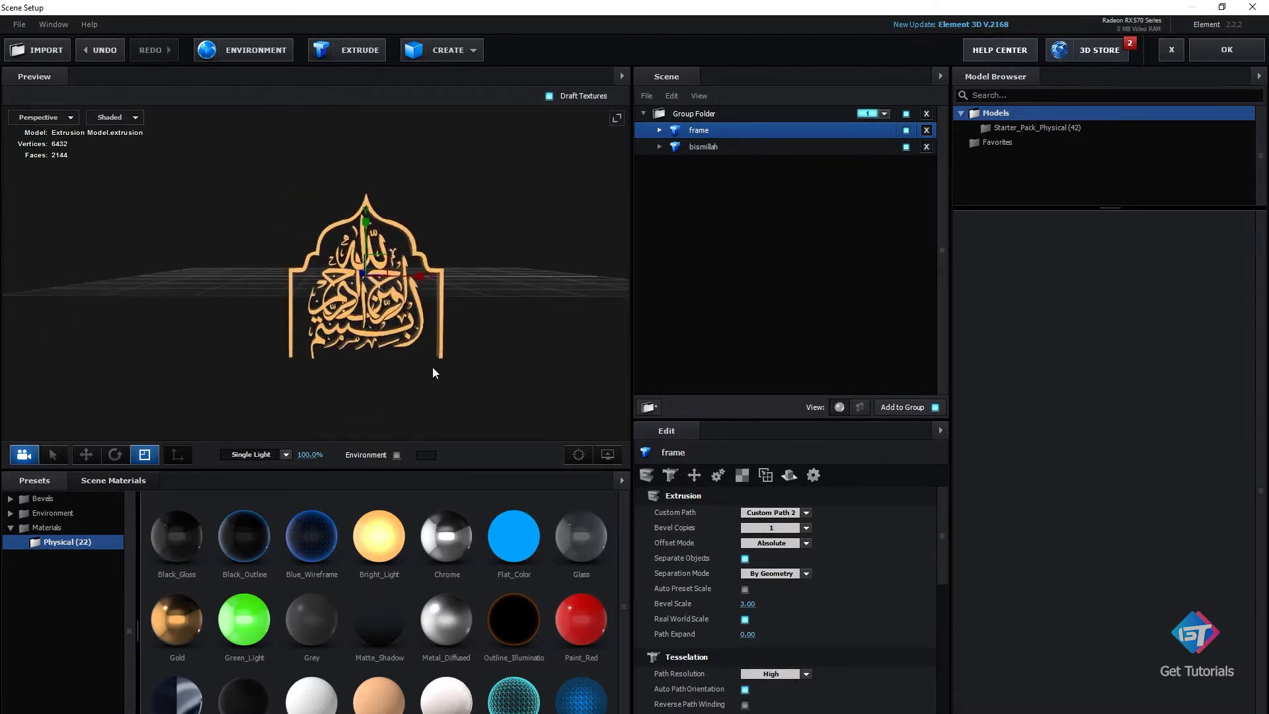
click(1227, 50)
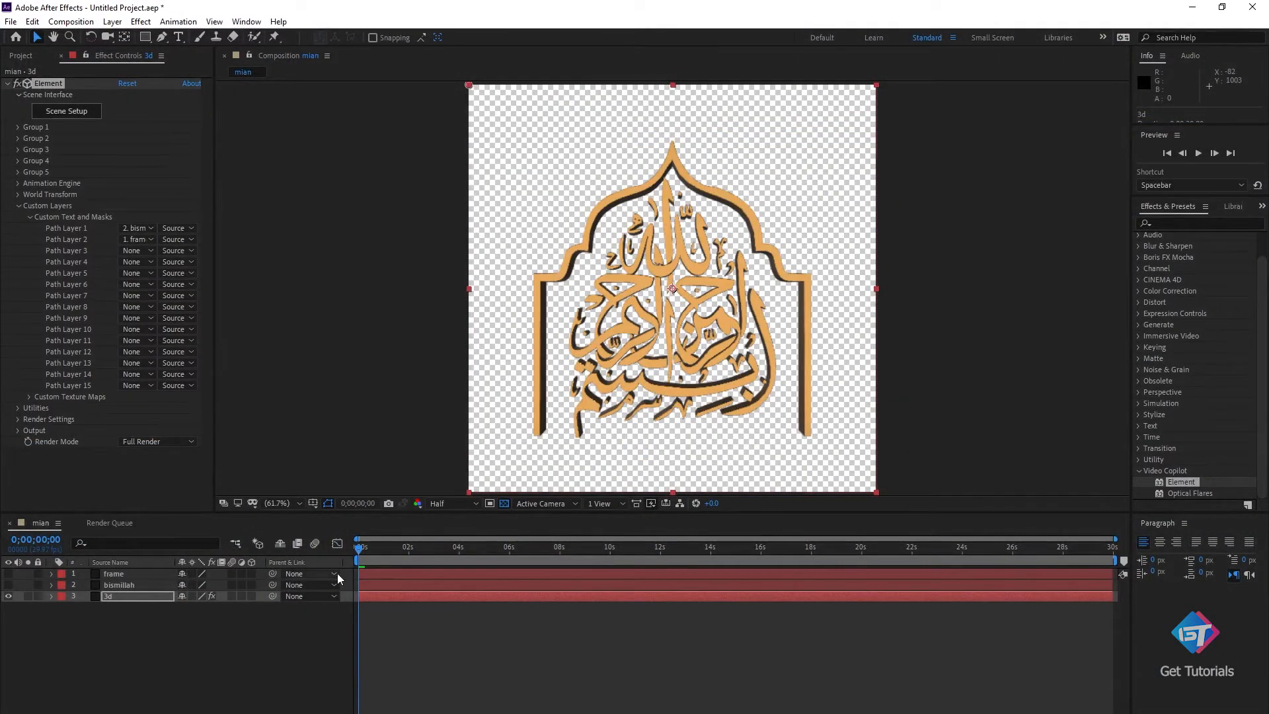
Try the composition preview at Full resolution and return it to Half.
click(440, 505)
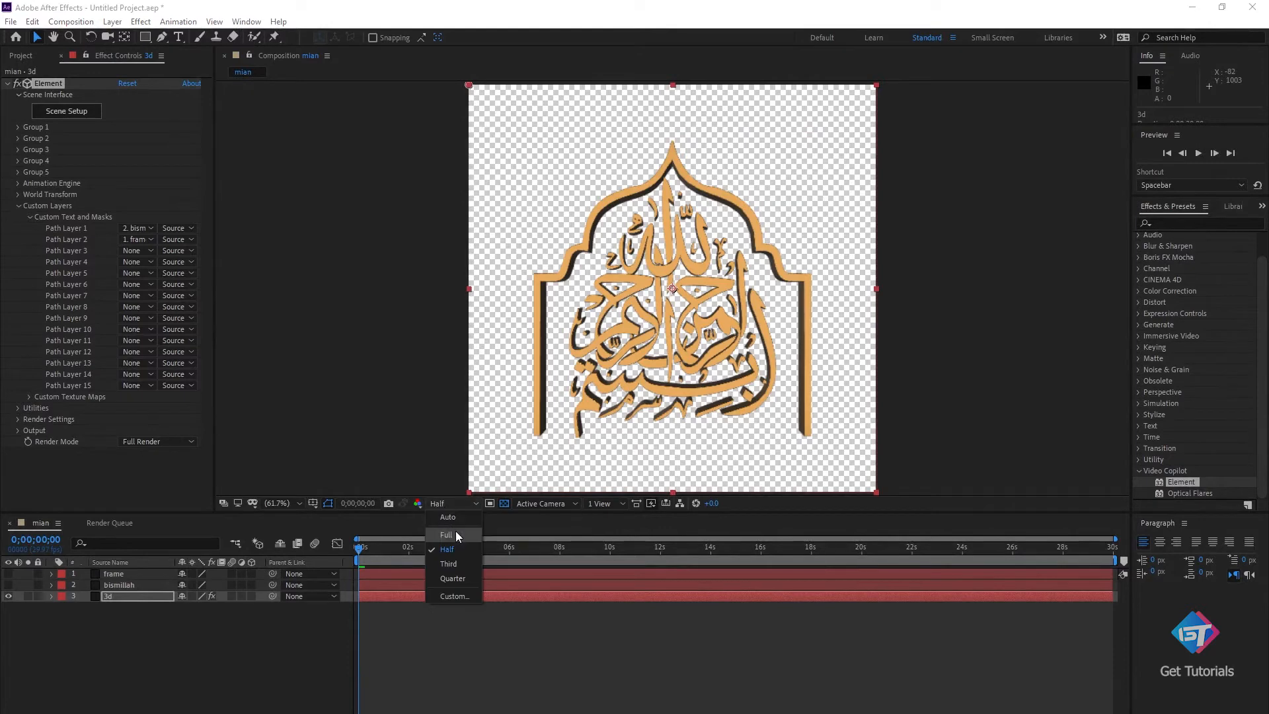
click(455, 533)
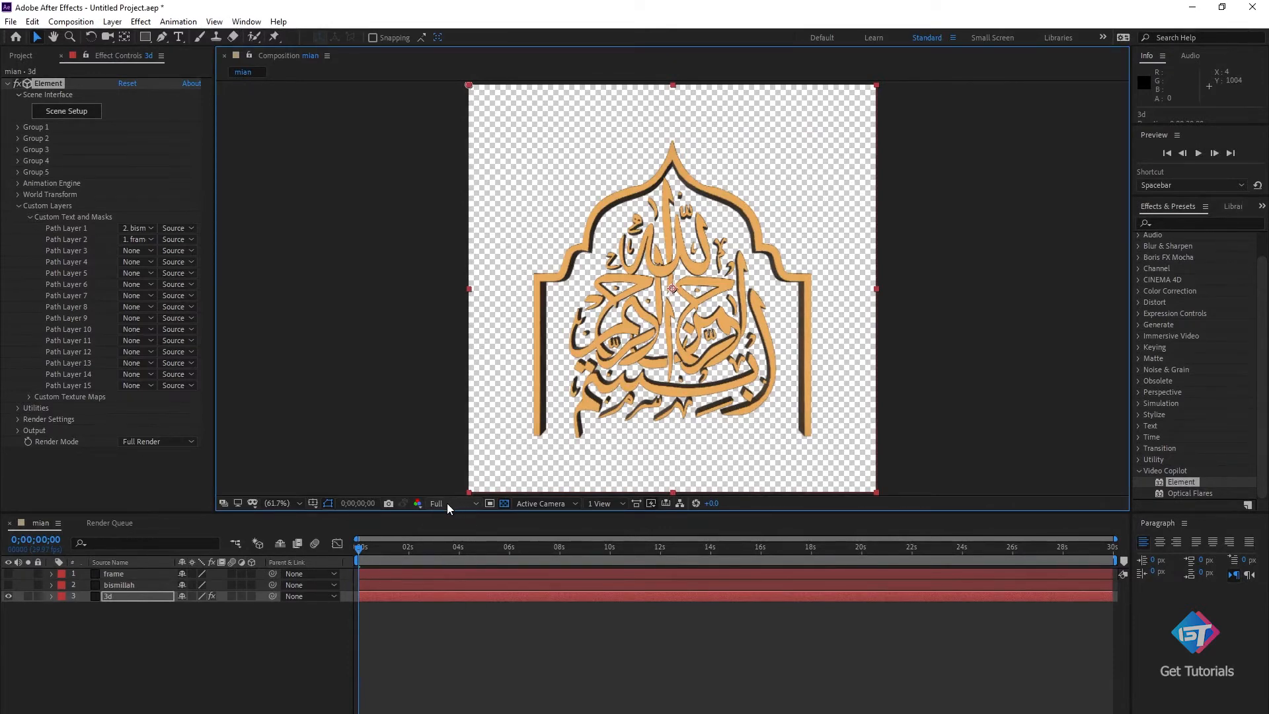
click(447, 503)
click(454, 542)
Create a new 1000 × 1000 px solid layer with a bright green color in the mian composition.
click(136, 676)
right_click(136, 676)
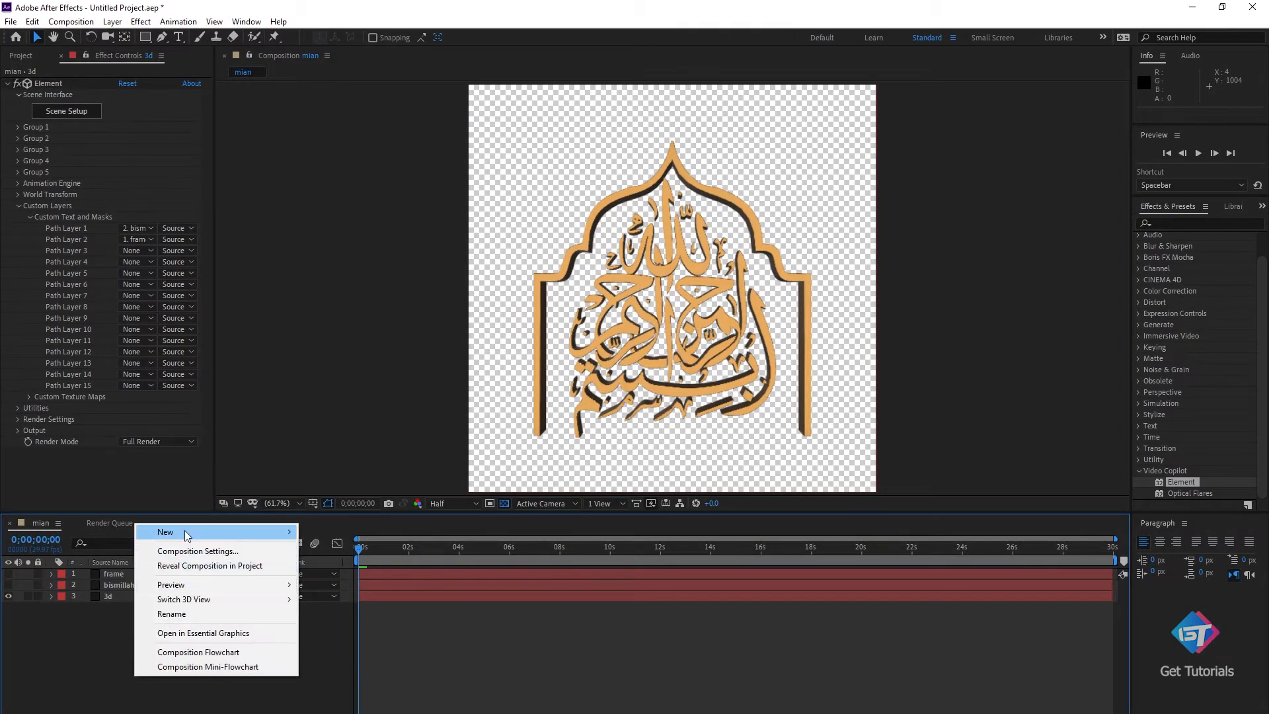
mouse_move(261, 532)
click(336, 565)
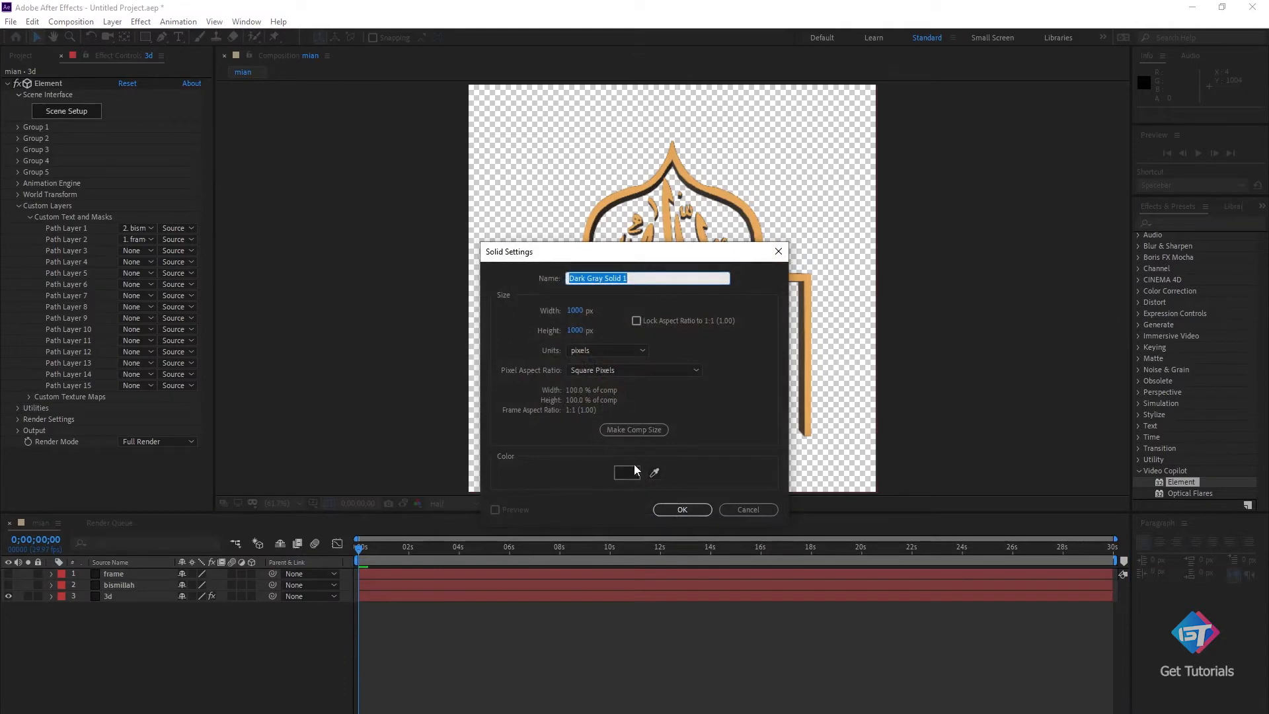
click(634, 471)
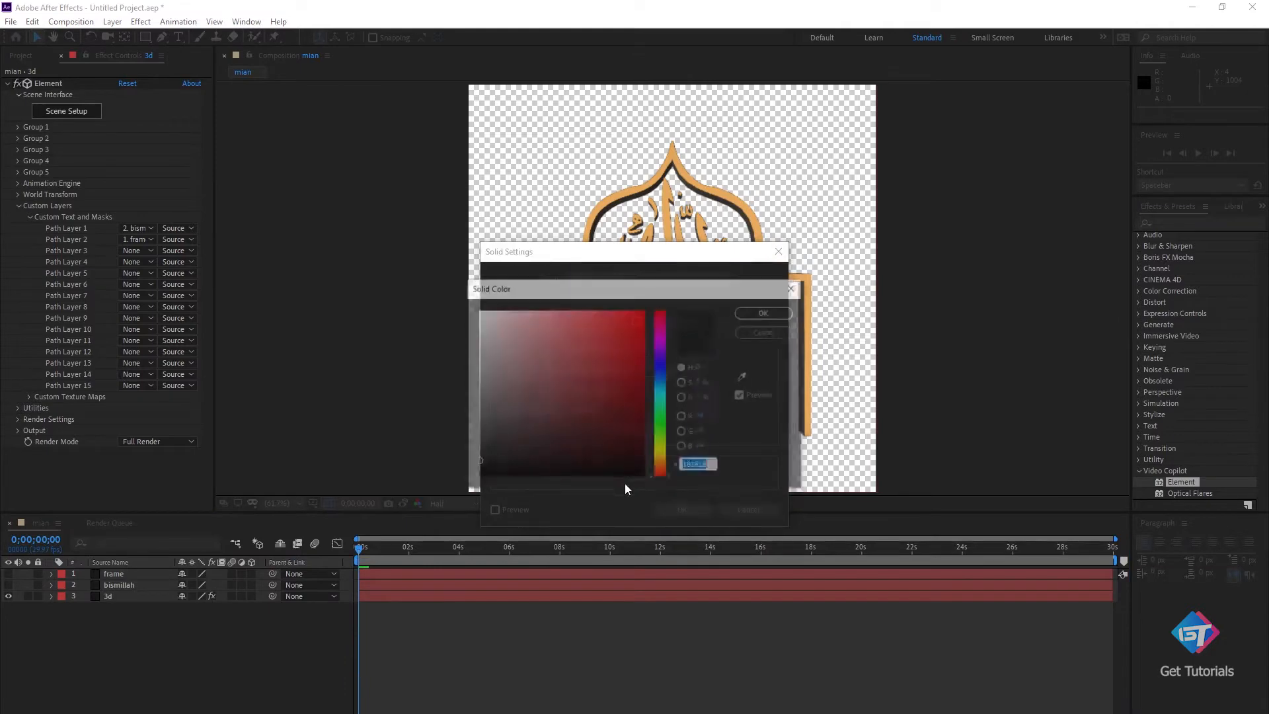
click(663, 437)
click(642, 312)
click(766, 312)
click(683, 508)
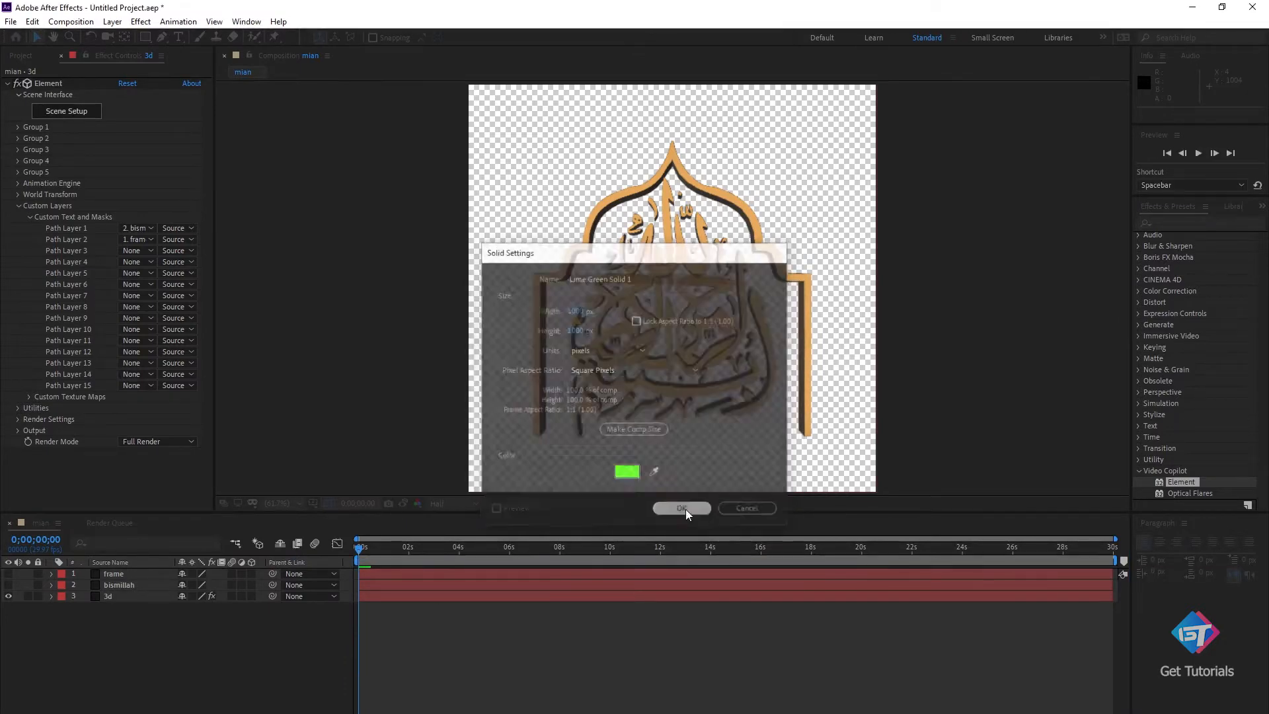
Place the Lime Green Solid 1 layer beneath the 3d layer as the background and briefly check the 3d layer's scene setup.
drag(130, 572, 133, 628)
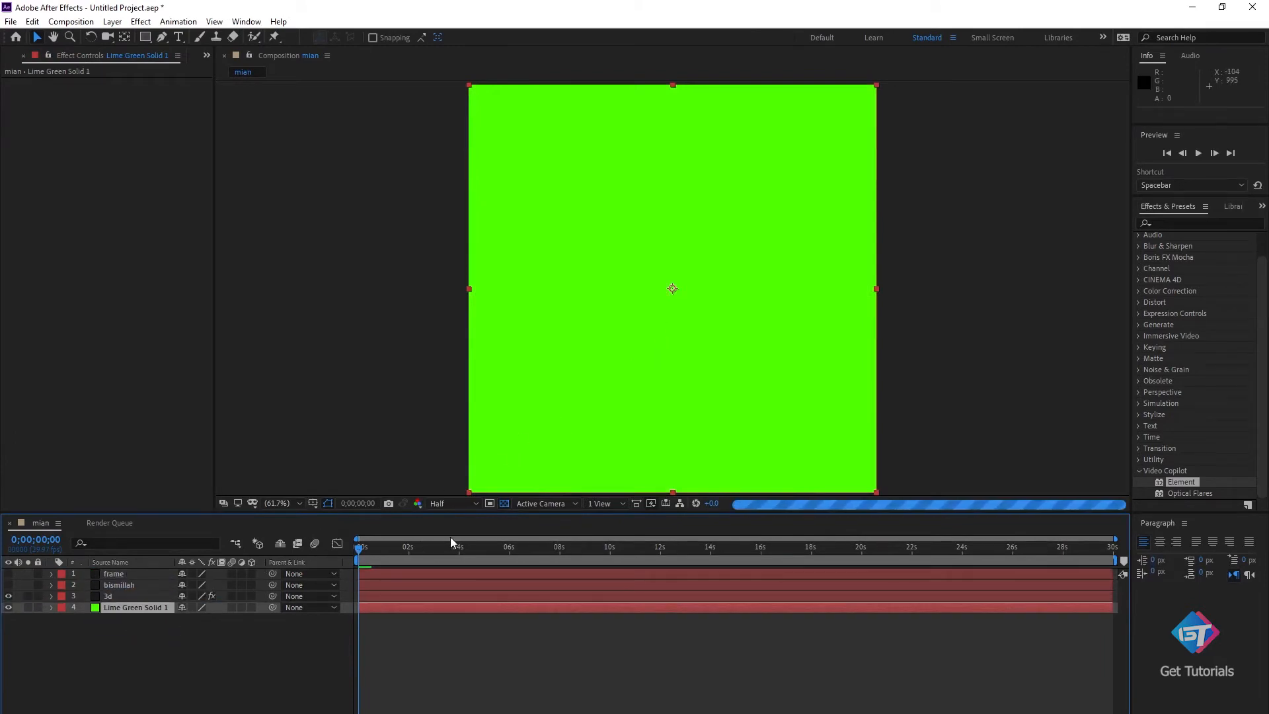
click(129, 599)
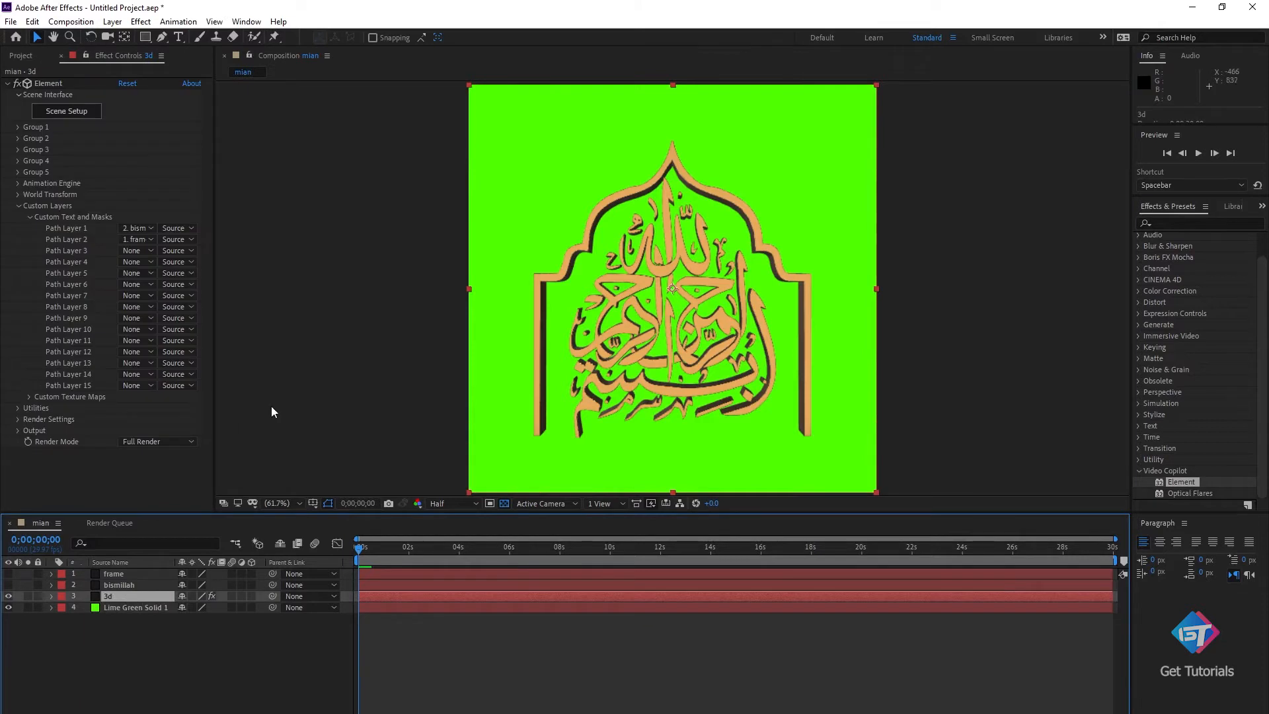
click(71, 115)
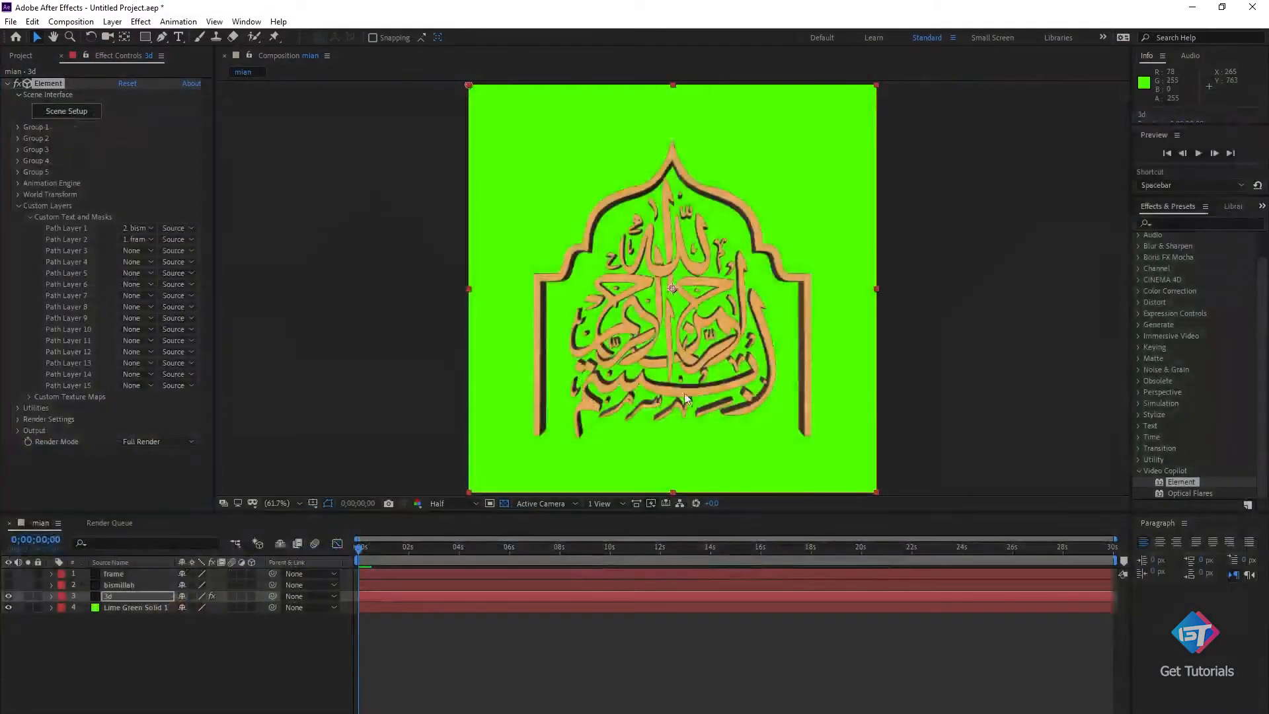
Create a text layer reading BISMILLAH in the mian composition.
right_click(114, 688)
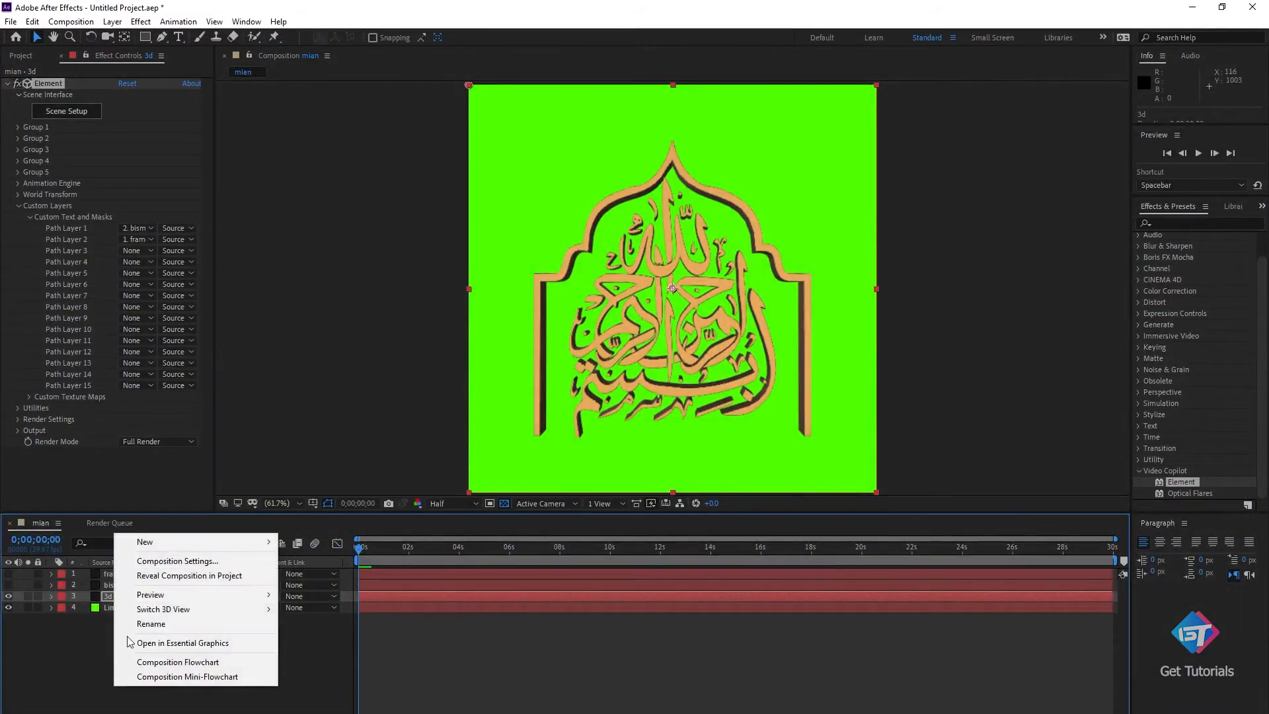
mouse_move(159, 547)
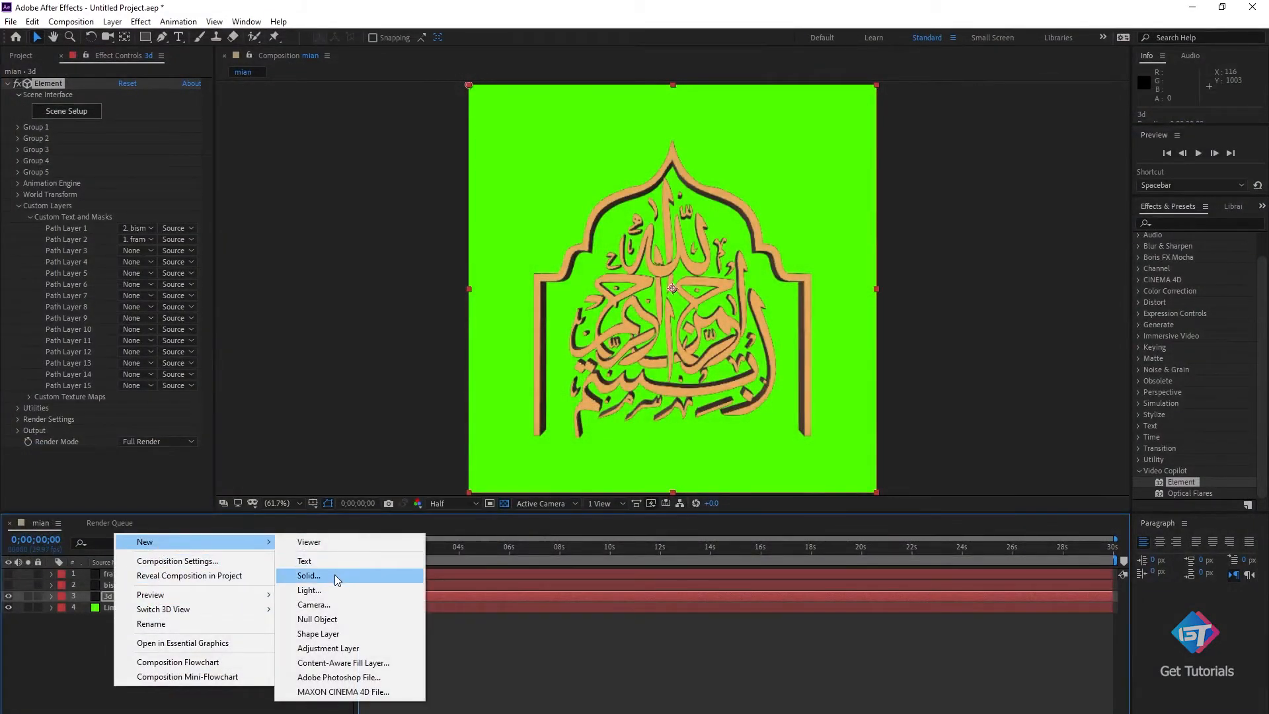
click(334, 564)
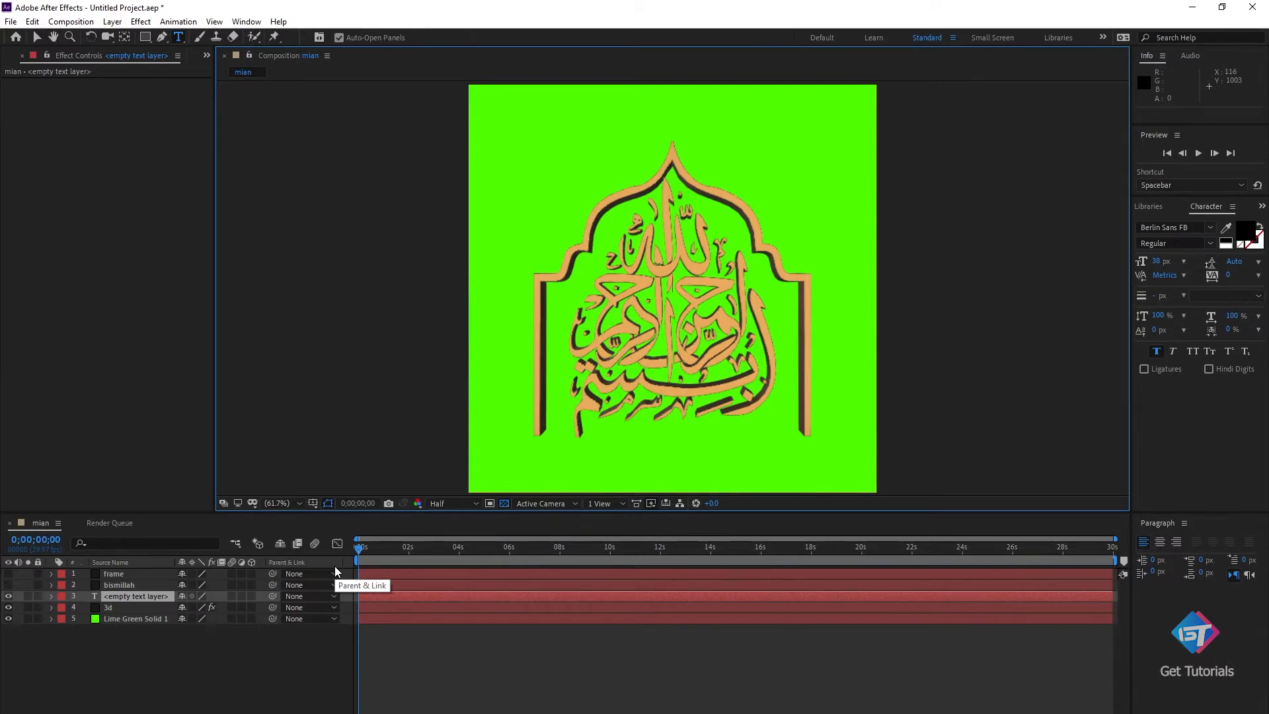
text(i)
key(BackSpace)
text(B)
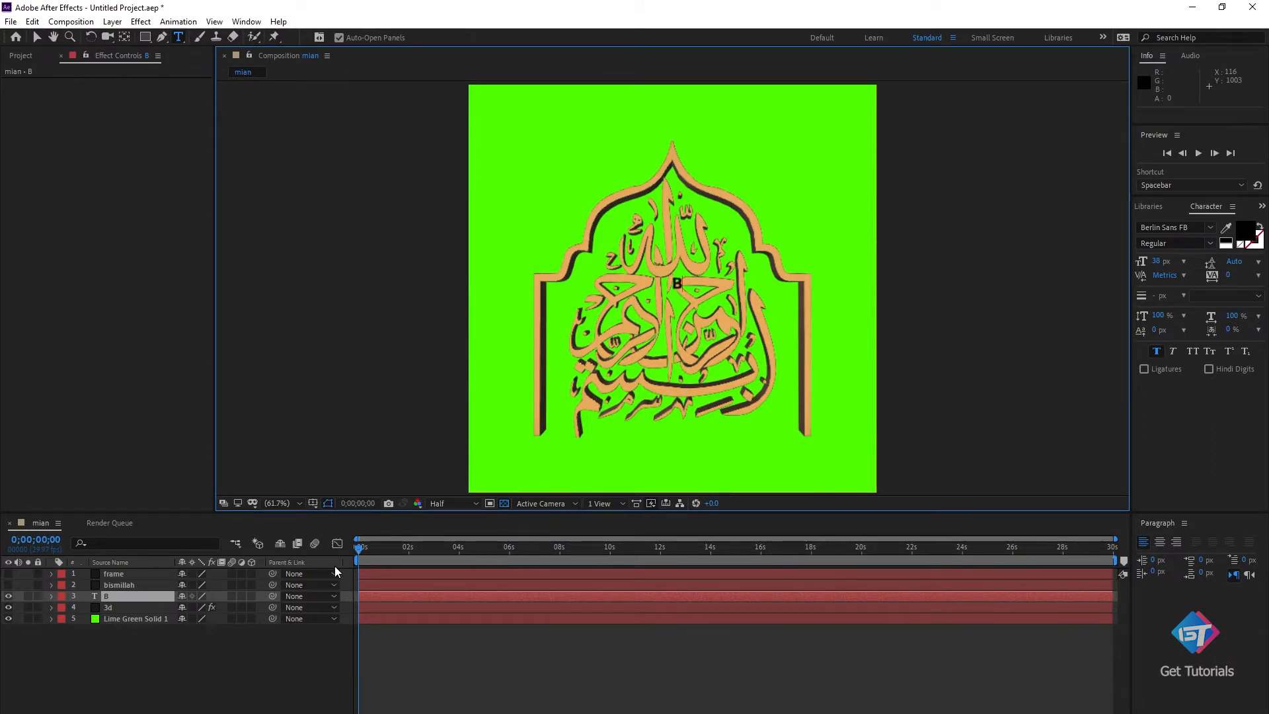
text(ISMILLAH)
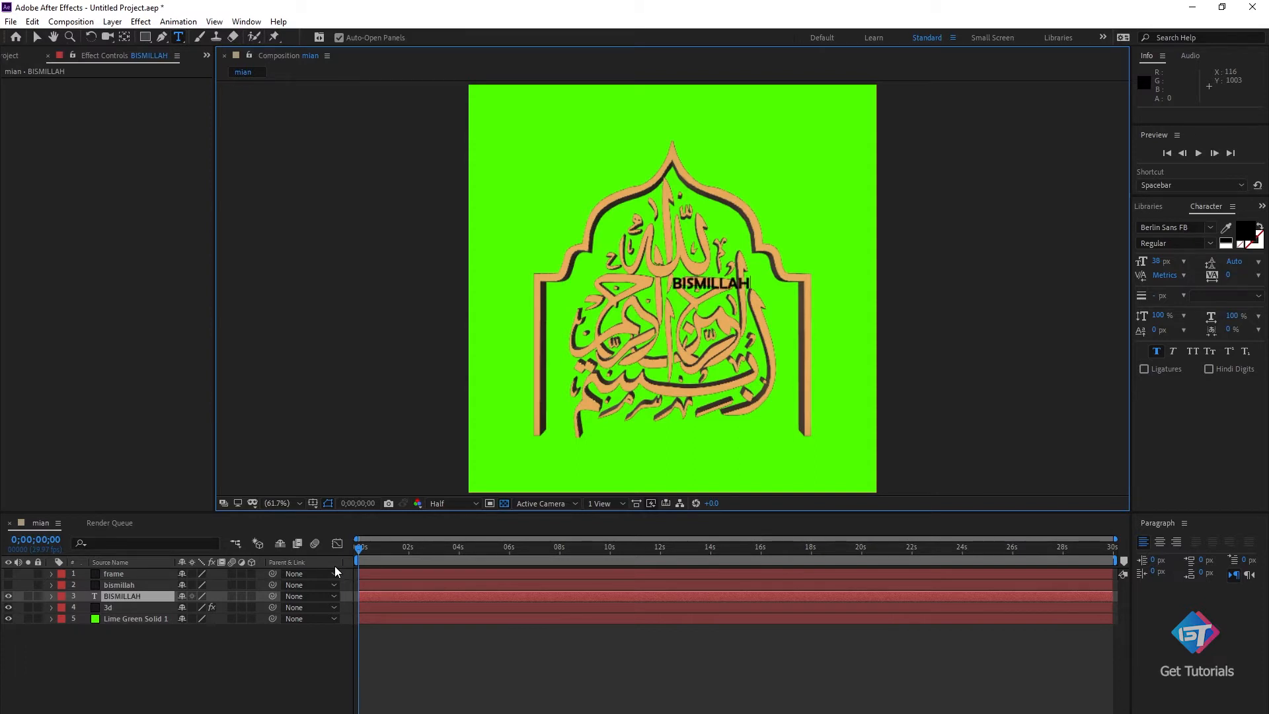
click(230, 705)
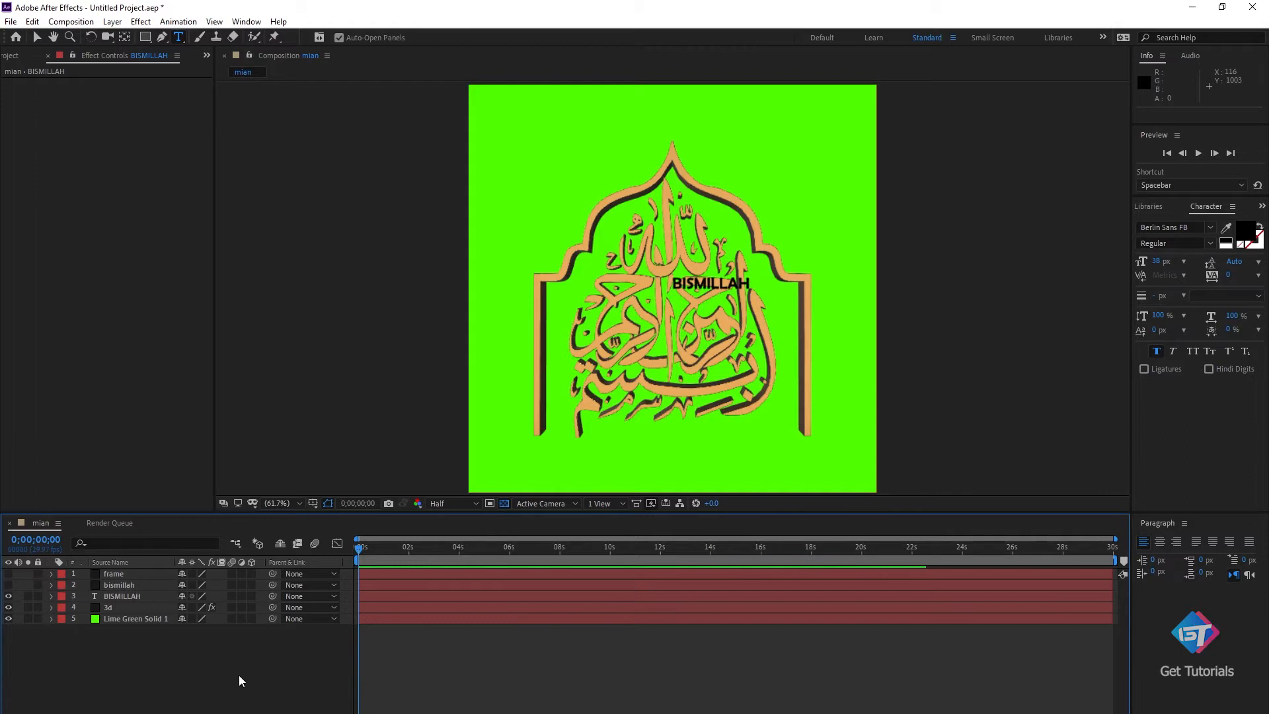
Hide the BISMILLAH text layer and assign it to Path Layer 3 of the 3d layer's Element effect.
click(144, 609)
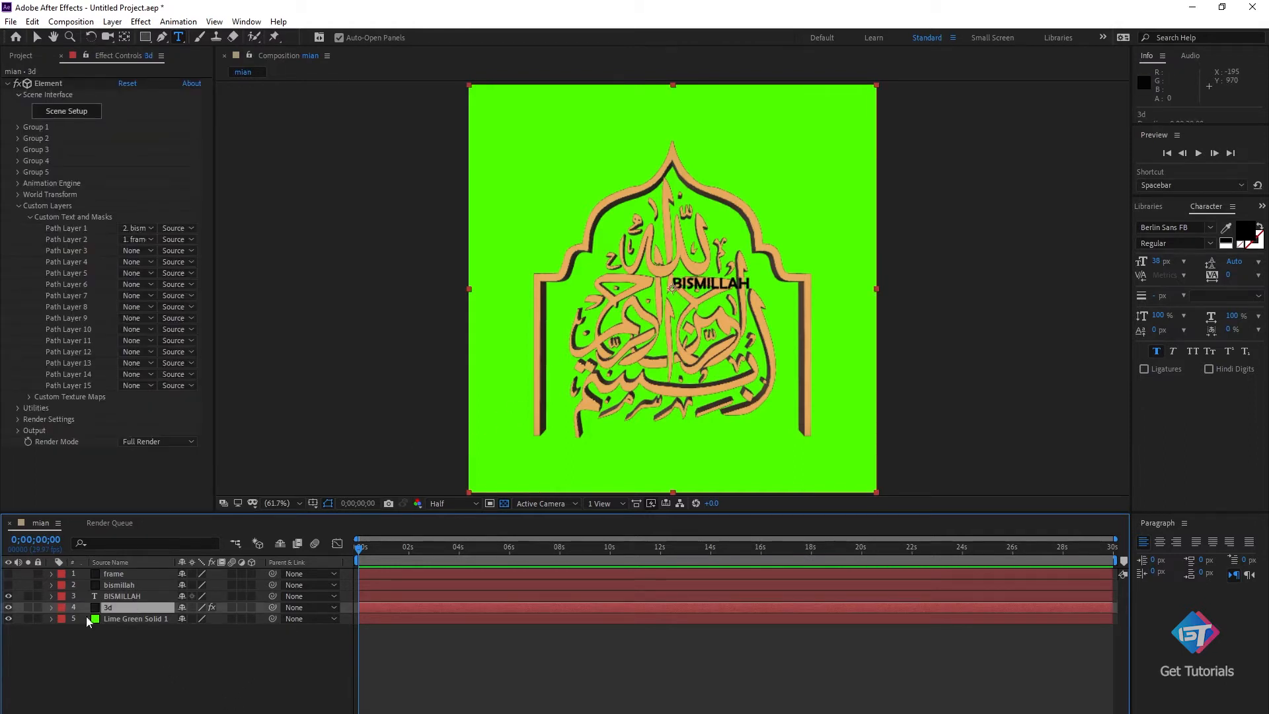
click(9, 596)
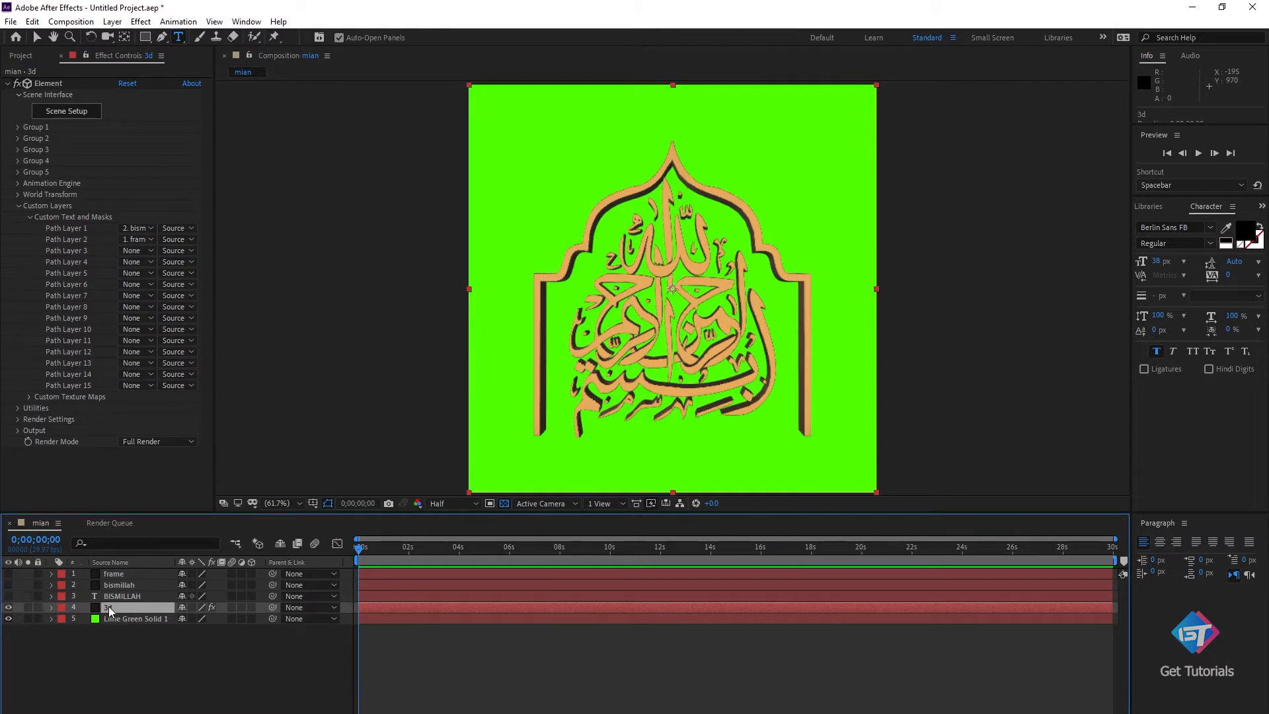
click(130, 256)
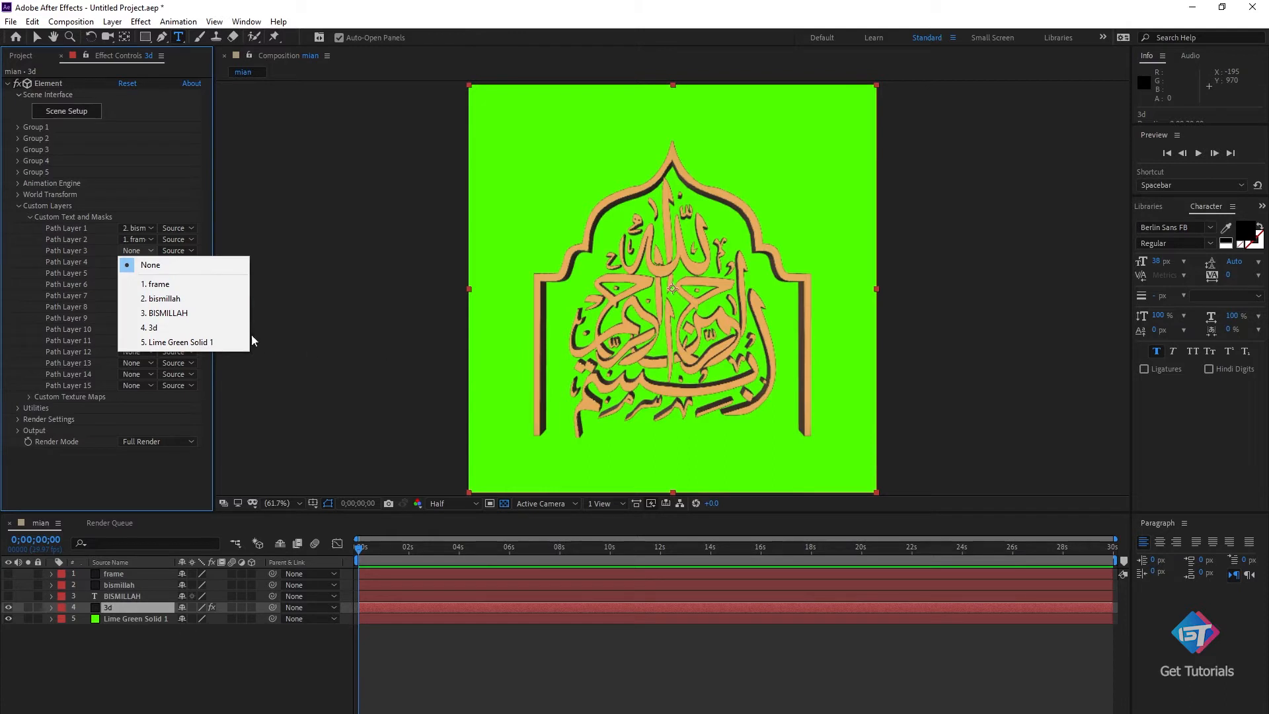
click(182, 315)
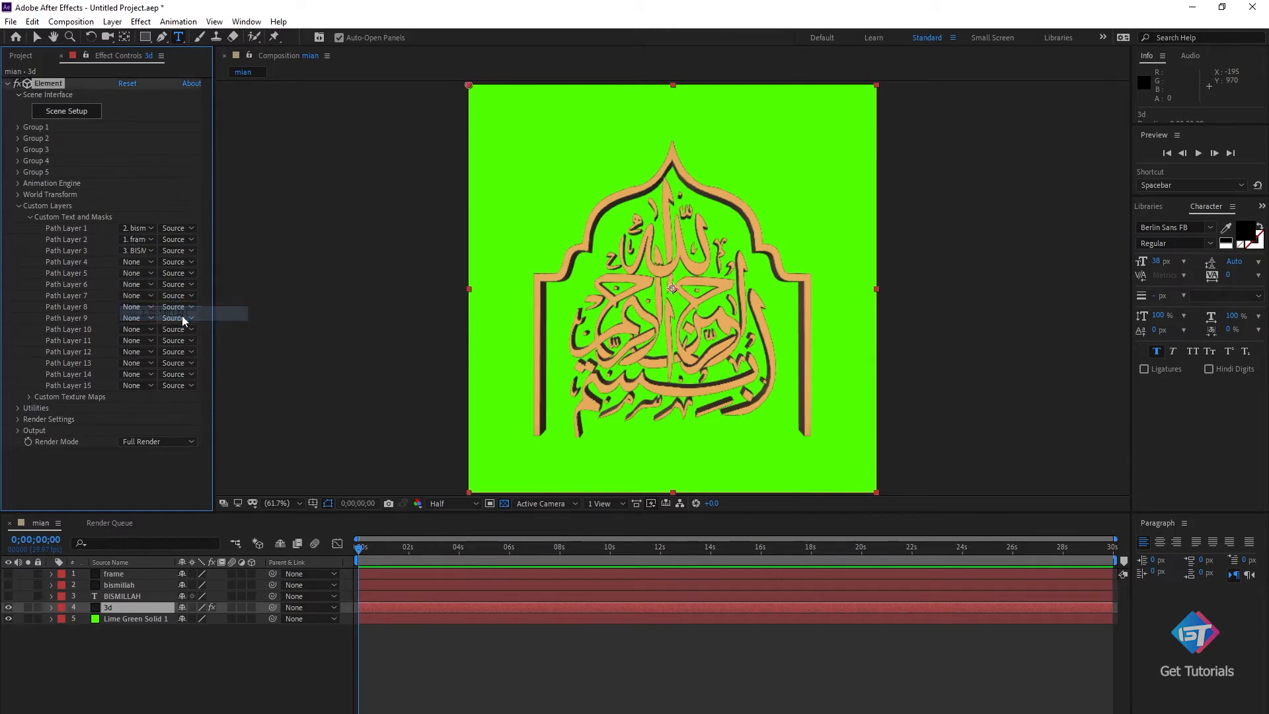
Move the frame and bismillah models together upward along the Y axis in the scene setup and accept it.
click(51, 115)
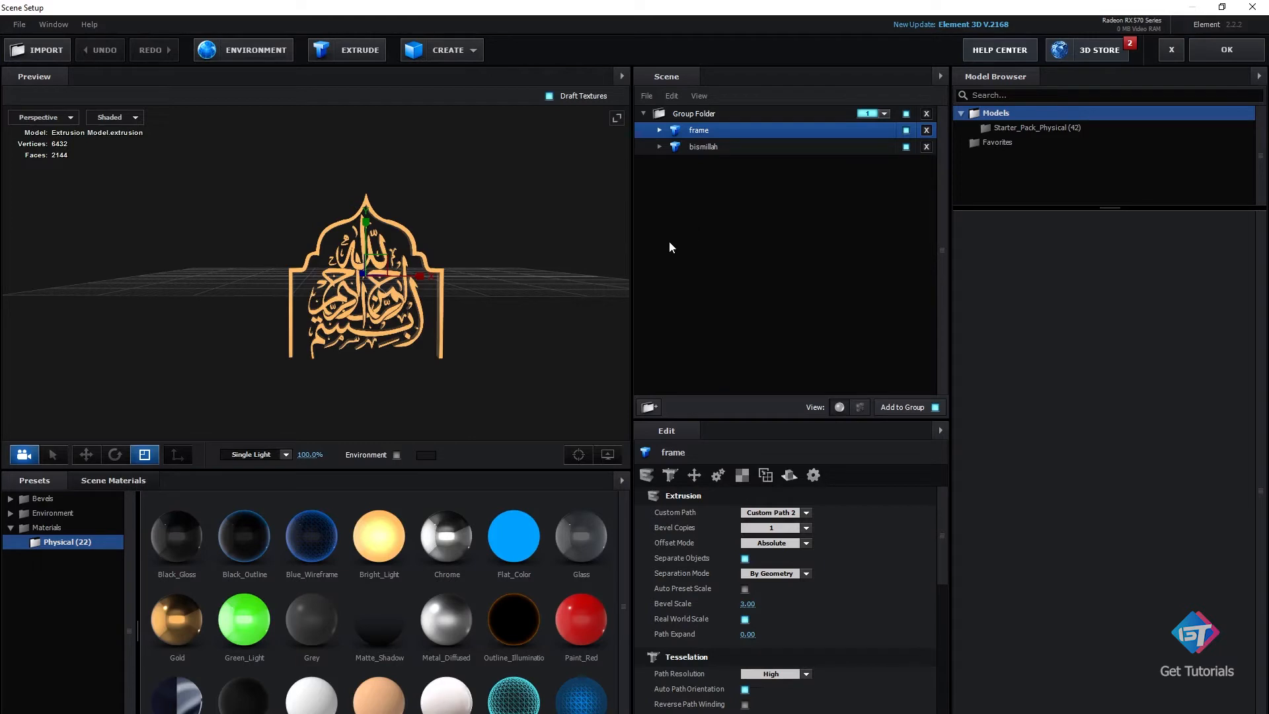
ctrl+click(704, 146)
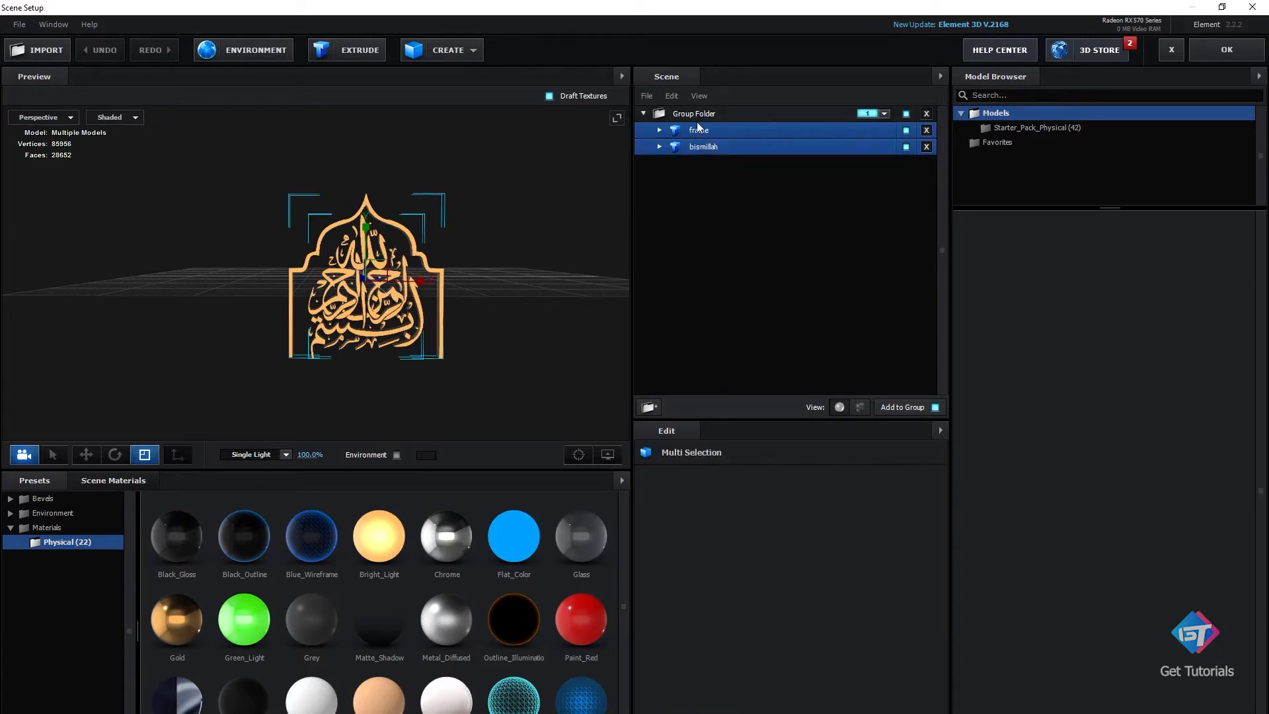
key(w)
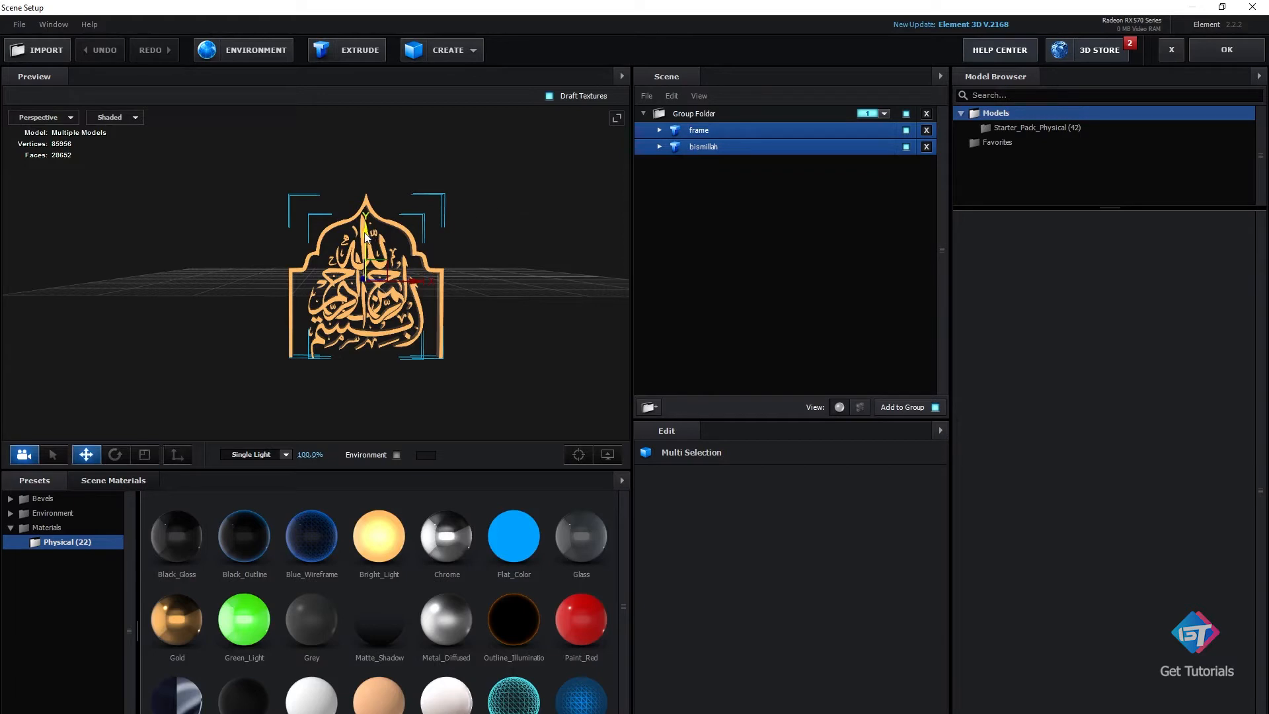
drag(371, 230, 371, 214)
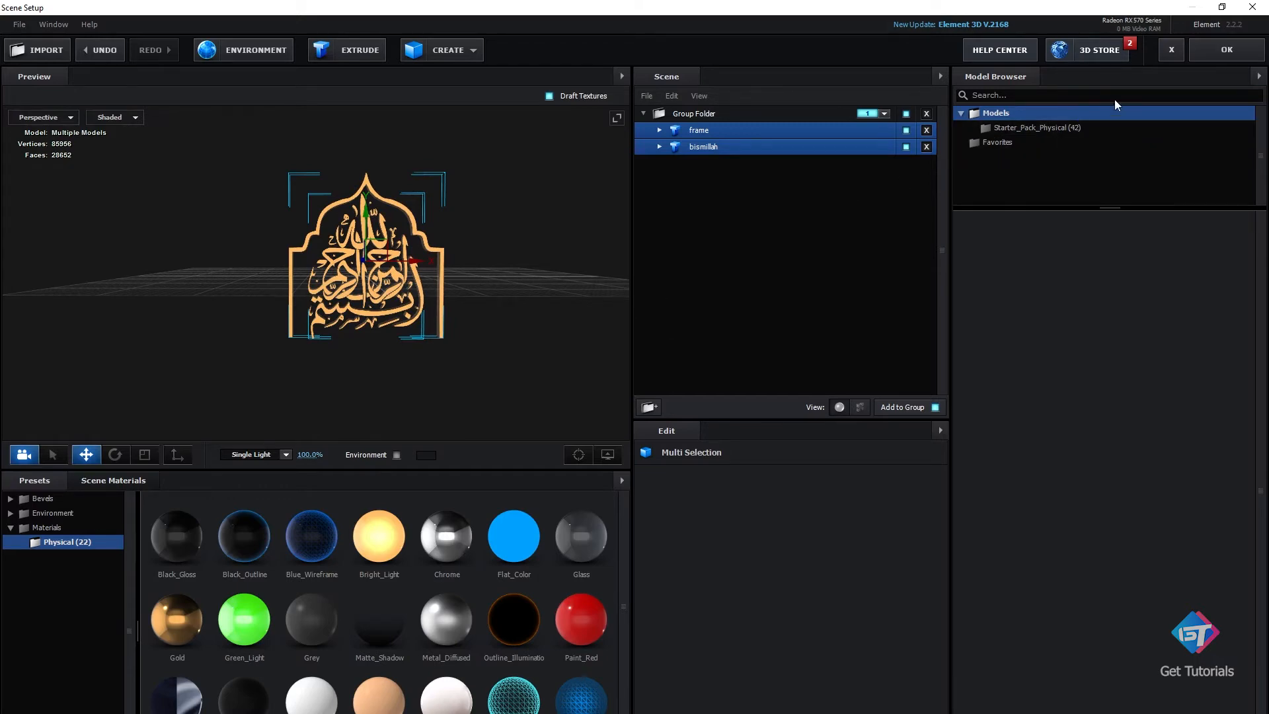
click(1216, 53)
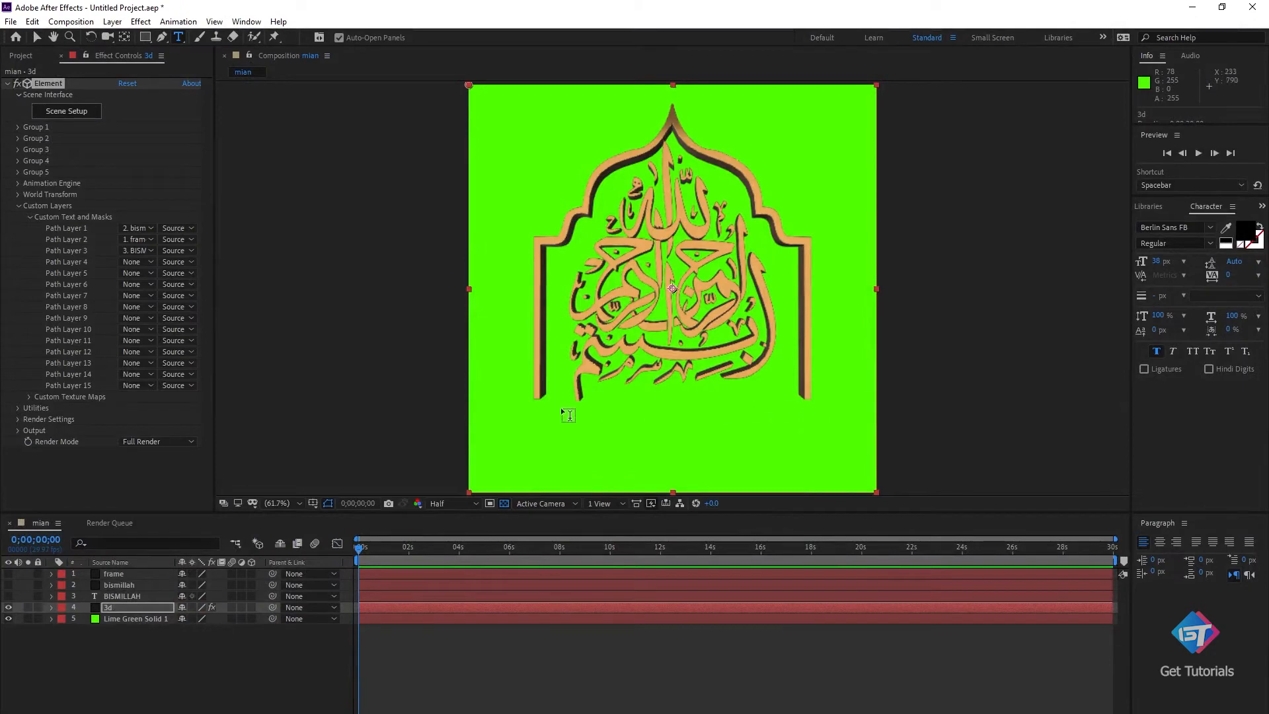
click(67, 111)
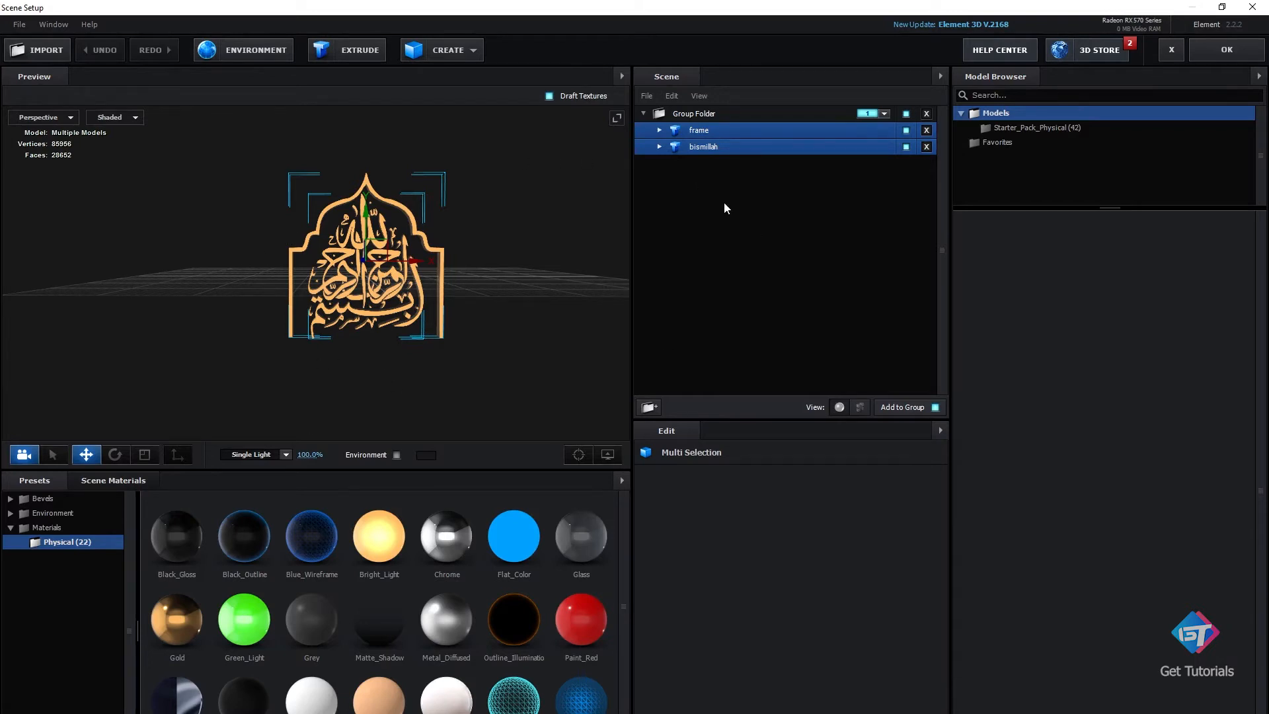
click(696, 132)
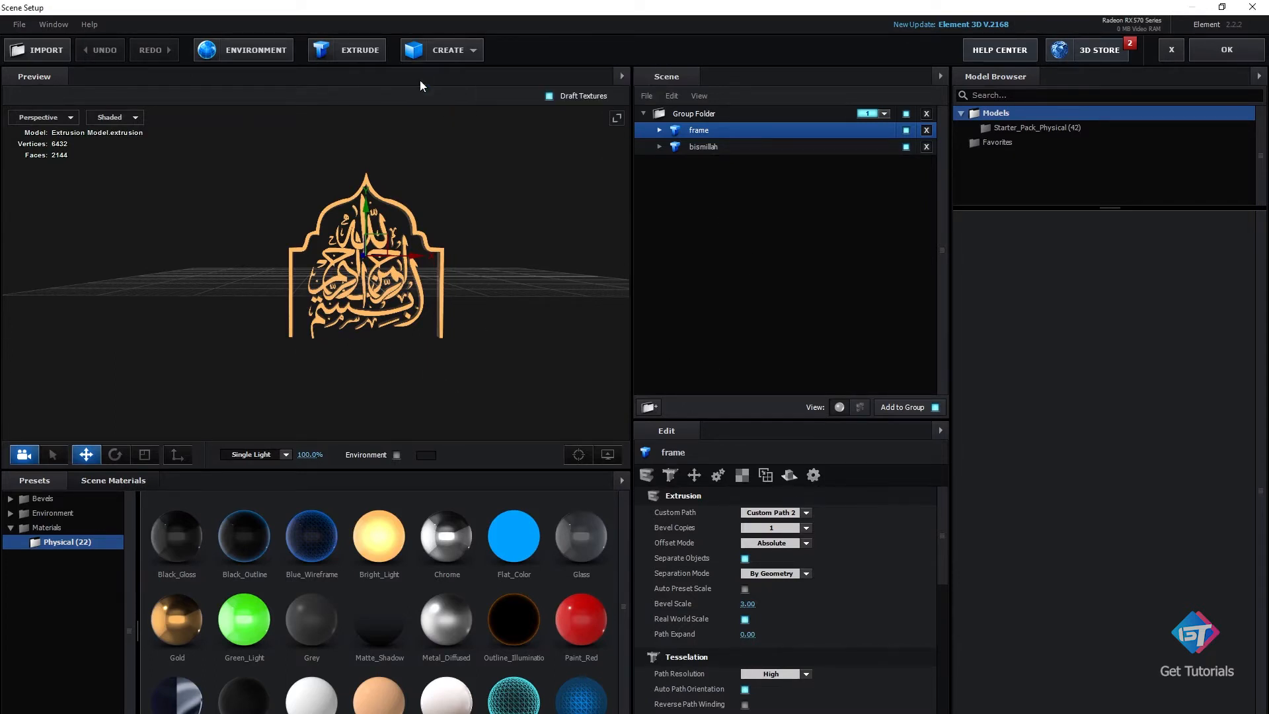
key(r)
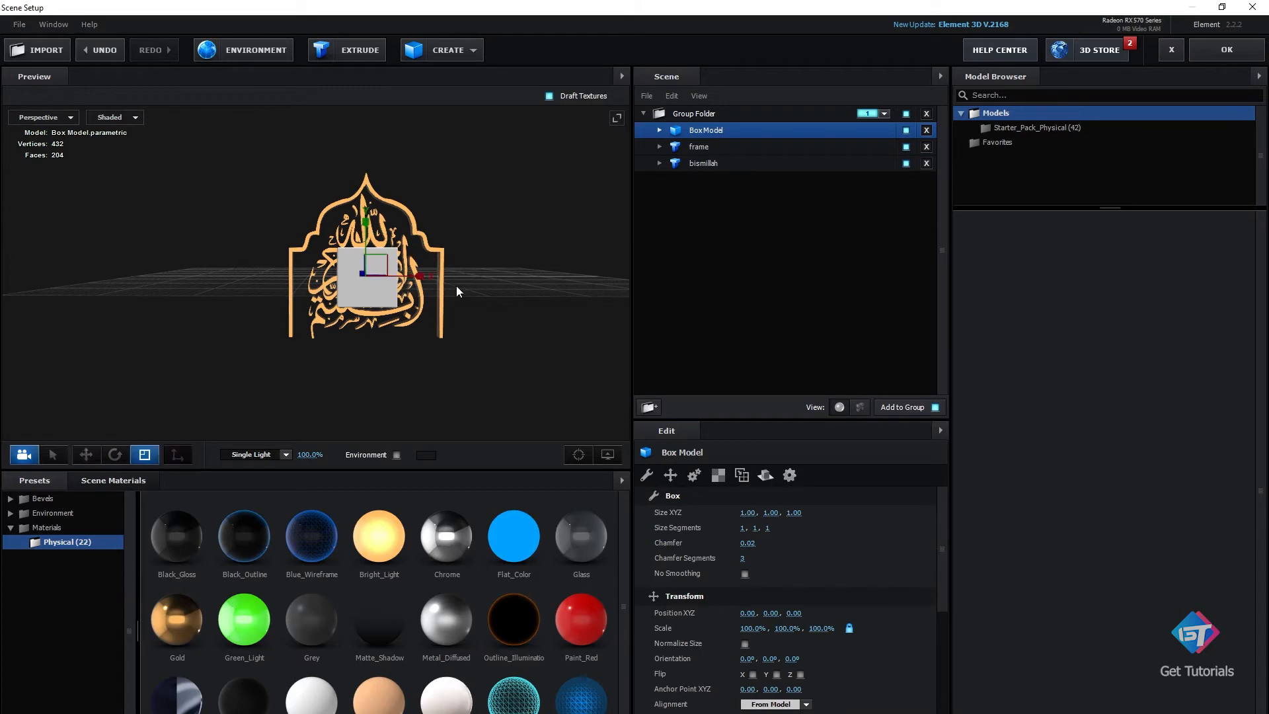
drag(422, 277, 488, 278)
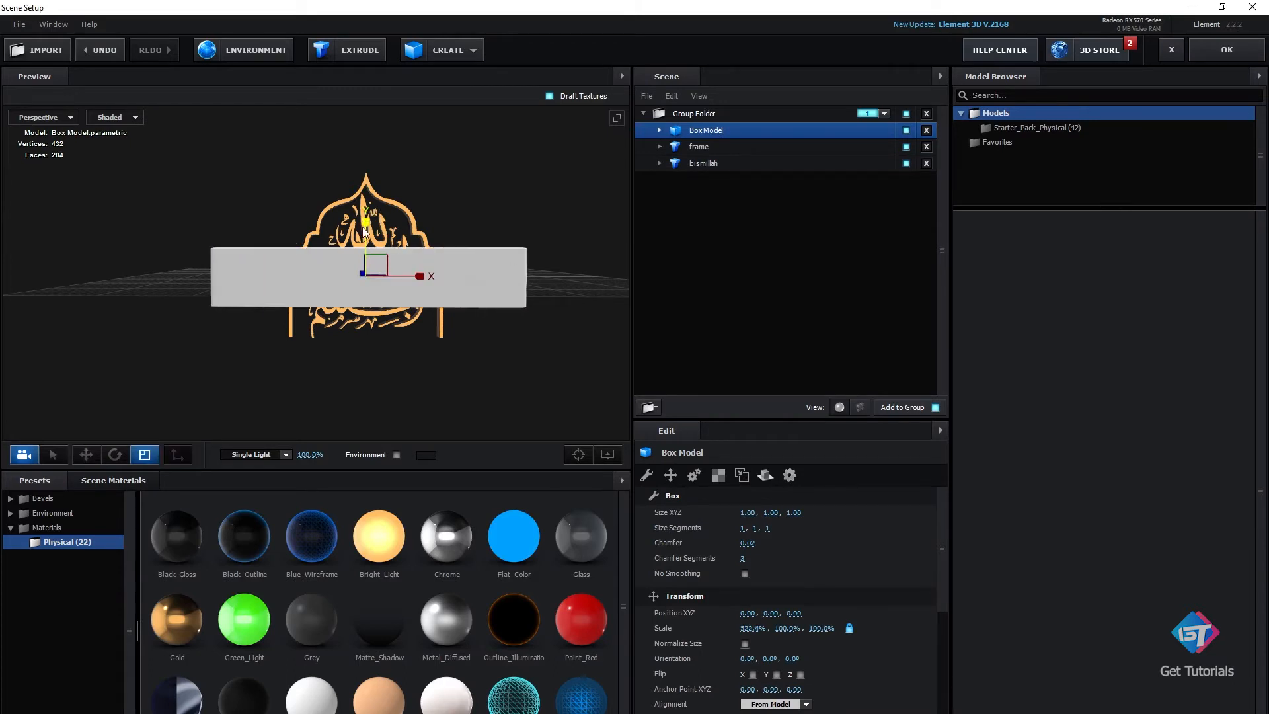
drag(365, 224, 364, 236)
mouse_move(369, 325)
mouse_down()
mouse_move(458, 351)
mouse_move(379, 329)
mouse_up()
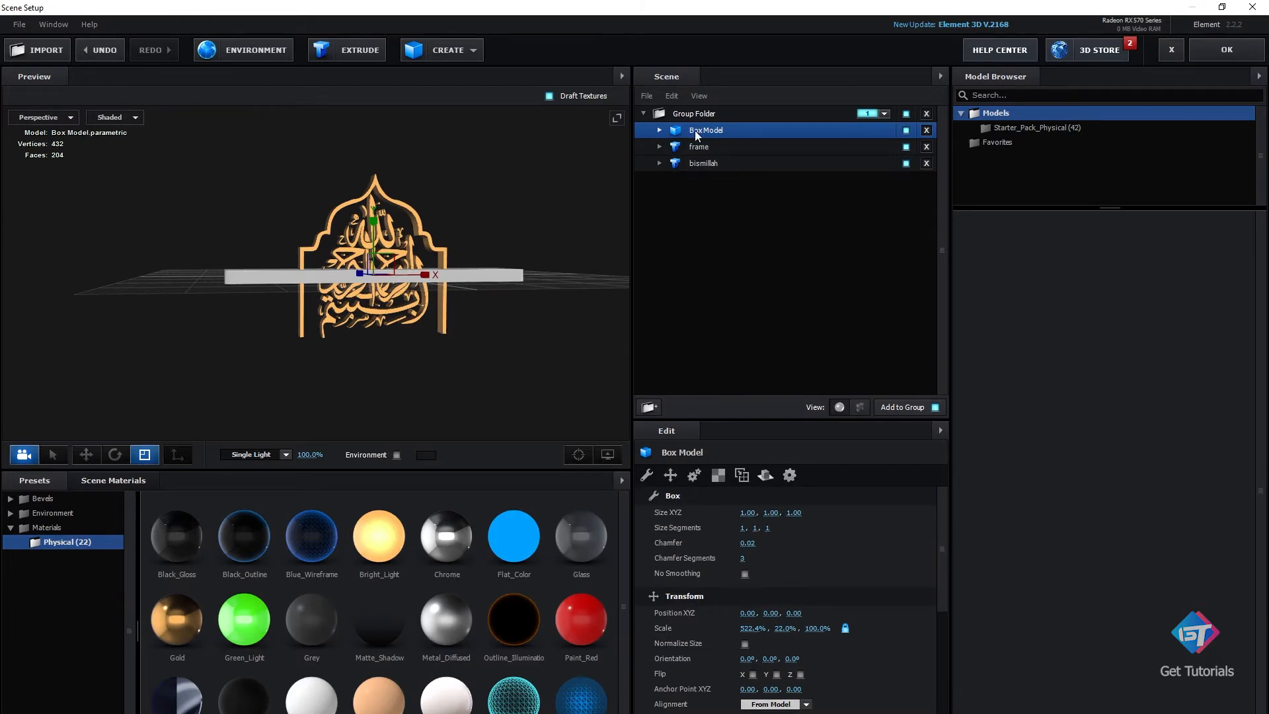
key(Delete)
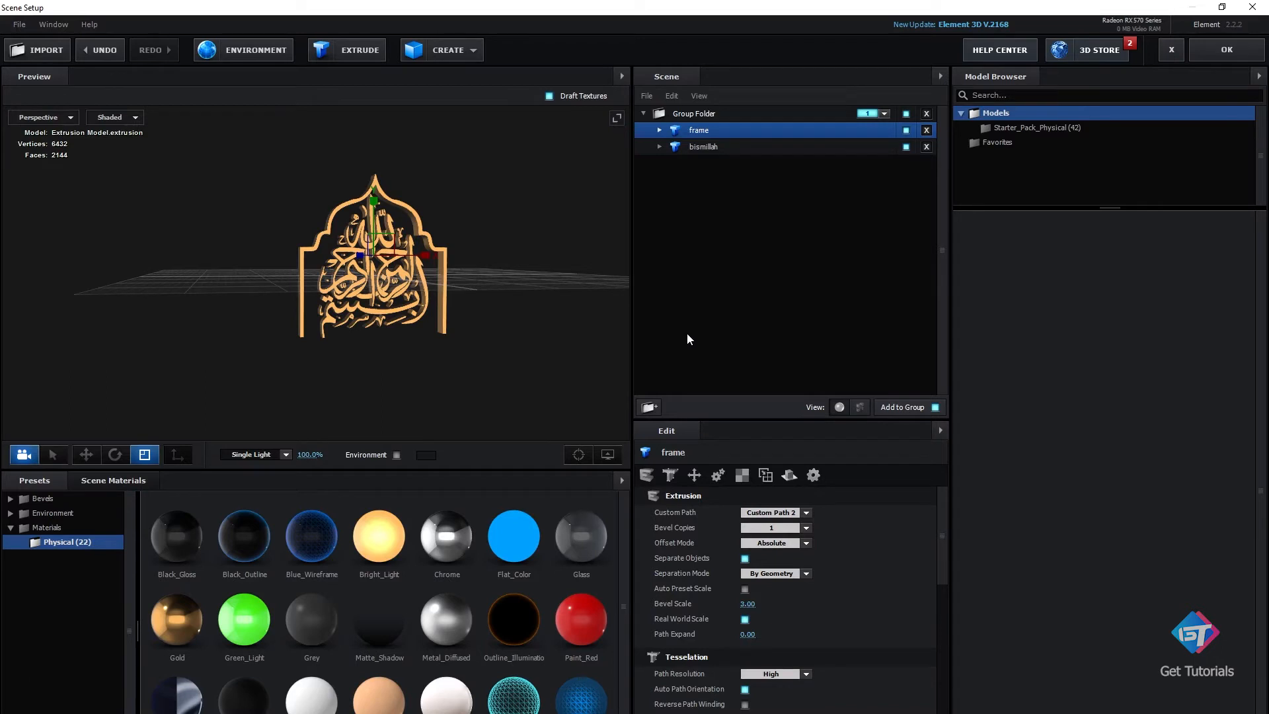
Create a new top-level group folder below the existing one in the scene and assign it to group 2.
click(650, 407)
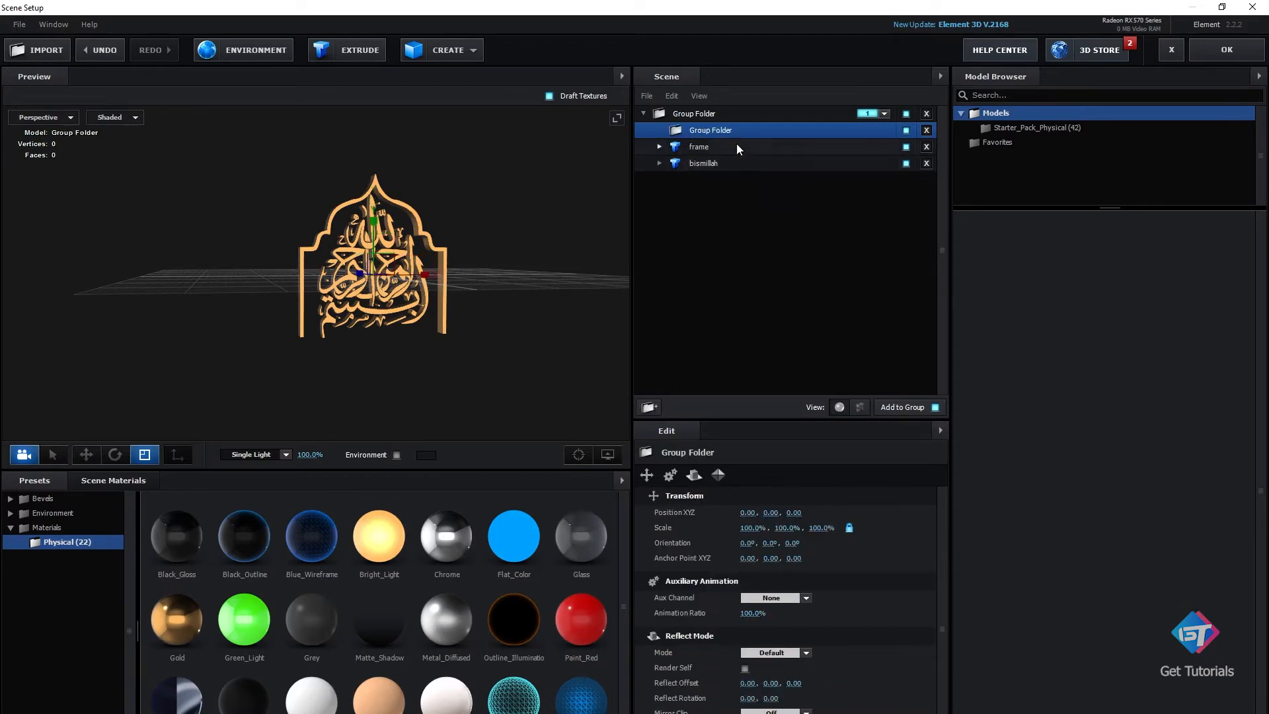
drag(727, 130, 739, 251)
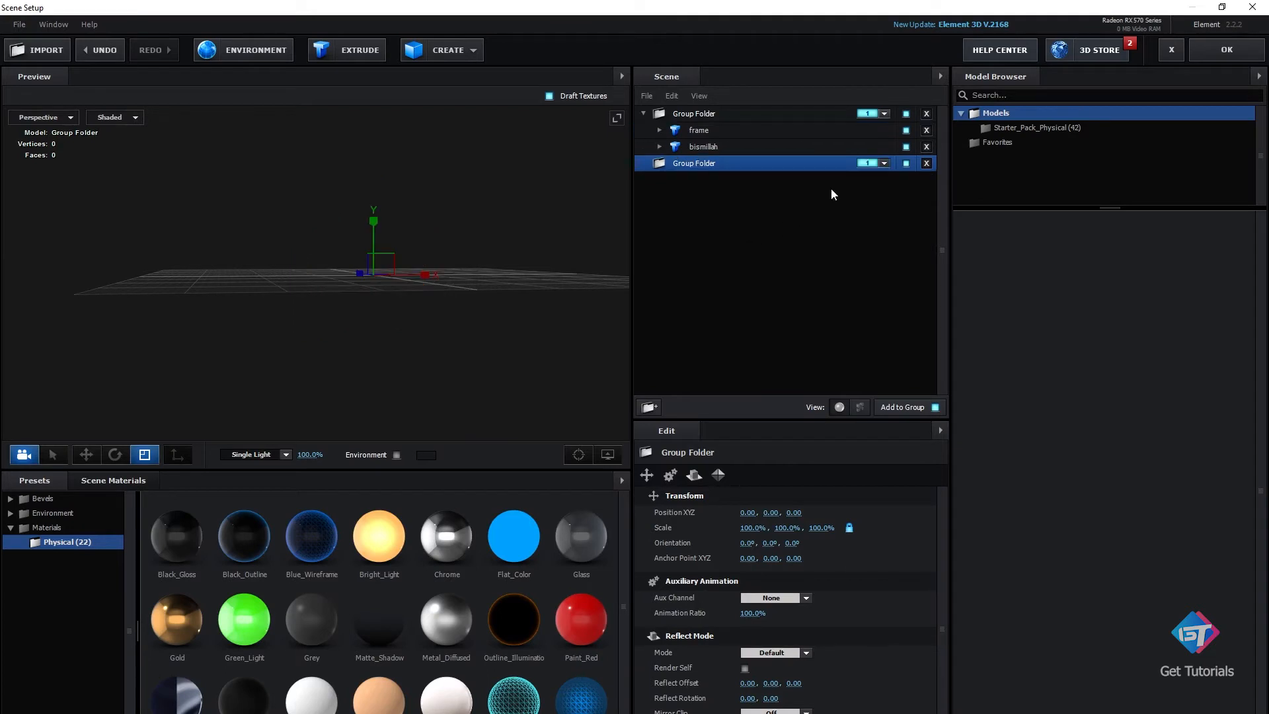
click(871, 164)
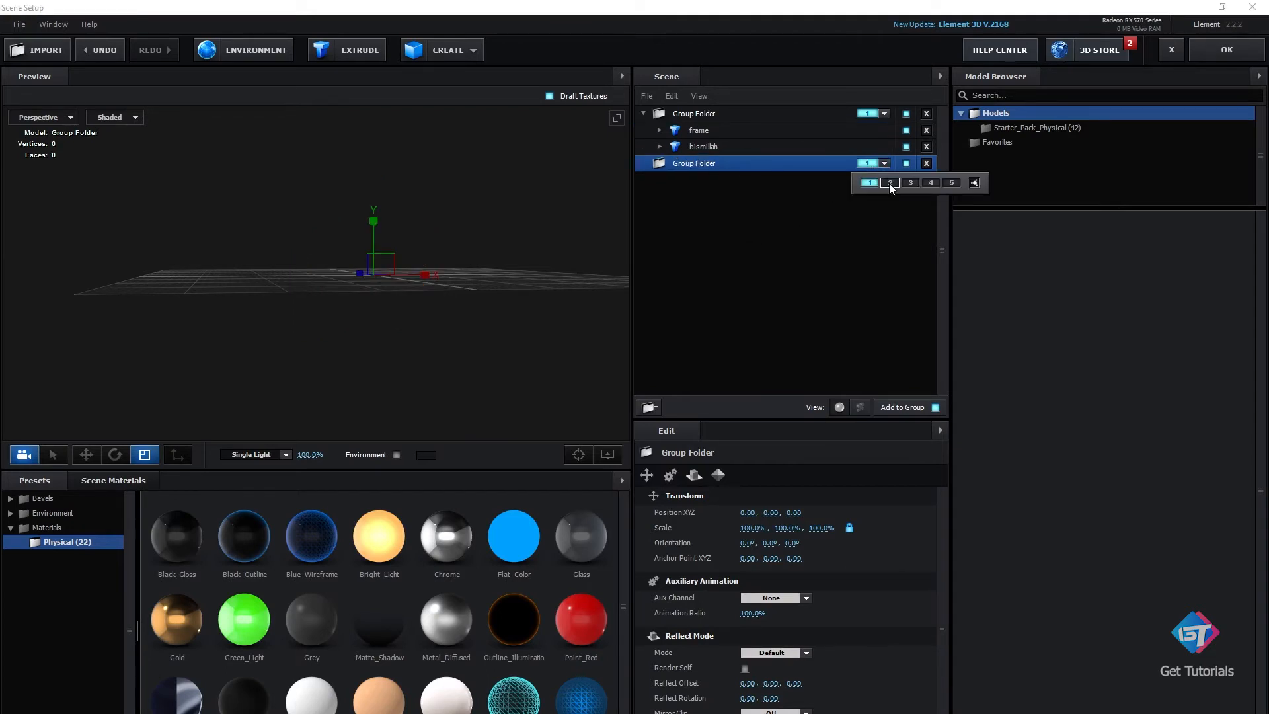
click(889, 183)
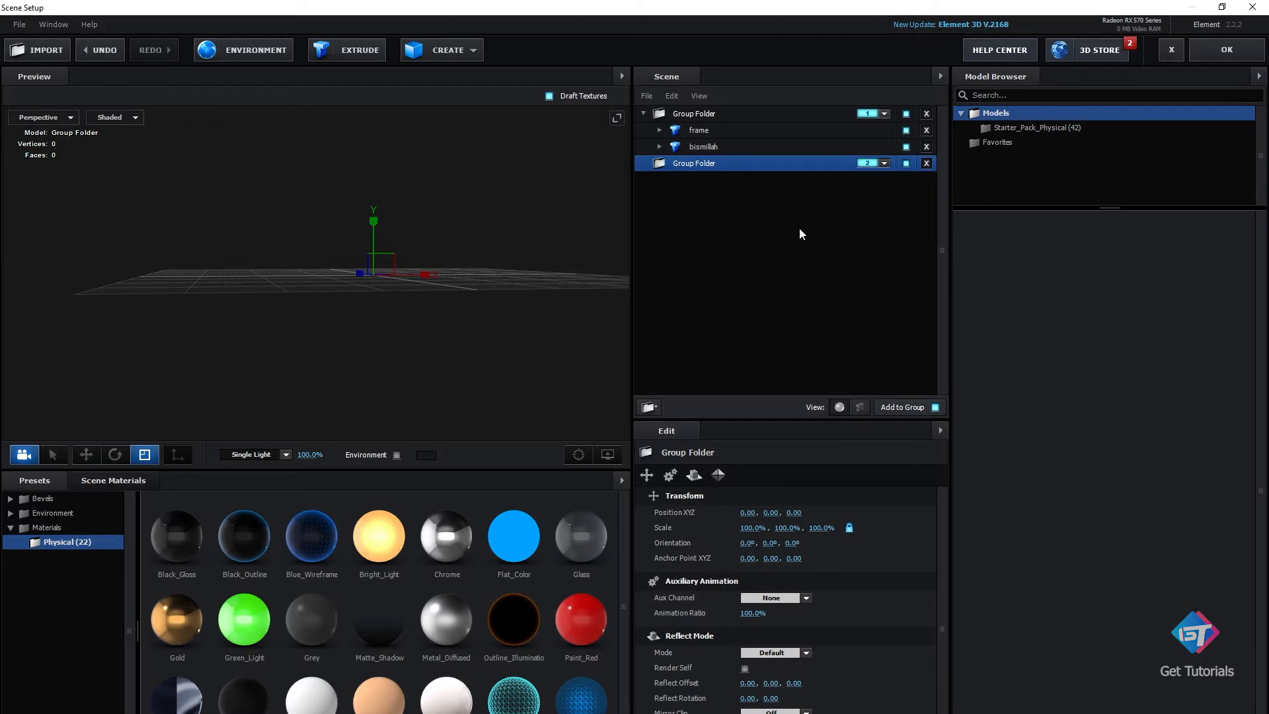
Add a box model to the group 2 folder and scale it into a wide bar of about 145% × 29% × 22%.
click(412, 55)
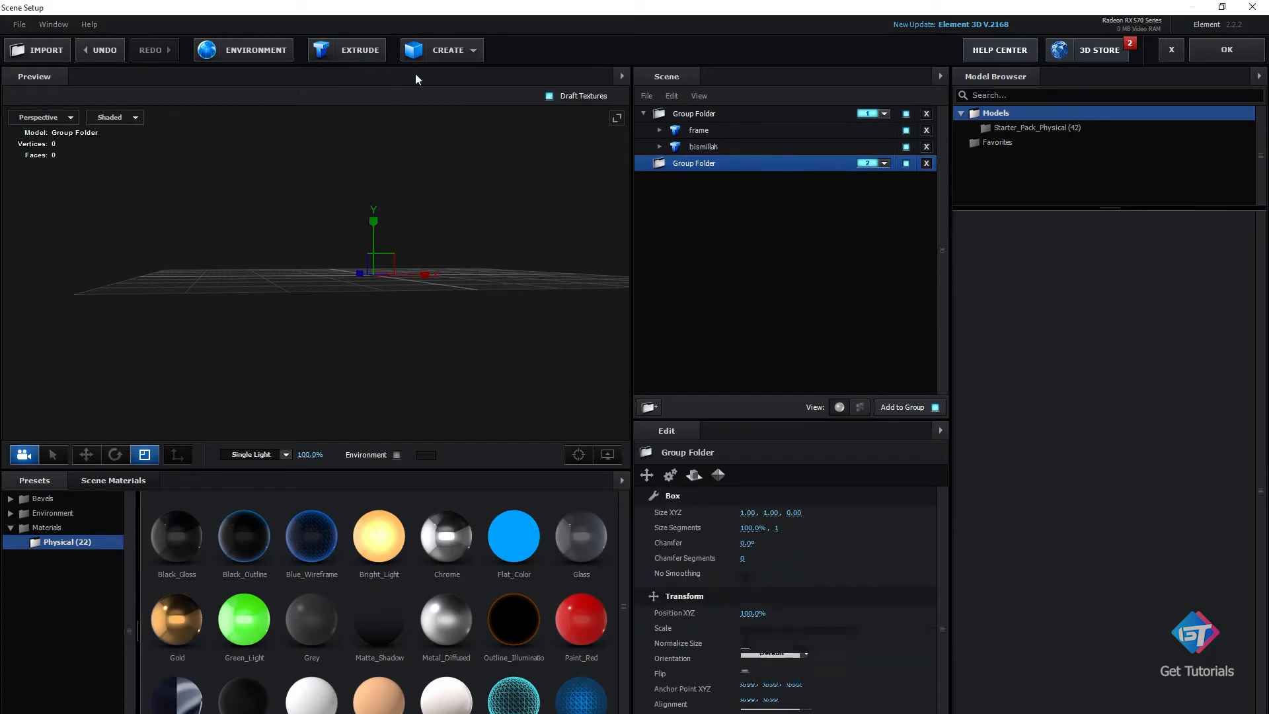
drag(450, 301, 490, 341)
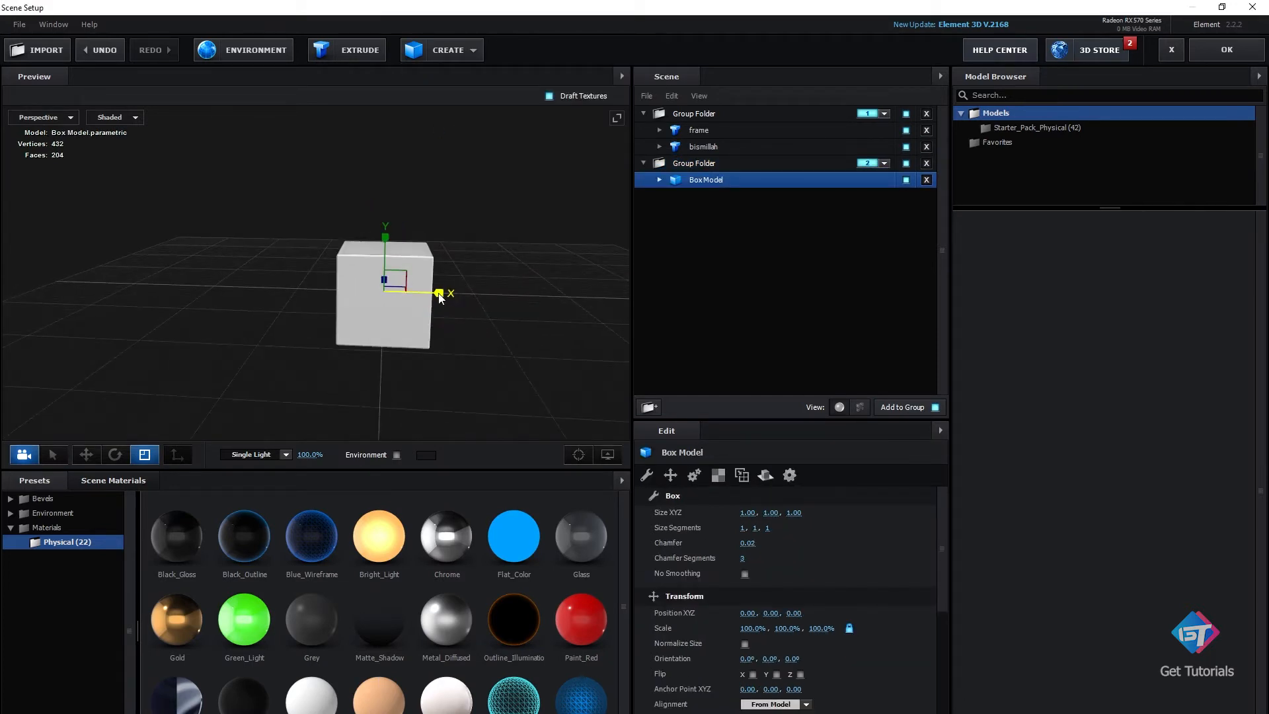
drag(389, 237, 396, 200)
scroll(450, 316, down, 4)
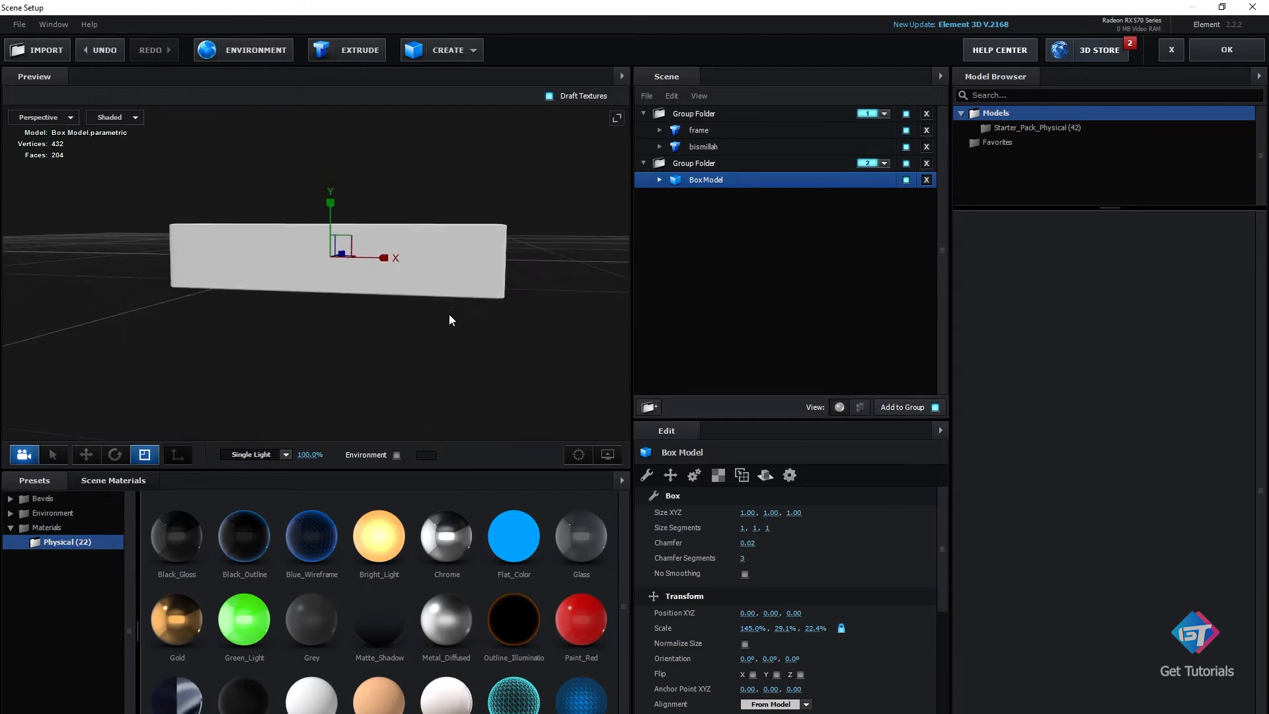
drag(450, 316, 483, 350)
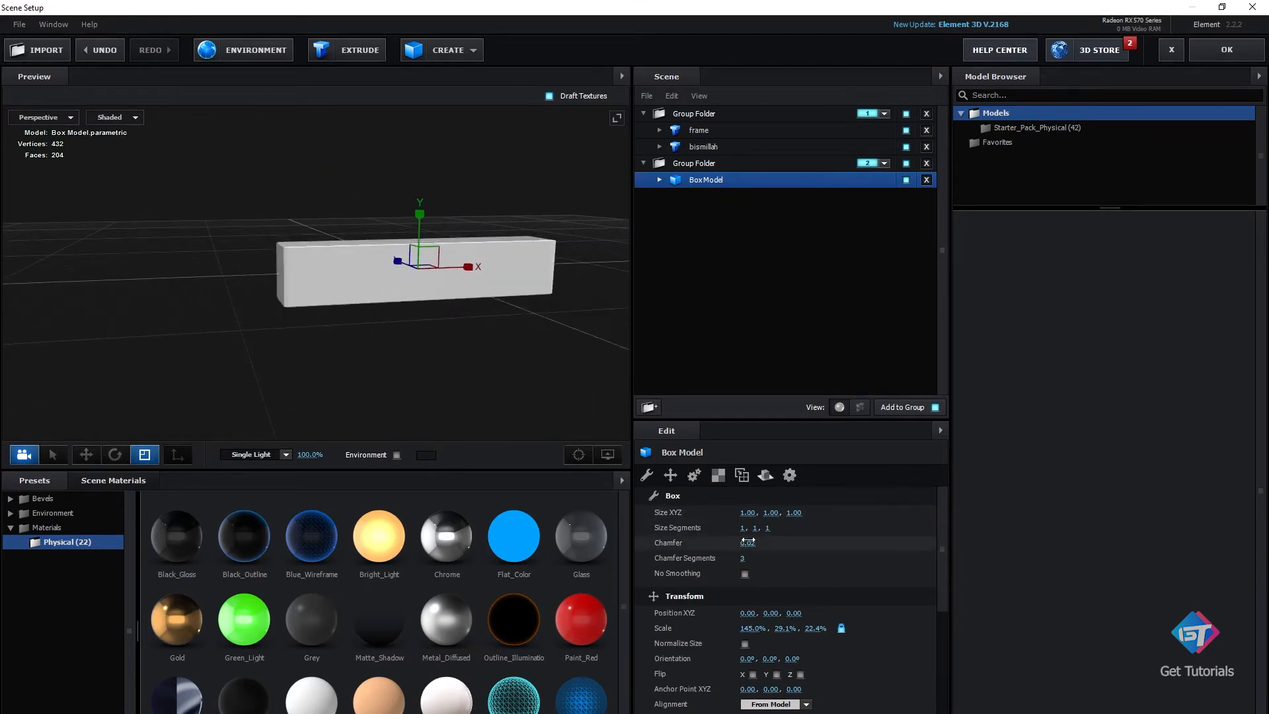
Set the box's chamfer to 0.00, apply the Gold material to it and accept the scene setup.
drag(747, 542, 731, 543)
drag(536, 318, 435, 379)
drag(177, 619, 427, 285)
drag(538, 307, 486, 285)
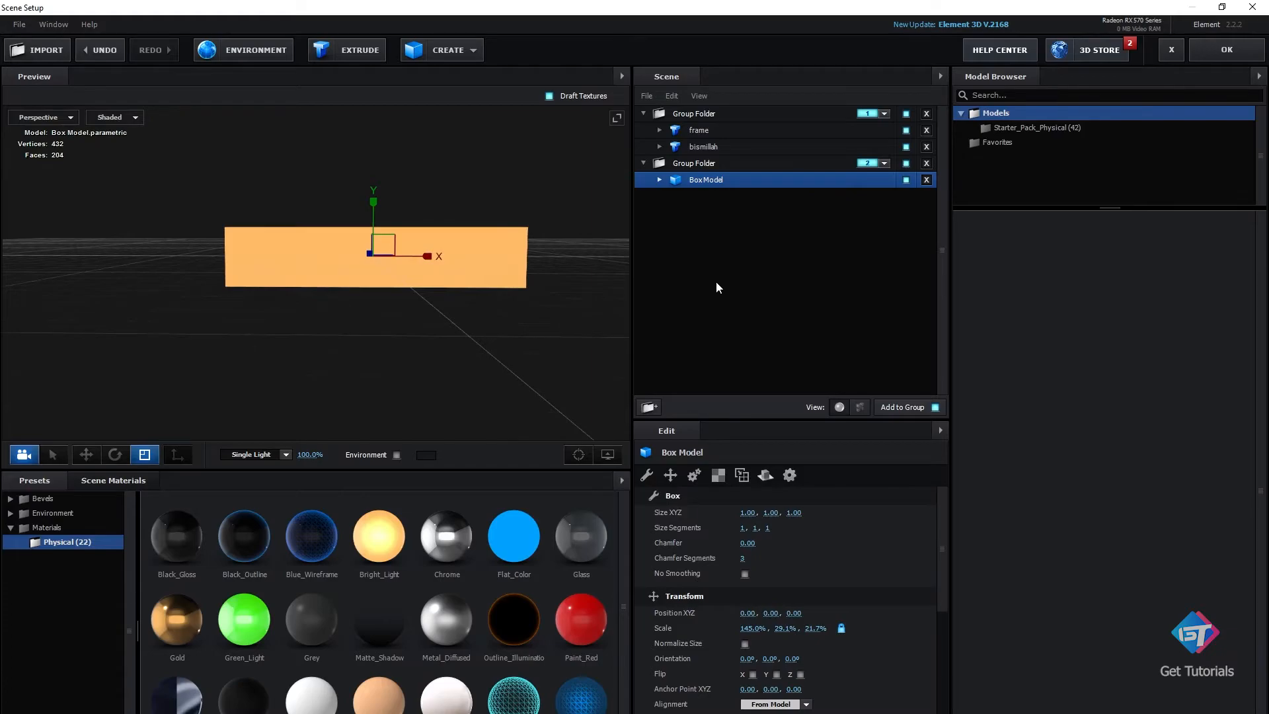
click(1217, 51)
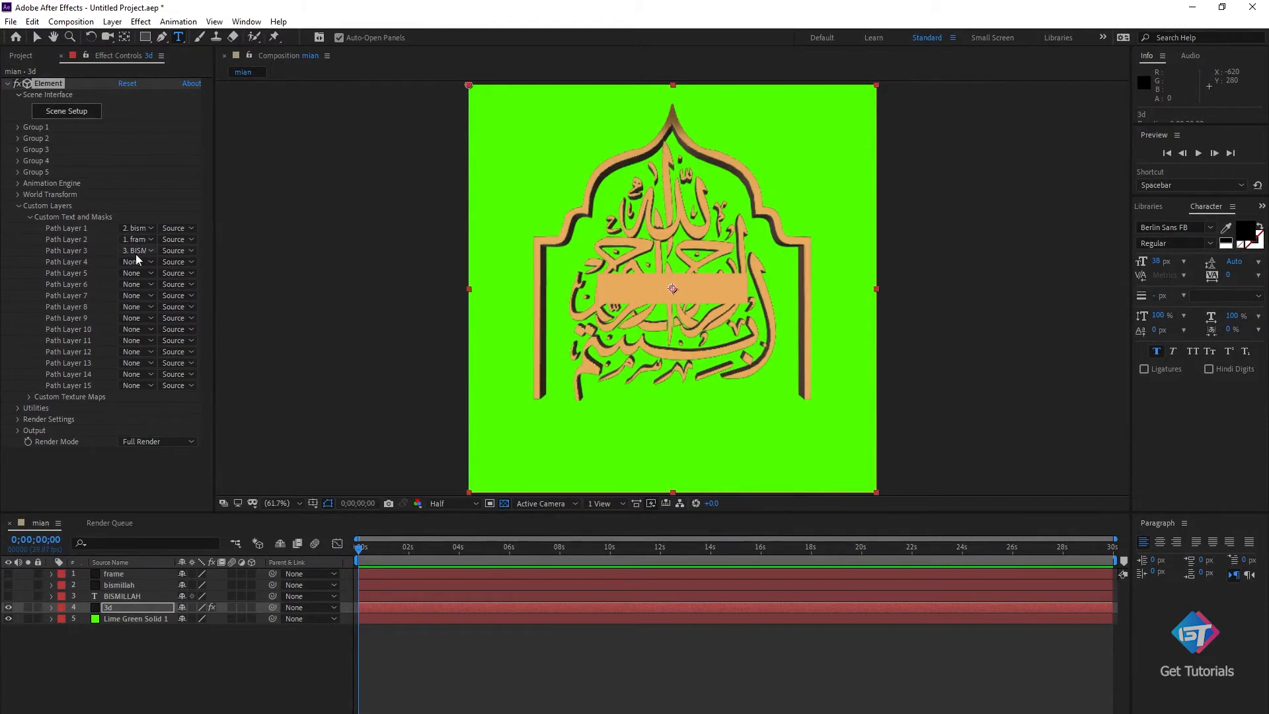
In the scene setup, scale the box model to about 277.5% wide and 42% high.
click(69, 117)
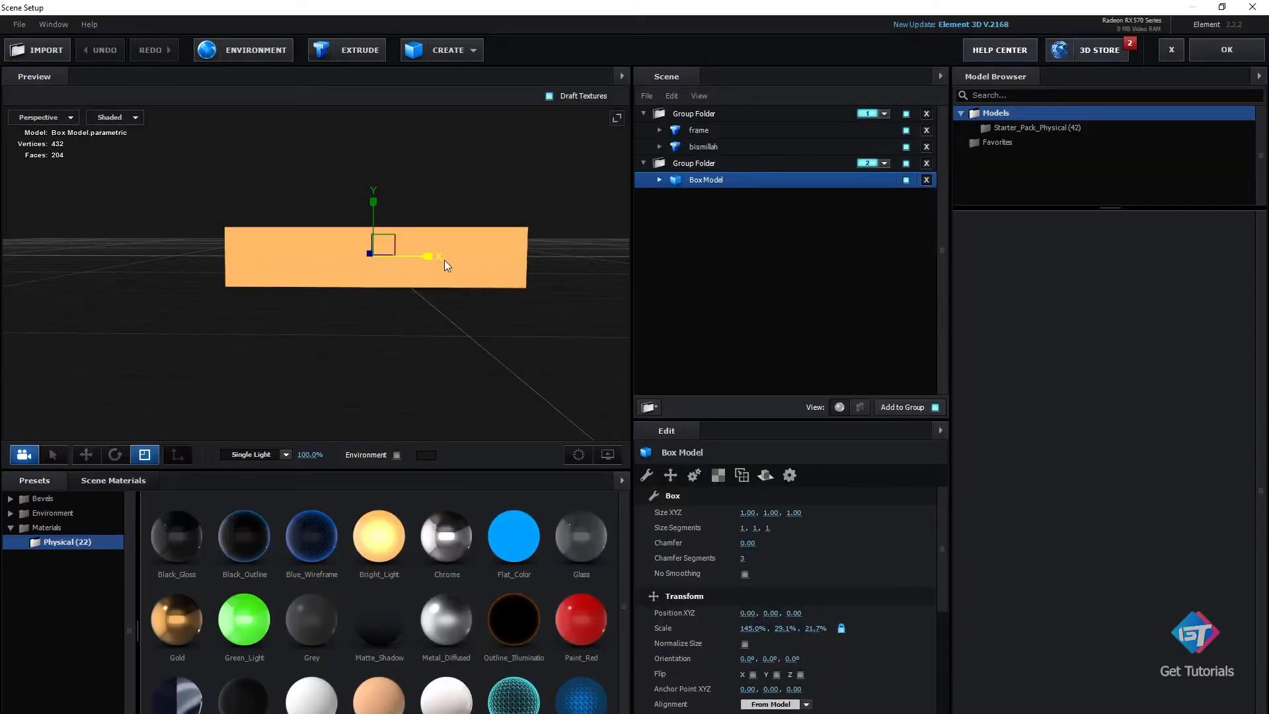
drag(431, 255, 406, 372)
drag(380, 258, 380, 251)
drag(426, 299, 459, 244)
drag(356, 225, 357, 201)
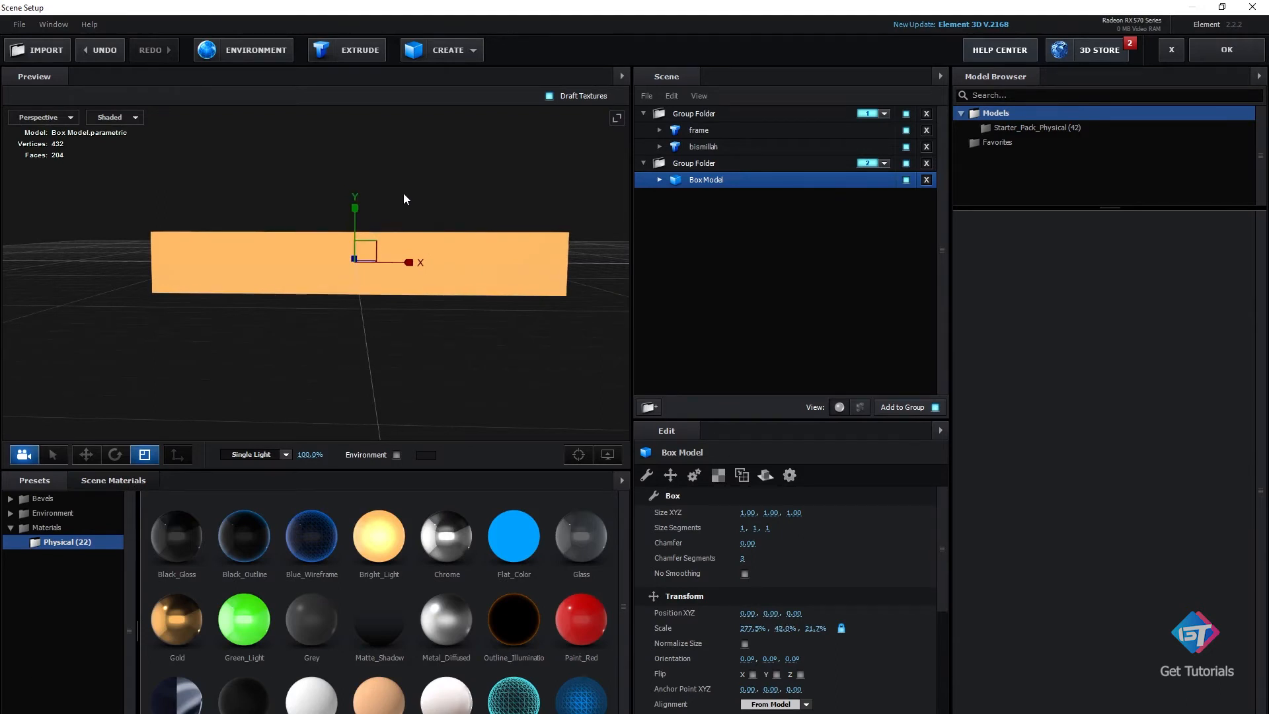
Add an extrusion model to the group 2 folder and set its custom path to Custom Path 3.
click(359, 53)
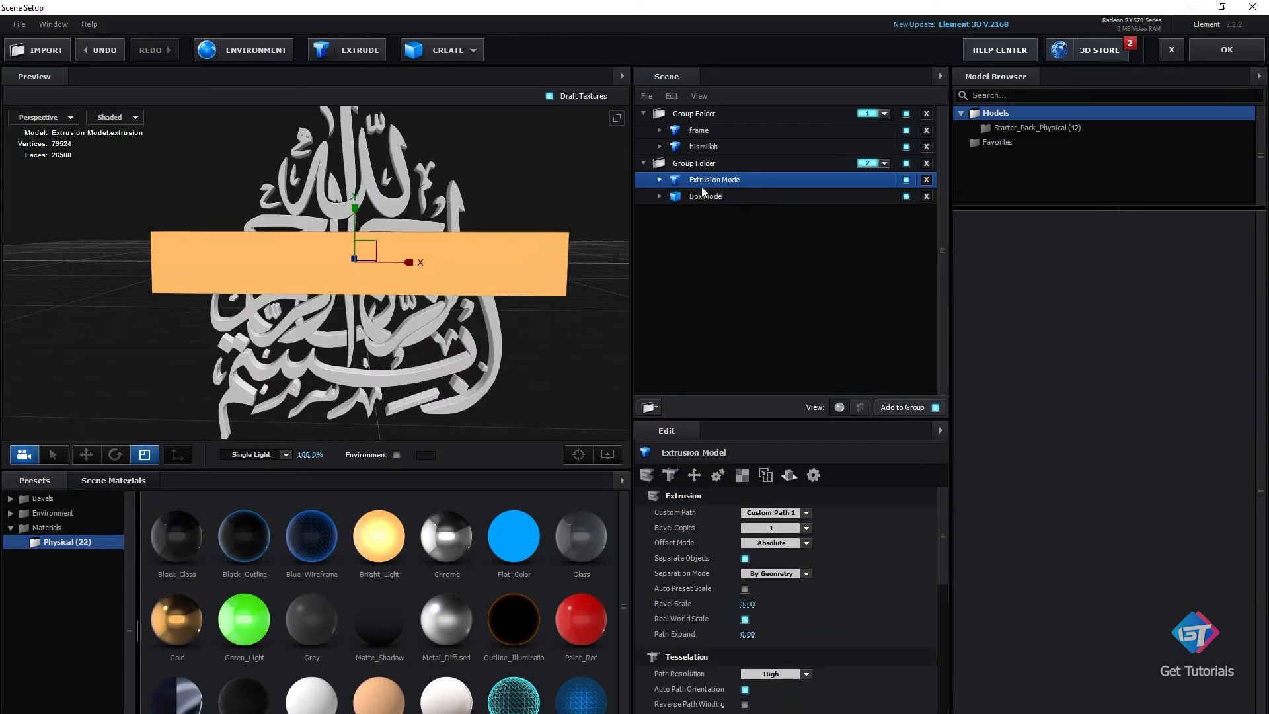
click(788, 513)
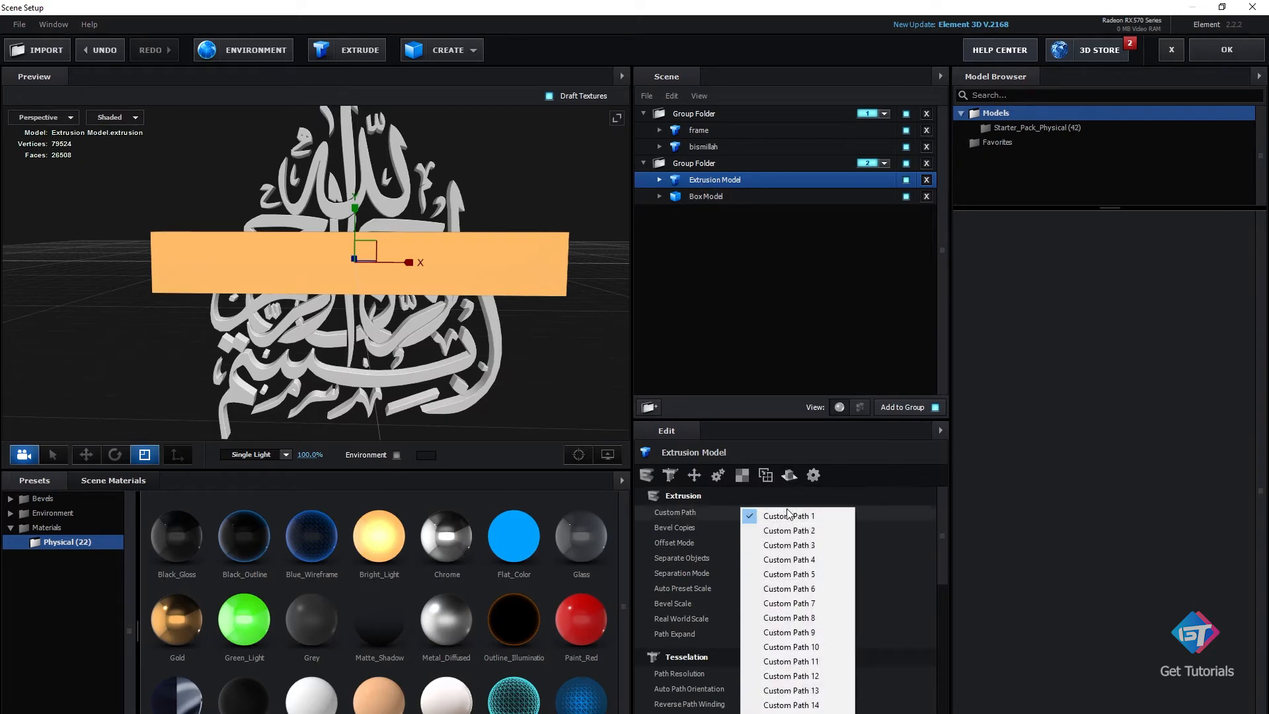
click(791, 545)
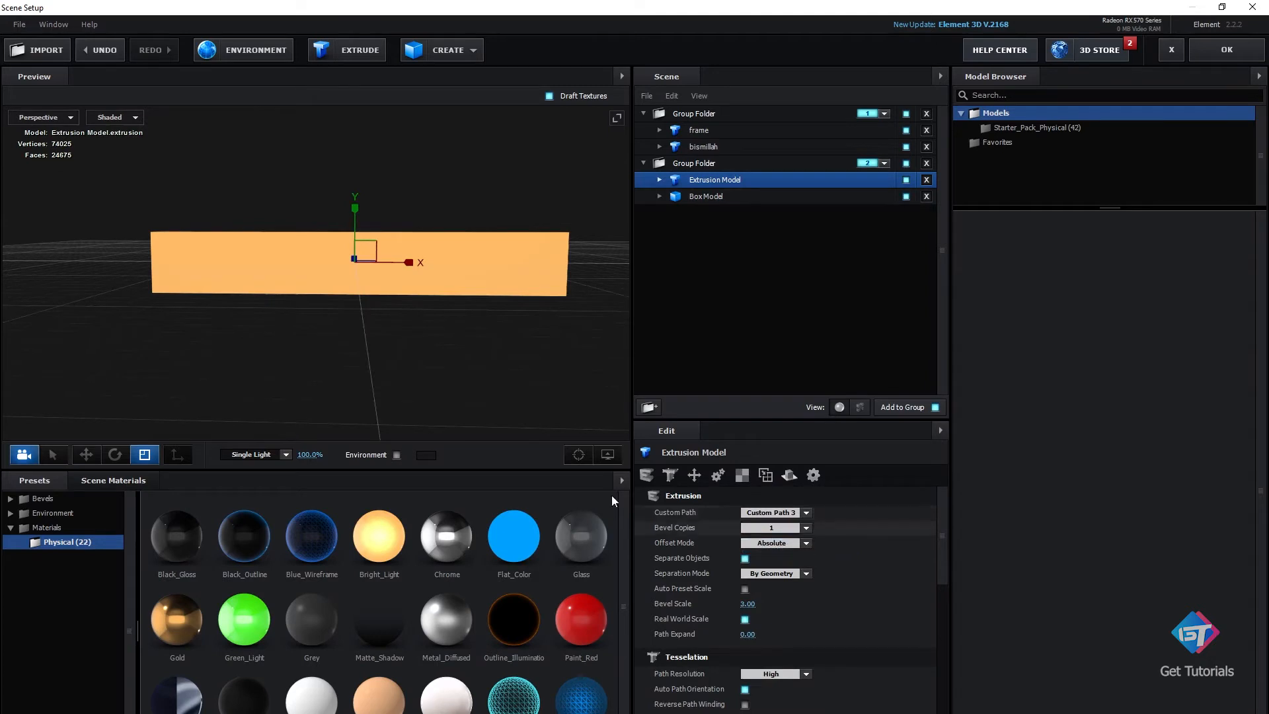
Move the extruded BISMILLAH text along Z onto the box's front face and scale it up to nearly fill the bar.
key(w)
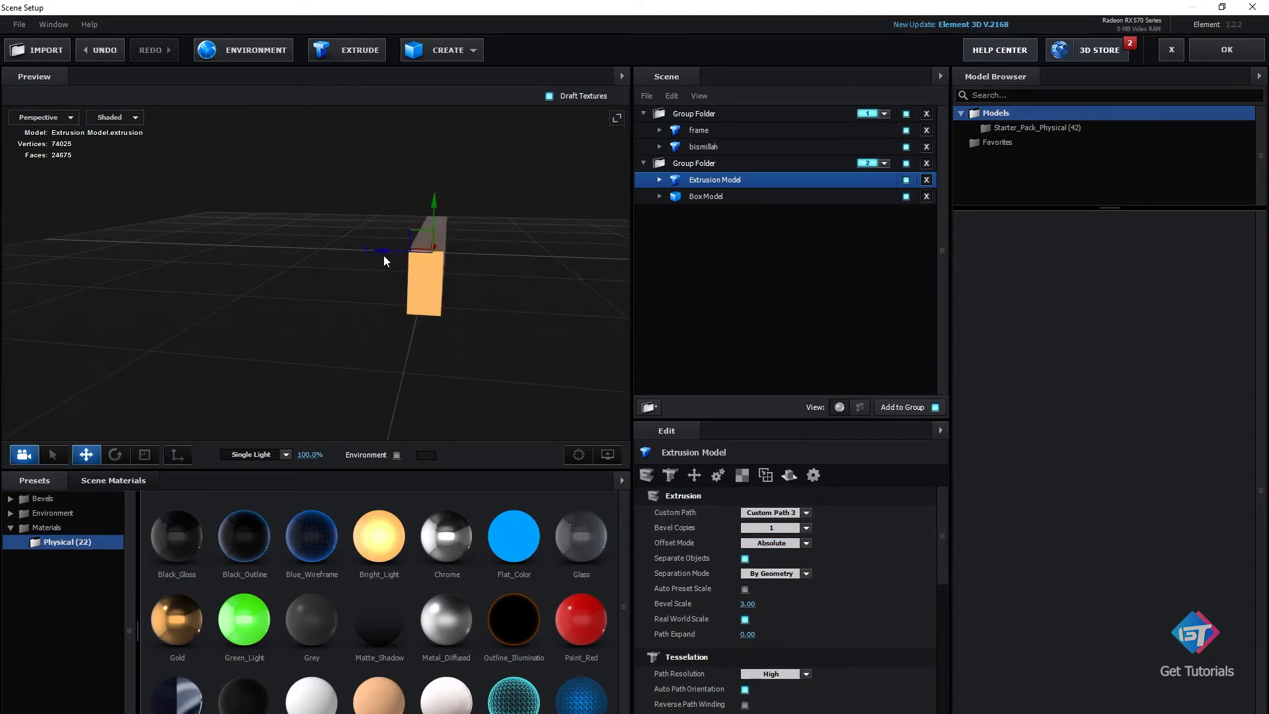
drag(390, 253, 391, 252)
drag(546, 299, 498, 284)
key(r)
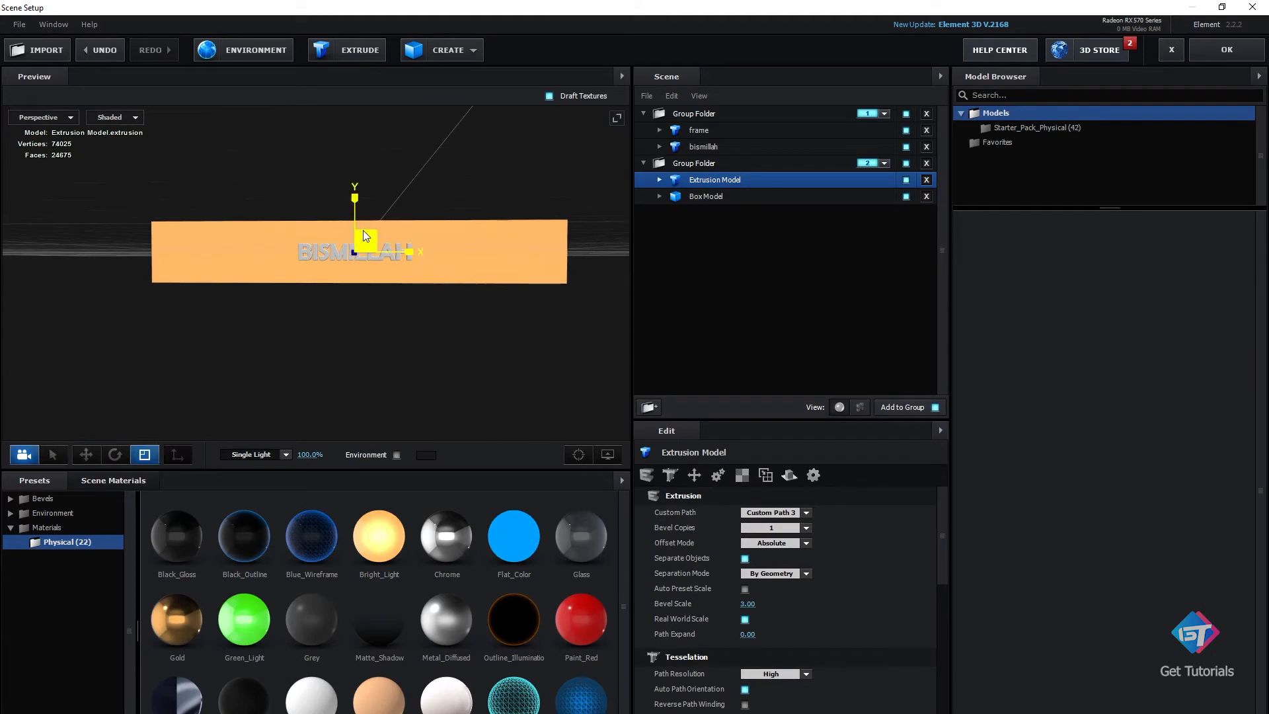
drag(363, 230, 464, 233)
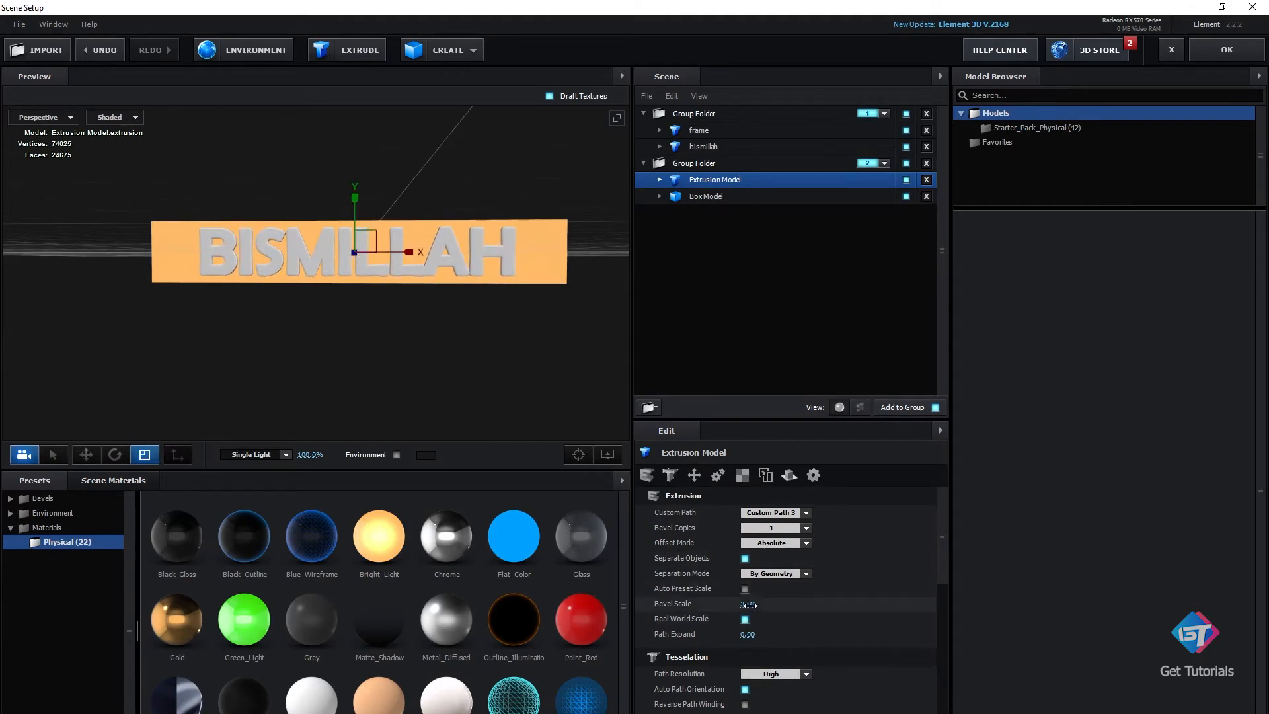
Set the text extrusion's bevel scale to 2.15 and its path expand to -0.37.
drag(747, 603, 650, 593)
drag(748, 634, 716, 632)
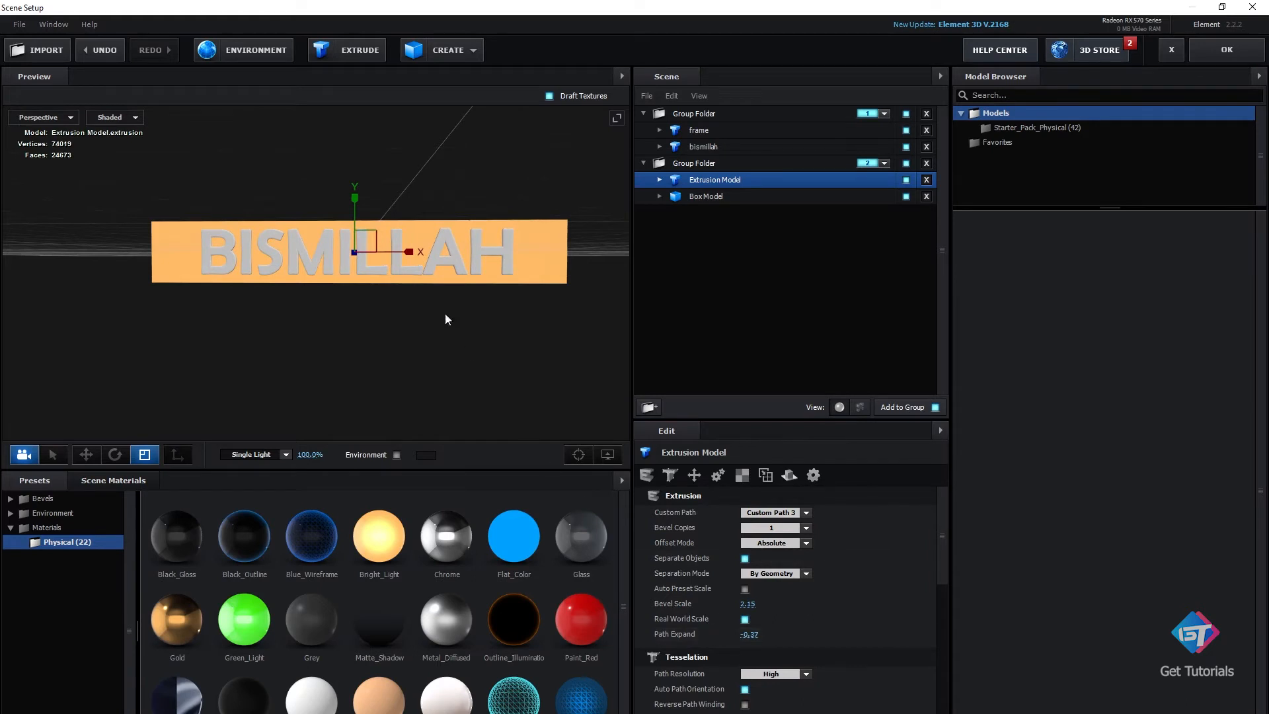
drag(446, 313, 474, 275)
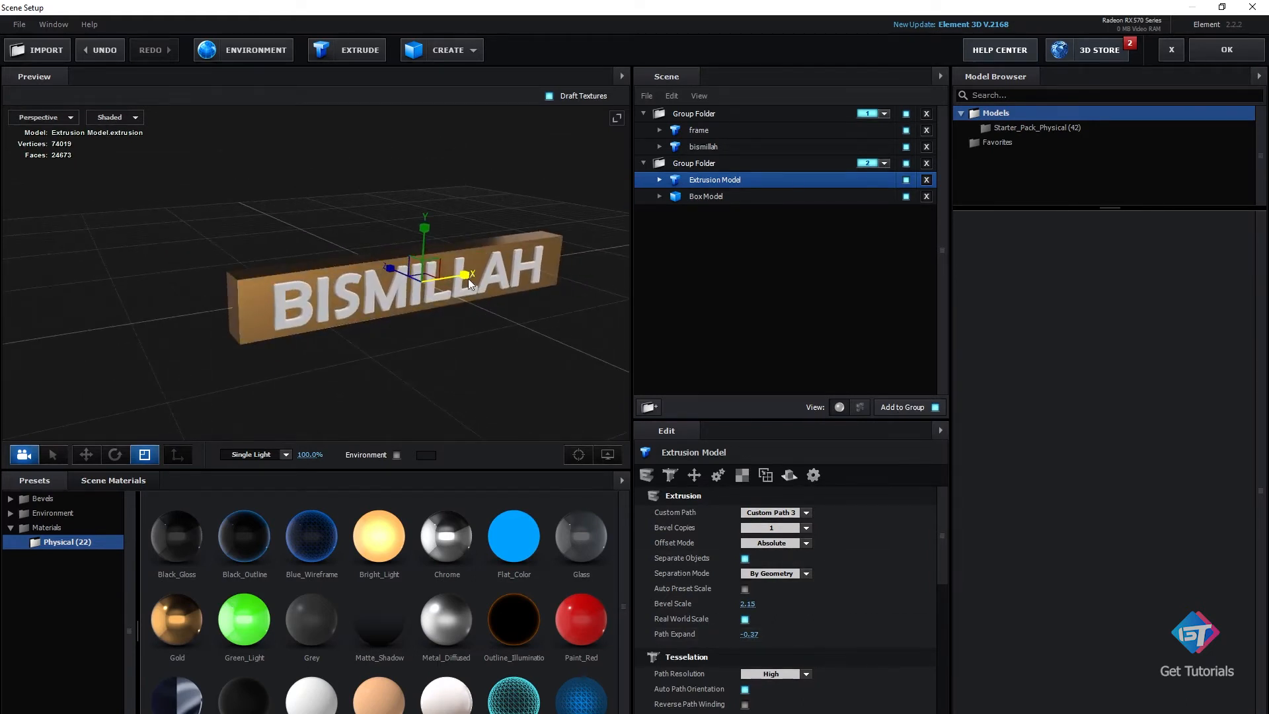
drag(534, 326, 410, 306)
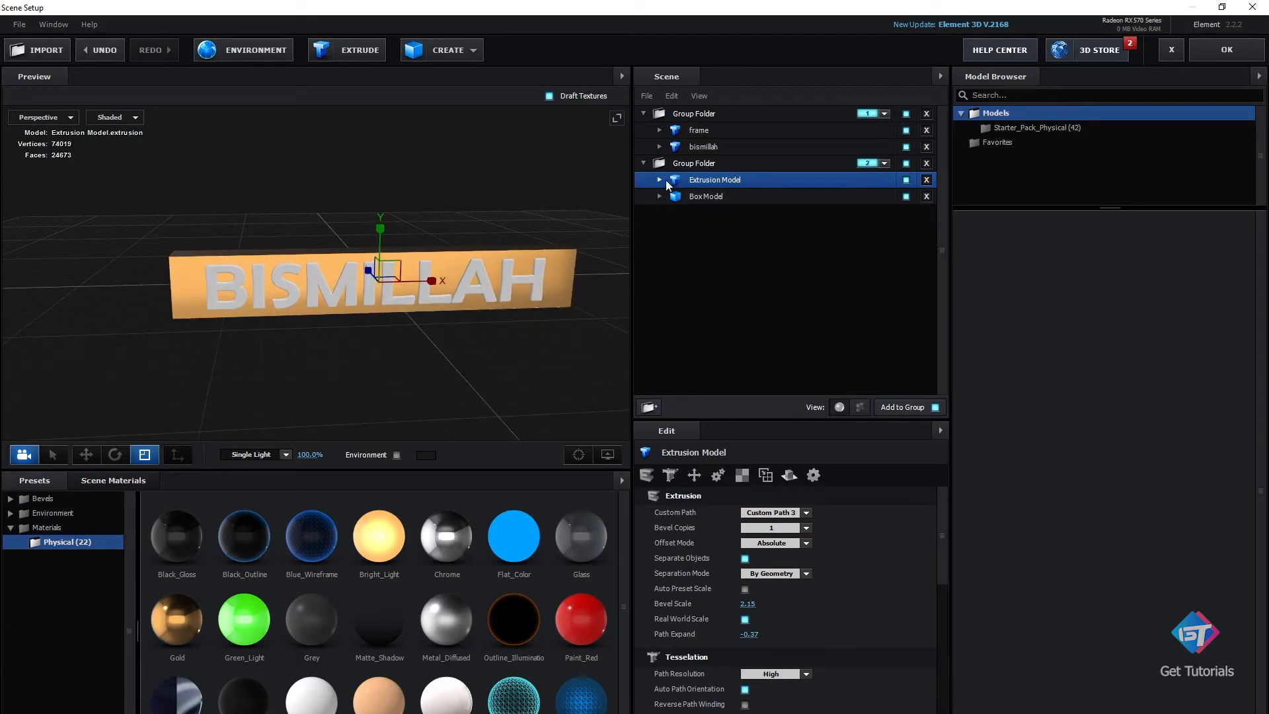
Rename the extrusion model in the group 2 folder as bismillah.
double_click(696, 182)
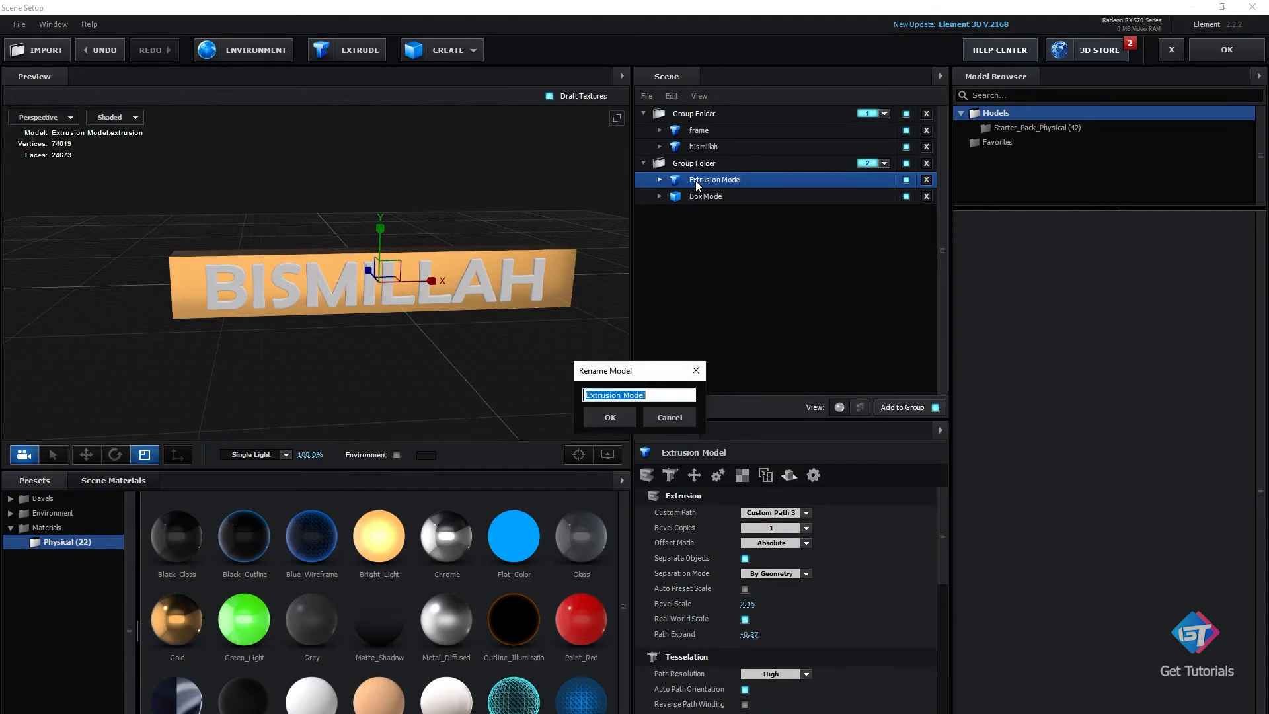
text(bismillah)
key(Return)
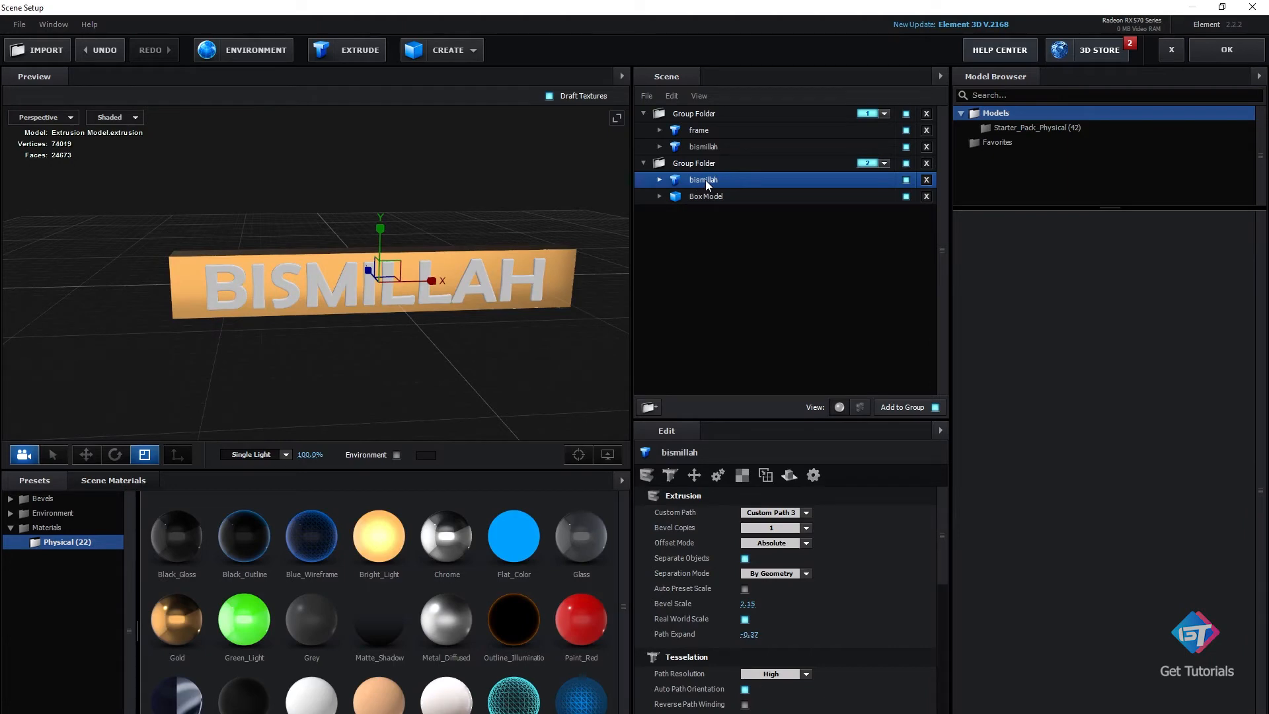
Duplicate the group 2 bismillah model, turn it around onto the box's back face and accept the scene setup.
key(ctrl+d)
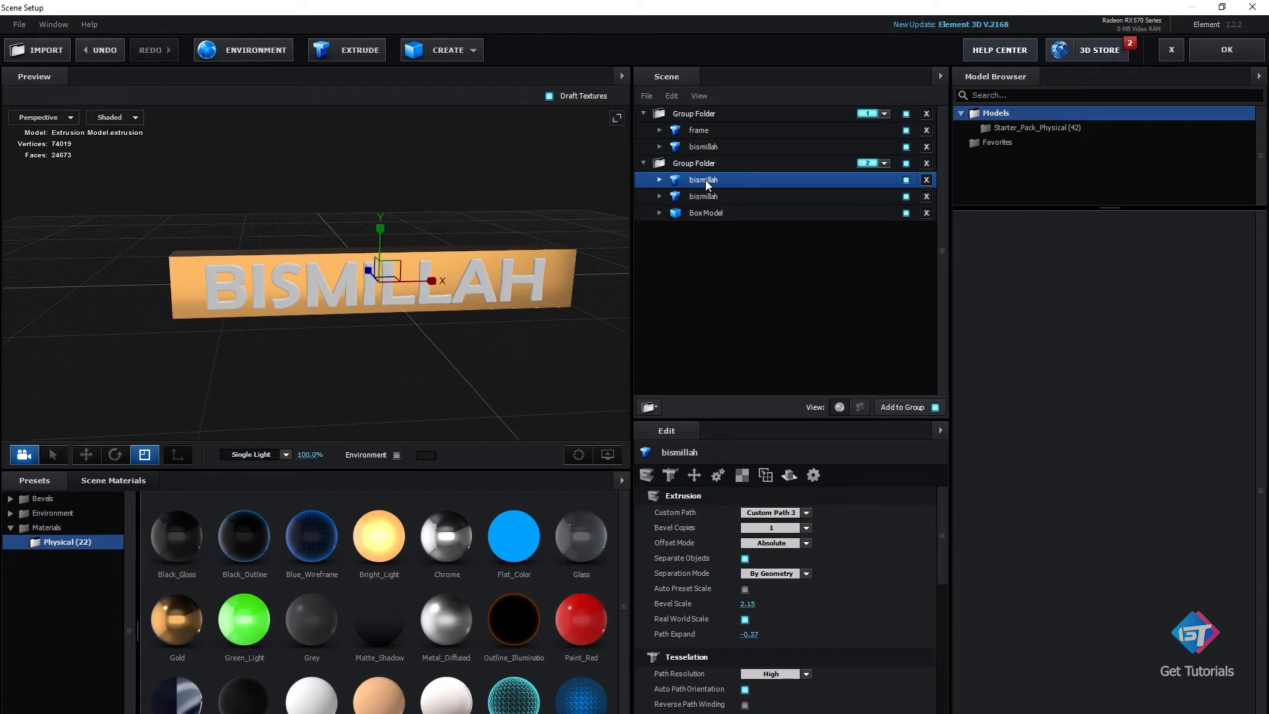
key(e)
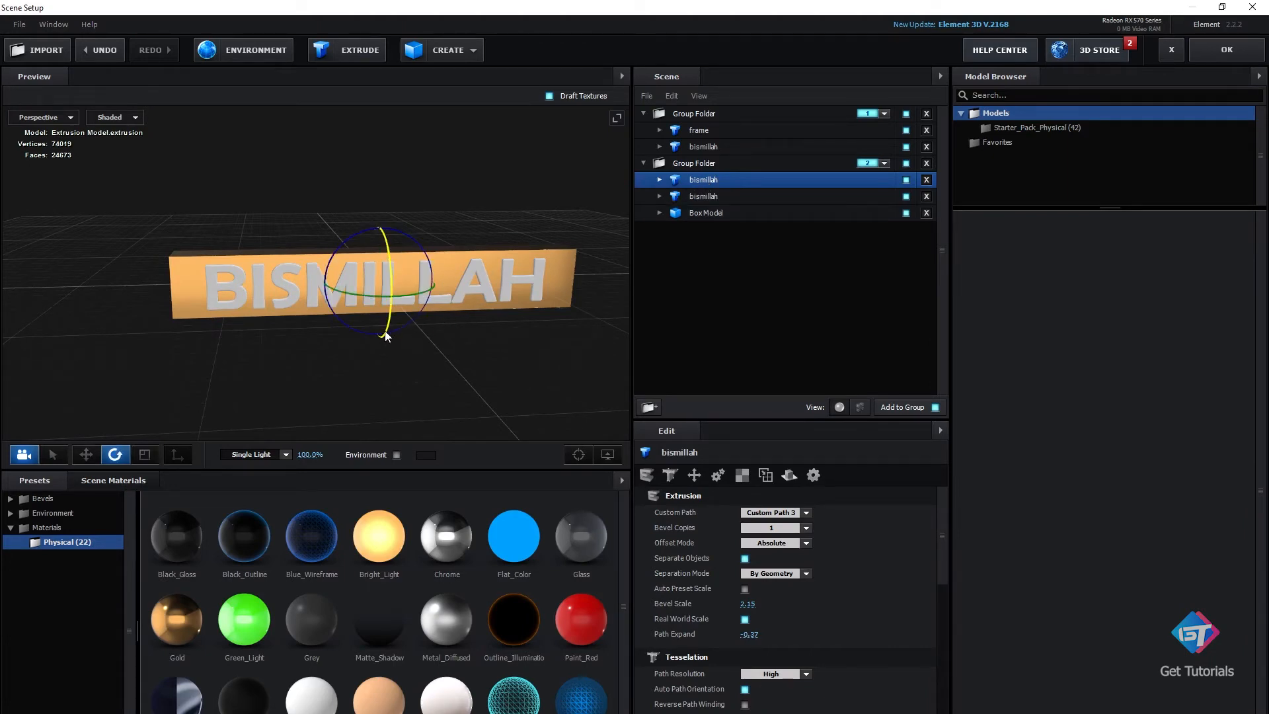
drag(386, 336, 492, 196)
key(w)
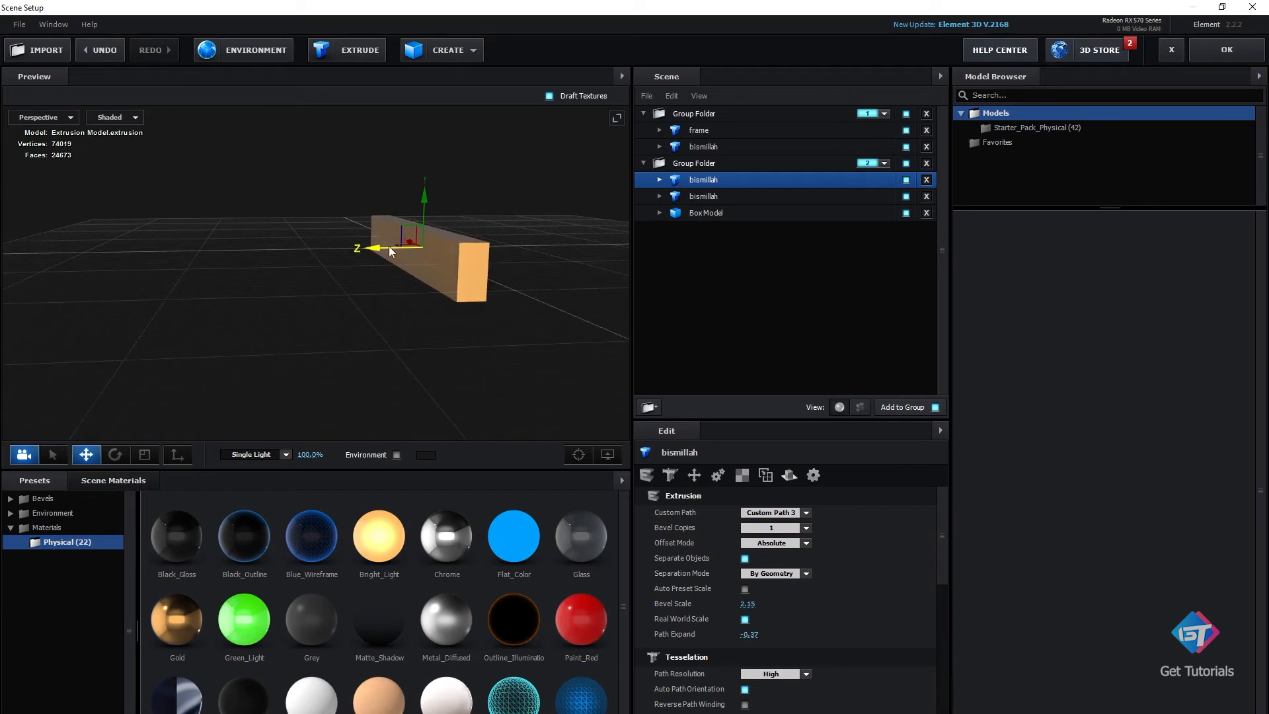
drag(376, 251, 354, 257)
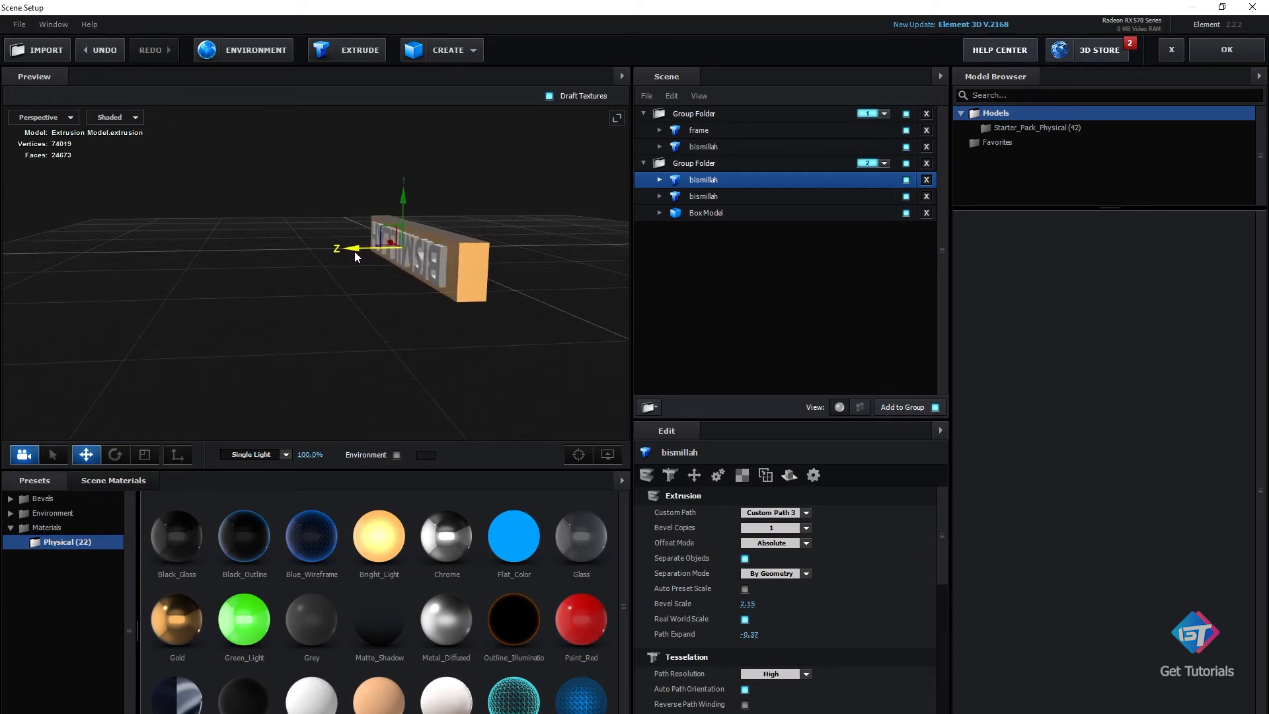
drag(498, 204, 401, 253)
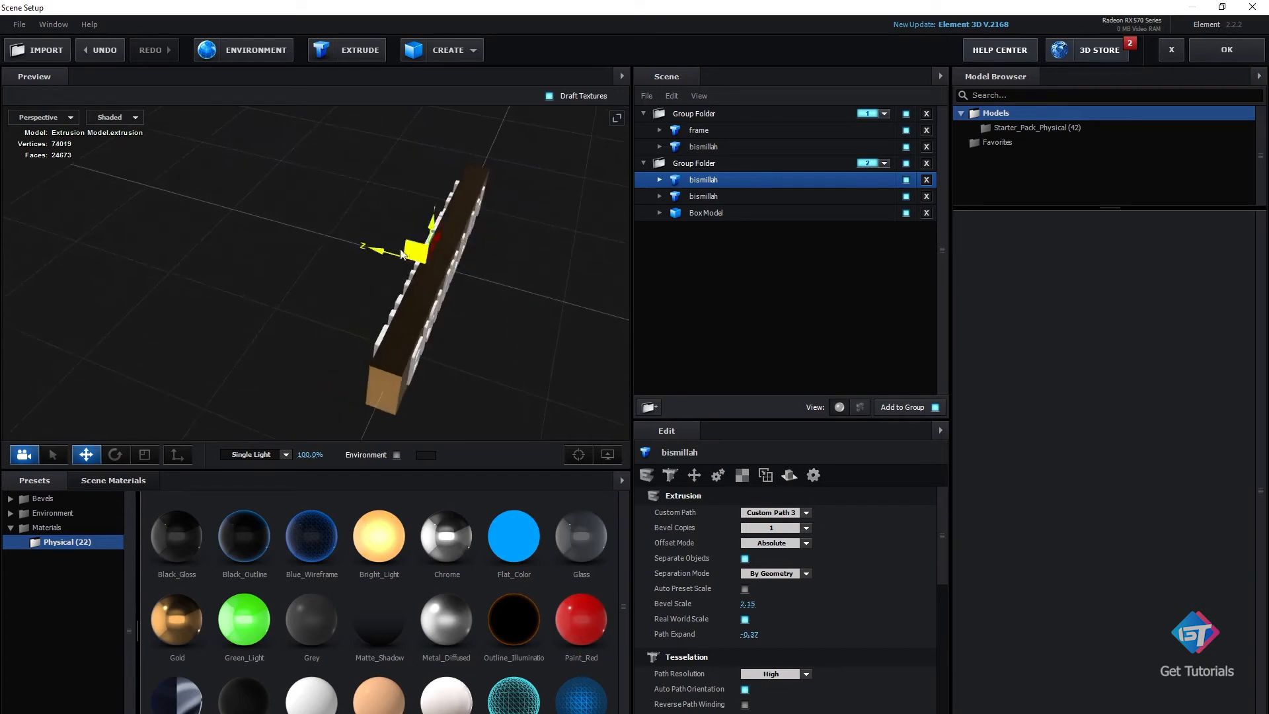
drag(471, 315, 411, 287)
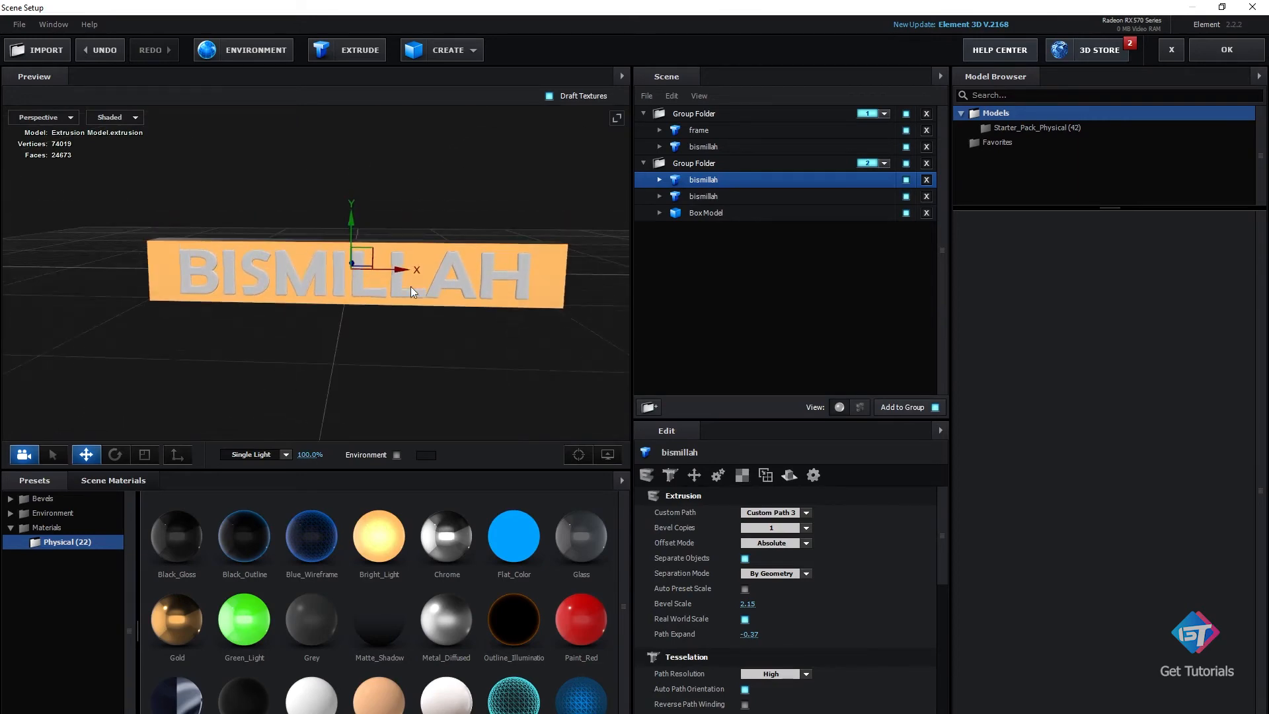
click(1227, 49)
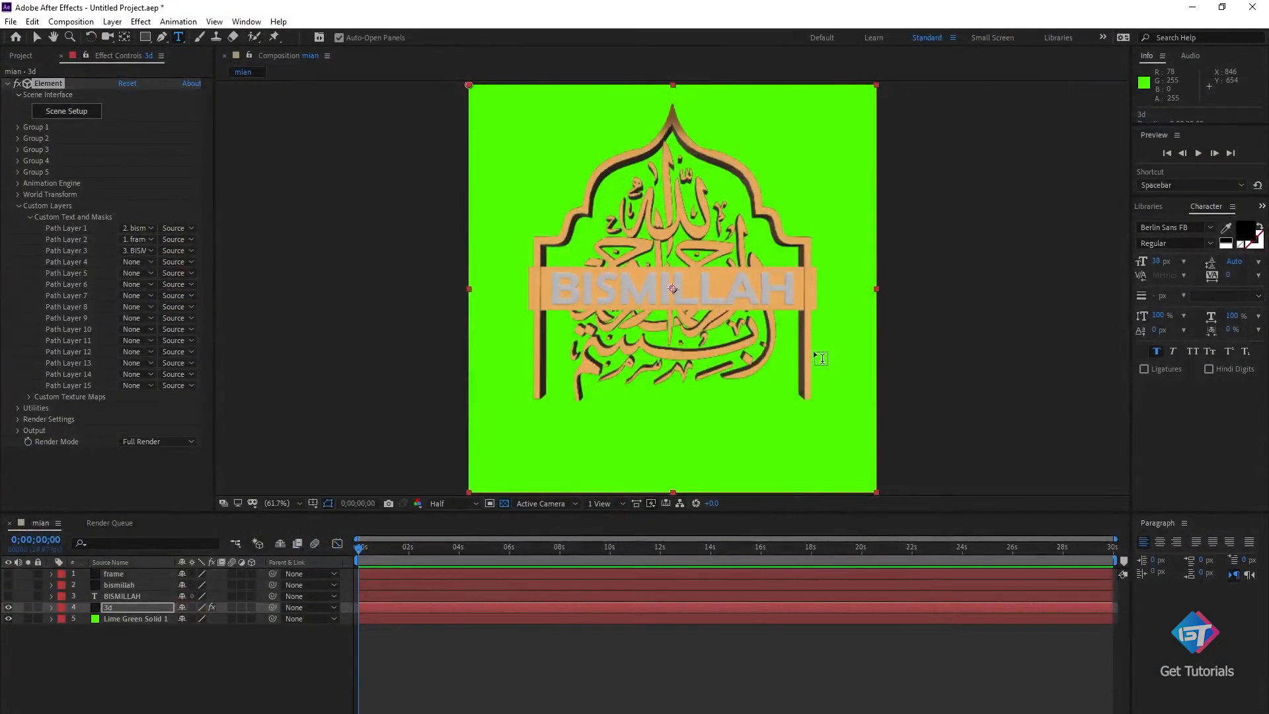
Set Group 2's replicator position to 500.0, 825.0 in XY and 10.0 in Z, placing the bar beneath the arch.
click(18, 139)
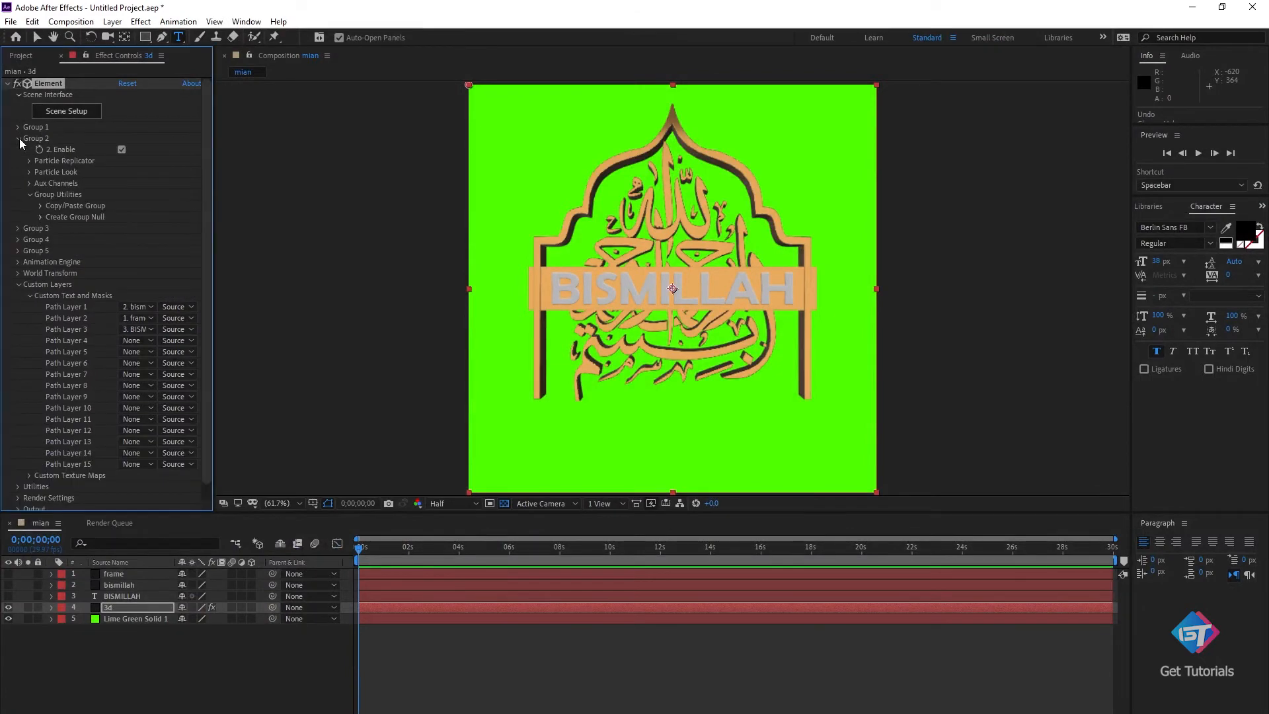
click(29, 161)
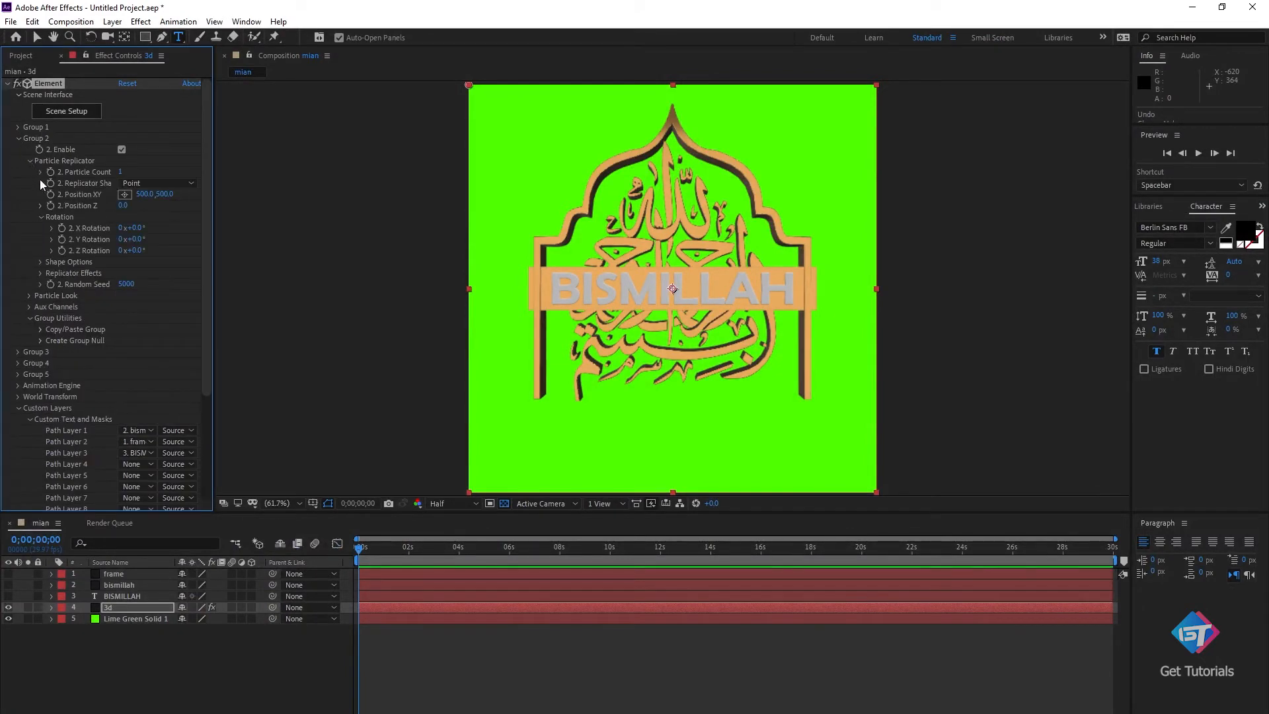
drag(165, 194, 342, 231)
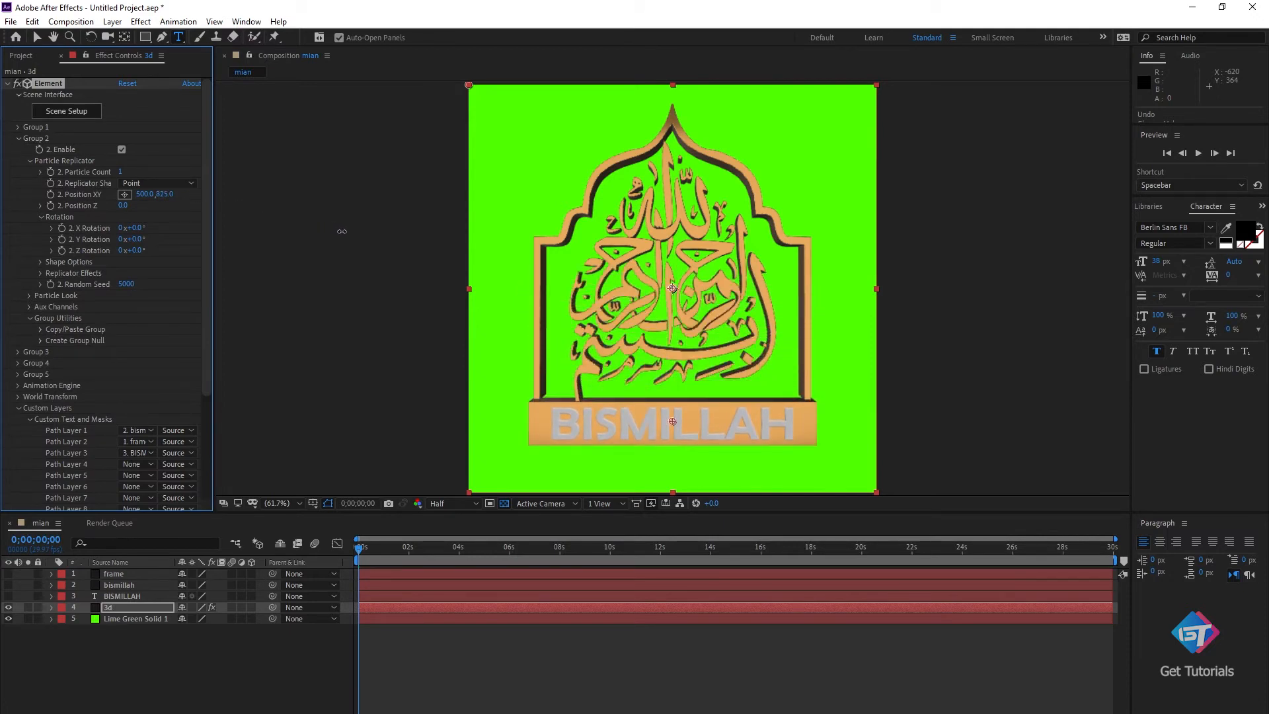
drag(123, 206, 121, 195)
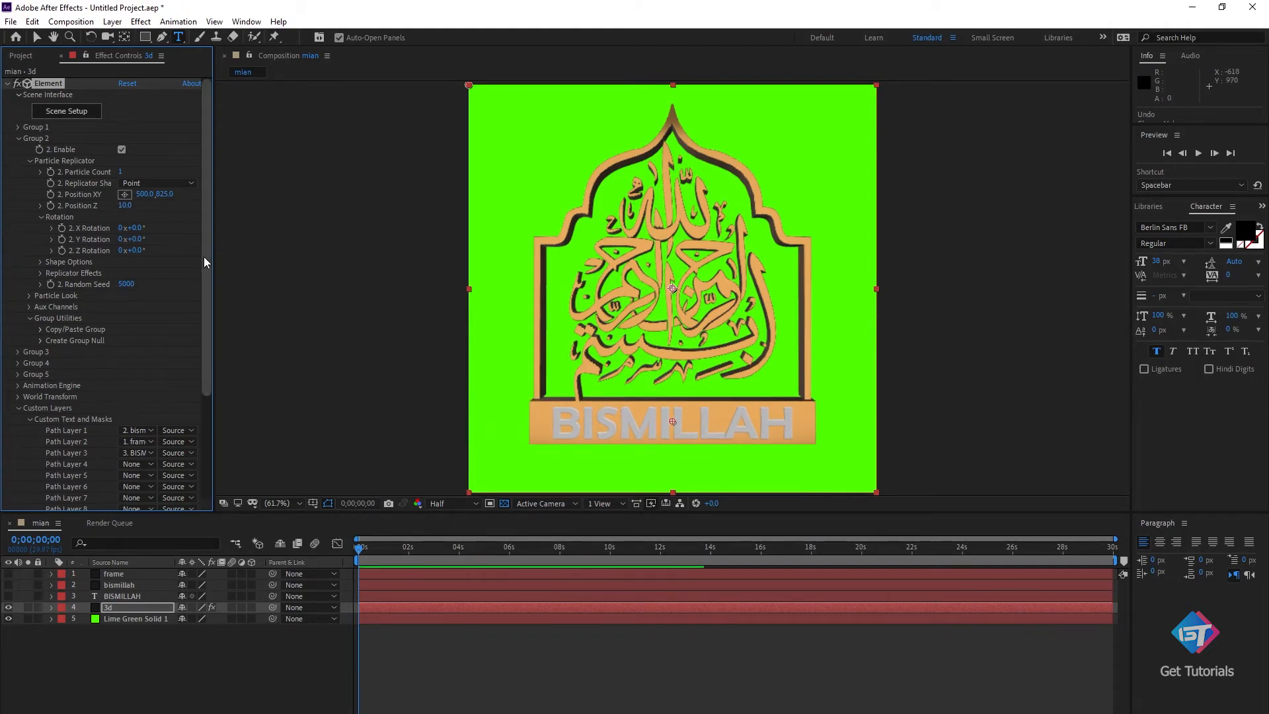
Set the added lighting in the Element render settings to 100 Ambient.
drag(206, 267, 199, 433)
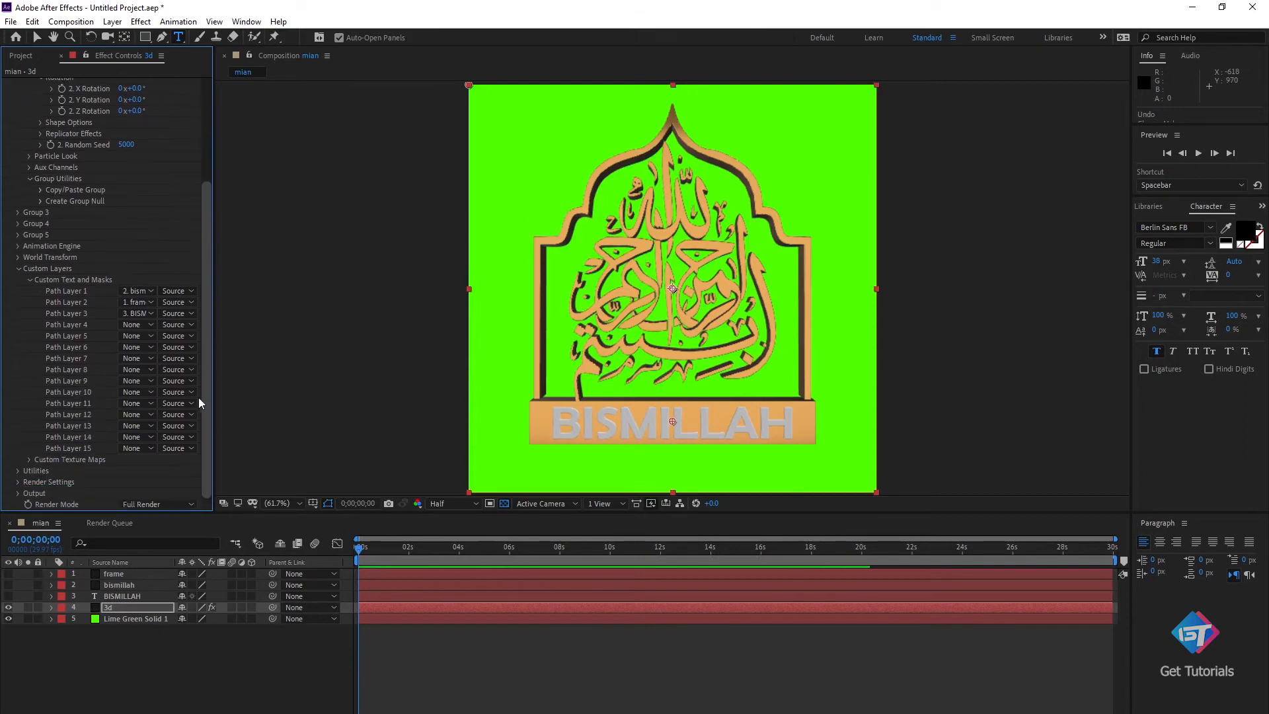
click(18, 482)
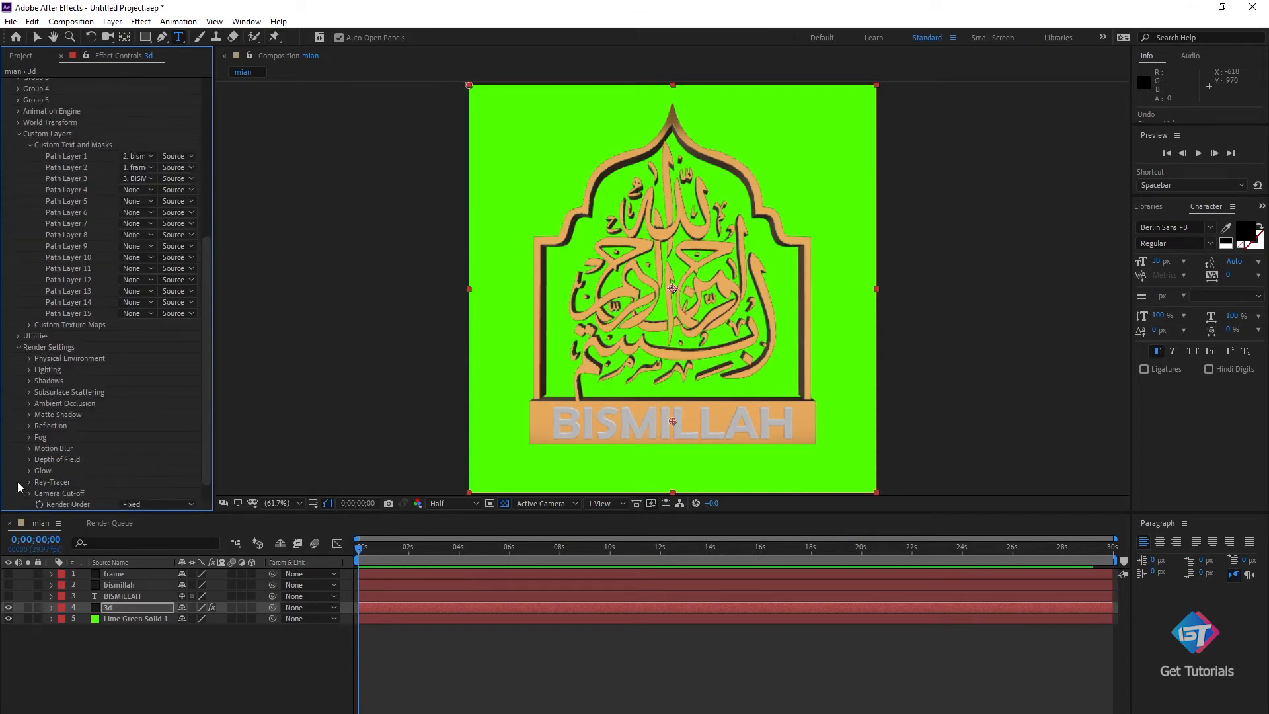
click(29, 371)
click(159, 403)
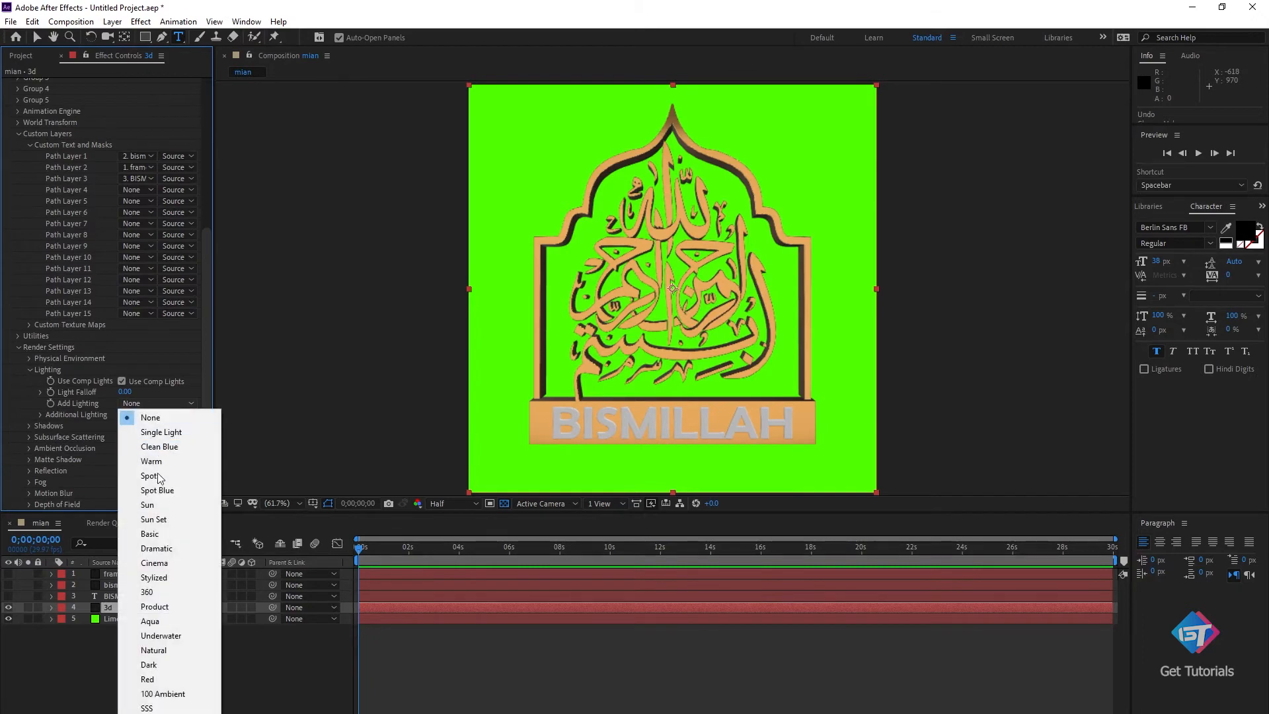
click(172, 694)
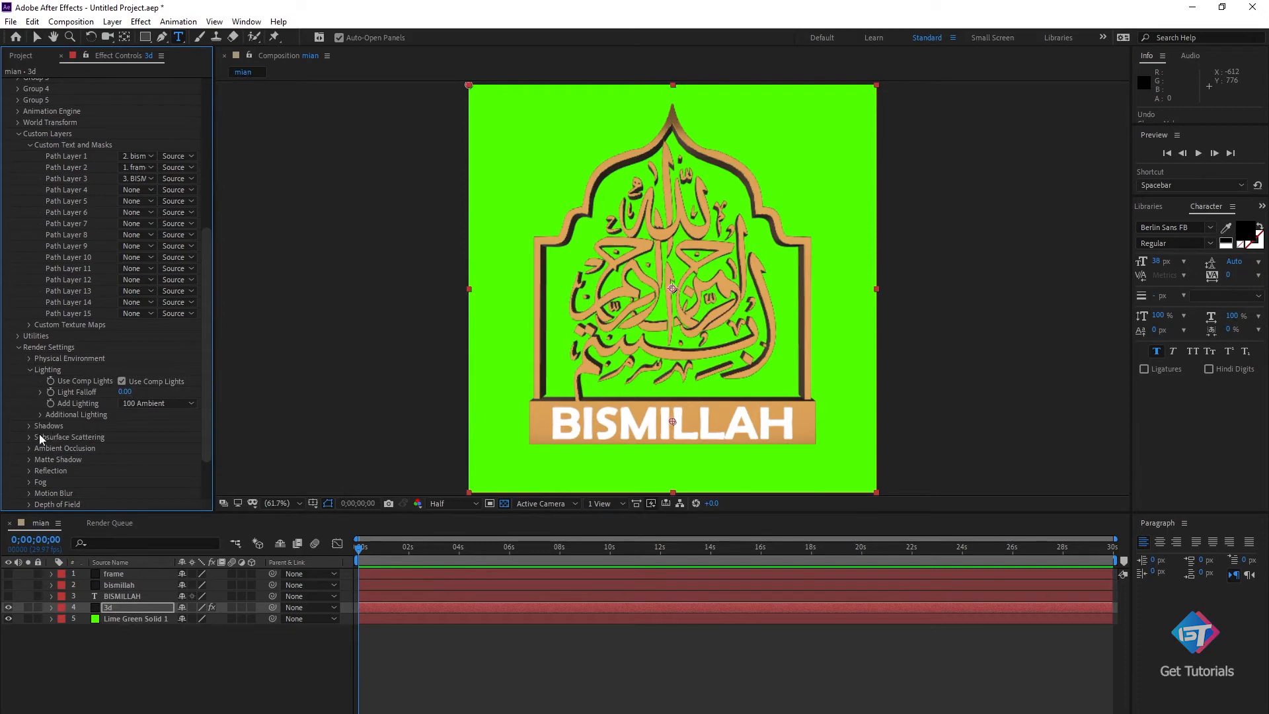
Enable ambient occlusion in the Element render settings and set the composition preview resolution to Full.
click(27, 449)
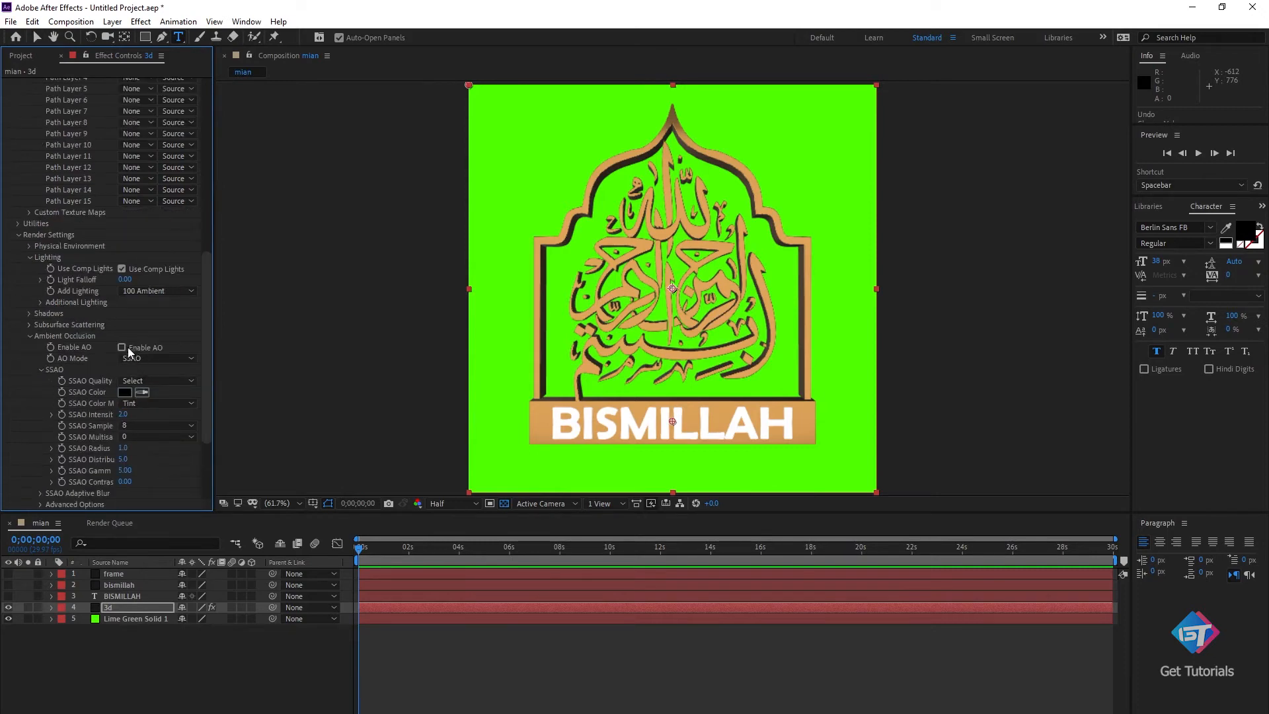
scroll(205, 352, down, 3)
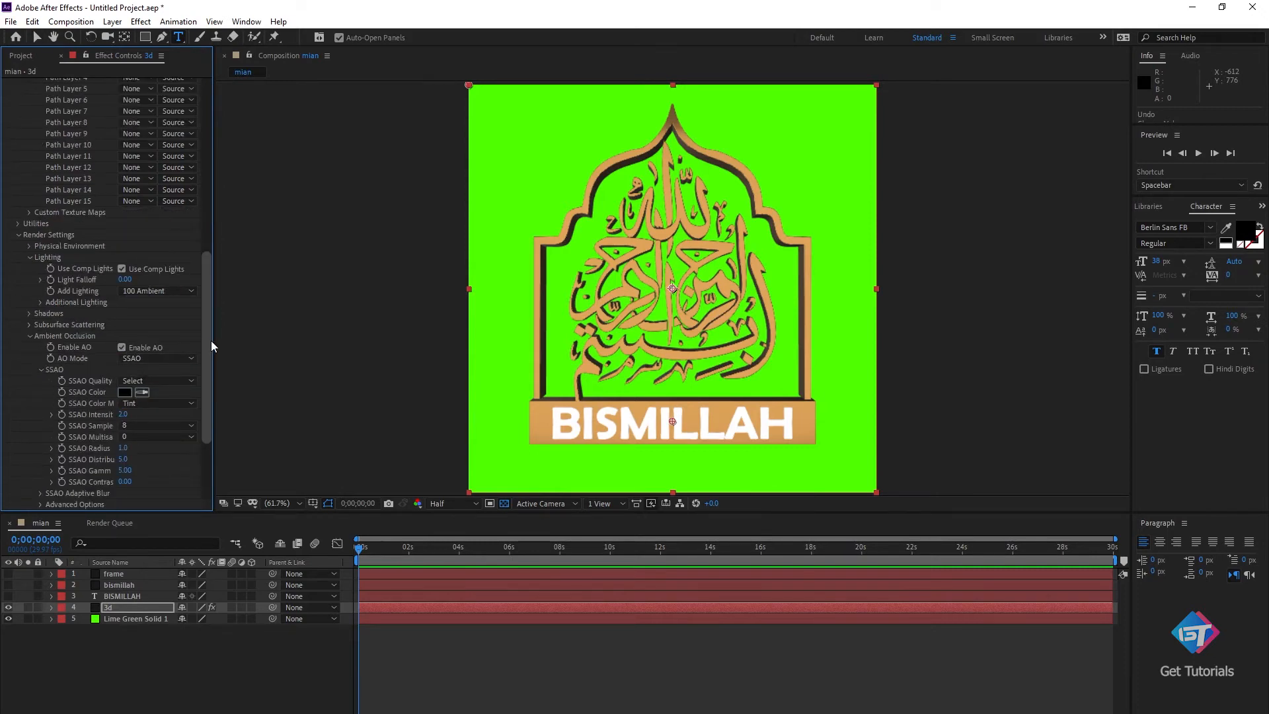
scroll(210, 298, up, 10)
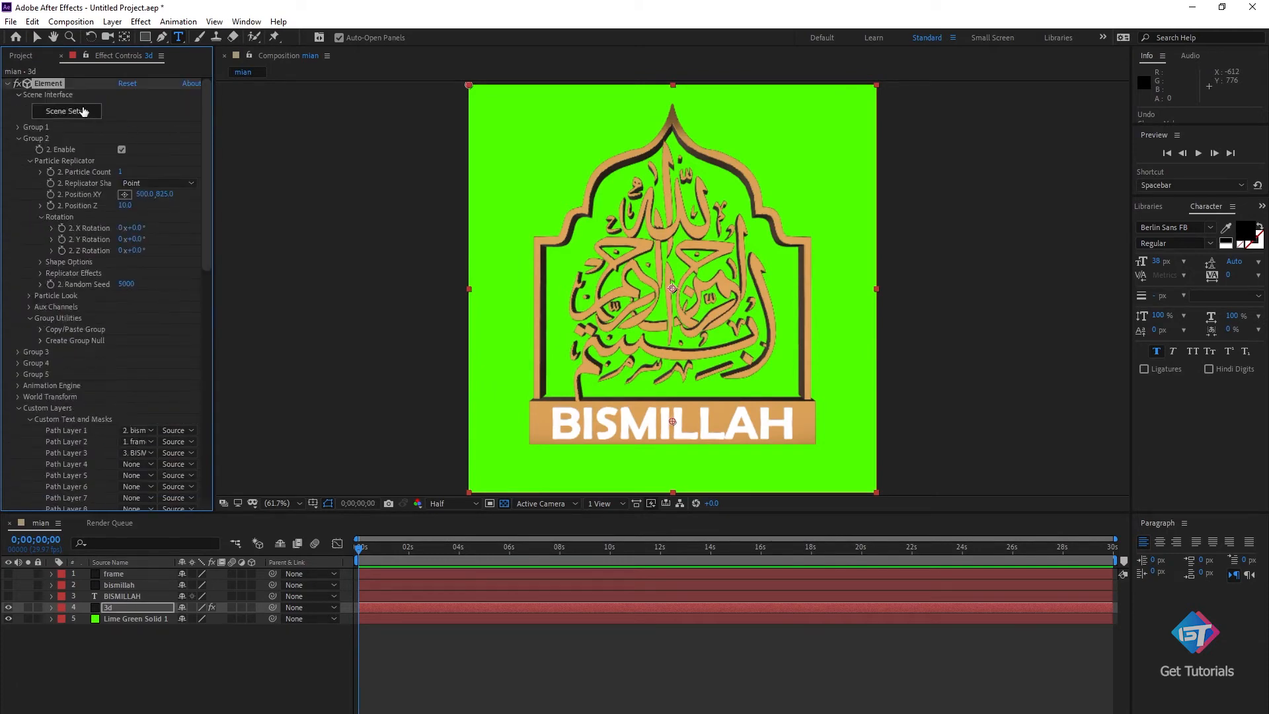
click(454, 504)
click(463, 528)
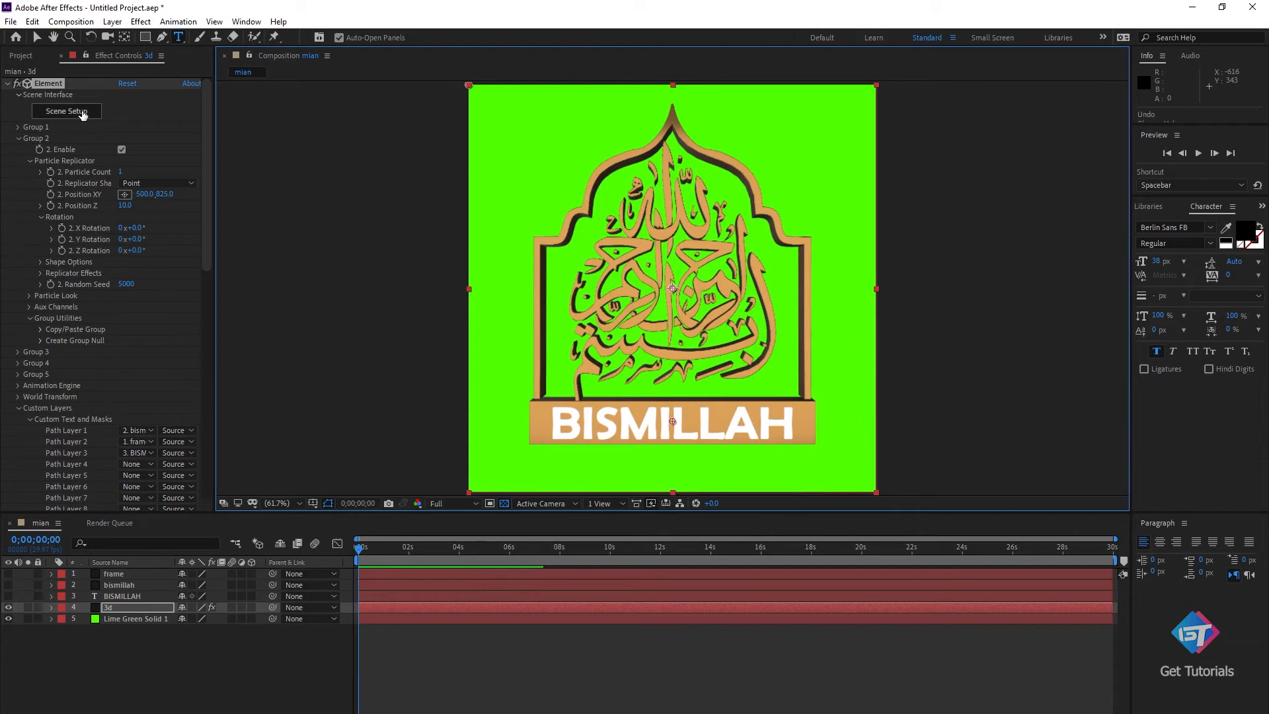
Set the scene's environment texture to Basic_2K_14.dds with brightness raised to 9.0%.
click(83, 112)
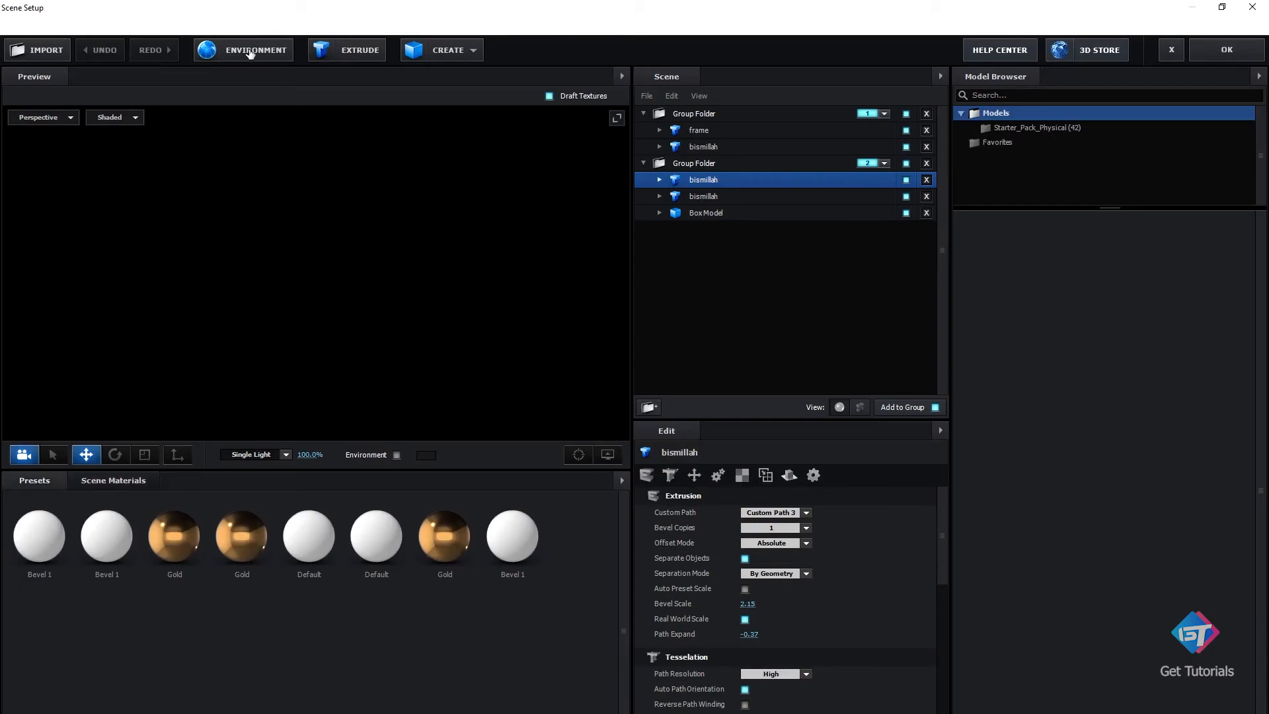
click(250, 52)
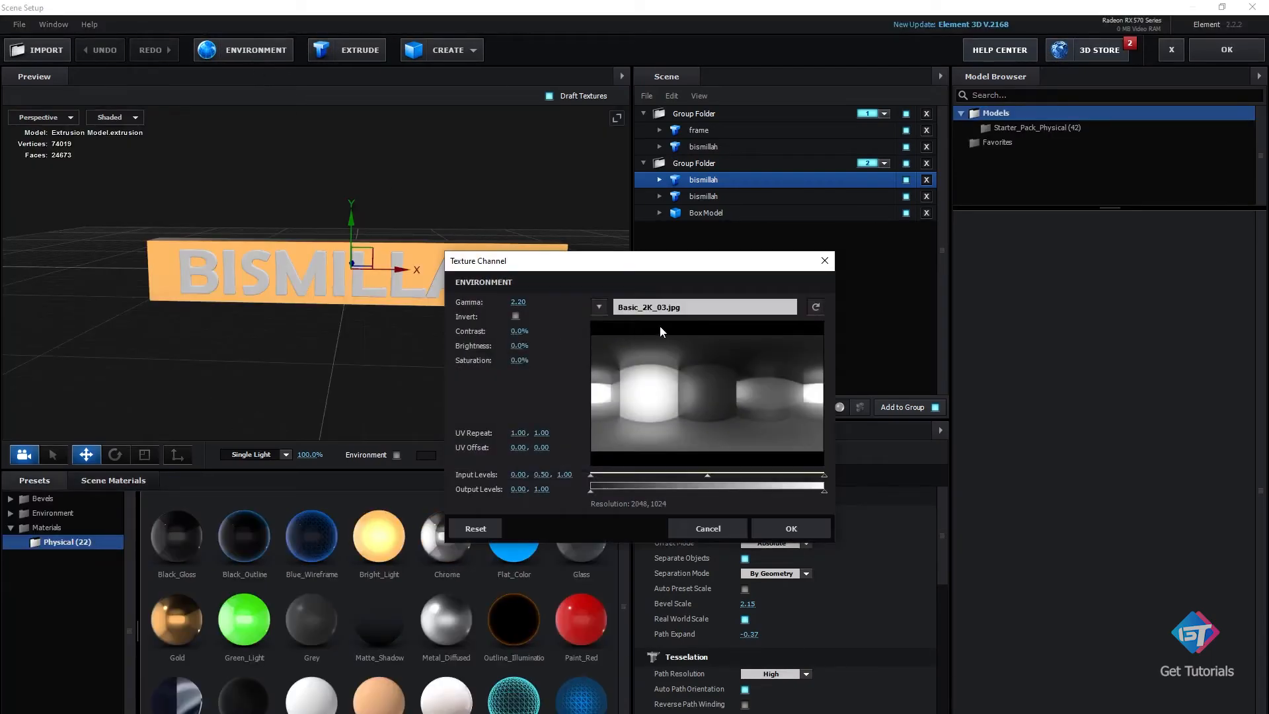
click(676, 308)
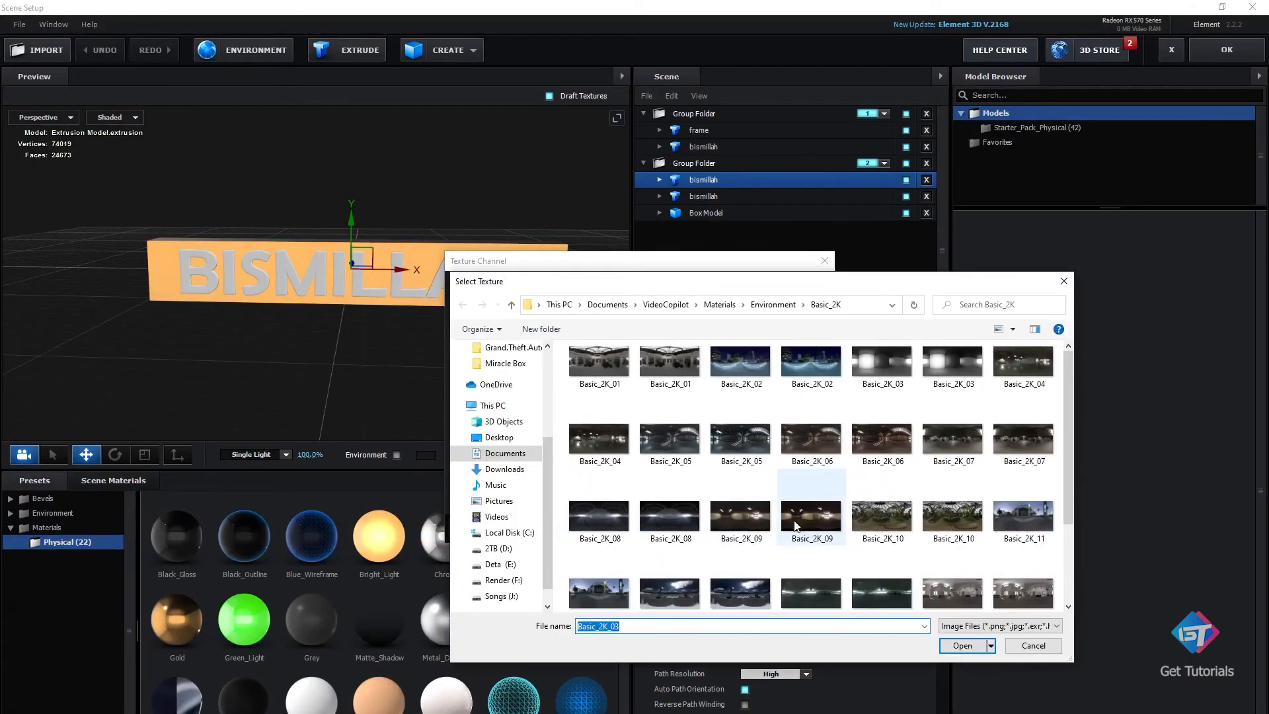
scroll(796, 526, down, 1)
click(970, 503)
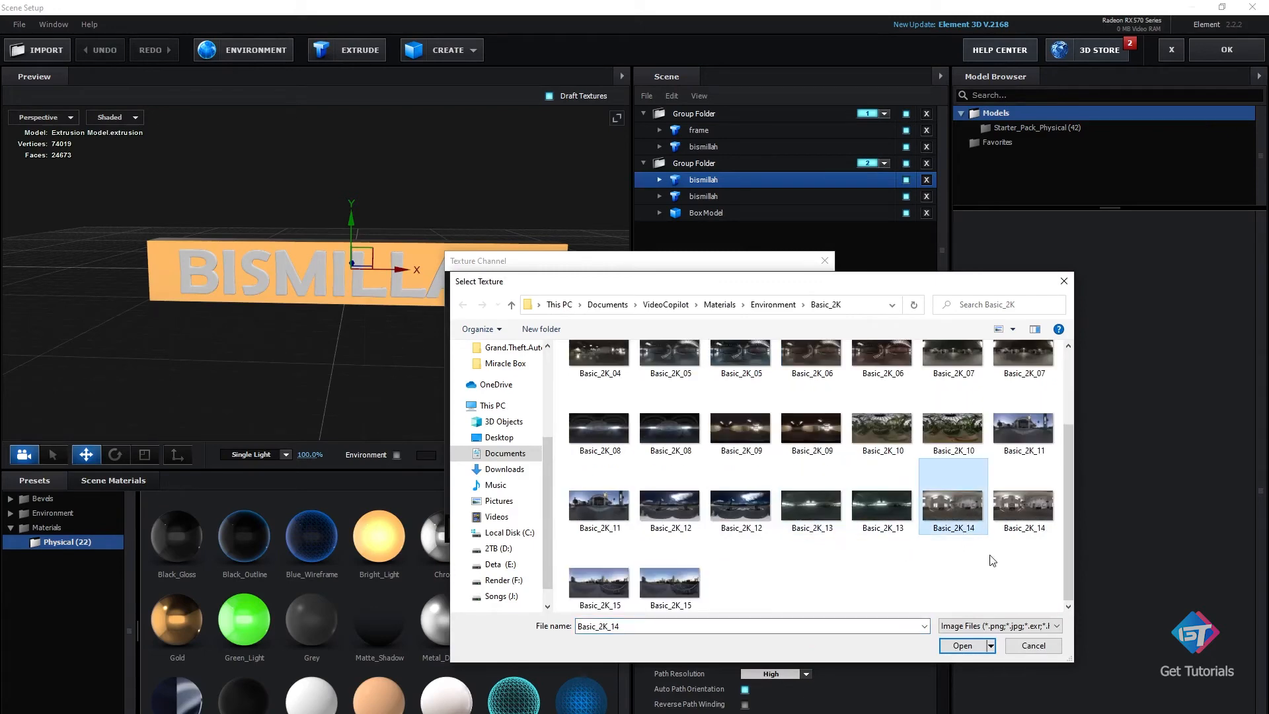
click(963, 646)
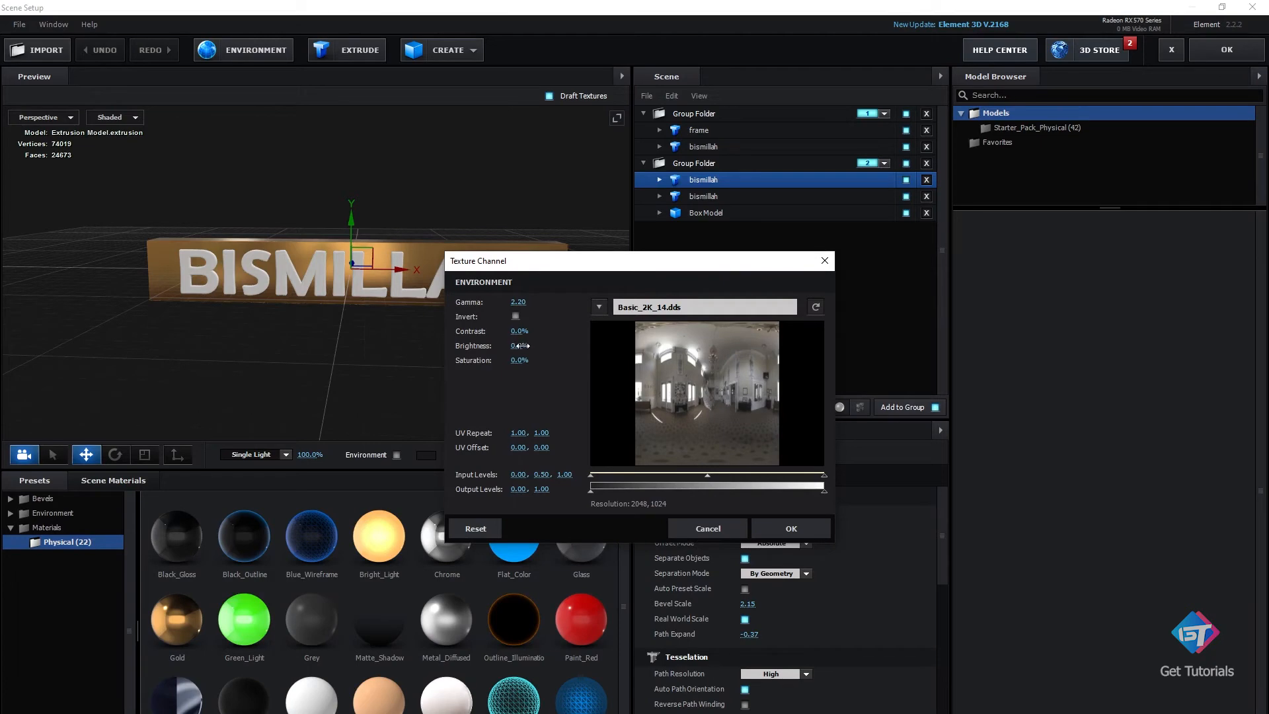
drag(520, 346, 536, 353)
click(790, 528)
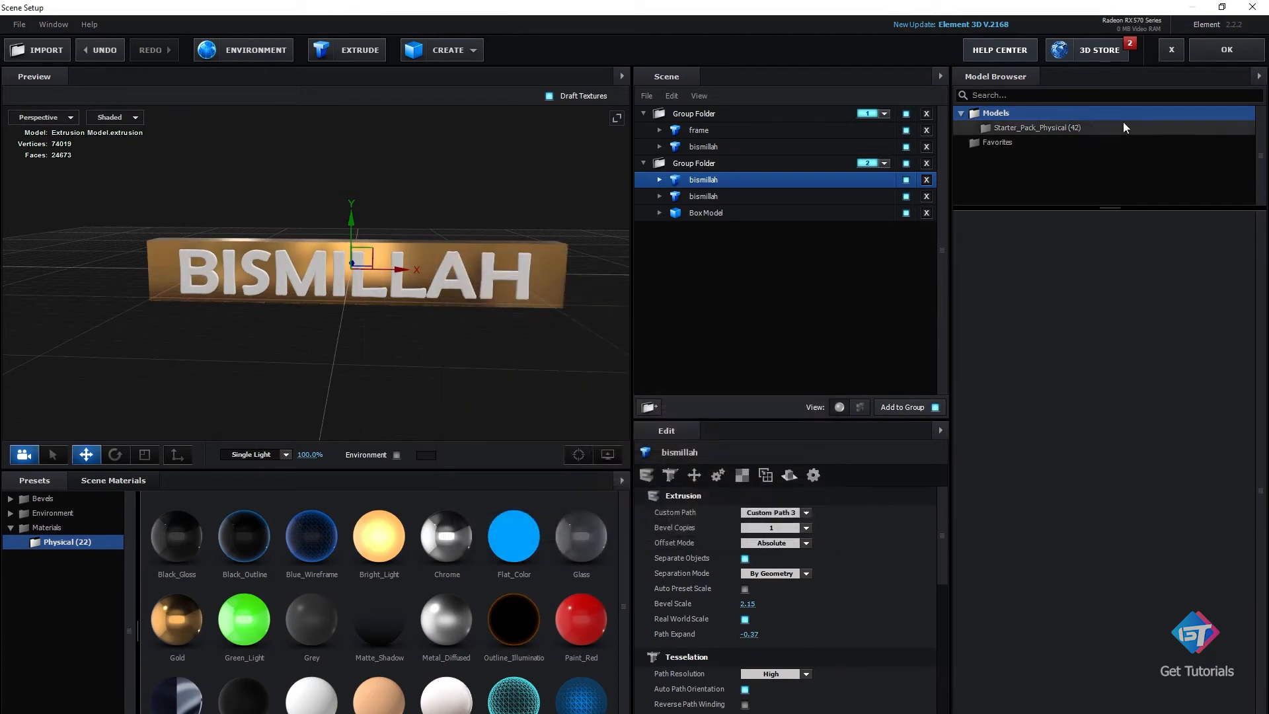
Inspect group 1's frame and calligraphy under the new environment and accept the scene setup.
click(704, 116)
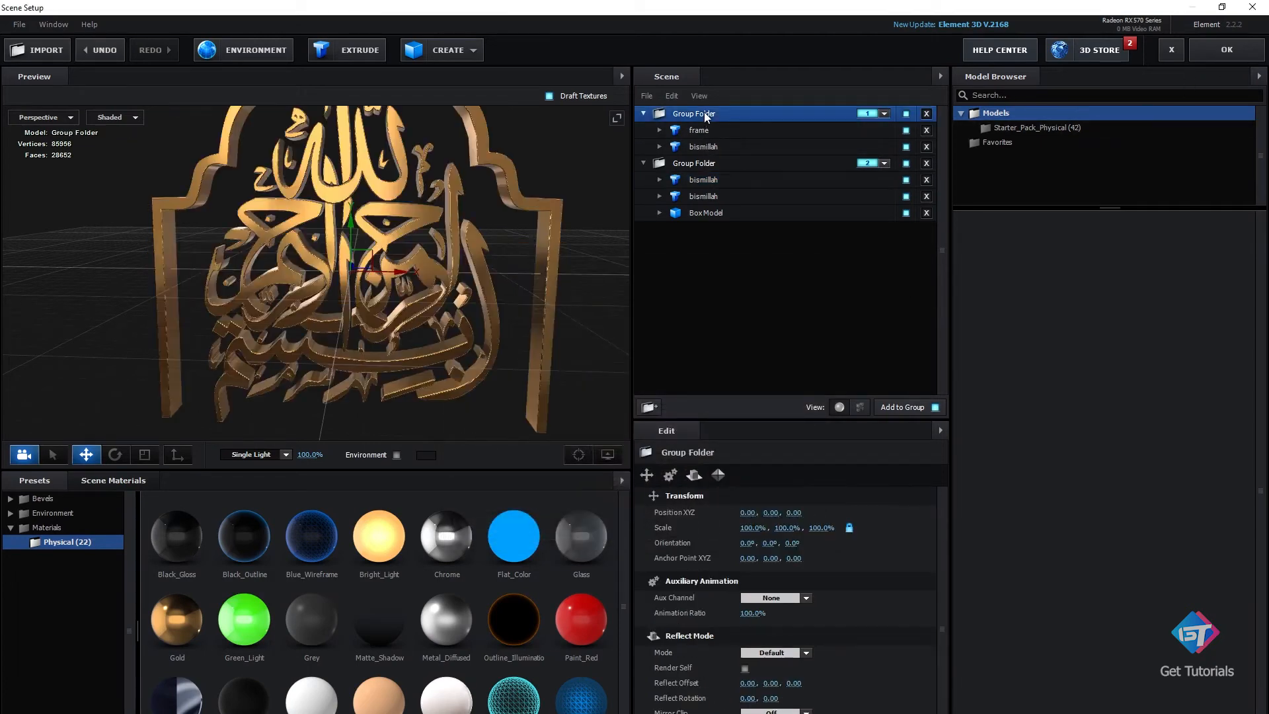
drag(495, 203, 449, 312)
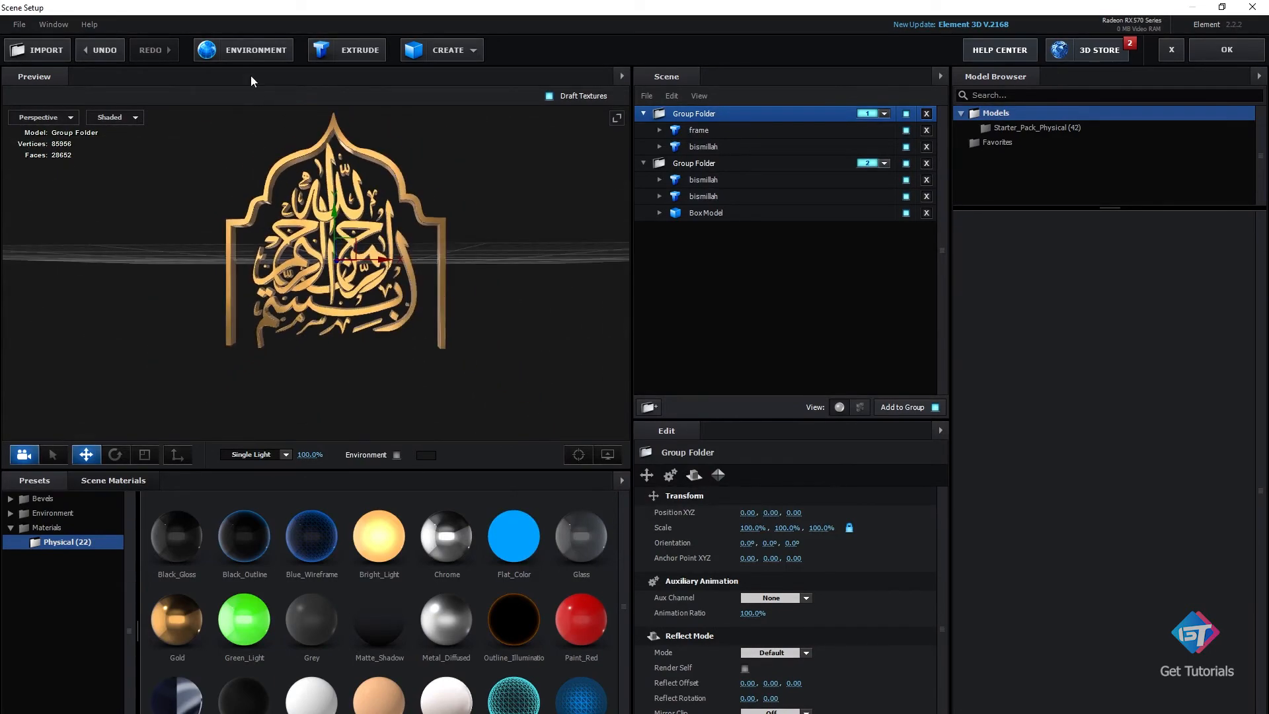
click(247, 56)
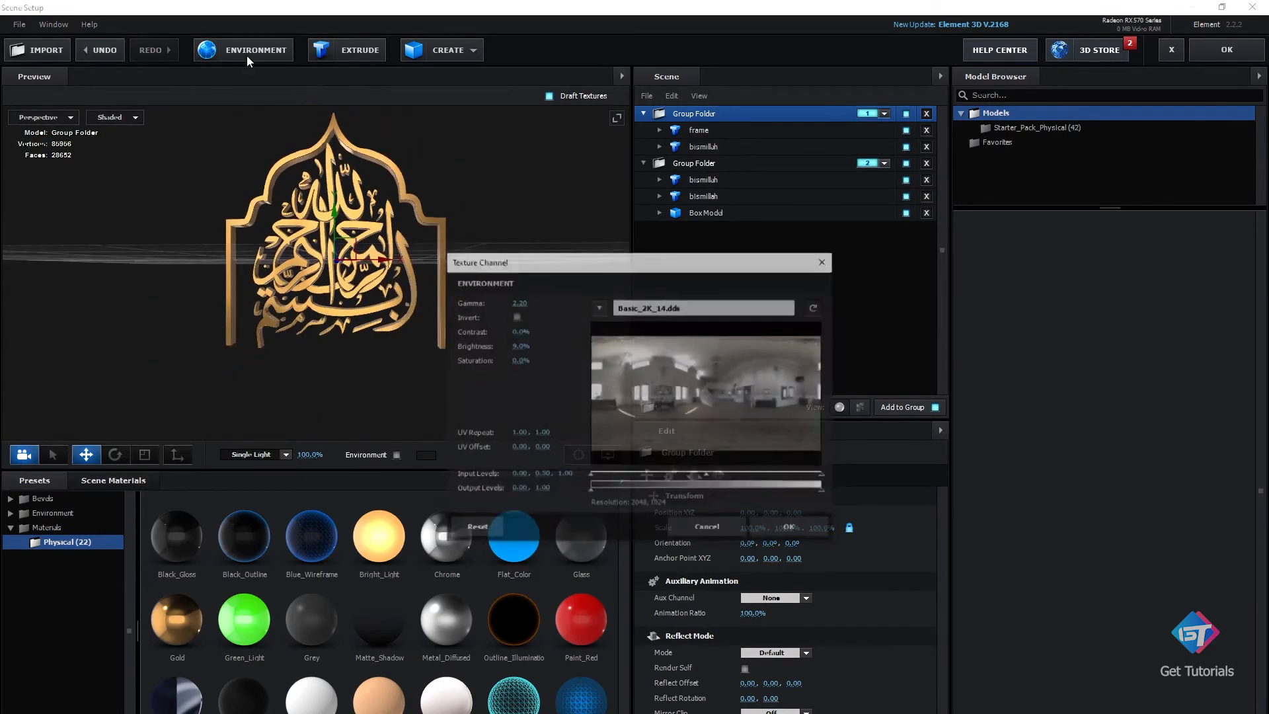
click(711, 529)
click(1227, 50)
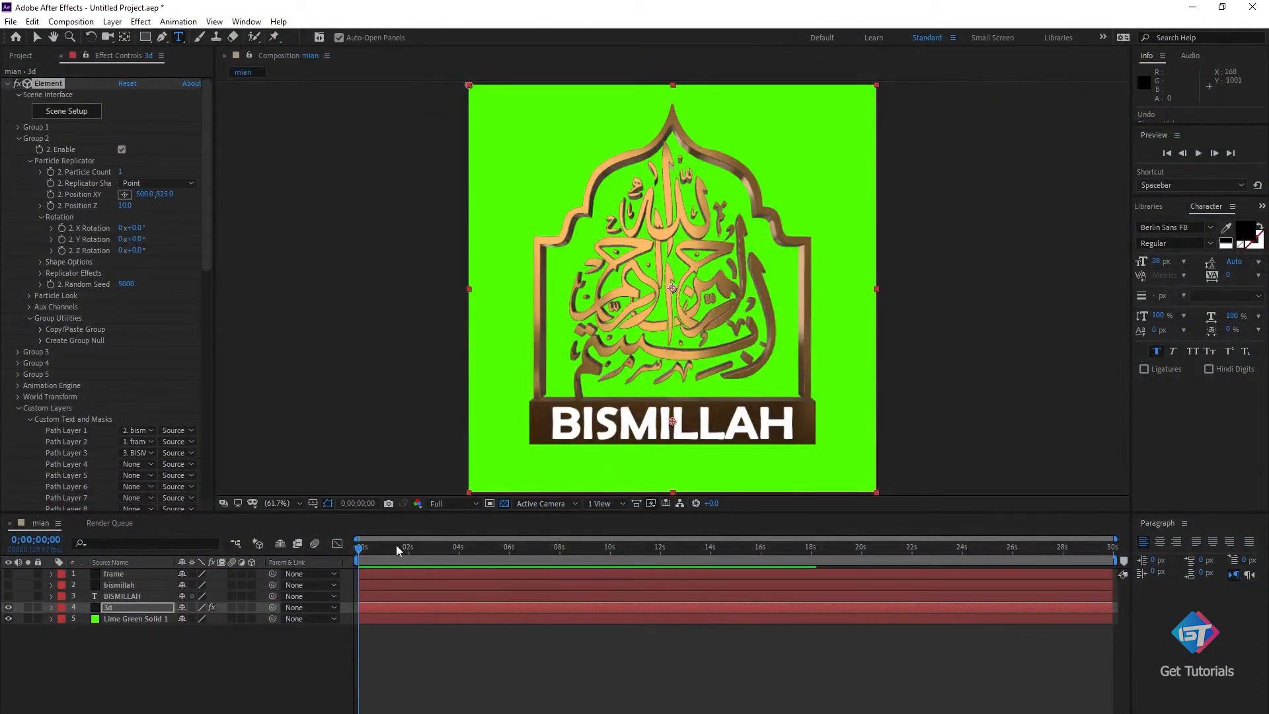
click(356, 554)
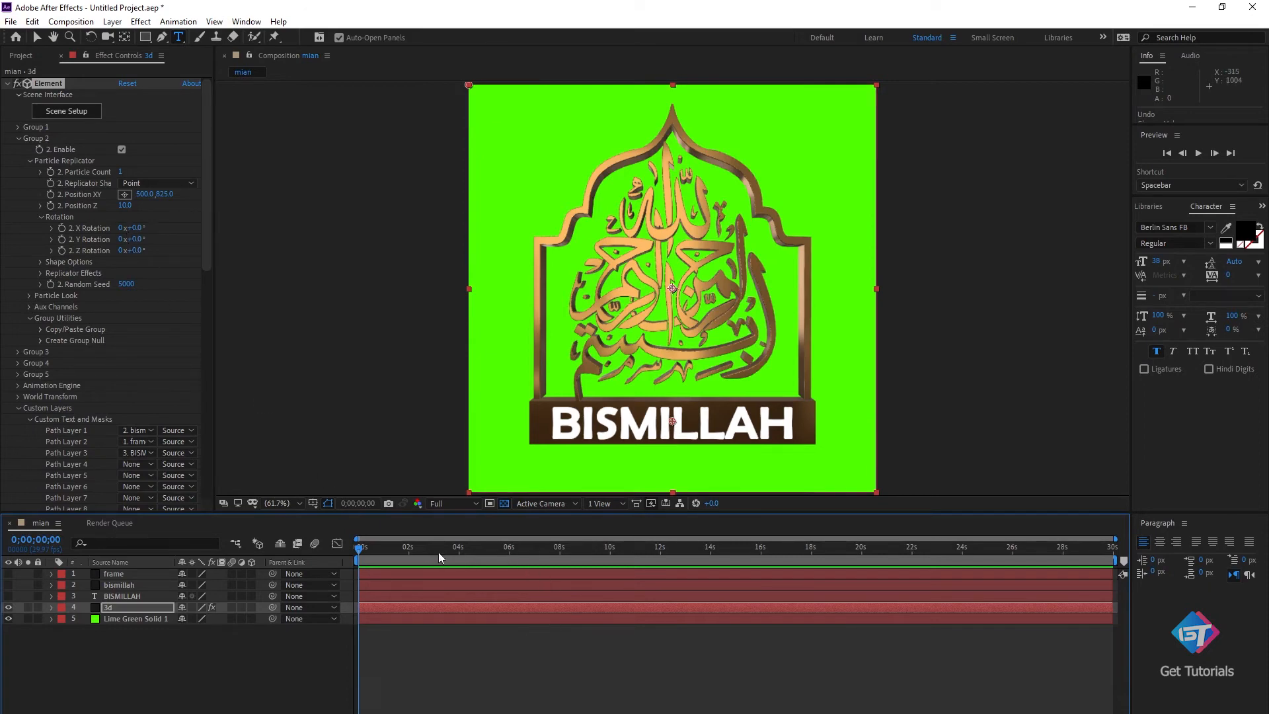
drag(401, 548, 350, 546)
Reopen the scene setup and move the bismillah calligraphy model out of the group 1 folder, leaving the frame inside.
click(56, 113)
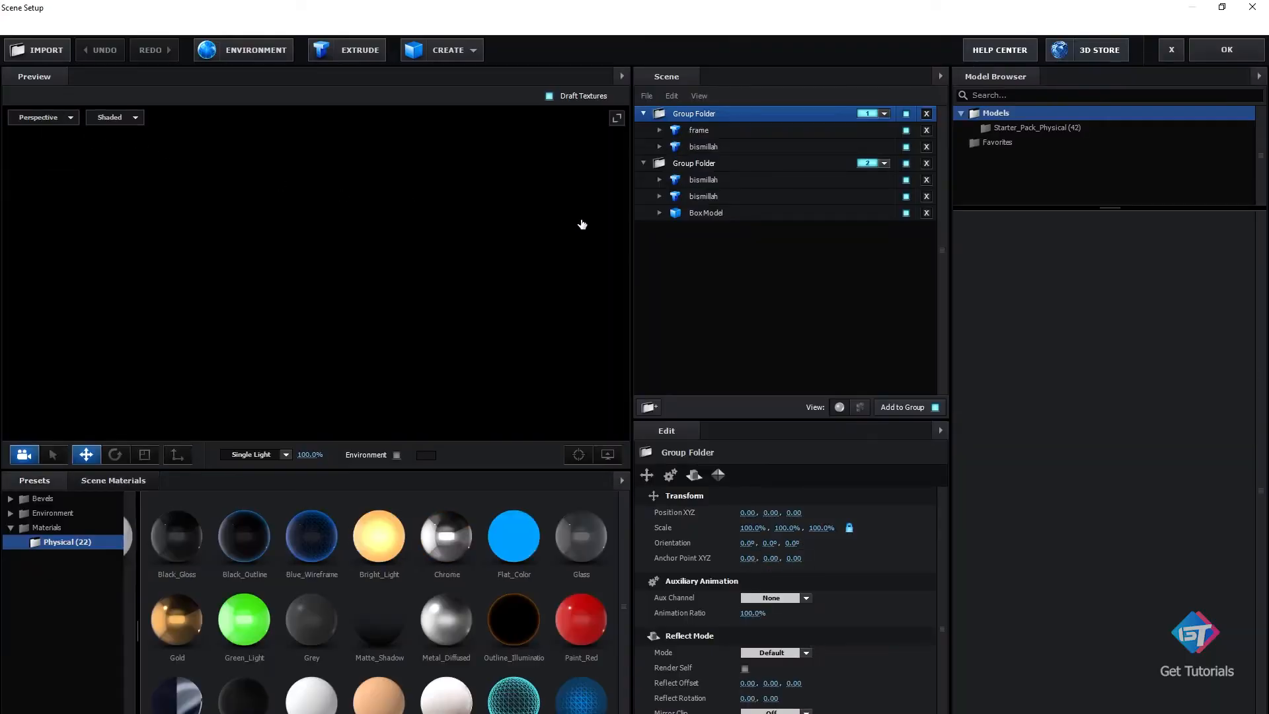
click(715, 144)
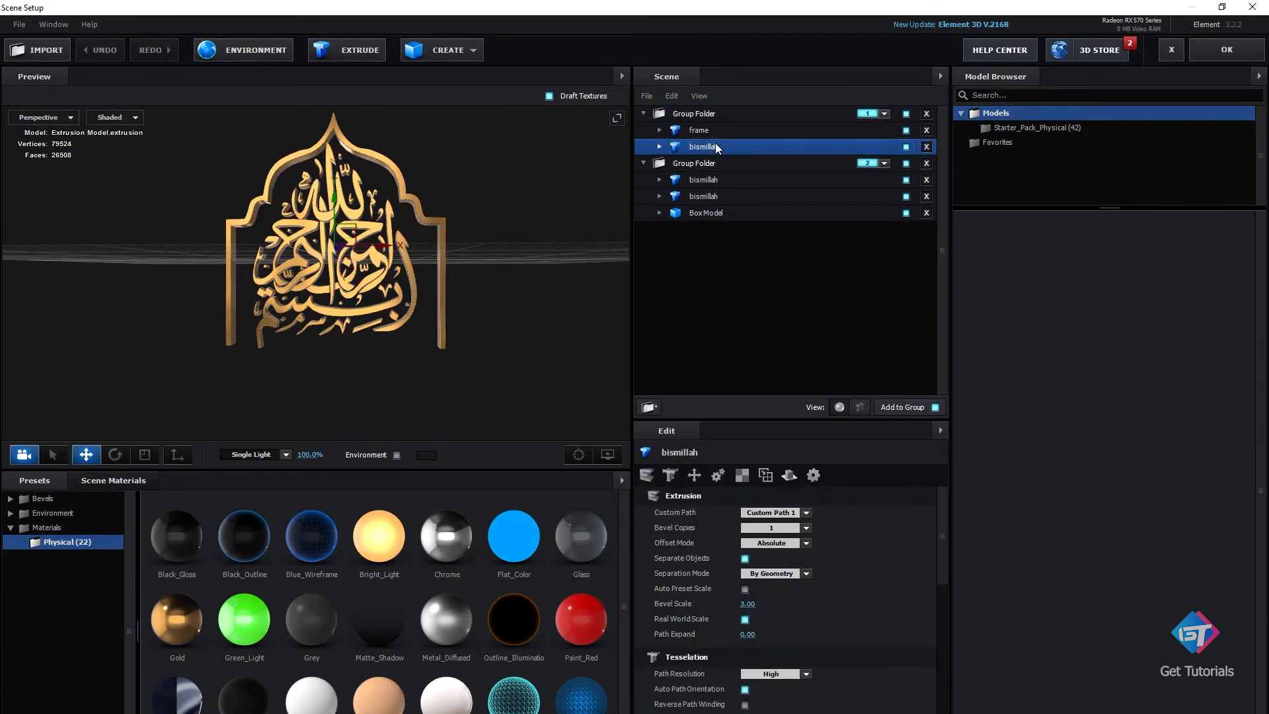
click(642, 162)
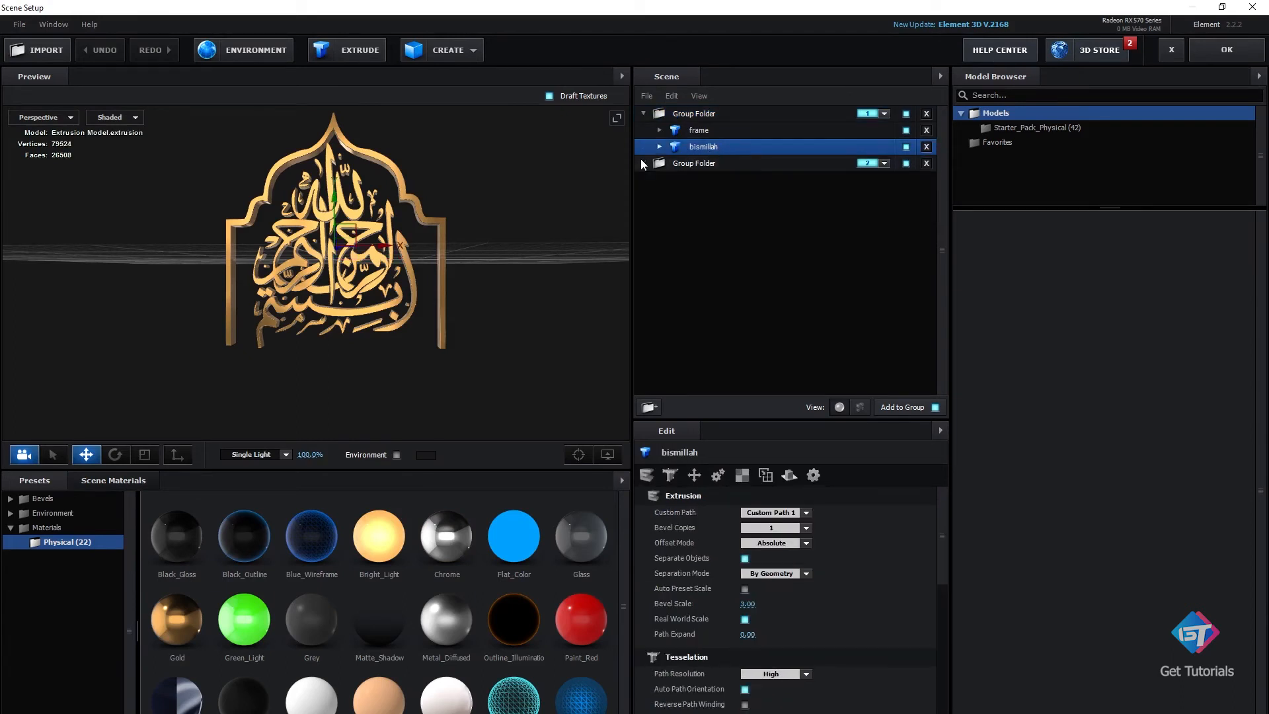
click(642, 162)
click(695, 149)
click(694, 128)
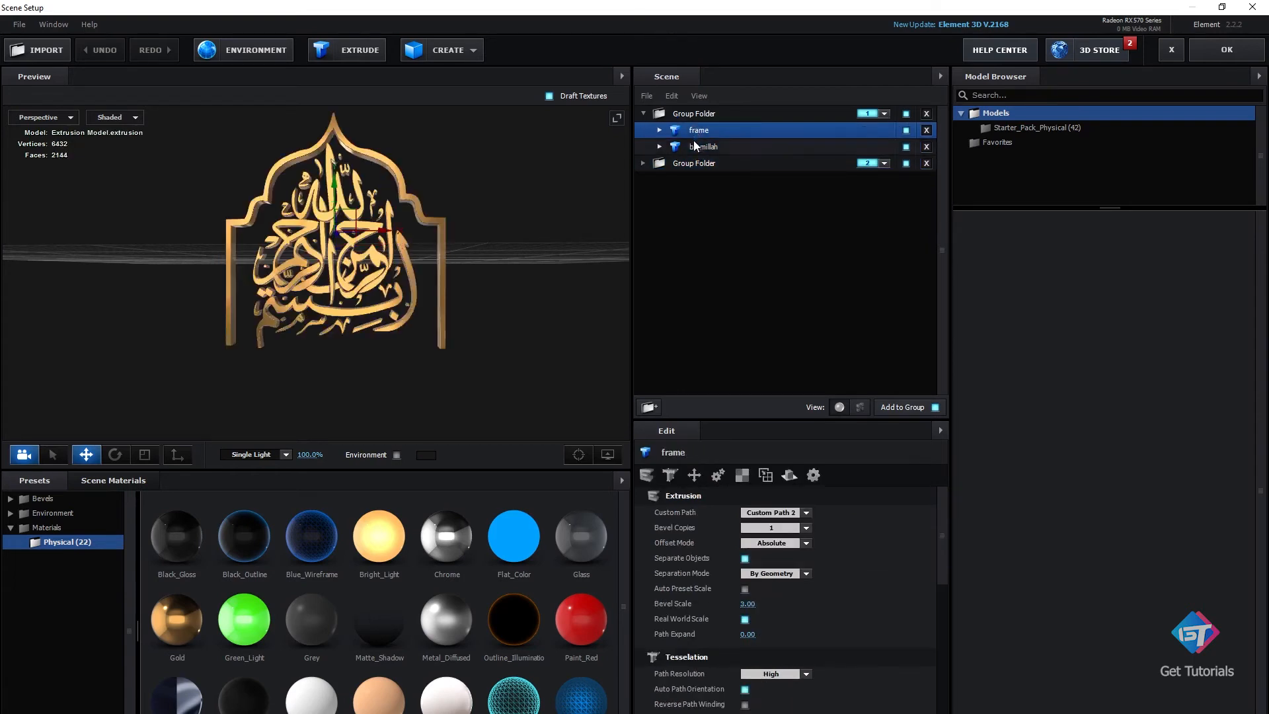
click(693, 145)
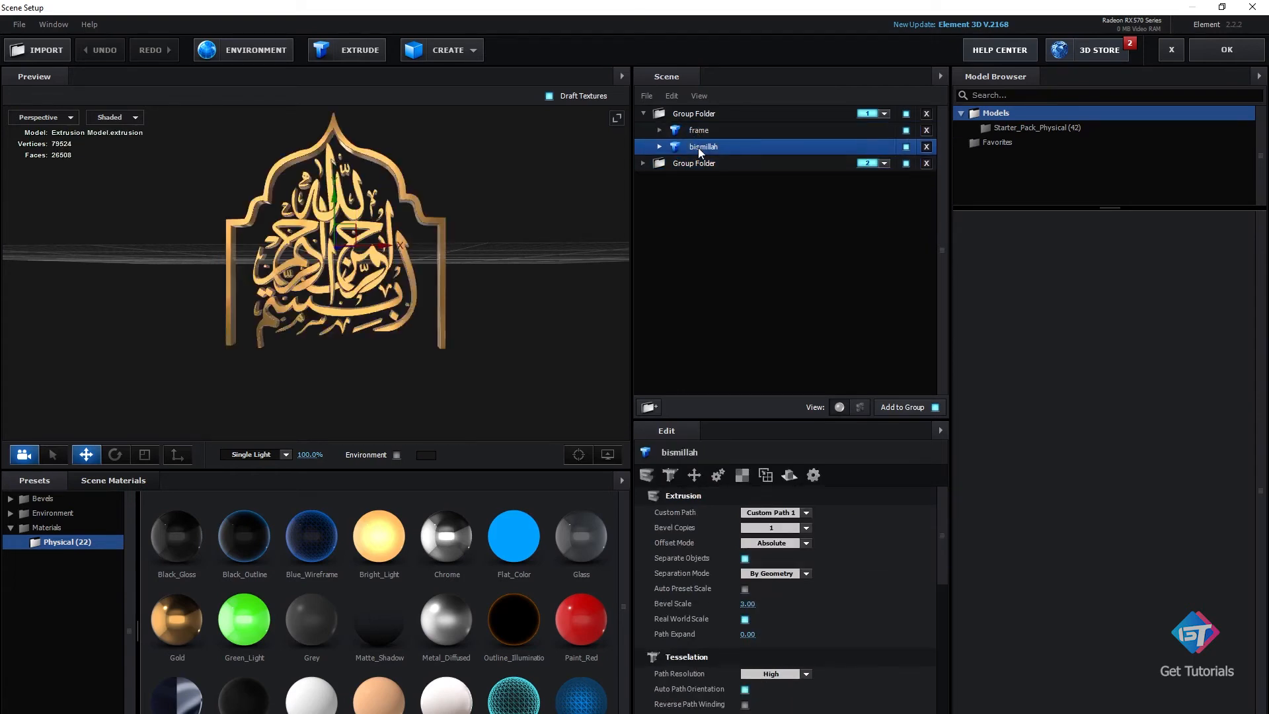
drag(698, 148, 698, 242)
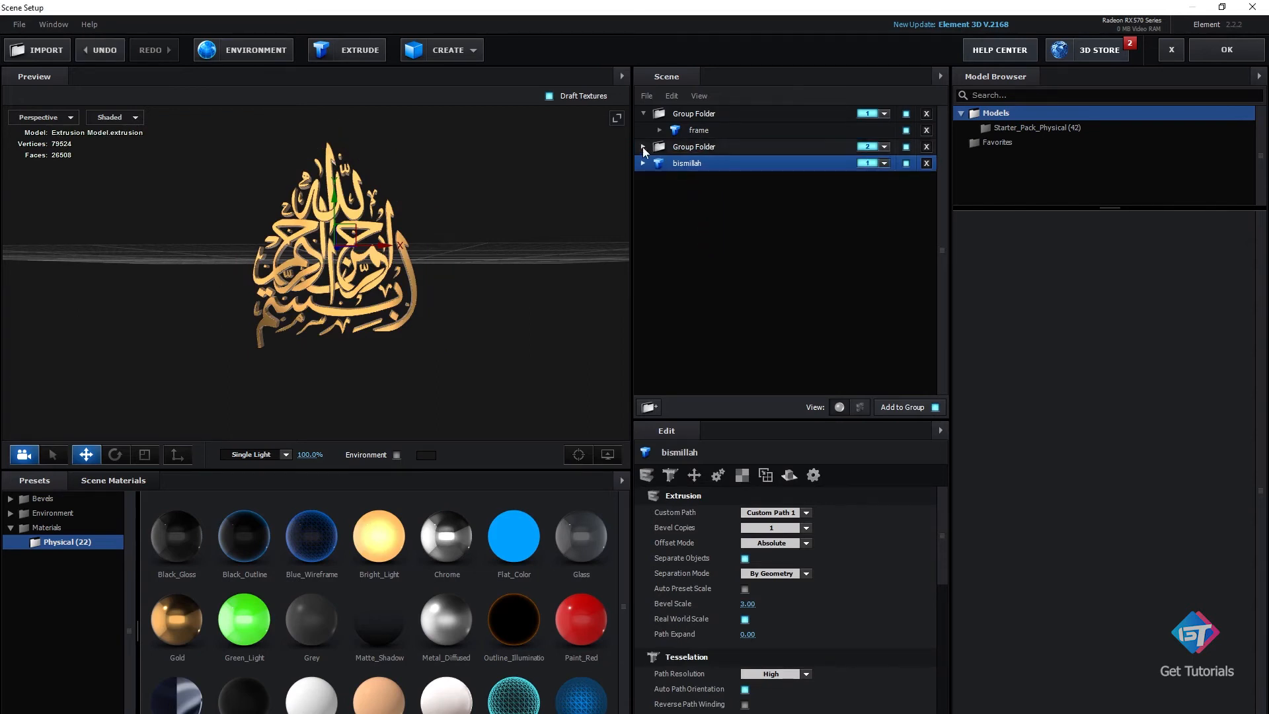
Create a new group folder assigned to group 3, place the bismillah calligraphy model in it and accept the scene setup.
click(648, 407)
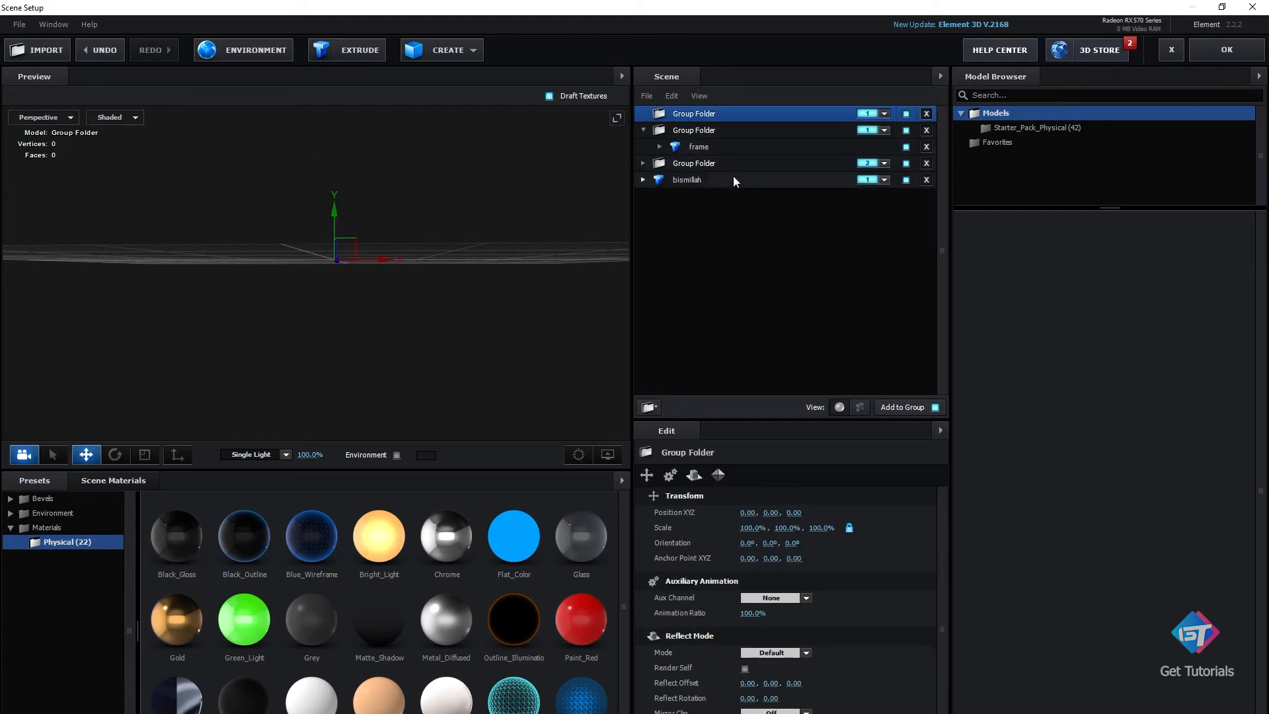
click(875, 113)
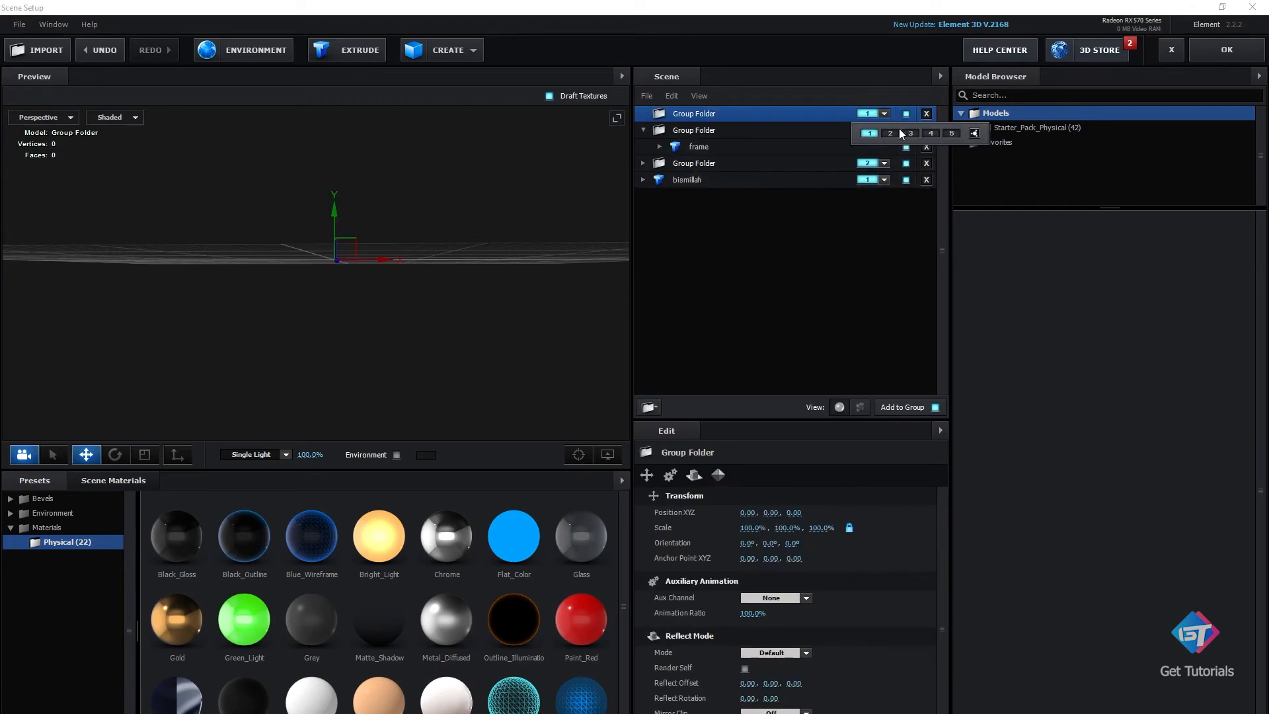
click(910, 133)
drag(693, 181, 725, 113)
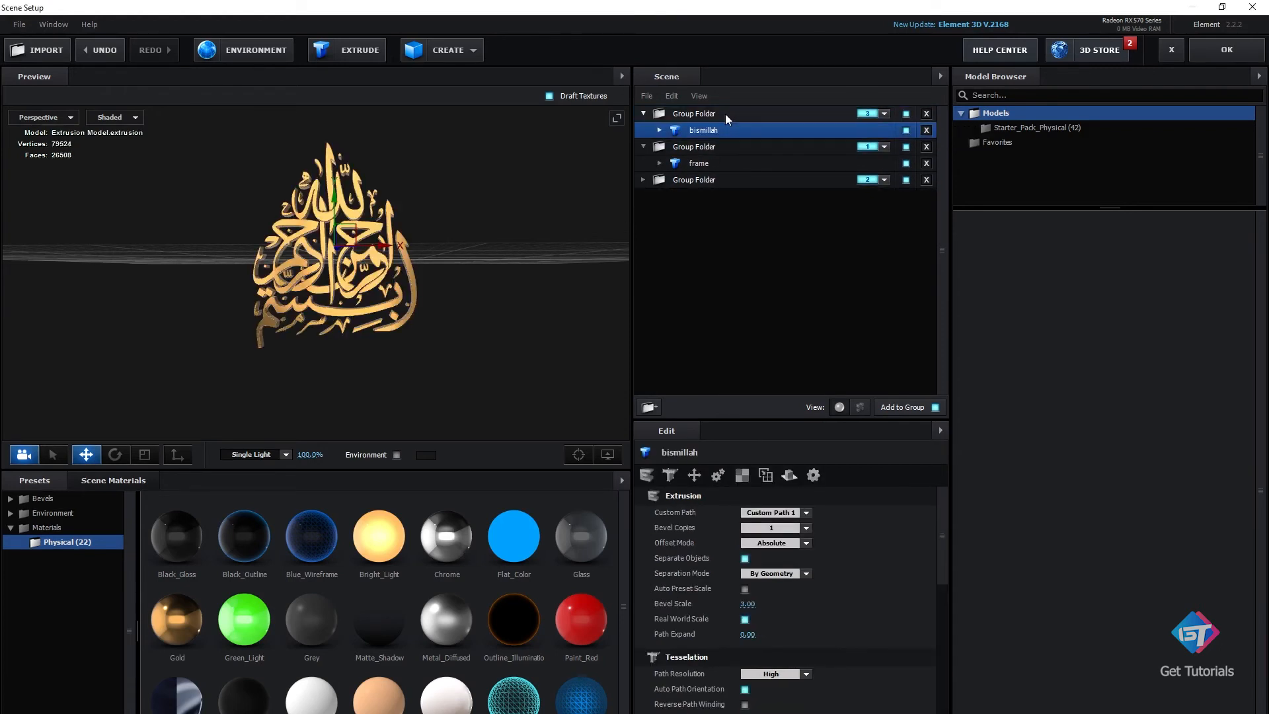
click(645, 113)
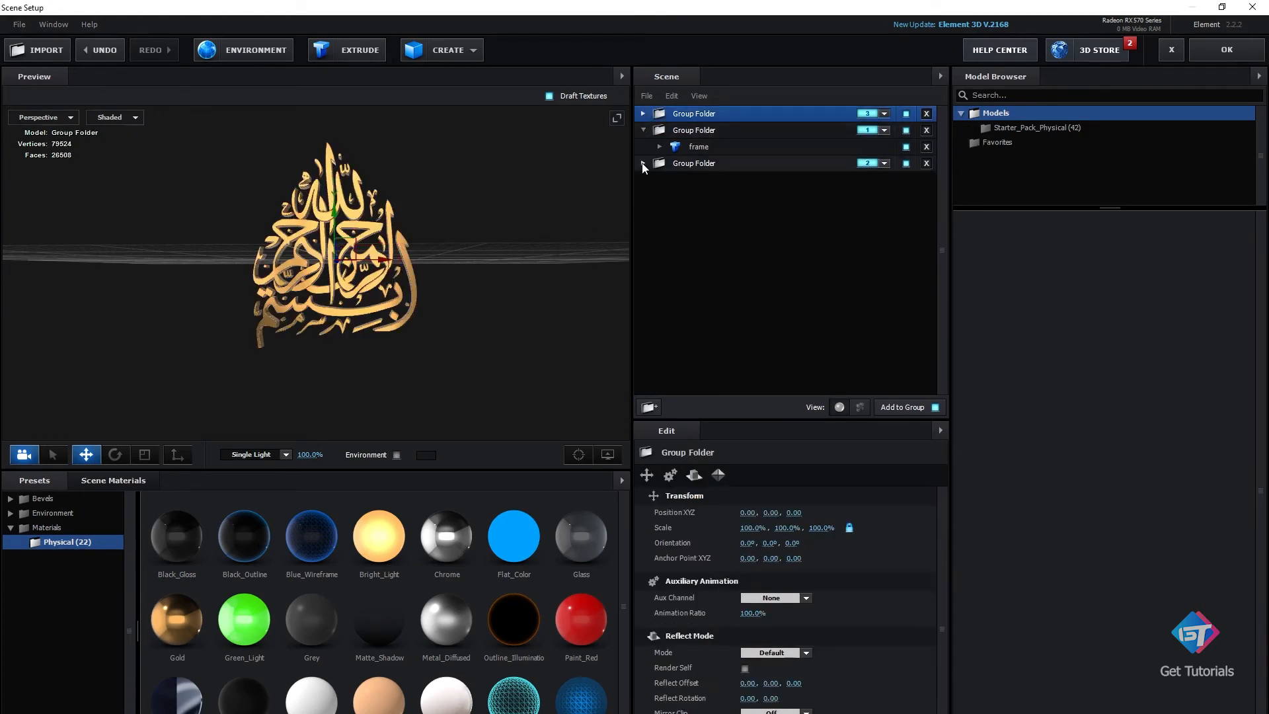
click(643, 163)
click(644, 130)
click(639, 146)
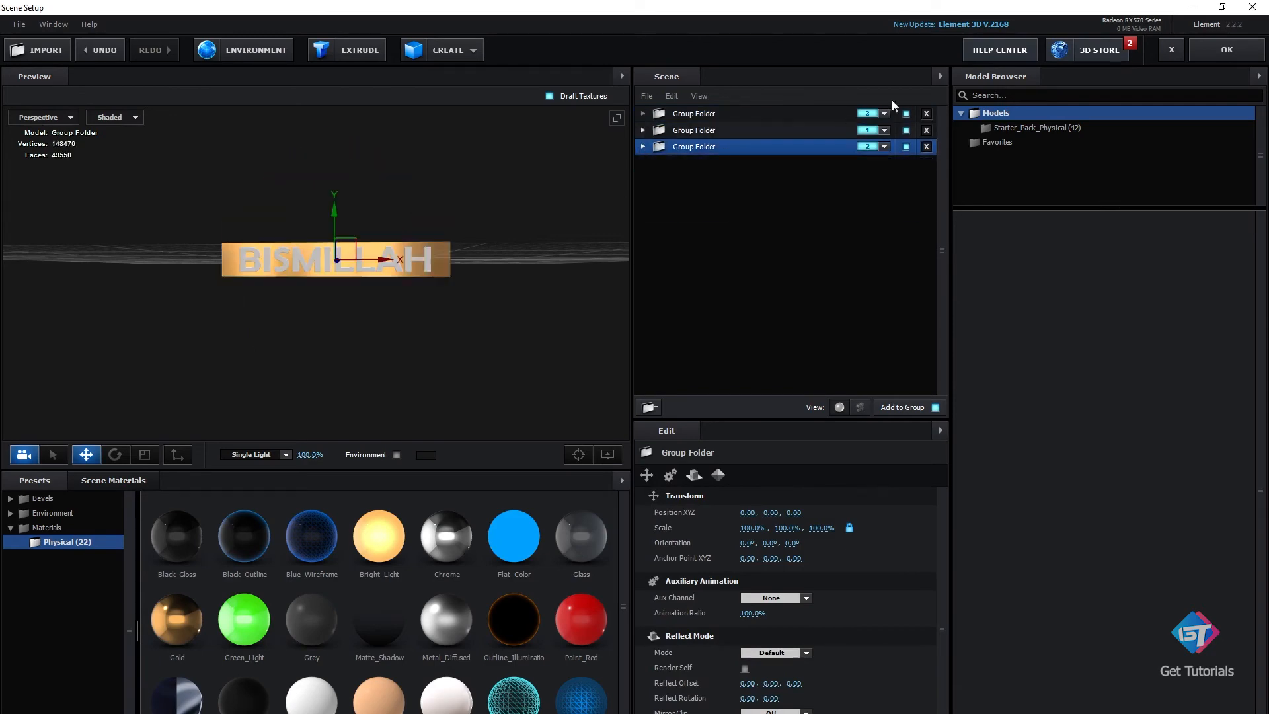
click(1227, 53)
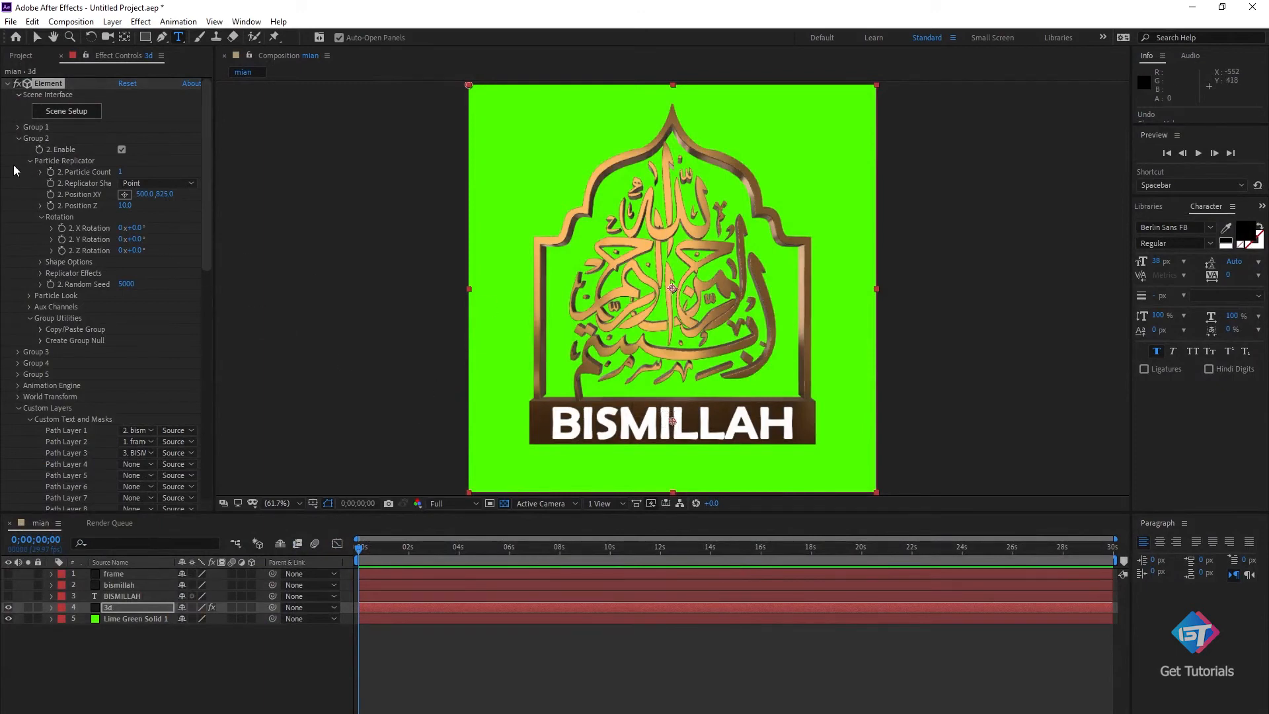
Start keyframing Twist Y and Phase Y at 0° in Group 3's Deform Twist settings at time zero, and show the 3d layer's keyframes.
click(17, 139)
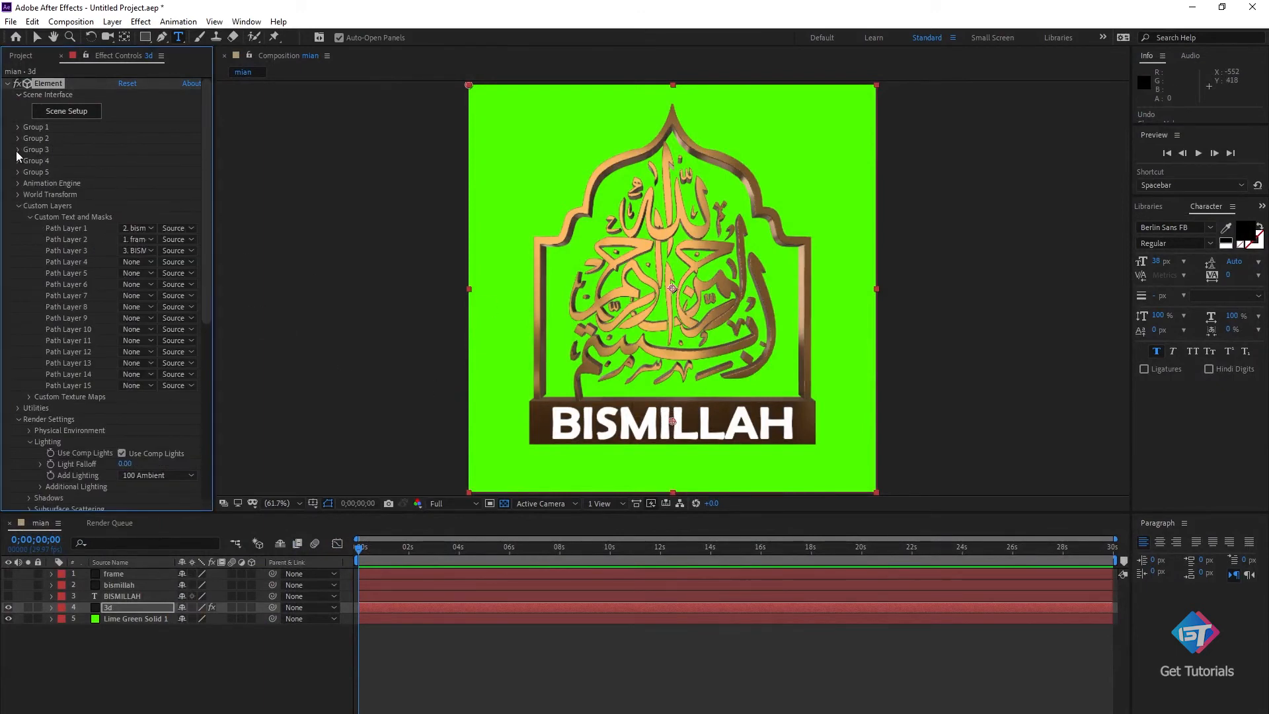
click(18, 150)
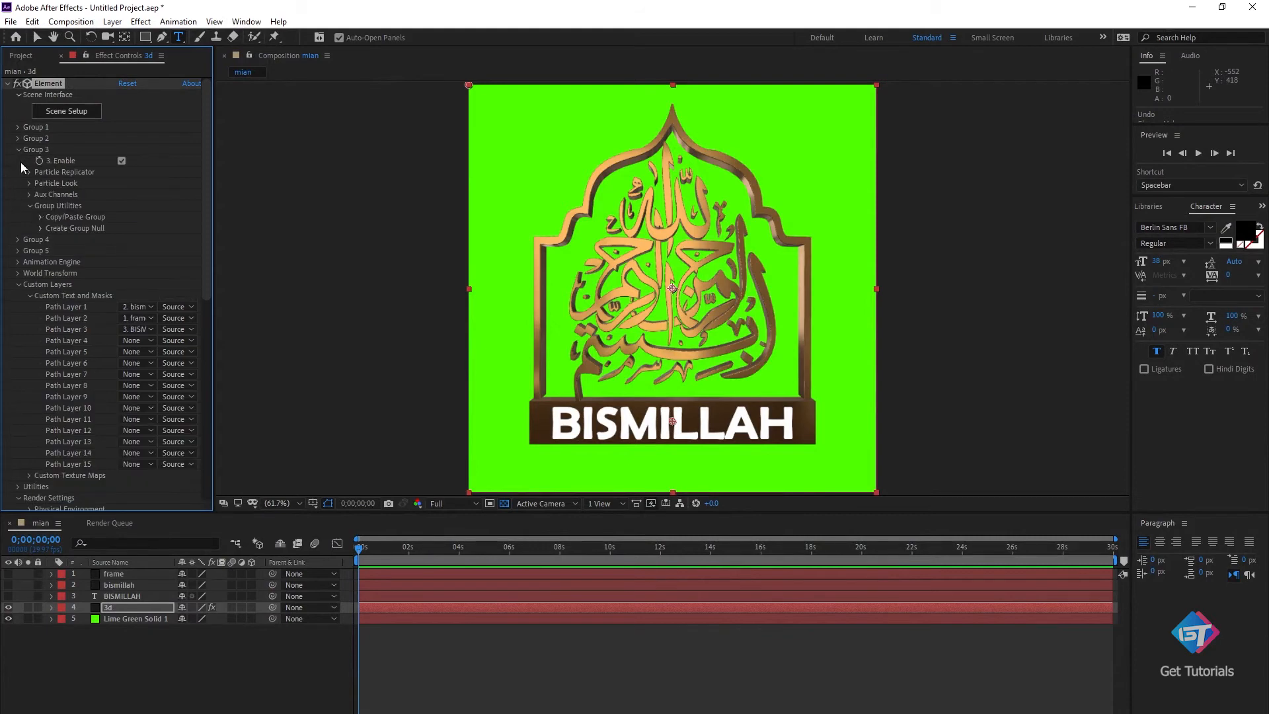
click(29, 172)
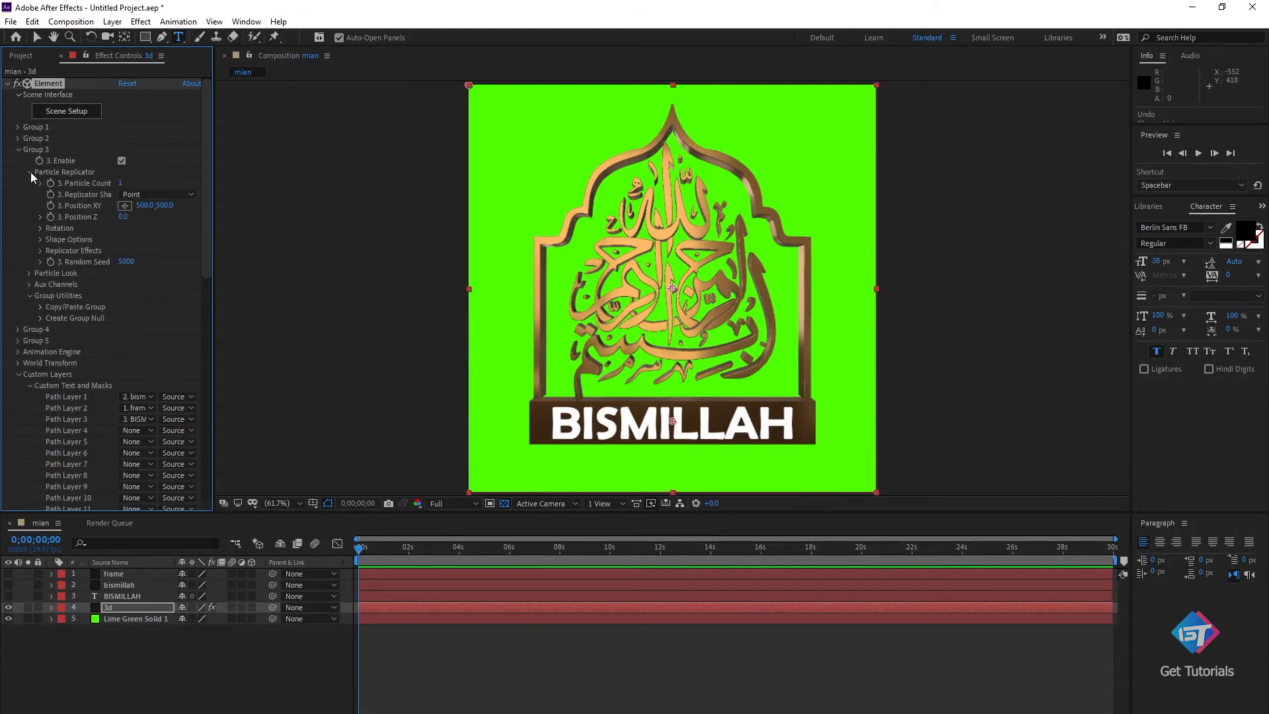
click(26, 274)
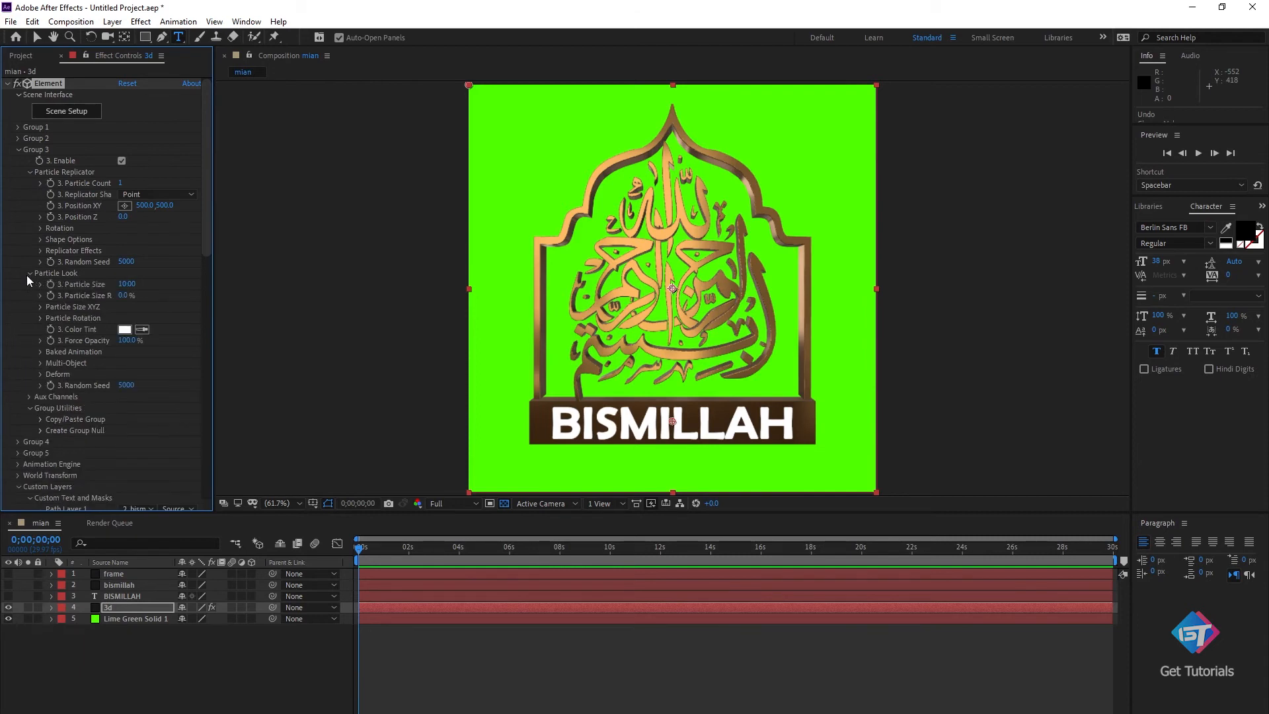
click(41, 375)
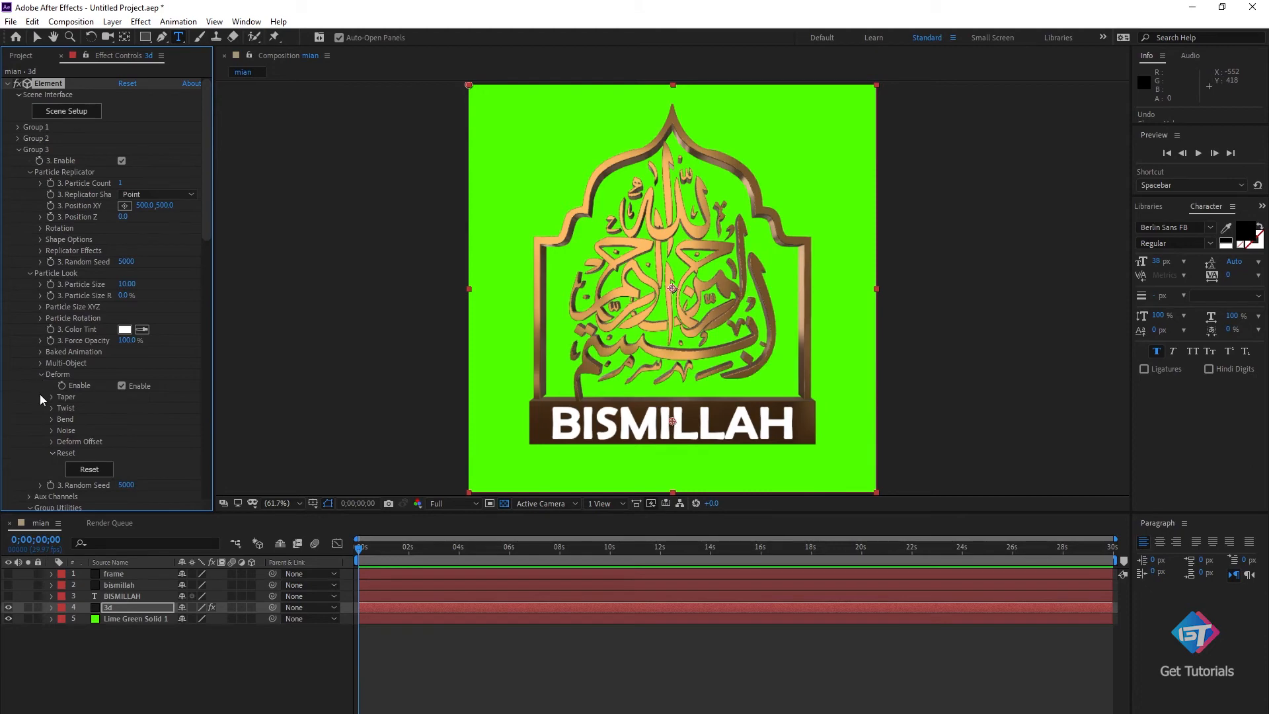
click(51, 408)
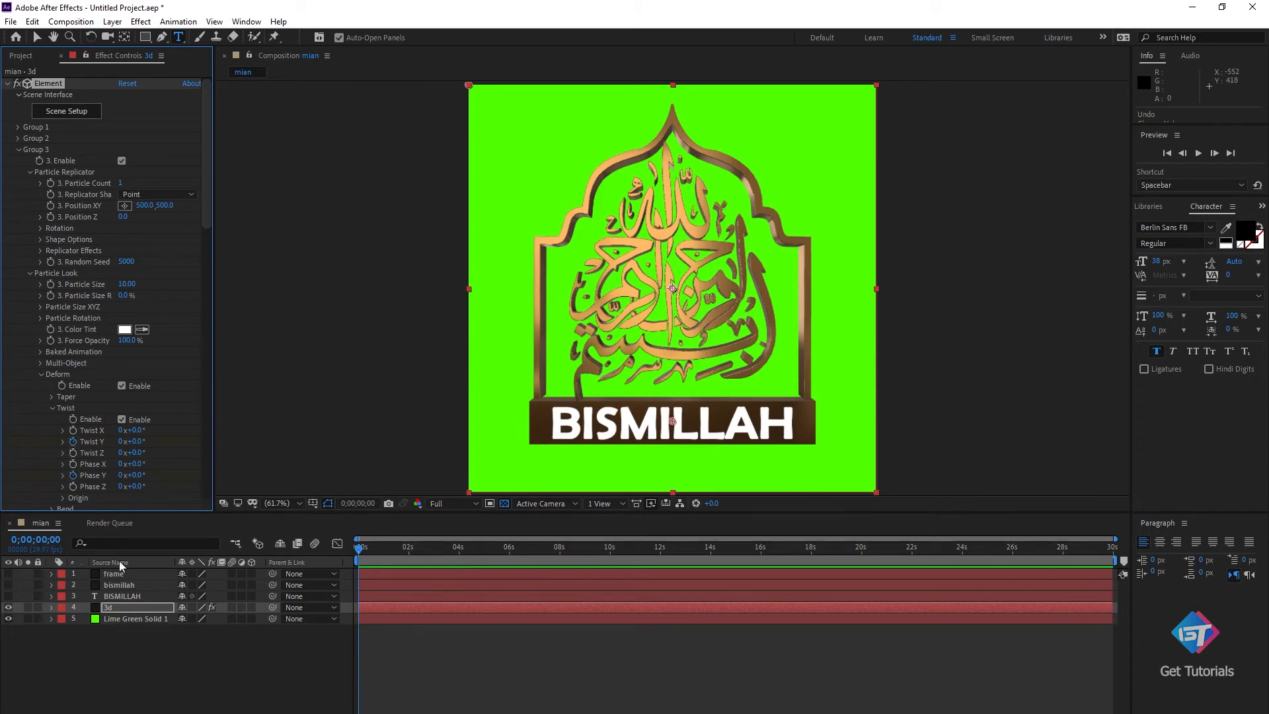
click(132, 605)
key(u)
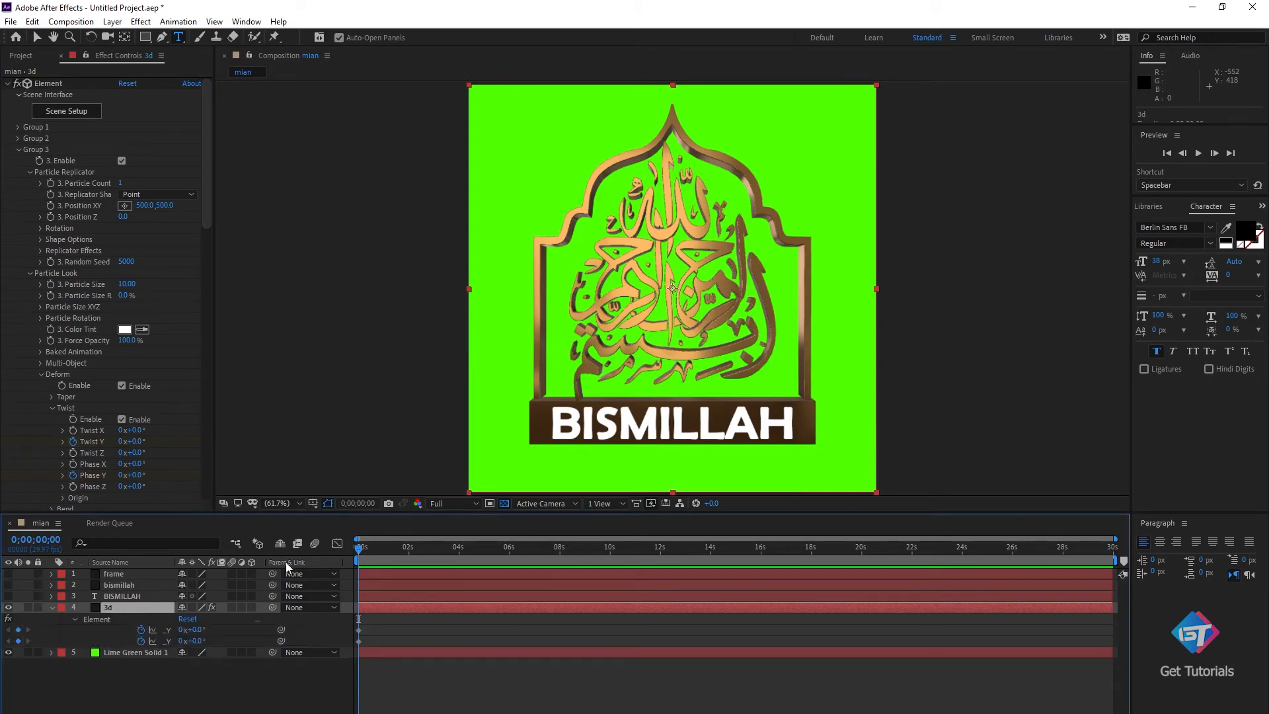
Keyframe Group 3's Twist Y at 60° at 0;00;01;03.
drag(359, 547, 386, 555)
click(138, 442)
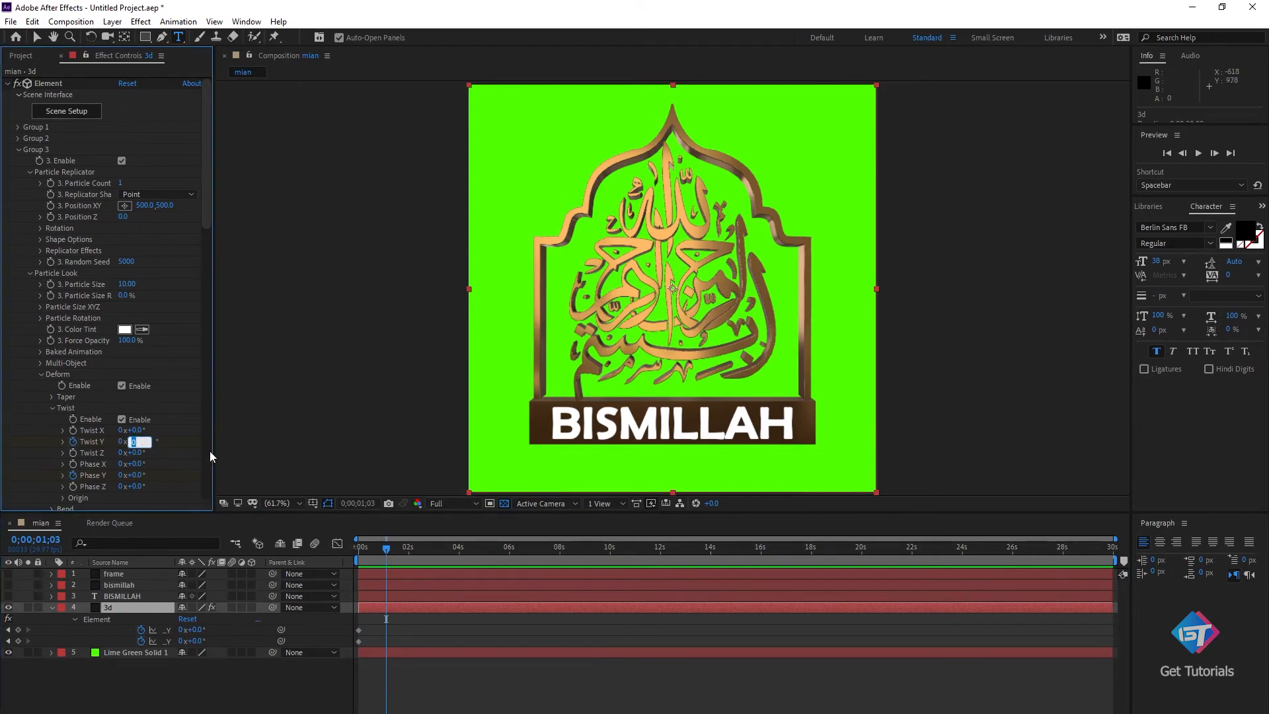
text(6)
key(Return)
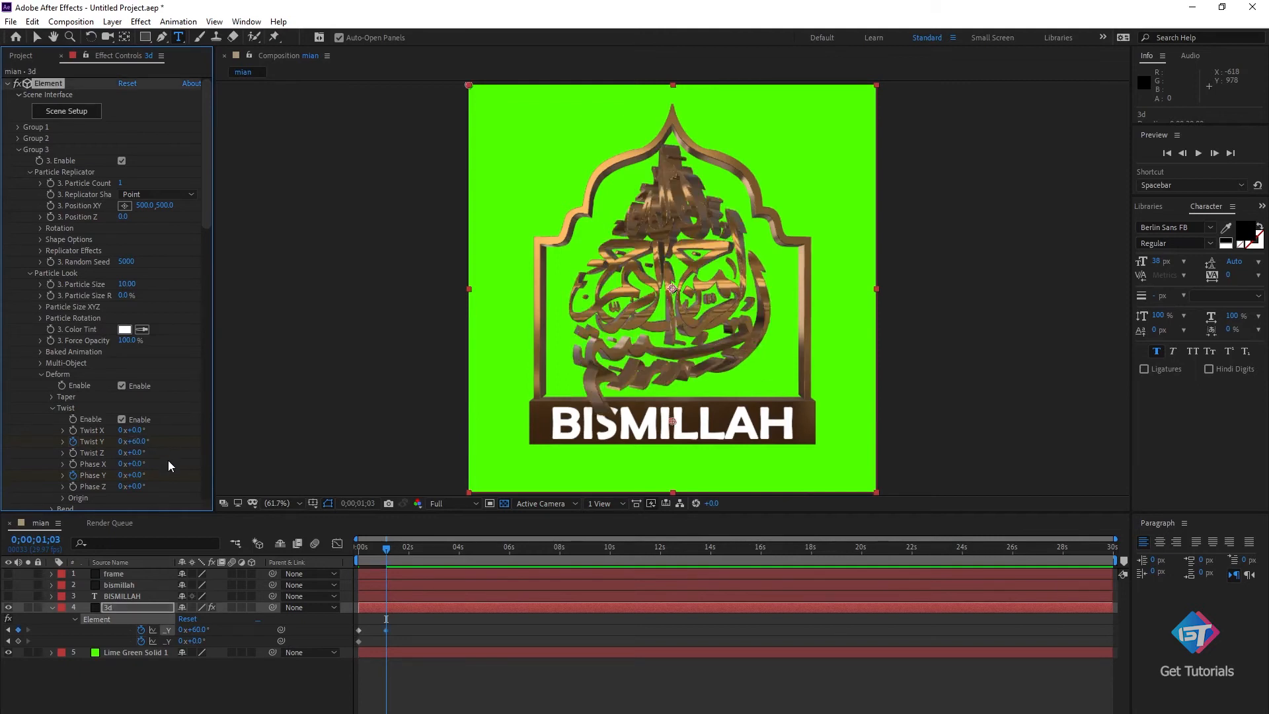
Keyframe Group 3's twist Phase Y at 360° (one full turn) at 0;00;02;09.
drag(387, 548, 416, 551)
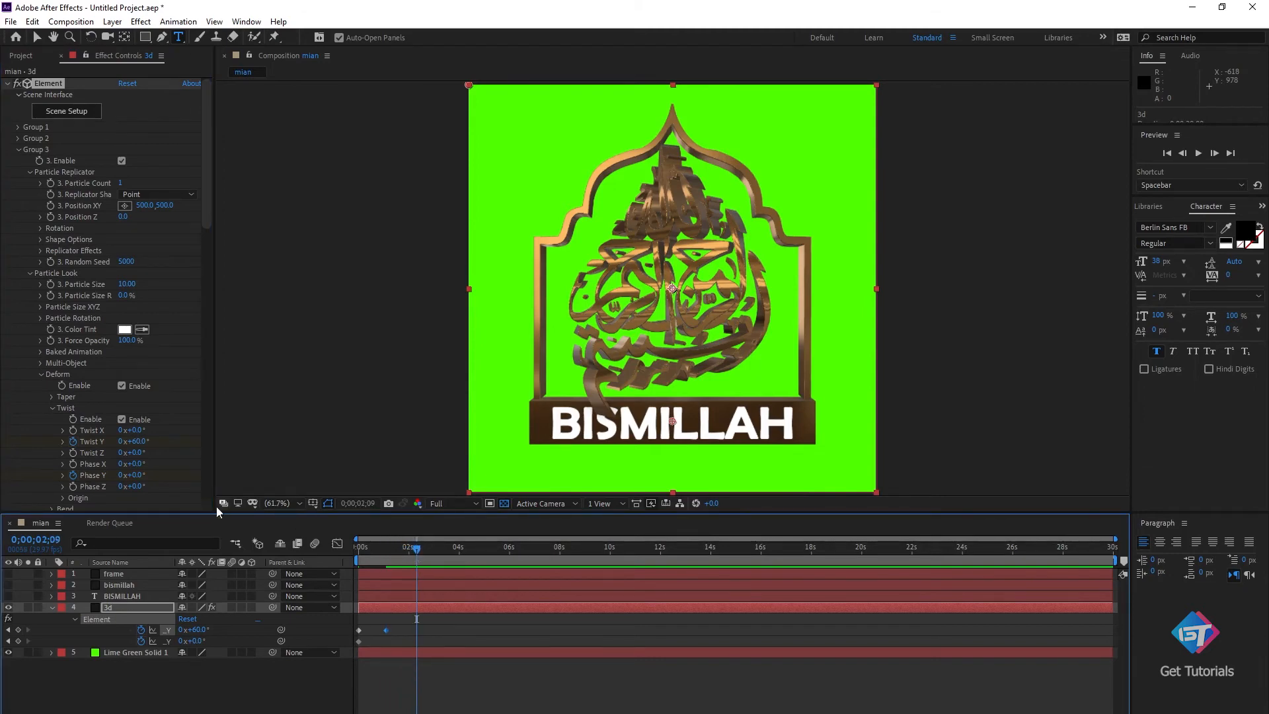
click(138, 476)
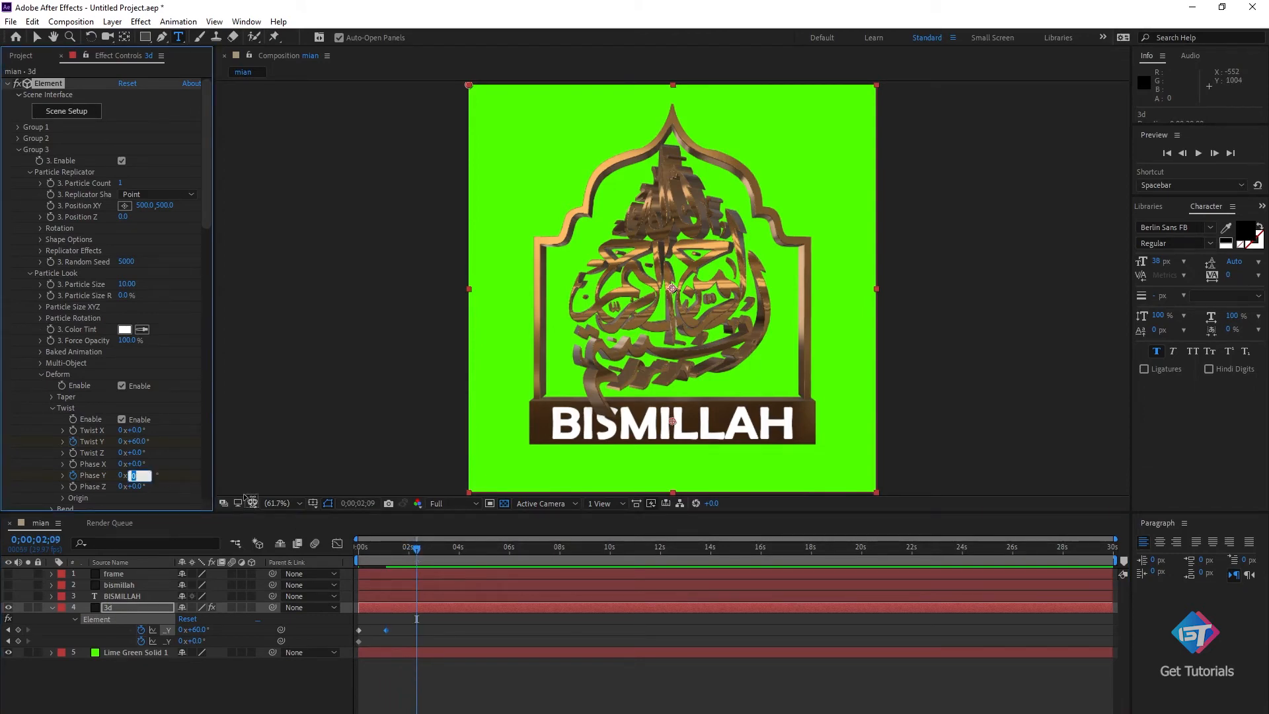
text(360)
key(Return)
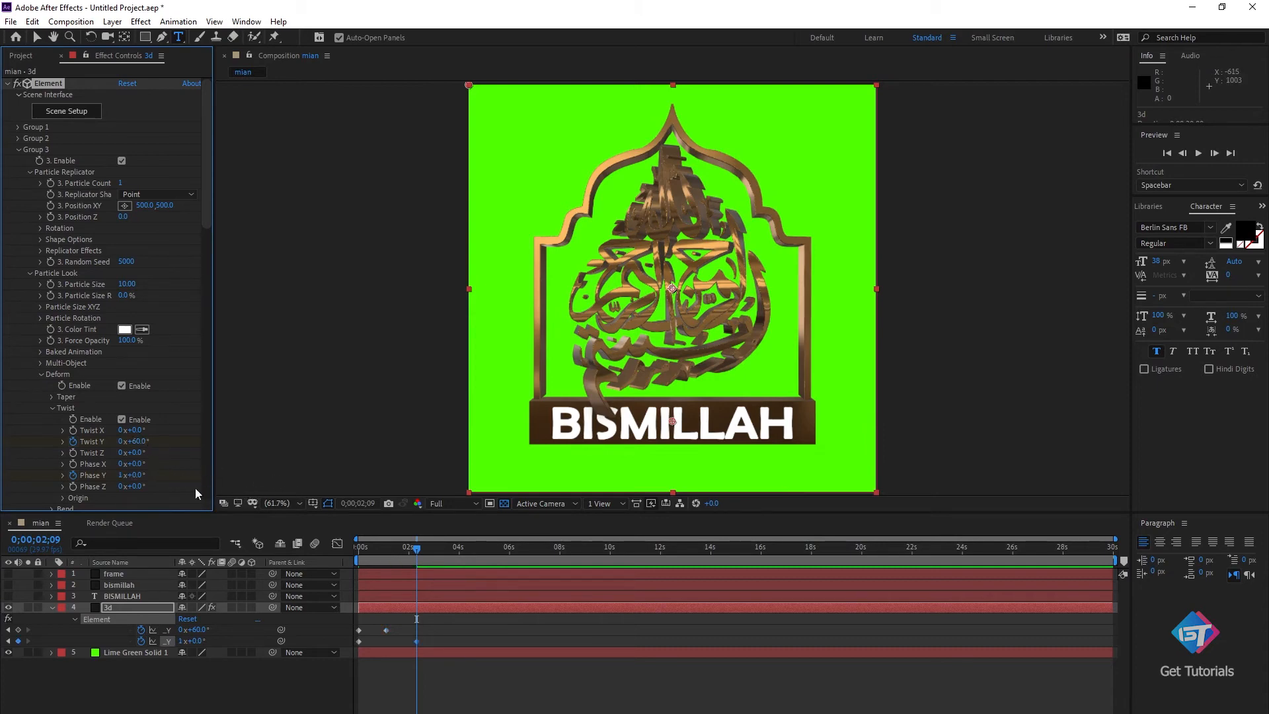
Keyframe Group 3's Twist Y back at 0° at 0;00;02;09.
click(137, 442)
text(0)
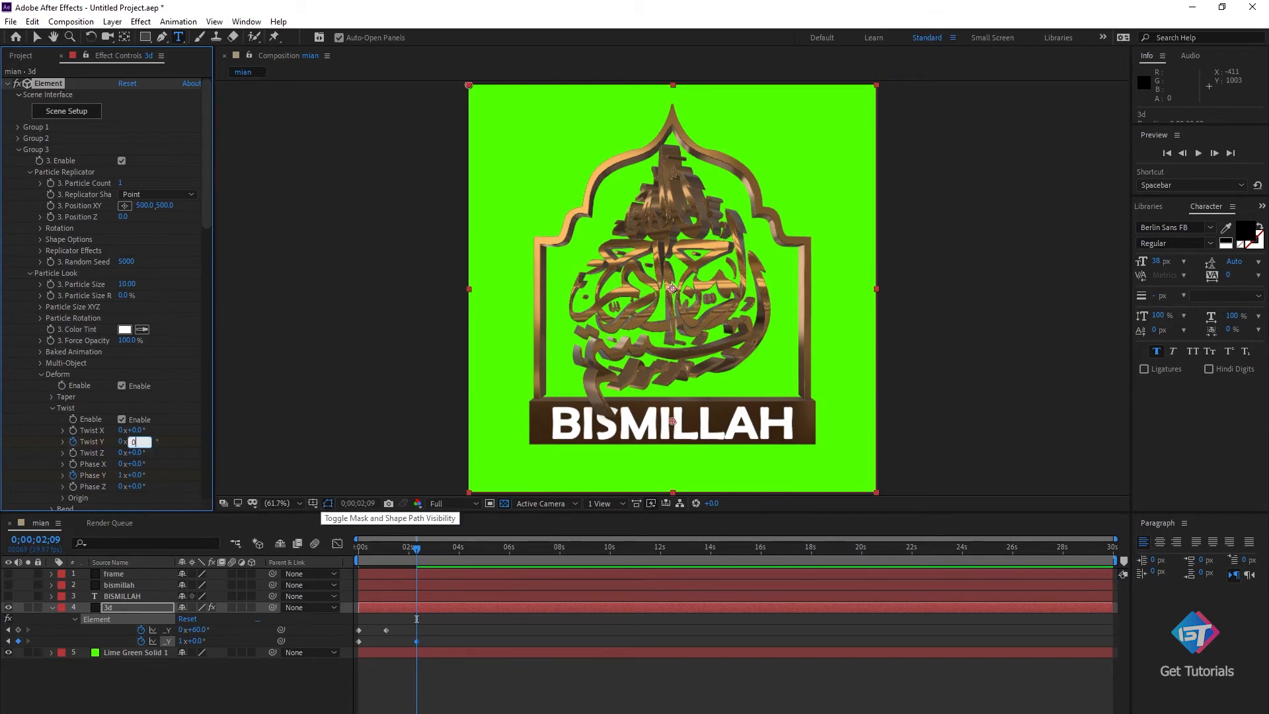
key(Return)
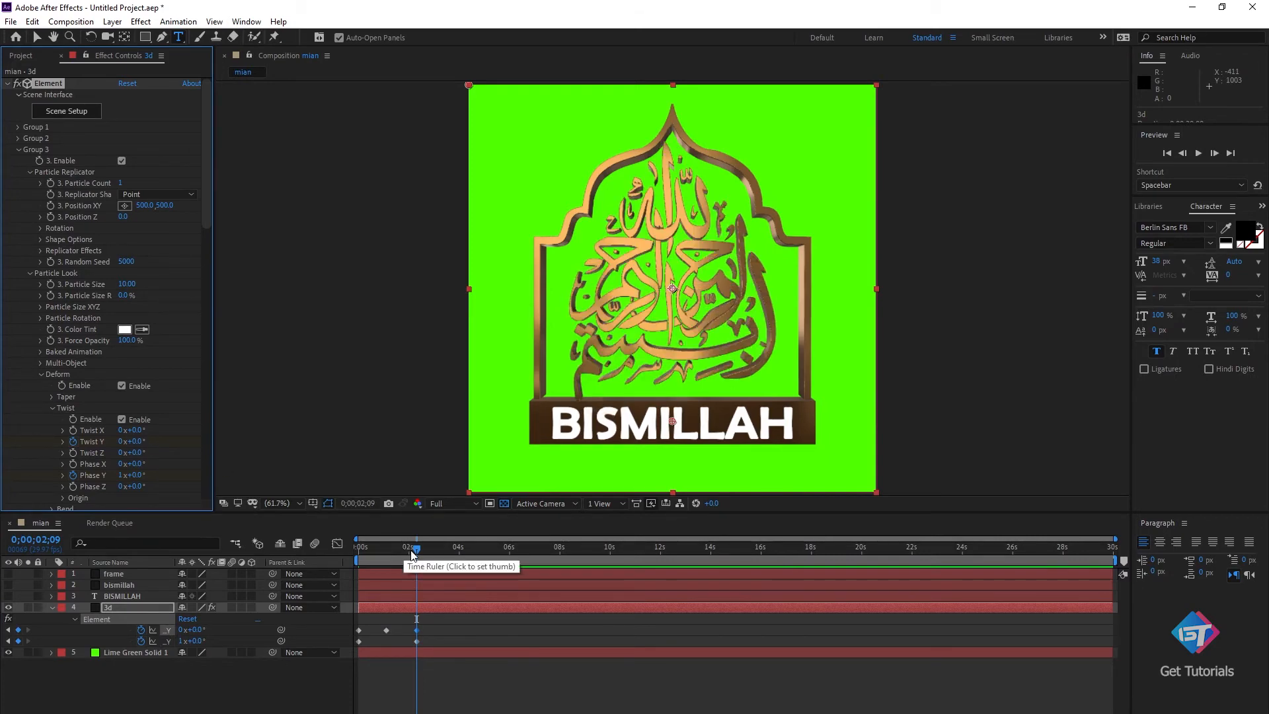
Preview the calligraphy's twist animation from the start of the timeline and scrub through its opening seconds.
click(350, 549)
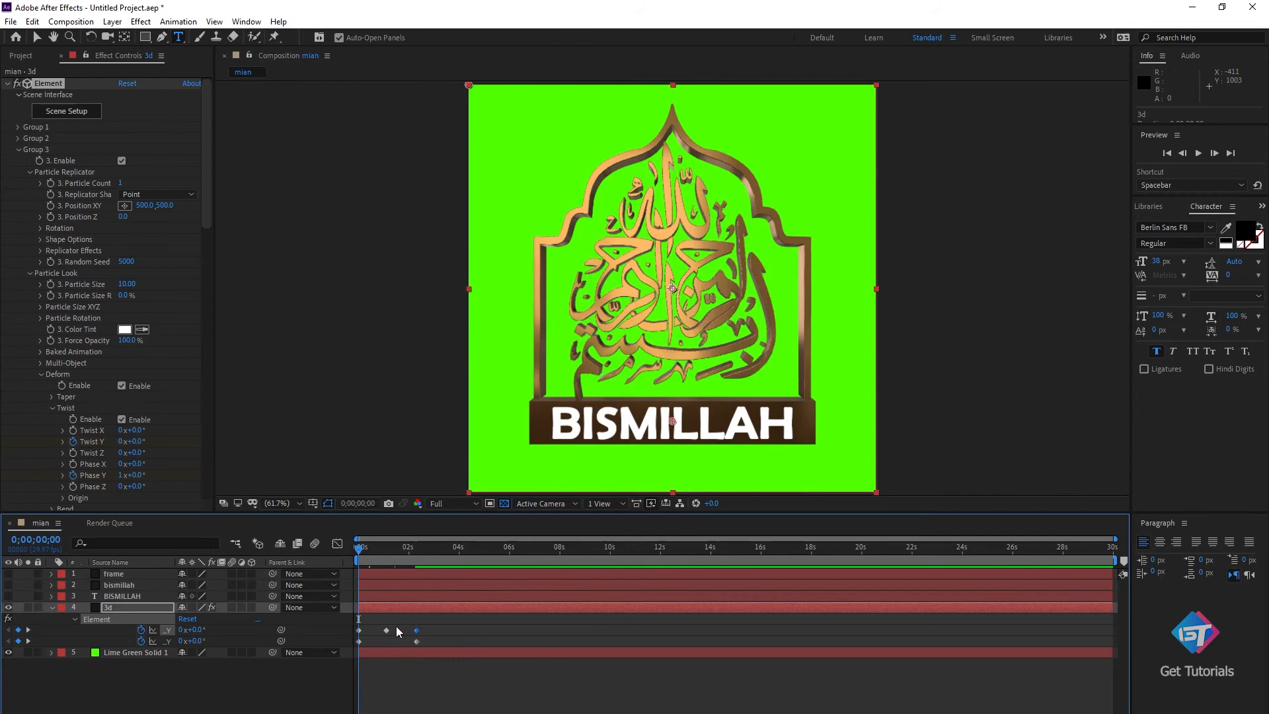
key(space)
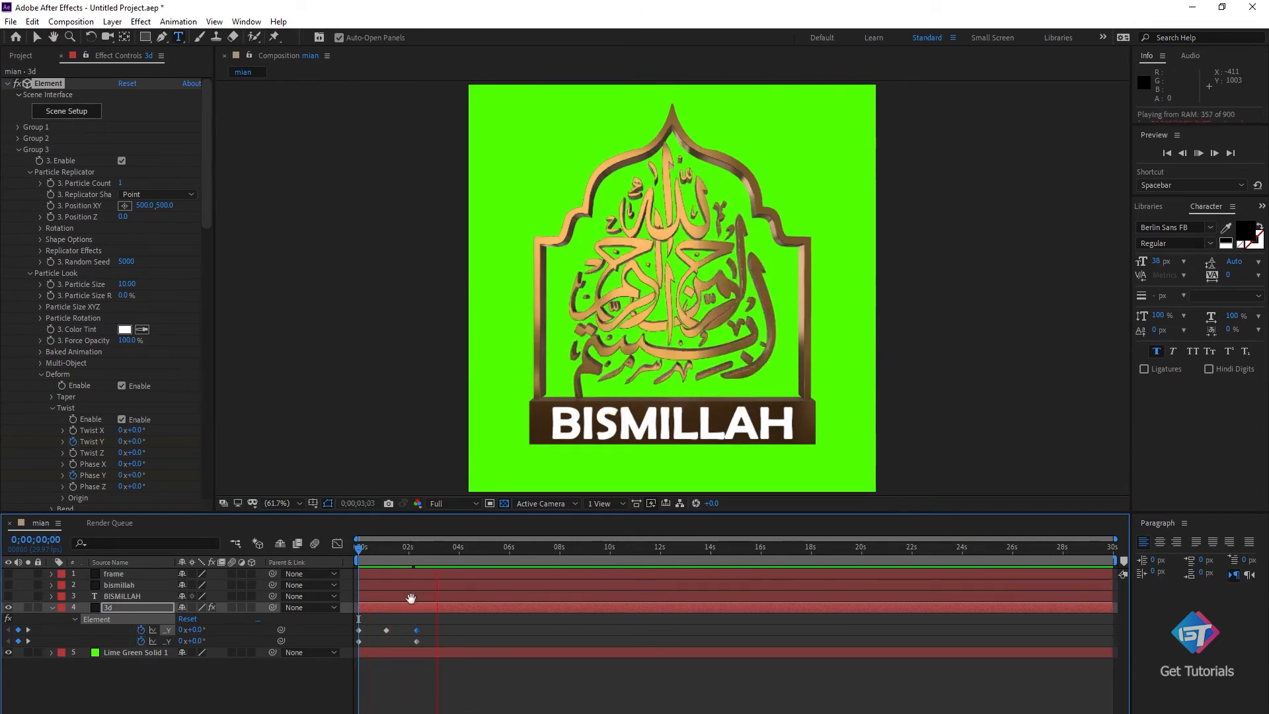
drag(411, 546, 336, 559)
key(space)
drag(413, 545, 366, 548)
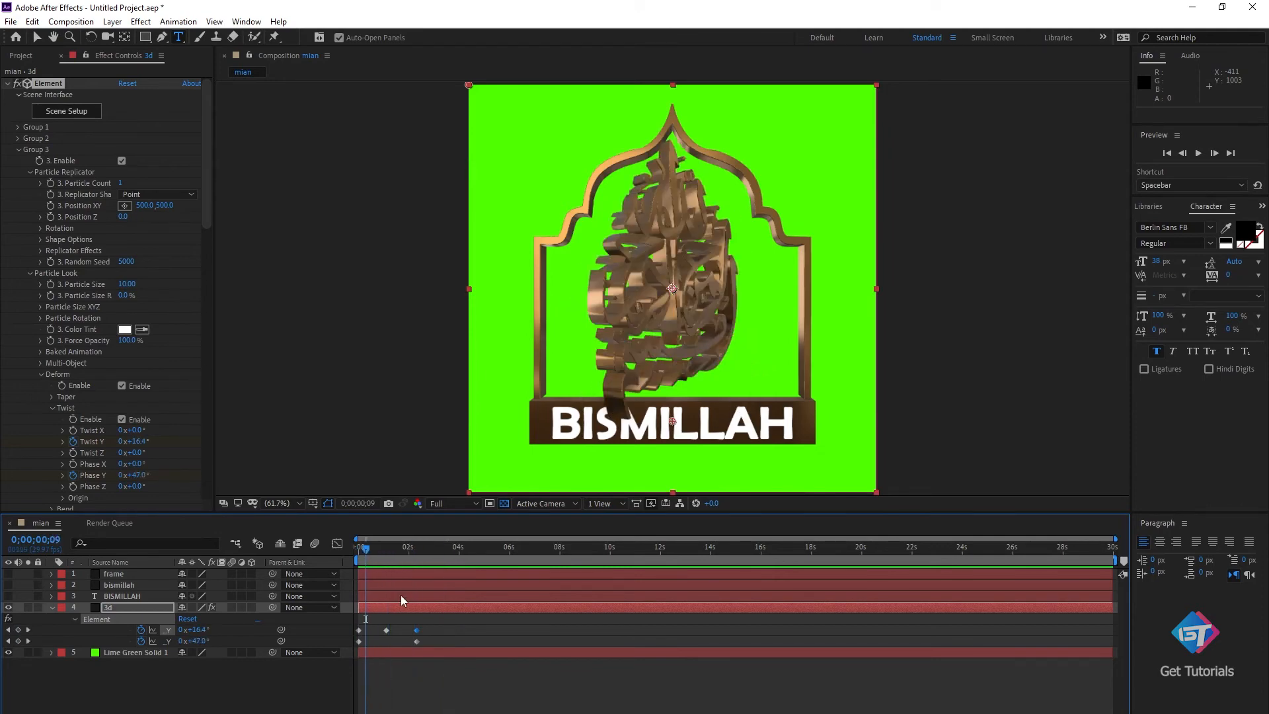
key(space)
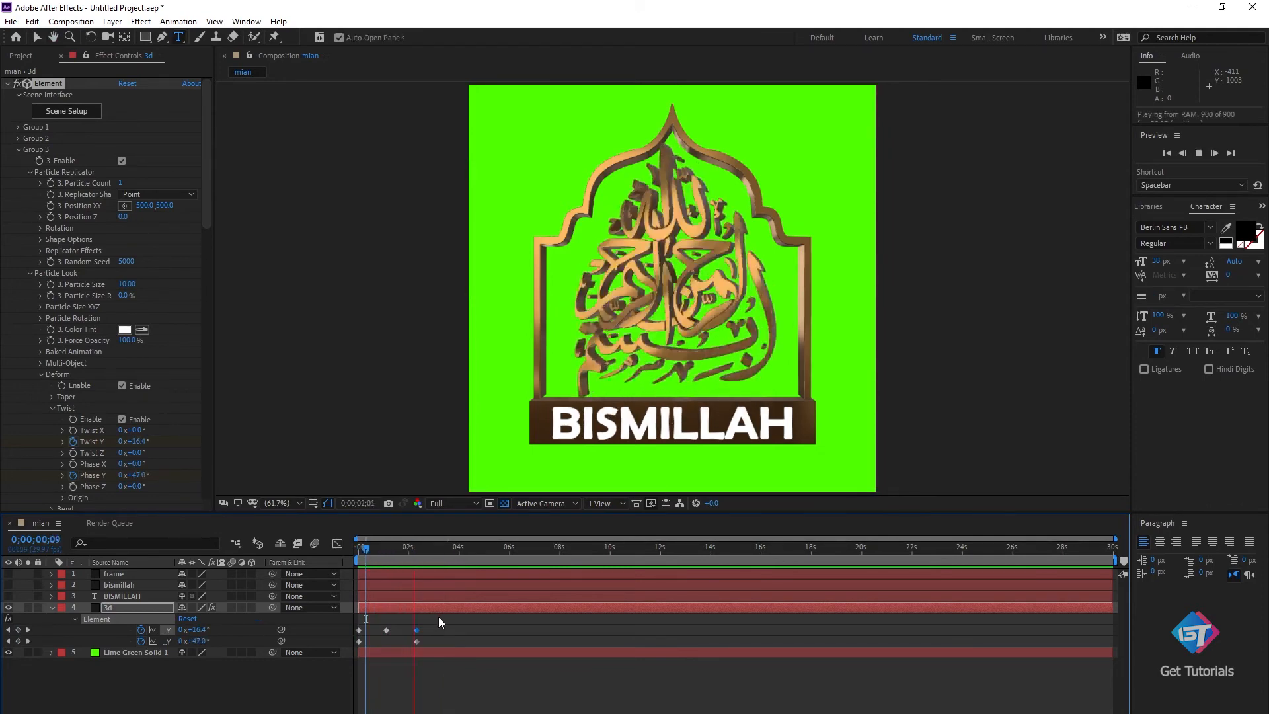
key(space)
Compress the twist keyframes toward time zero, placing Twist Y's 60° keyframe at about 0;00;00;18, and apply Easy Ease to all of them.
drag(454, 624, 353, 646)
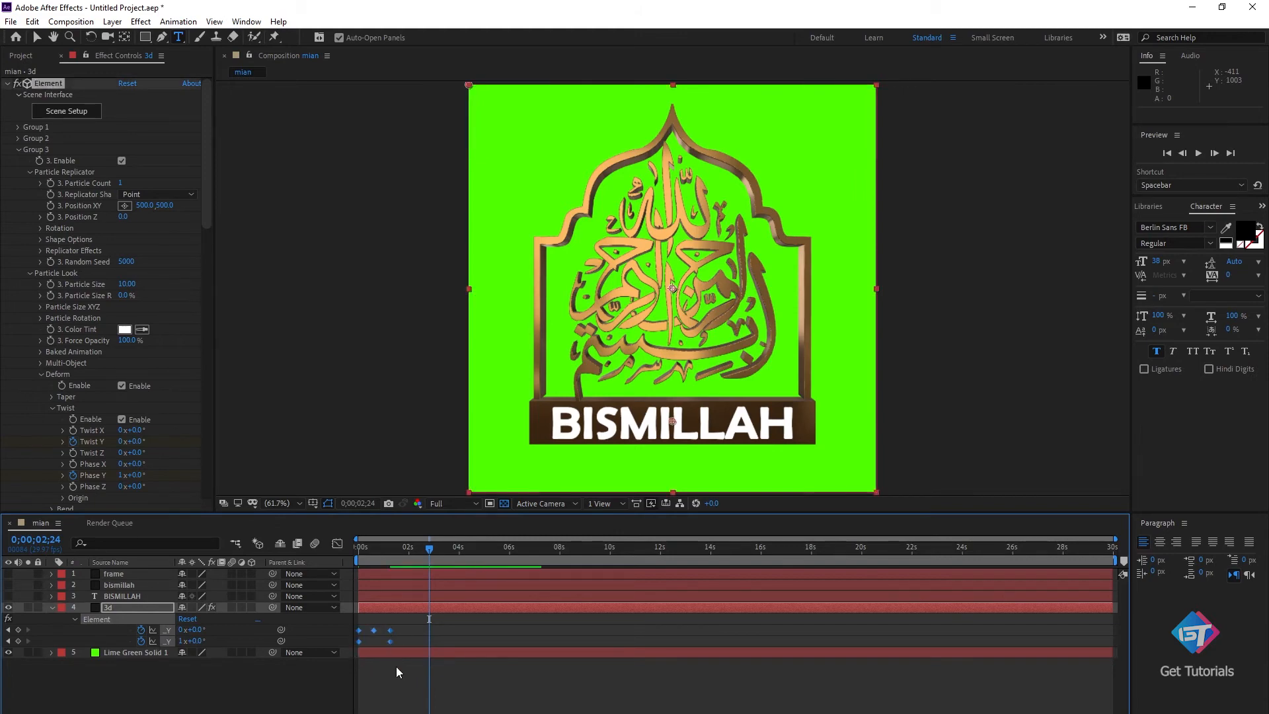
key(F9)
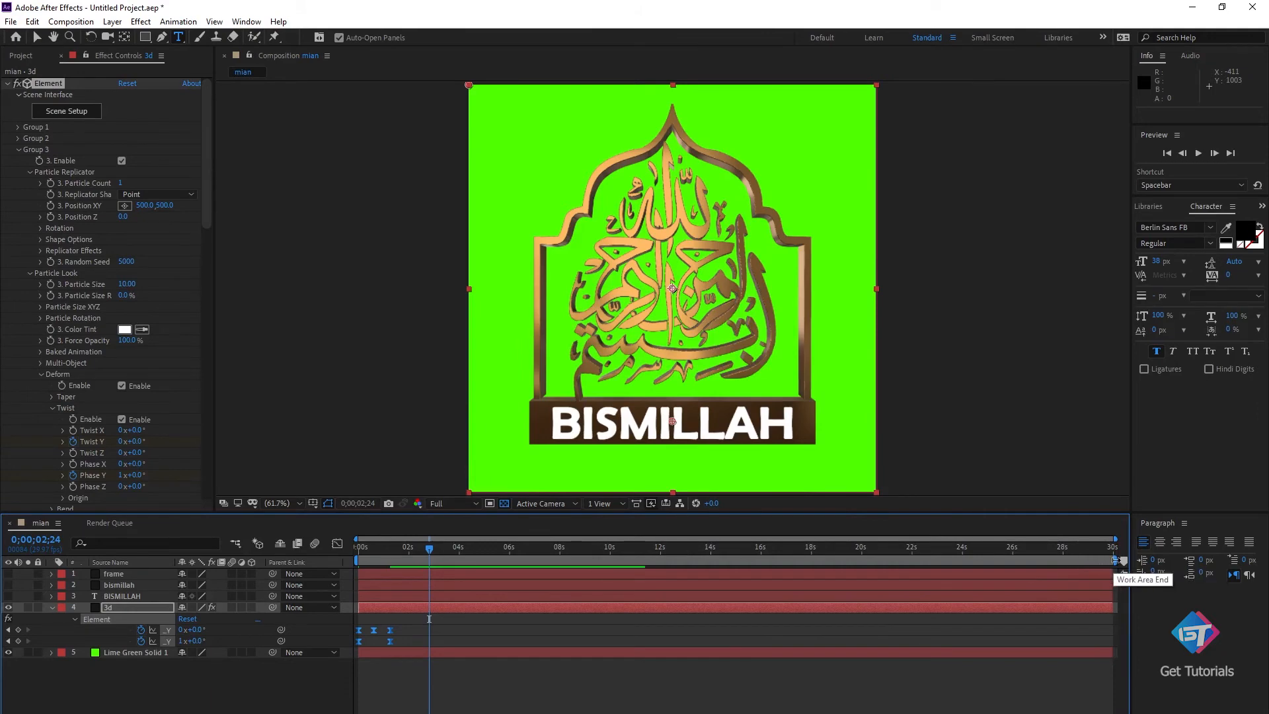
Shorten the work area to end at about 0;00;02;25 and preview the eased twist from time zero.
mouse_move(1121, 561)
mouse_down()
mouse_move(471, 597)
mouse_move(512, 597)
mouse_move(441, 561)
mouse_move(335, 557)
mouse_up()
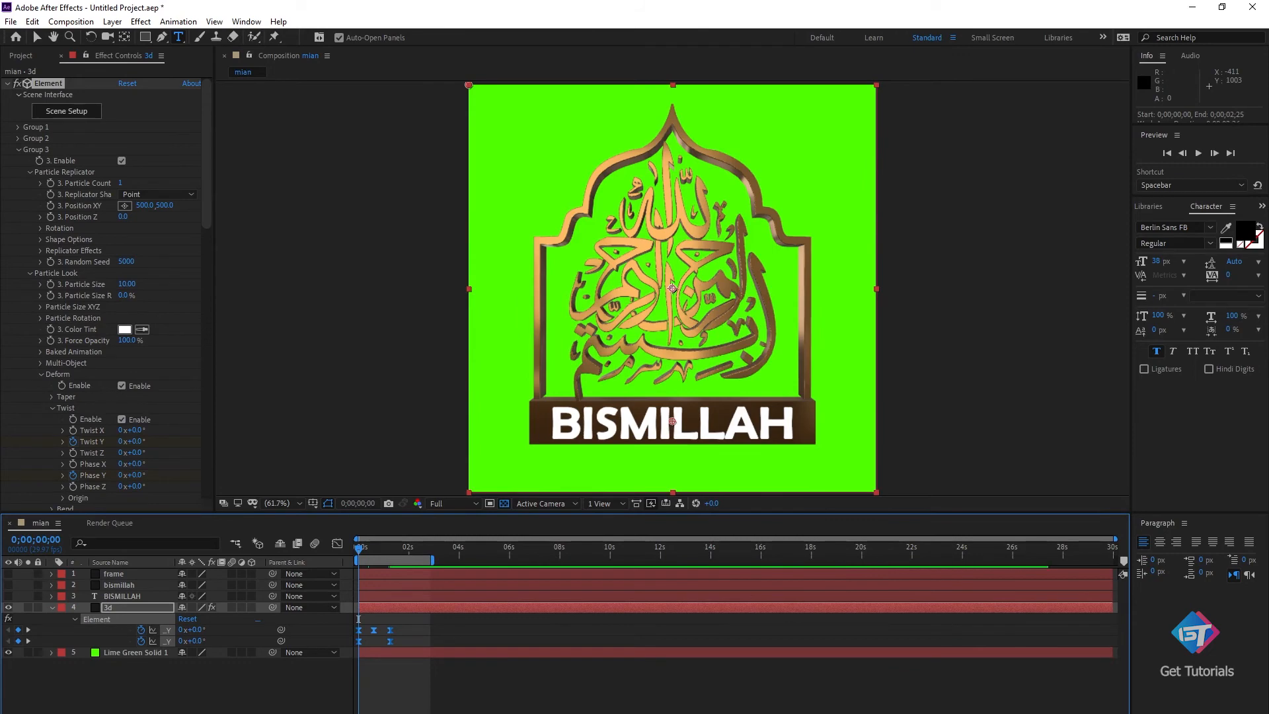
key(space)
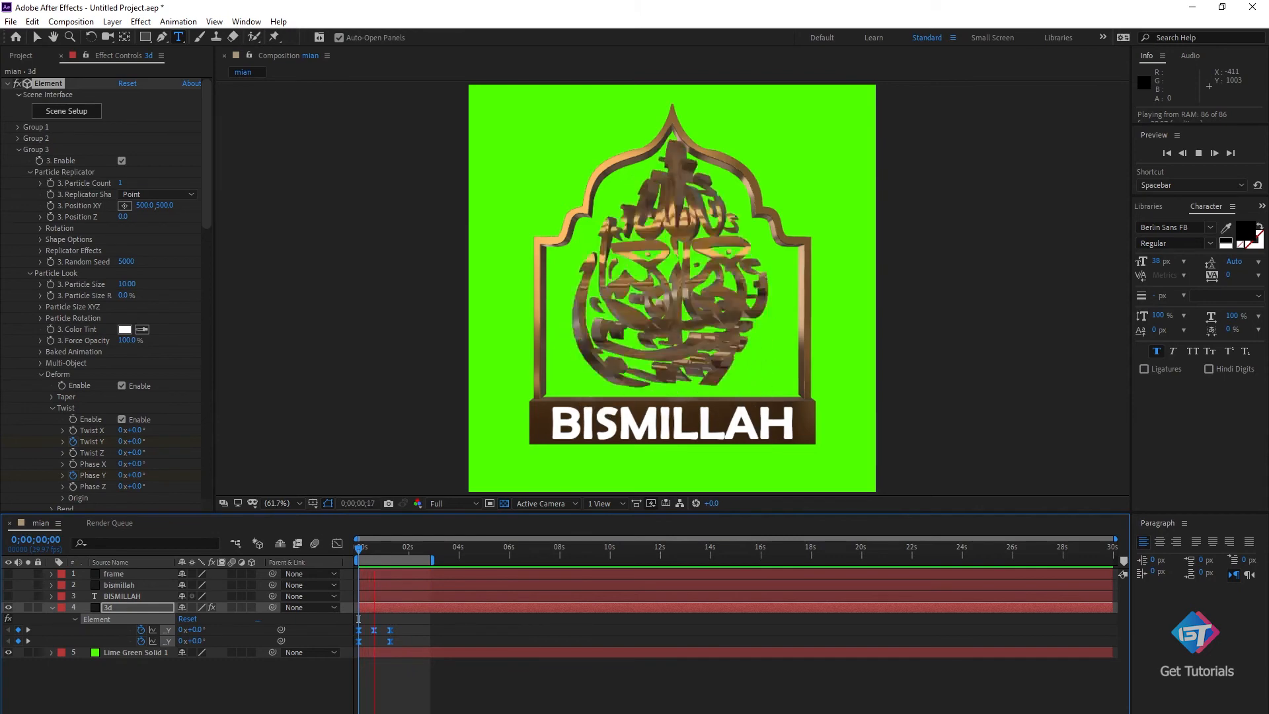
key(space)
drag(395, 548, 355, 553)
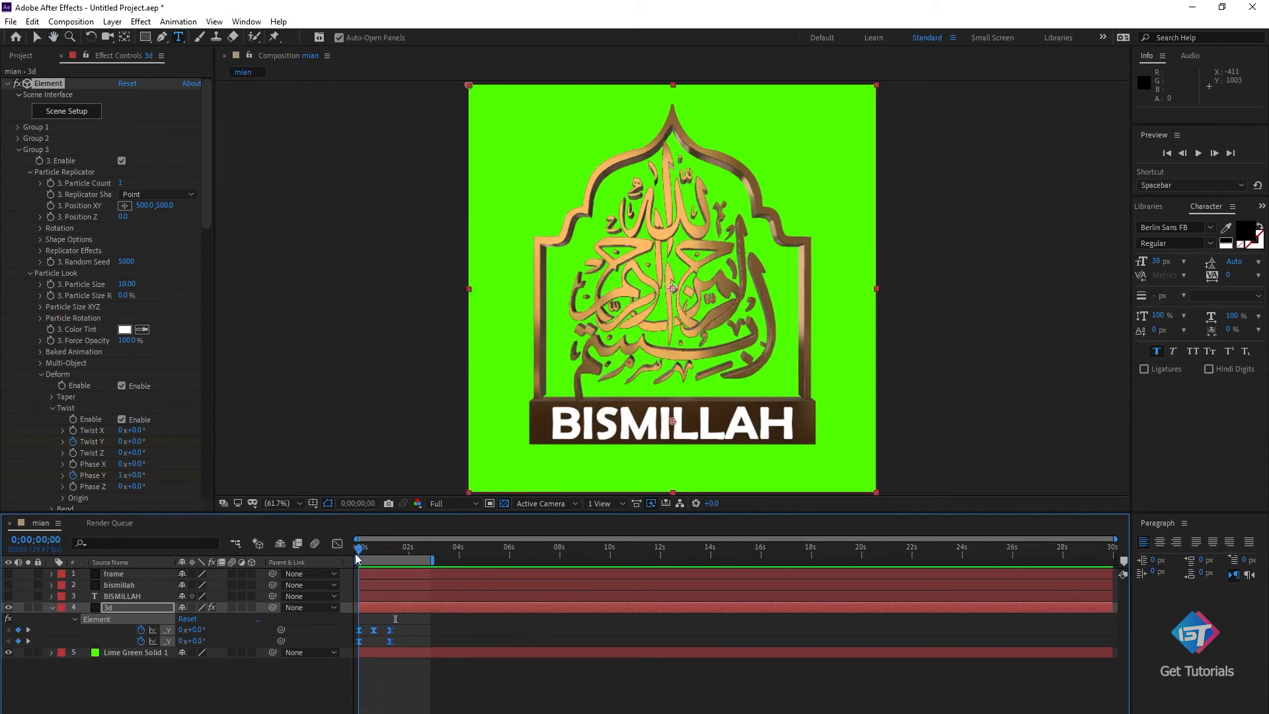
Unhide the BISMILLAH text layer, set its font to Arial Bold, and hide the layer again.
click(132, 596)
click(25, 597)
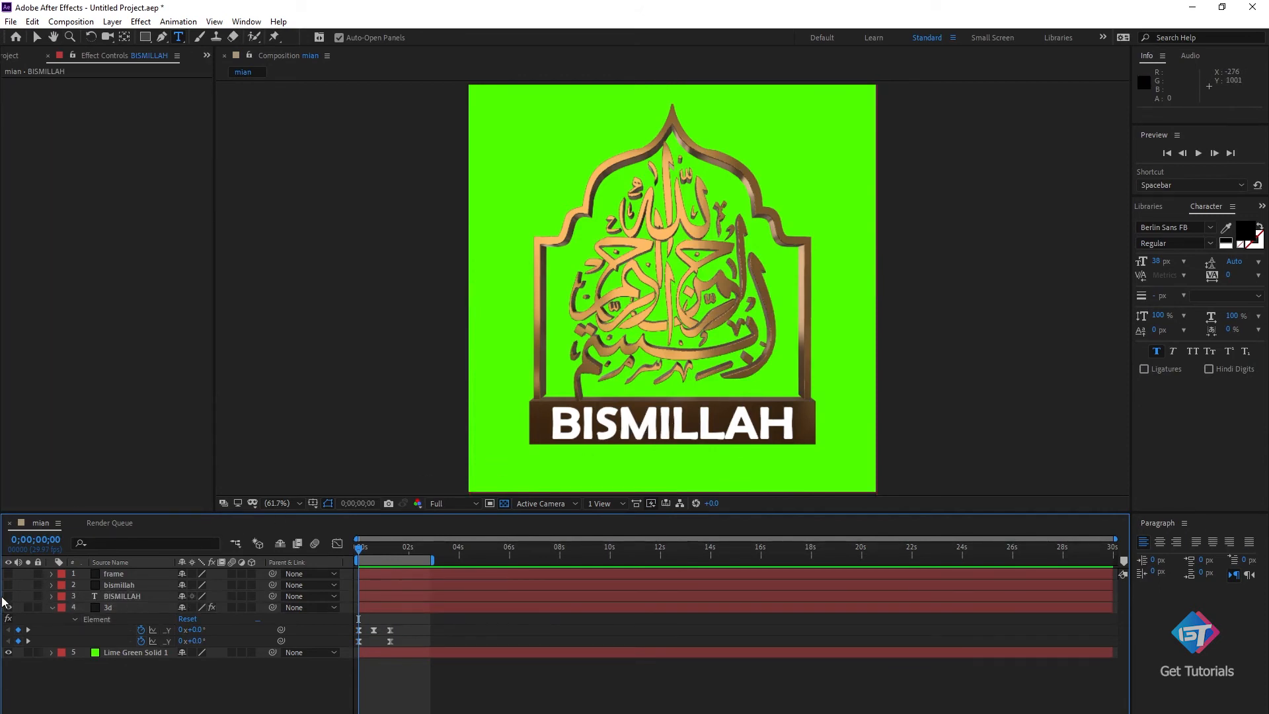
click(7, 597)
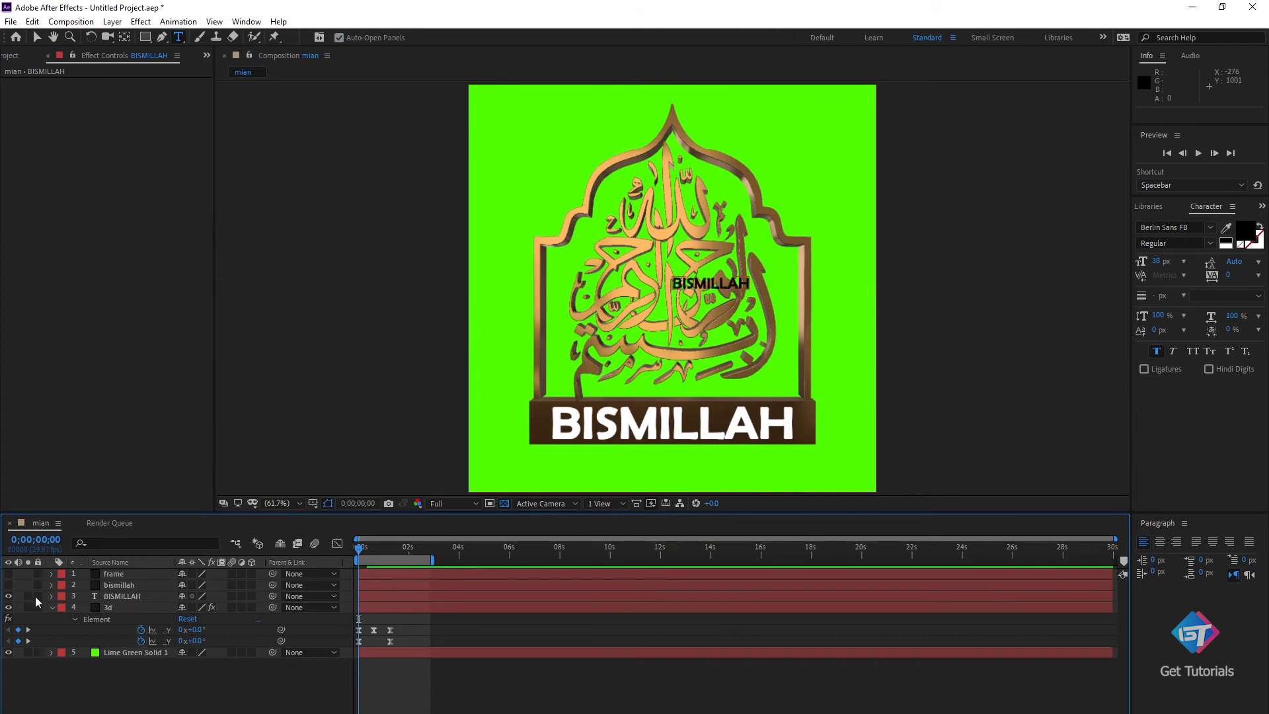
double_click(722, 285)
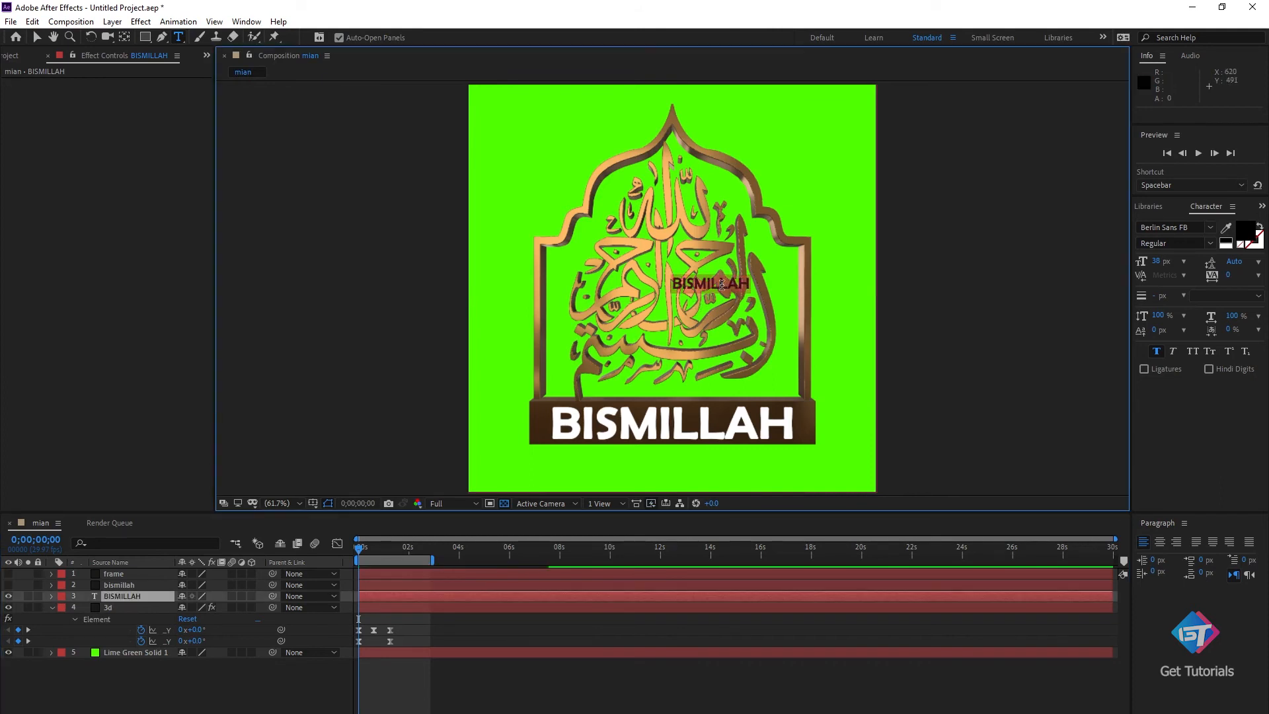
click(1211, 228)
click(1212, 228)
scroll(1144, 370, up, 4)
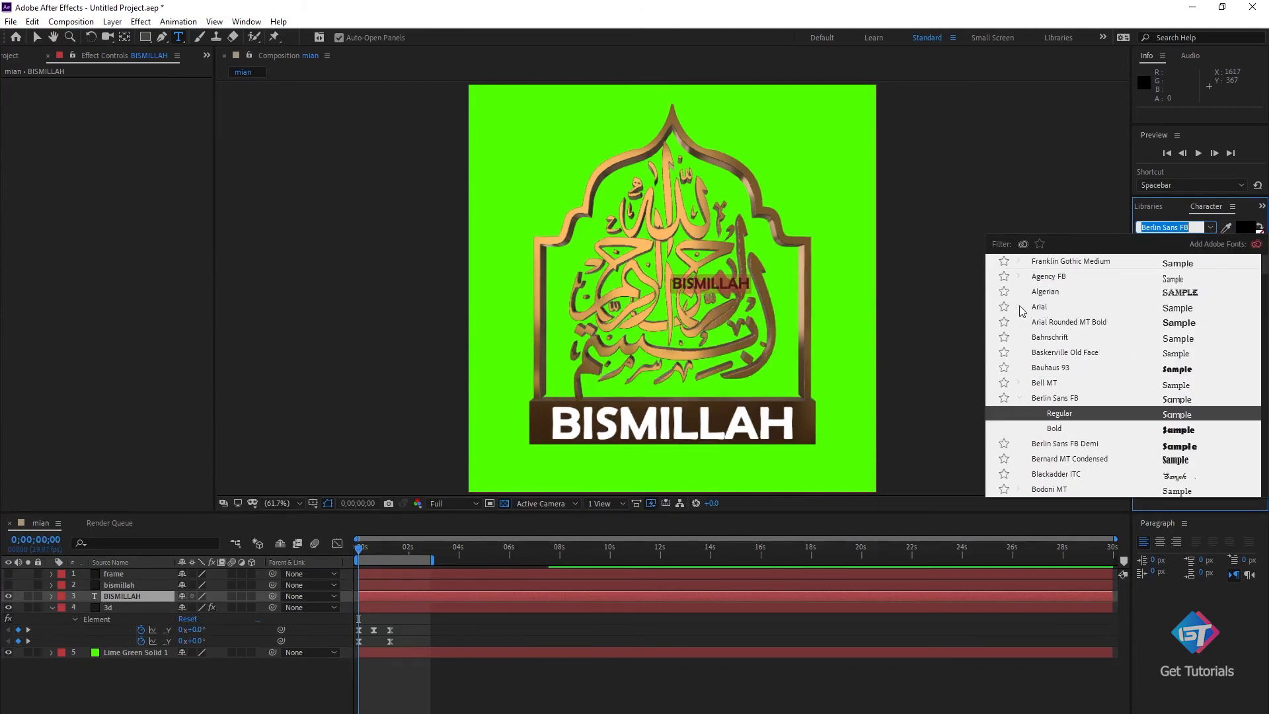
click(1021, 308)
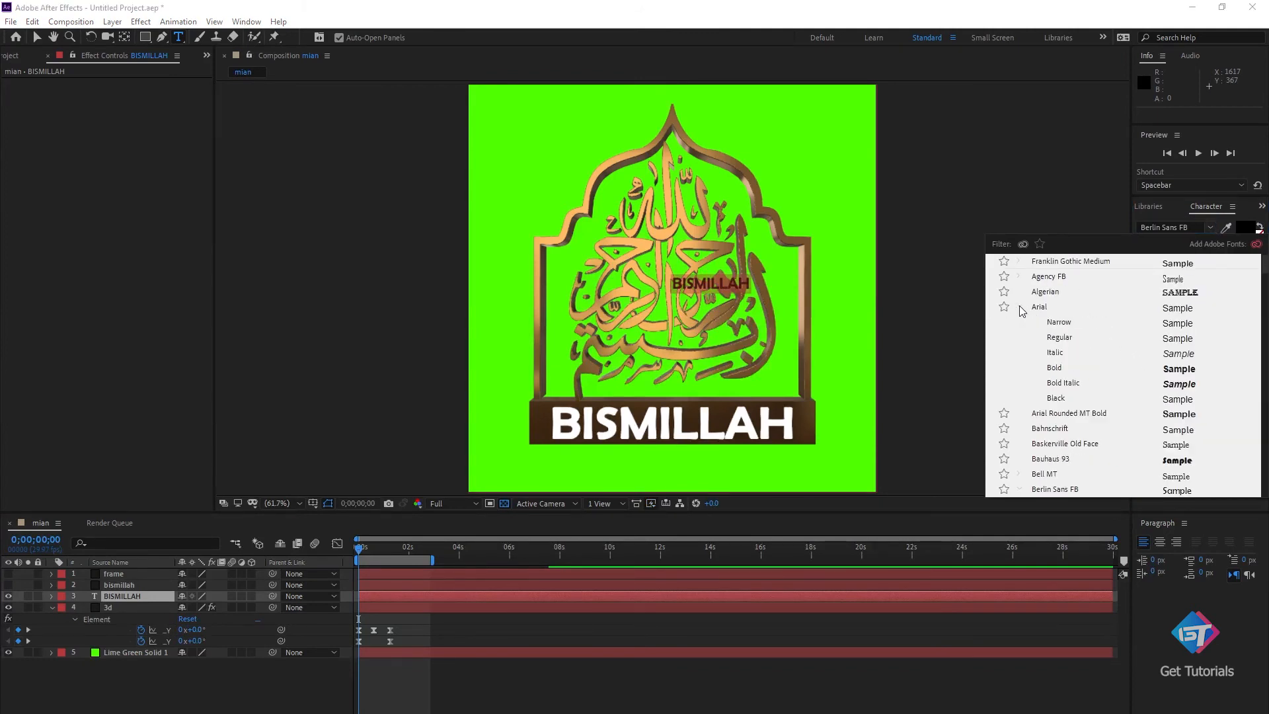
click(1059, 369)
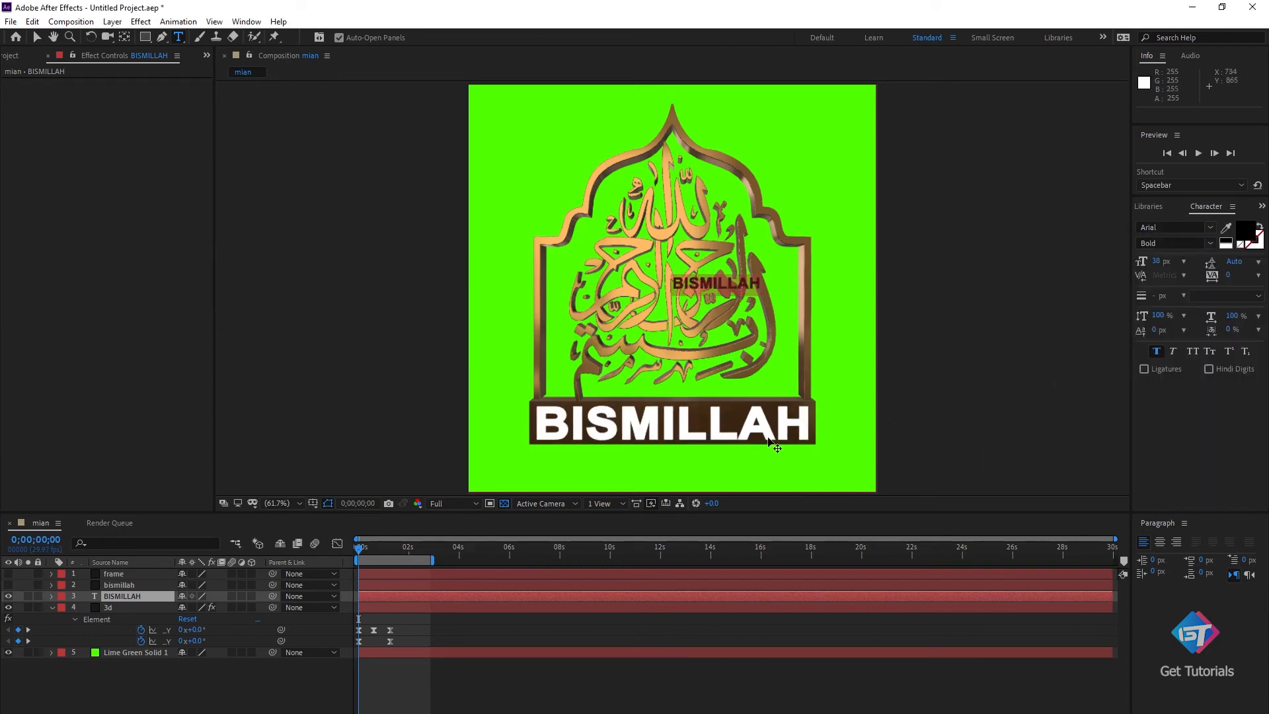
click(8, 596)
click(213, 711)
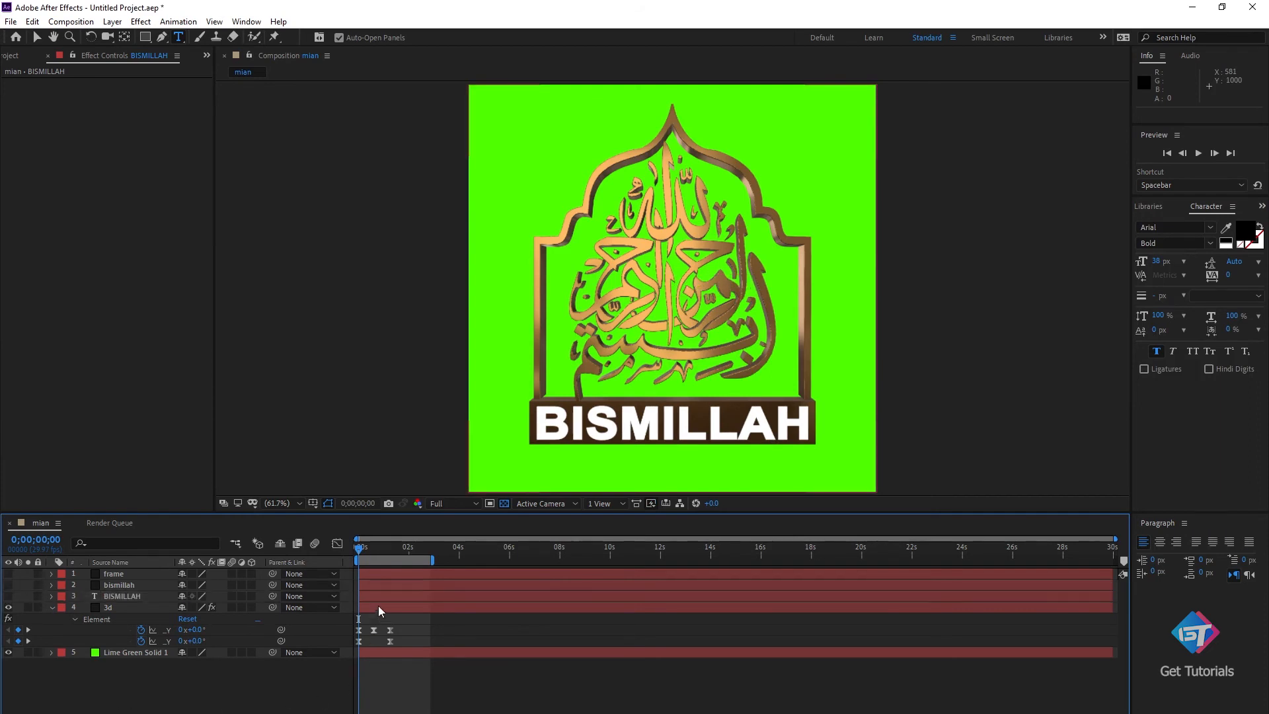
Open Group 2's Rotation settings on the 3d layer, test tilting the bar around X, and reset X Rotation to 0°.
click(123, 608)
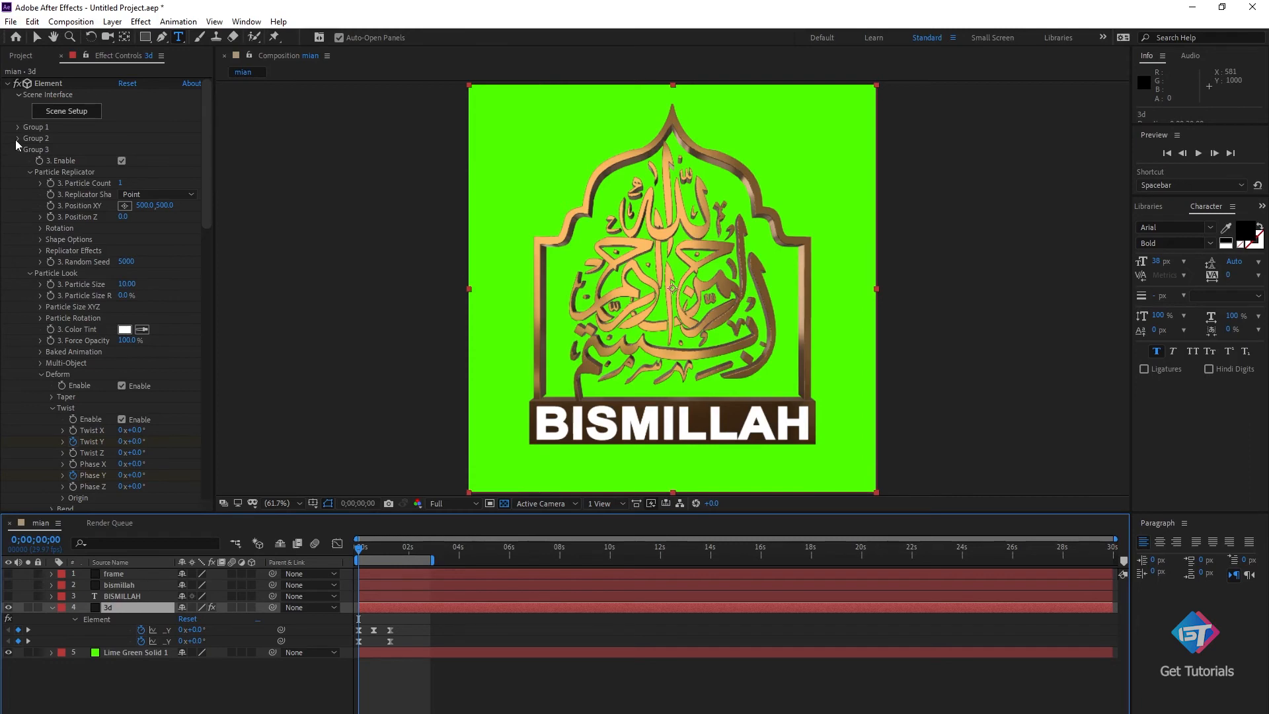
click(17, 140)
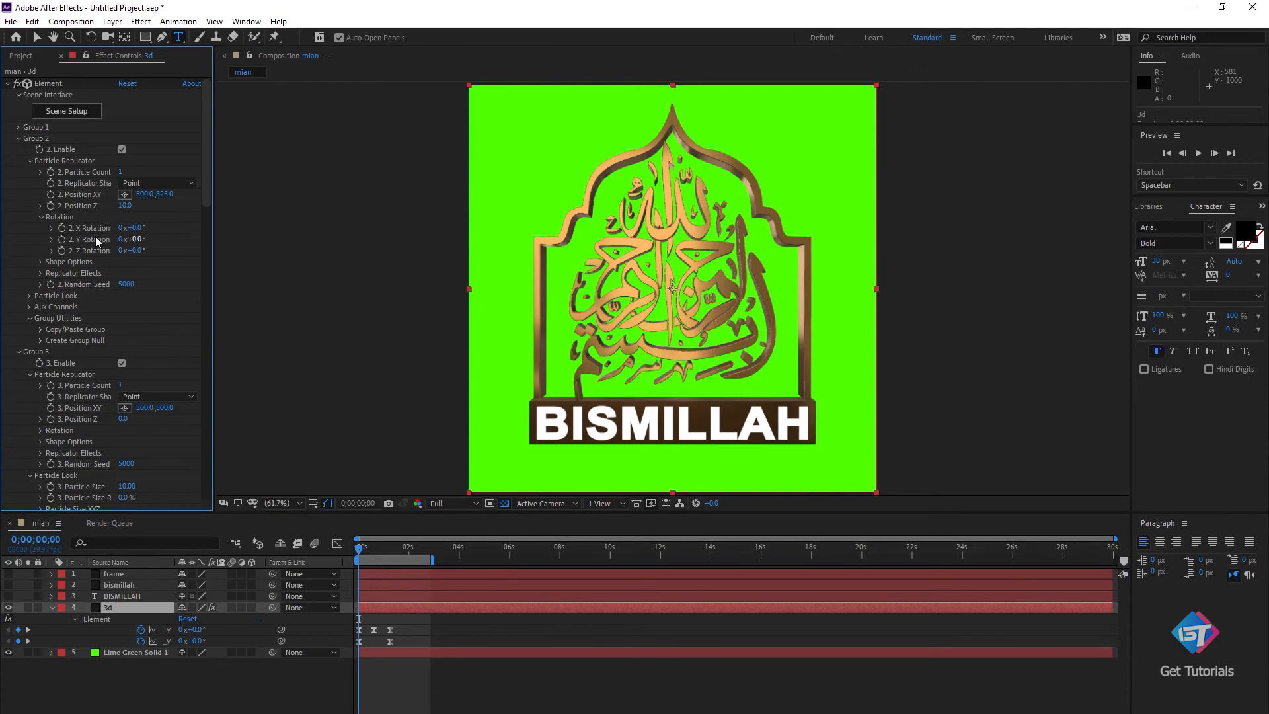
drag(136, 229, 152, 230)
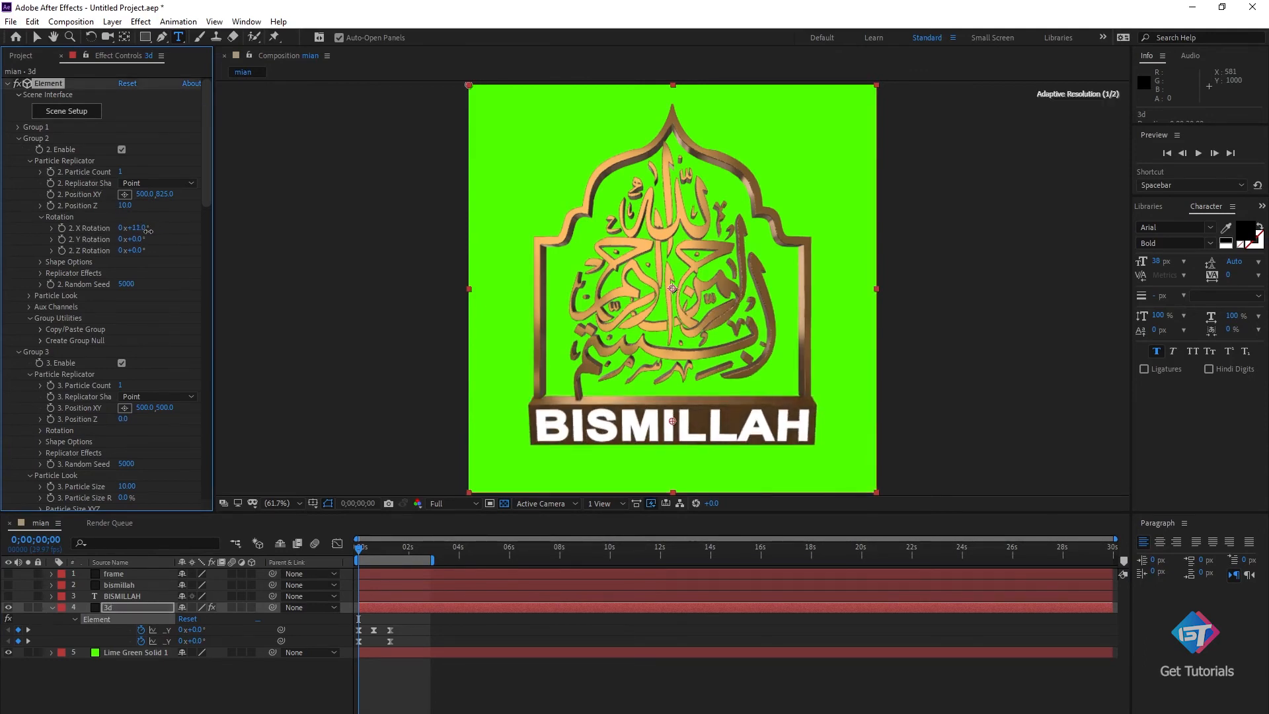
click(140, 228)
text(0)
key(Return)
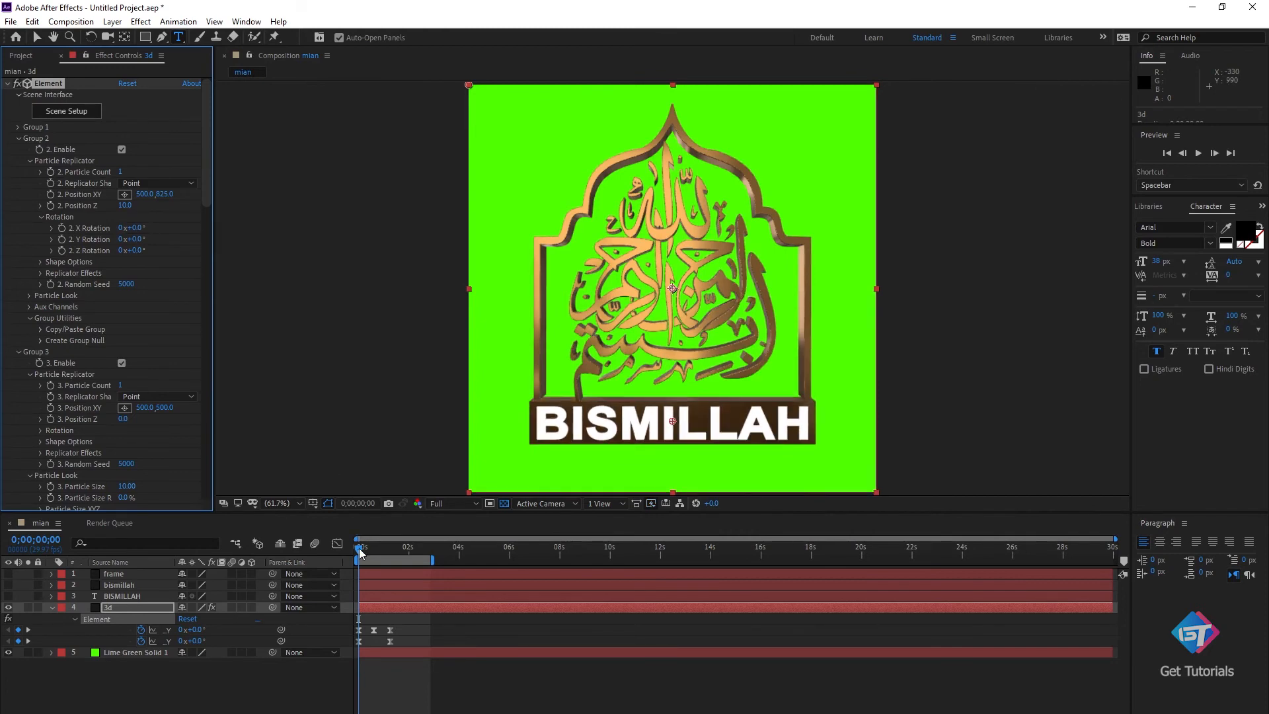
Keyframe Group 2's X Rotation at 0° at 0;00;00;18 and at 180° at 0;00;01;22.
drag(361, 552, 375, 551)
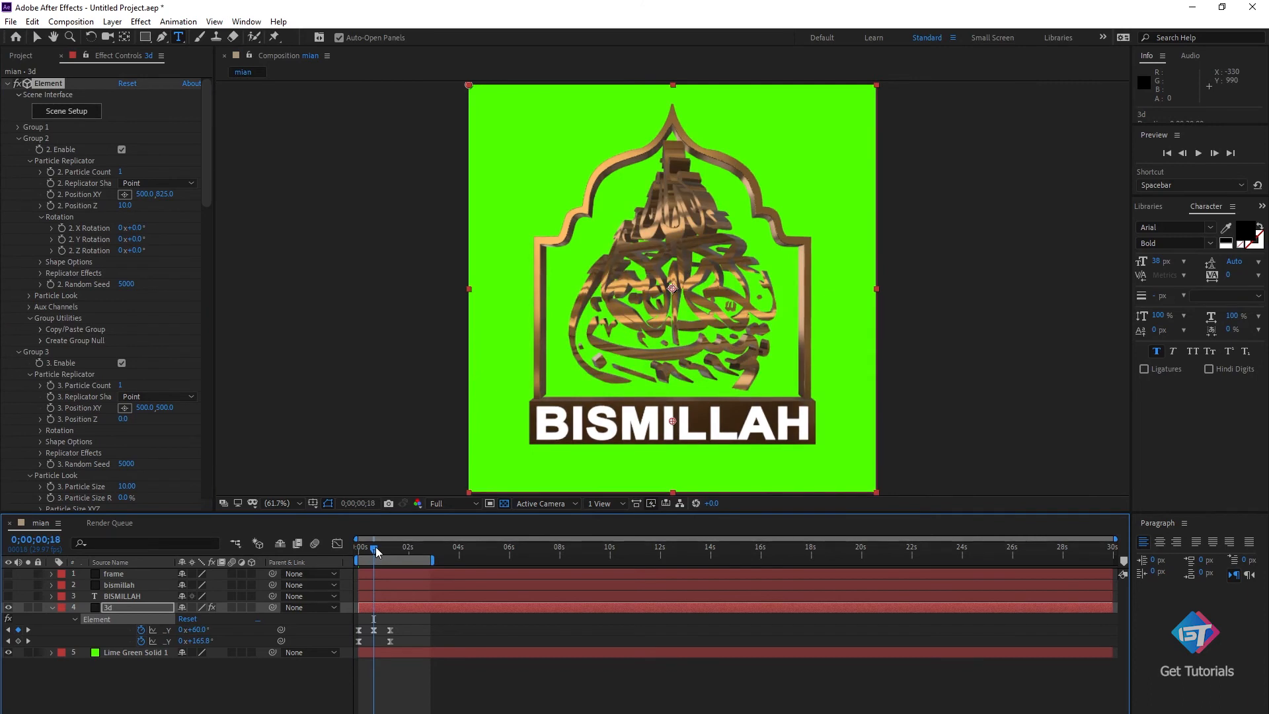
click(61, 233)
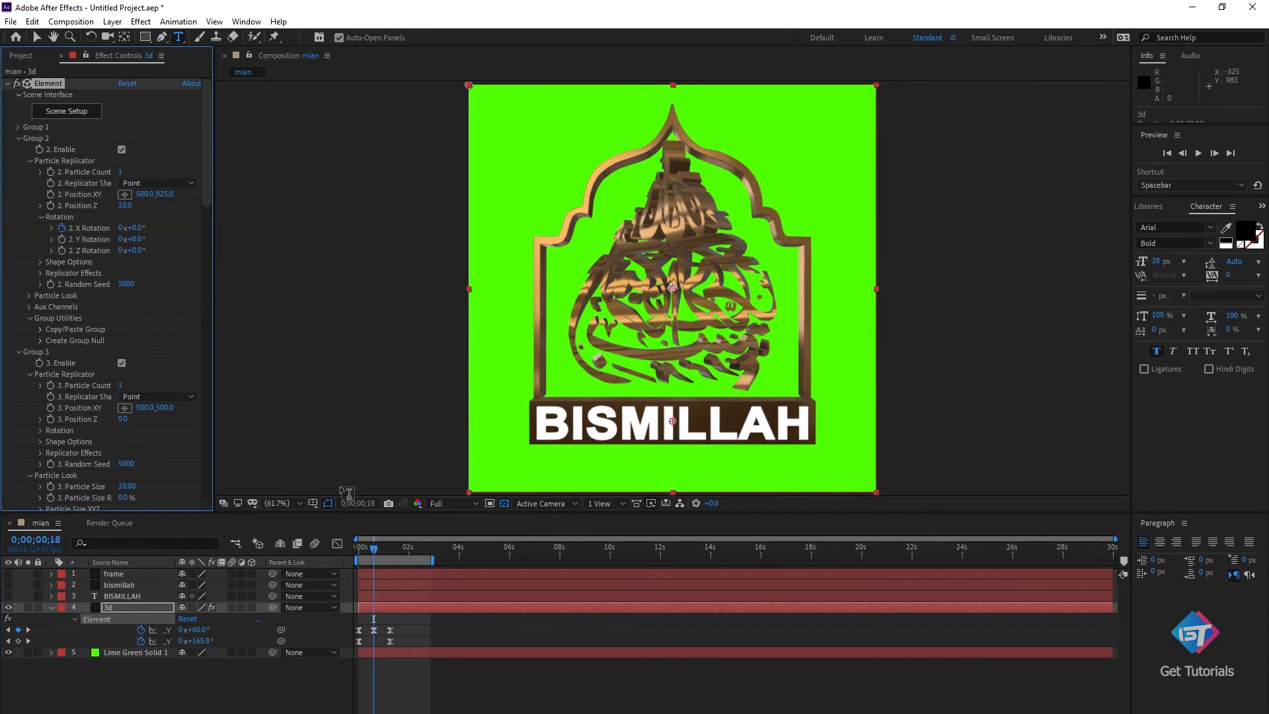
drag(376, 554, 403, 560)
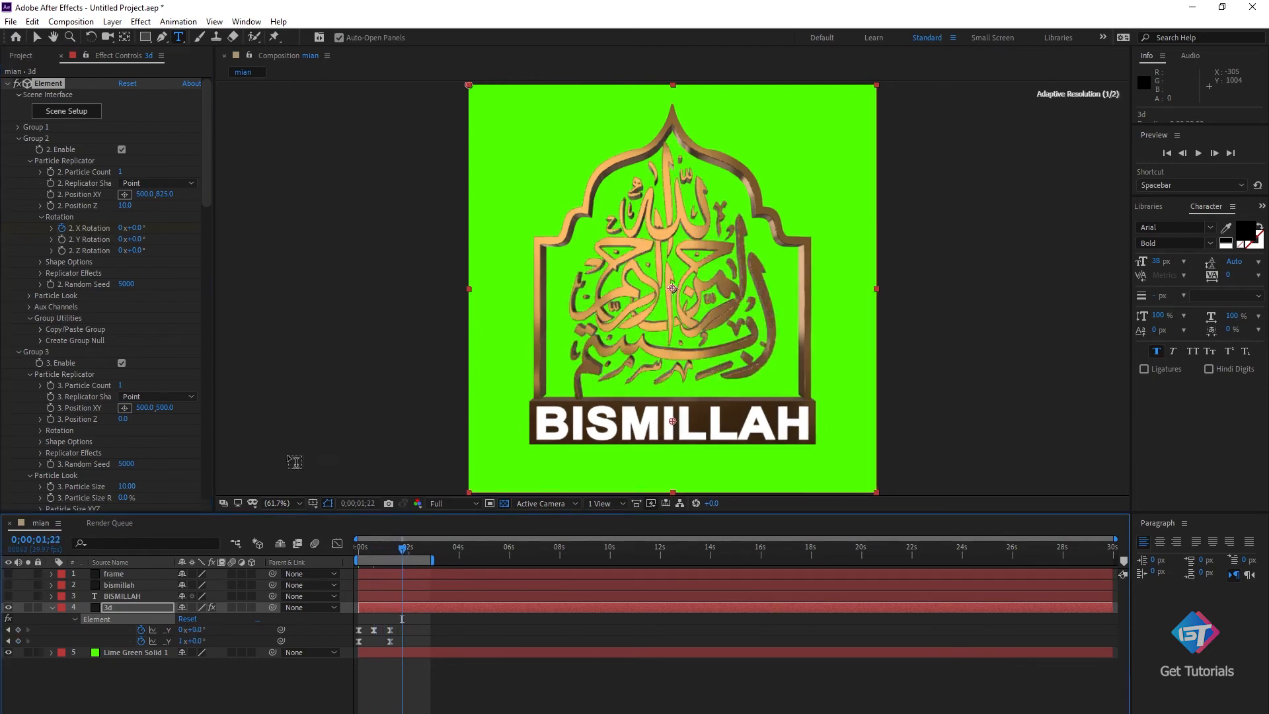
click(136, 228)
text(180)
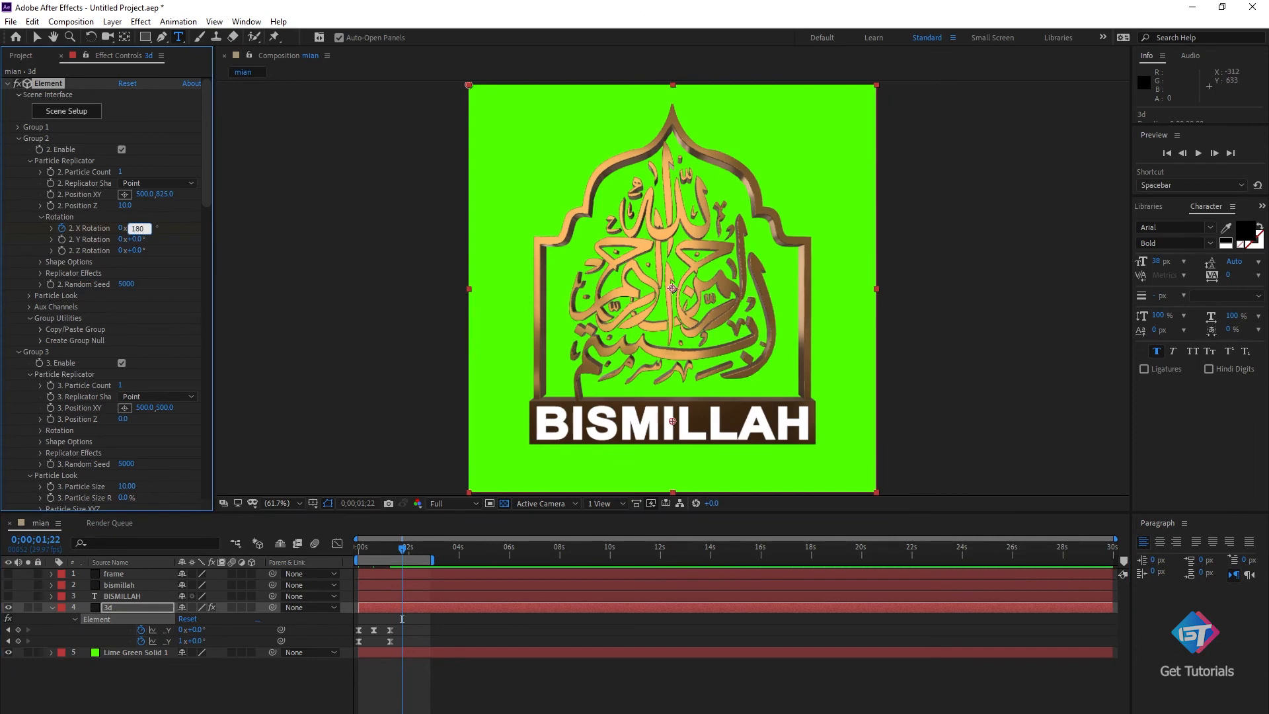
key(Return)
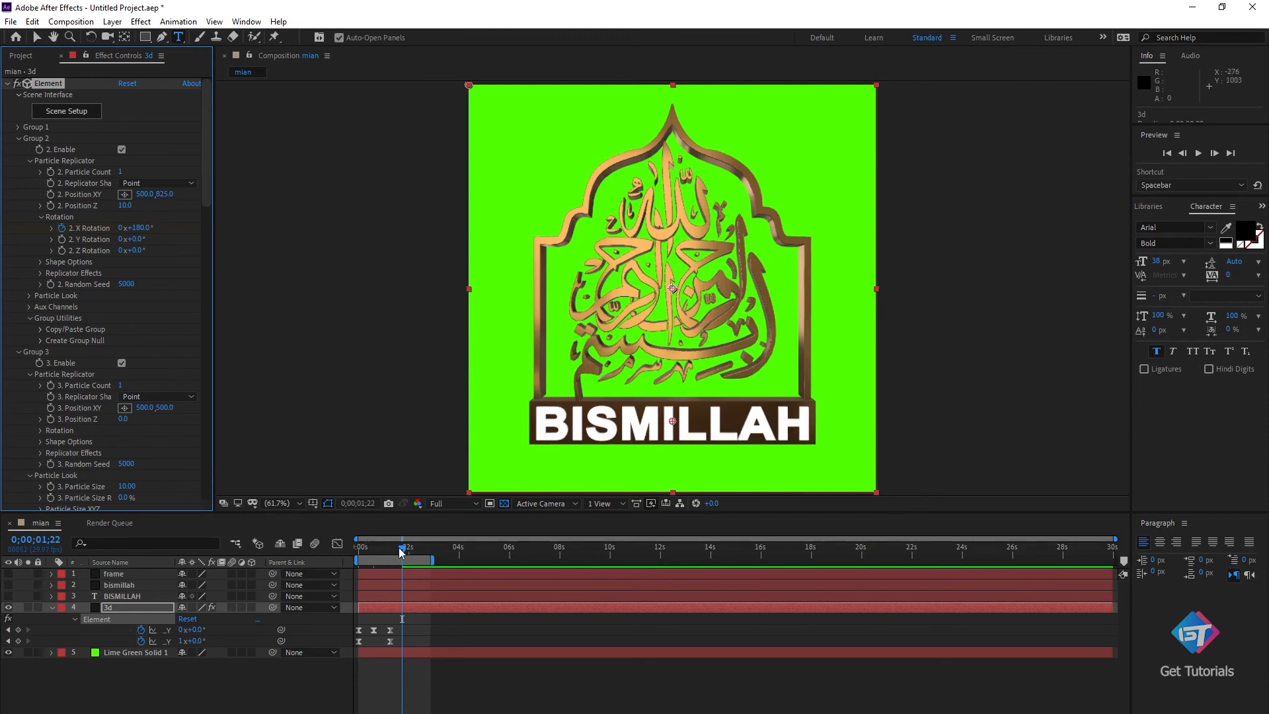
Show the 3d layer's keyframes and apply Easy Ease to both of Group 2's X Rotation keyframes.
click(401, 605)
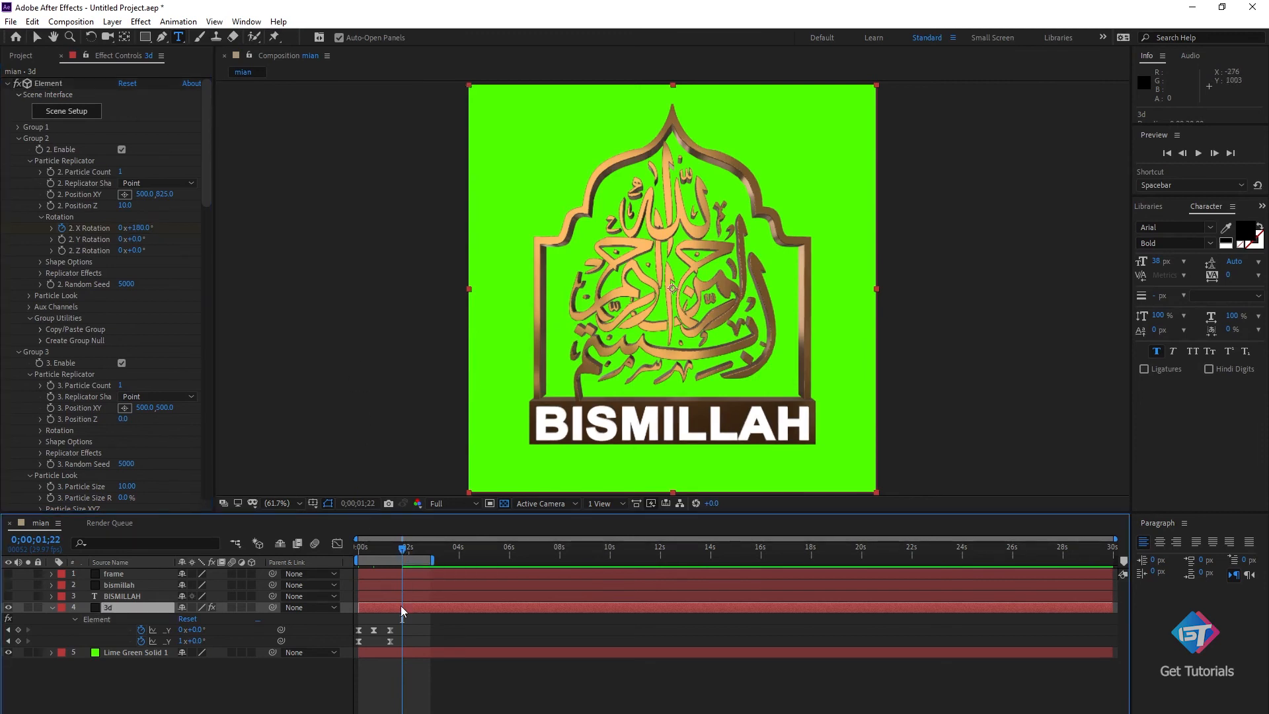
key(u)
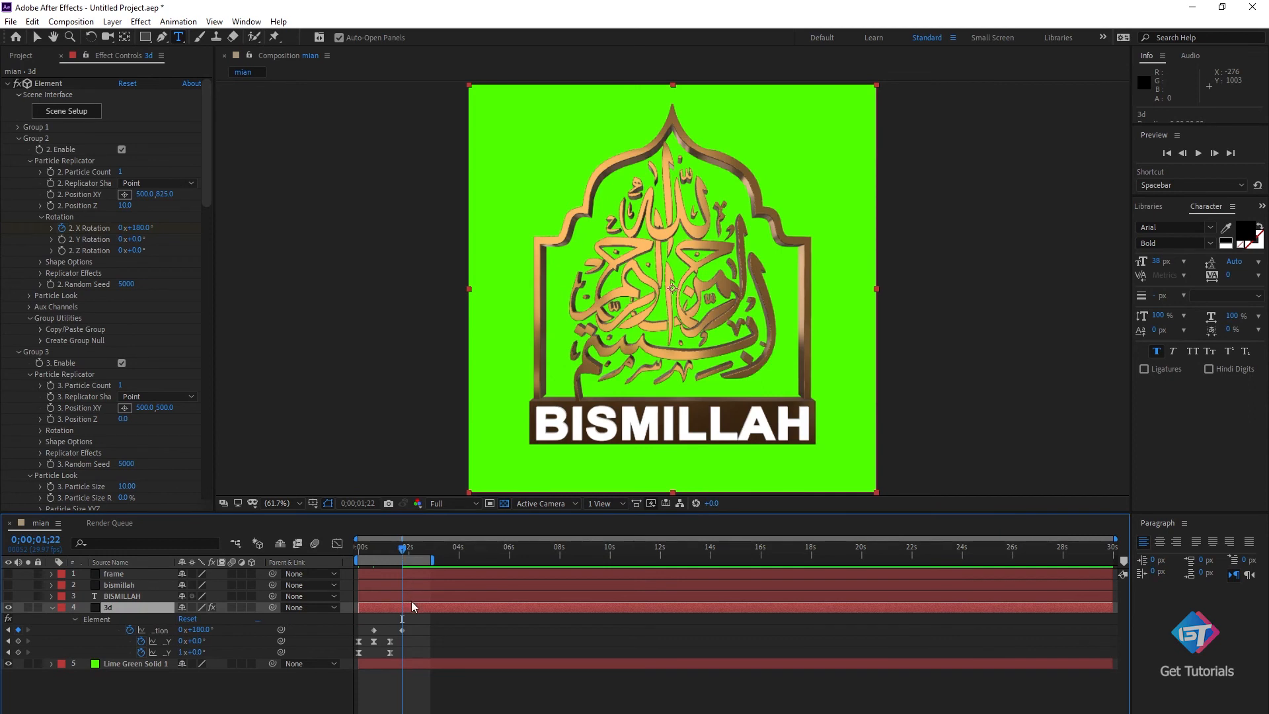
click(365, 633)
click(367, 640)
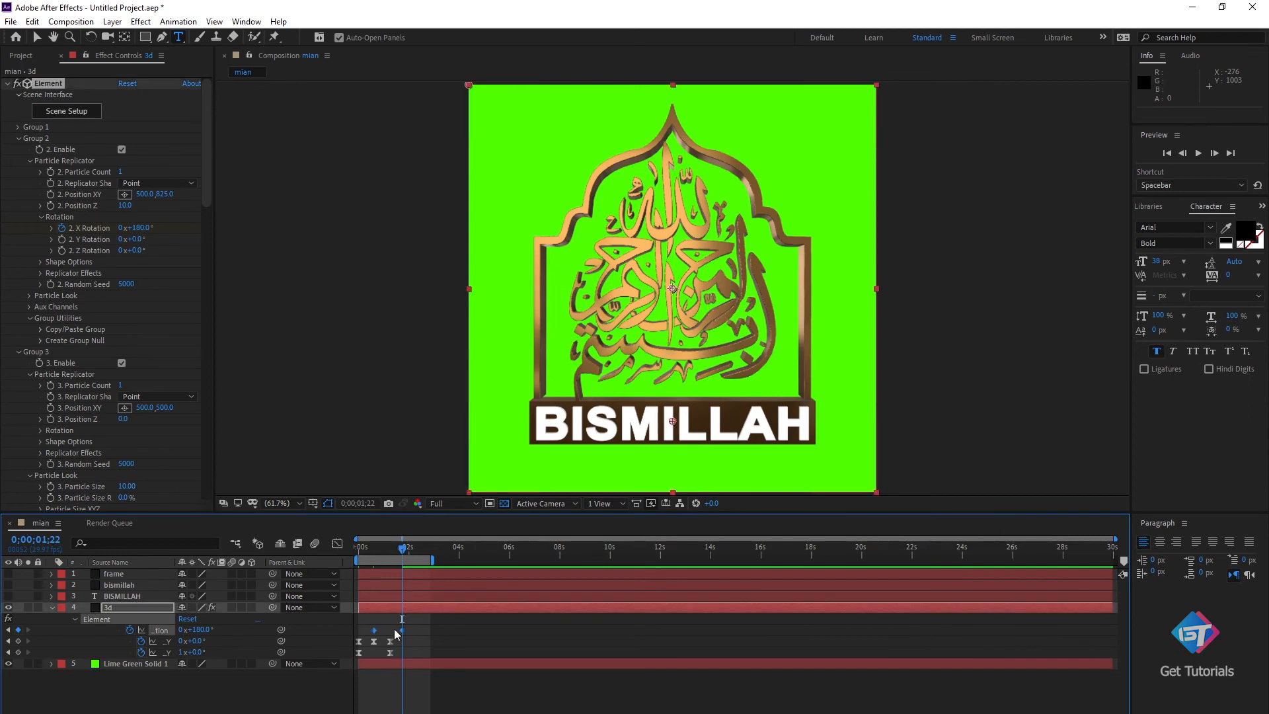
Preview the twist and bar rotation from time zero and check the islamic logo.mp4 reference video before minimizing it.
key(Home)
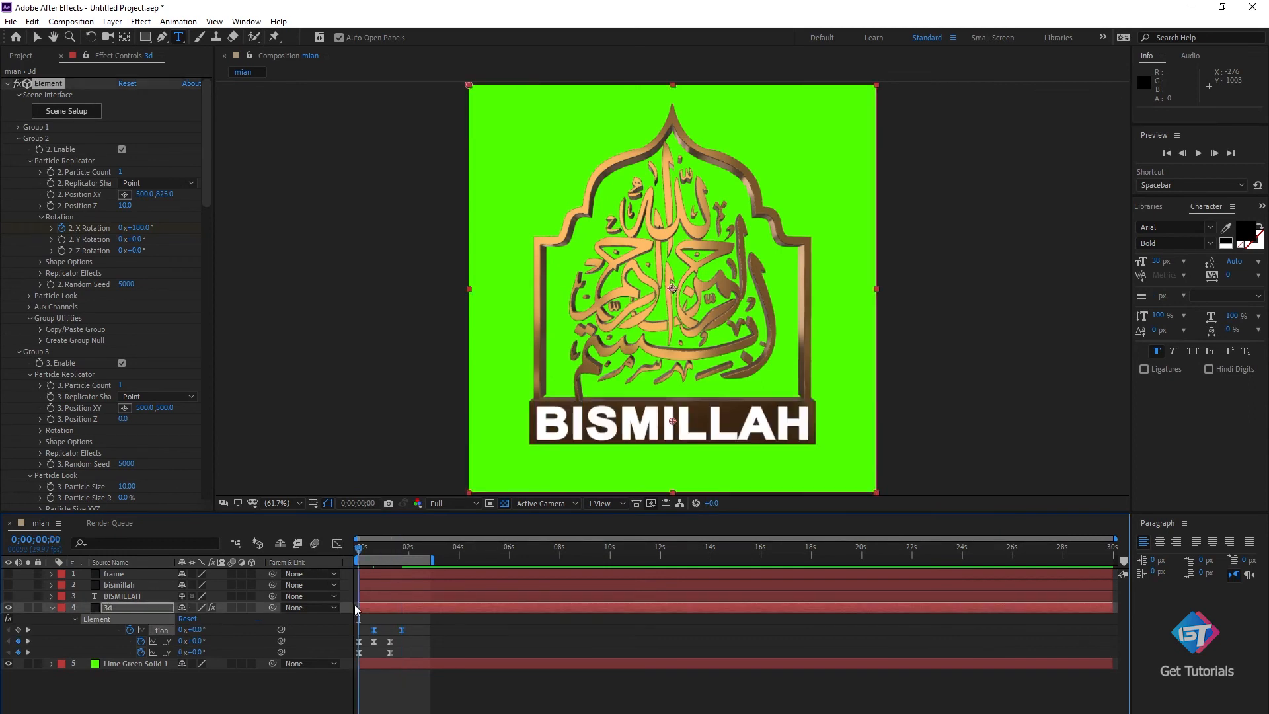
key(space)
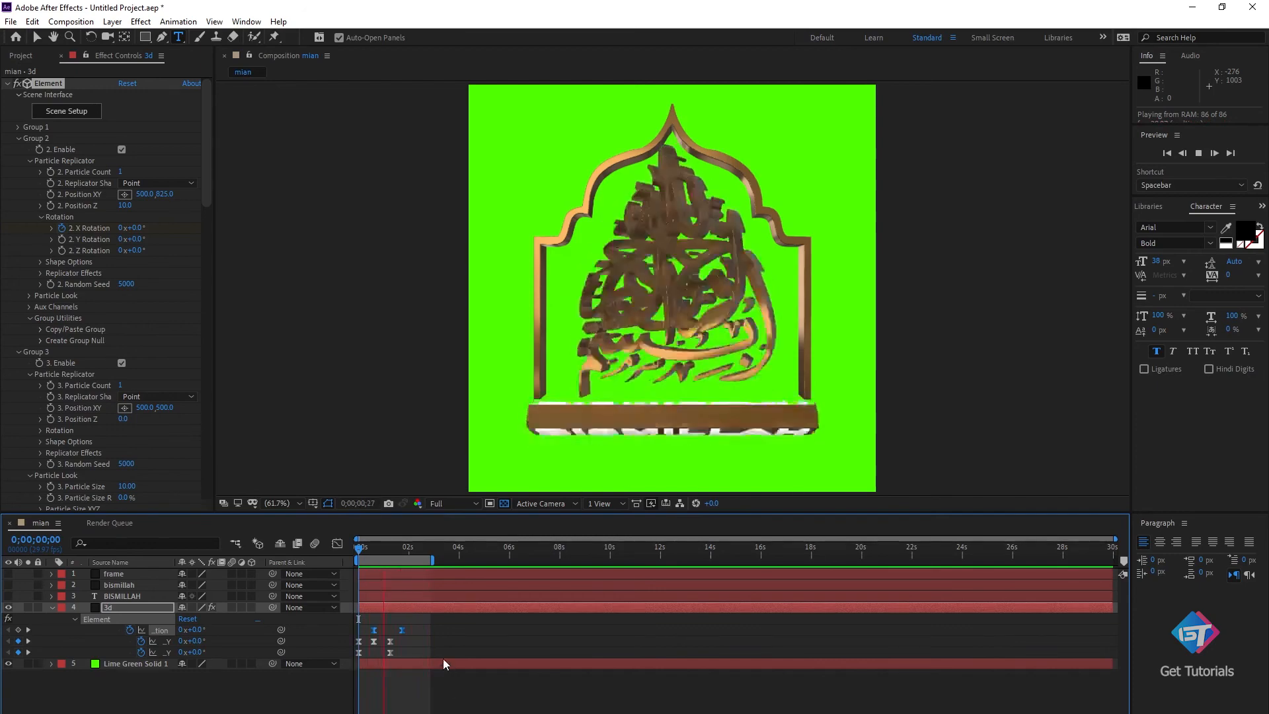
key(space)
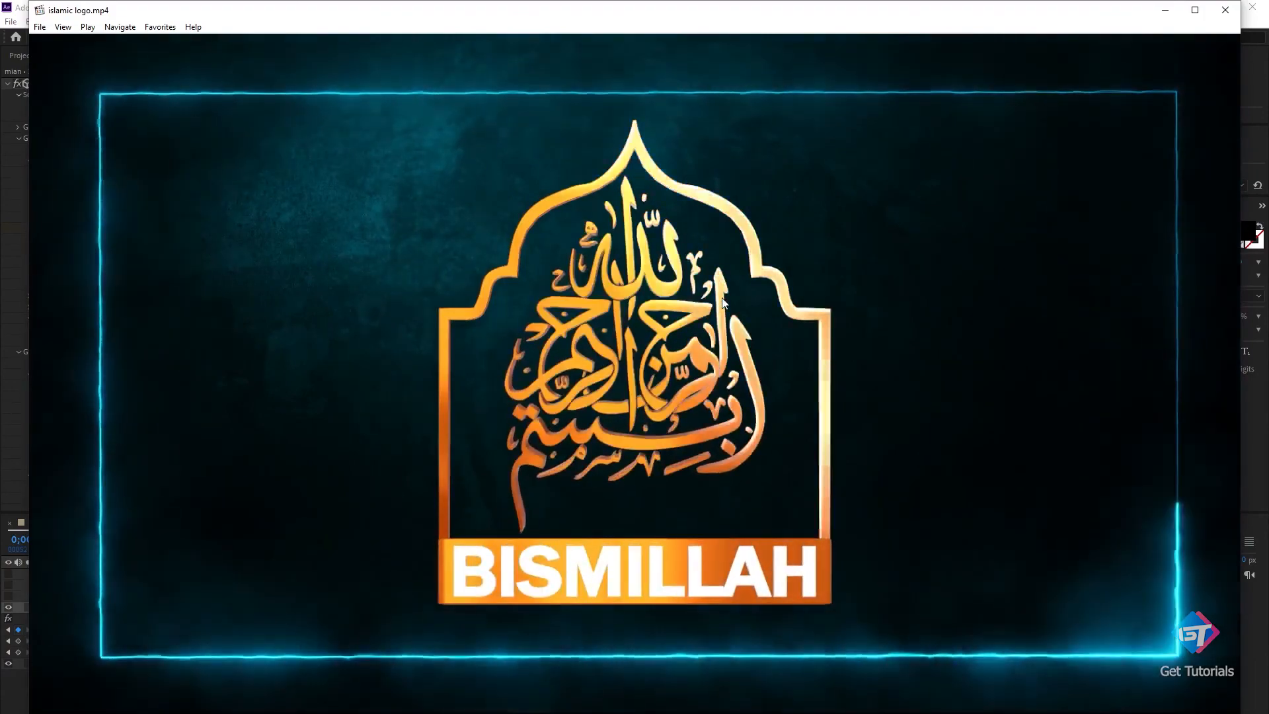
click(1165, 10)
Find the CC Light Sweep effect and apply it to the 3d layer.
click(139, 605)
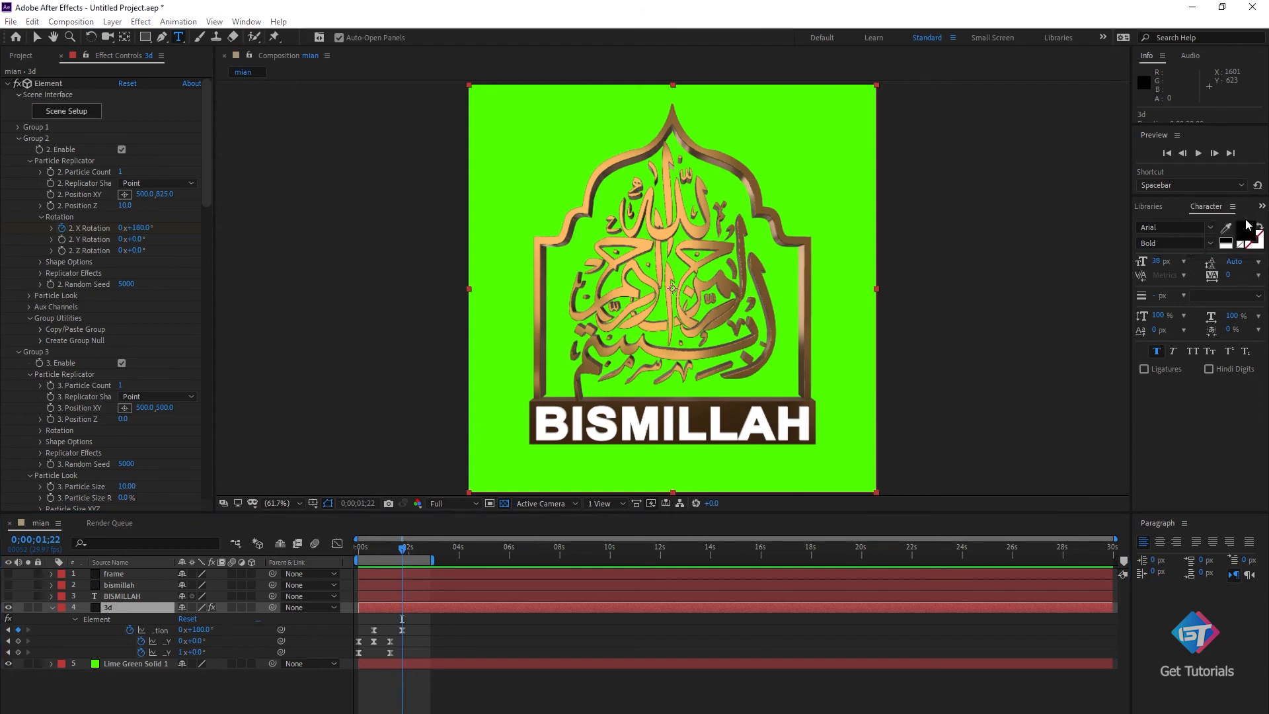
key(ctrl+5)
click(1220, 223)
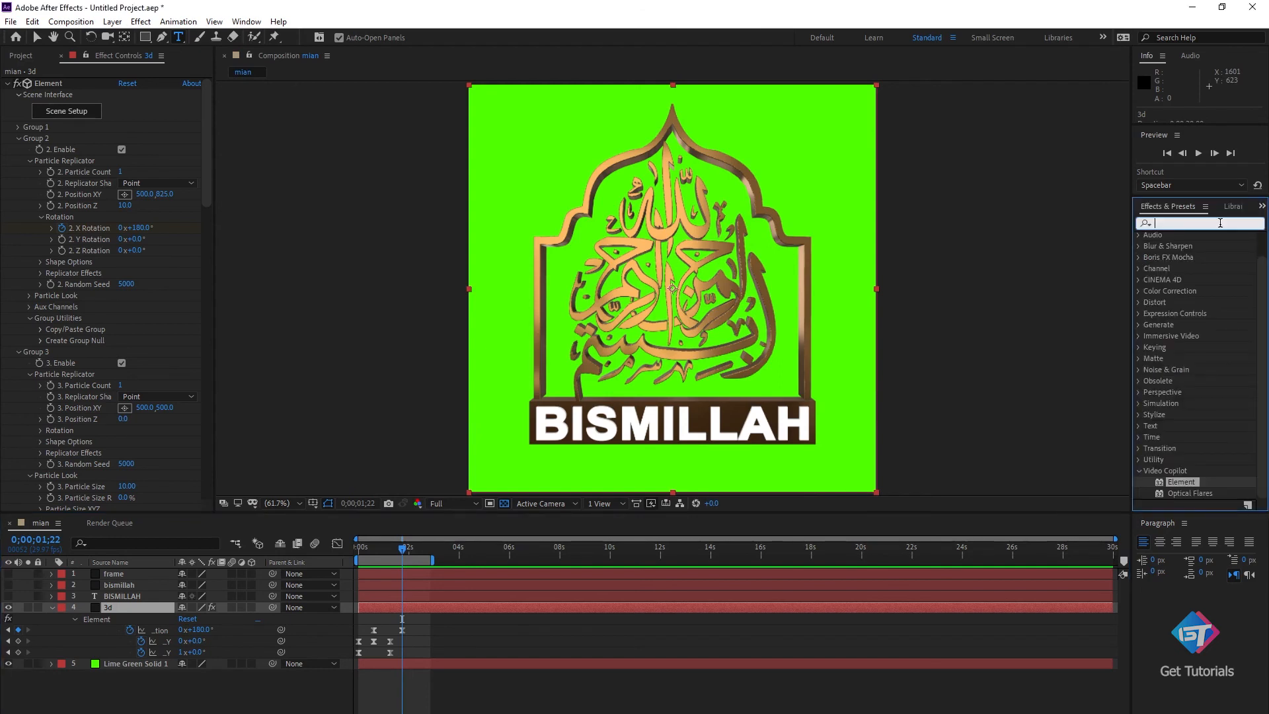
text(cc)
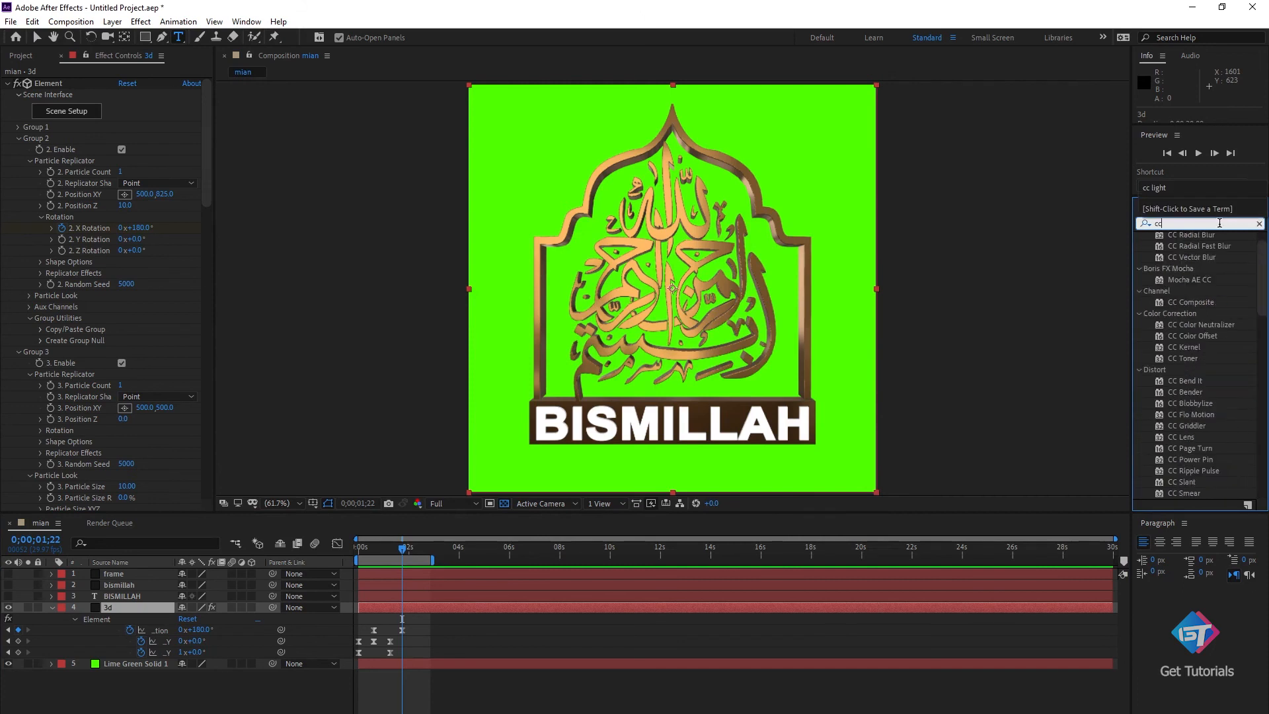
text( ligh)
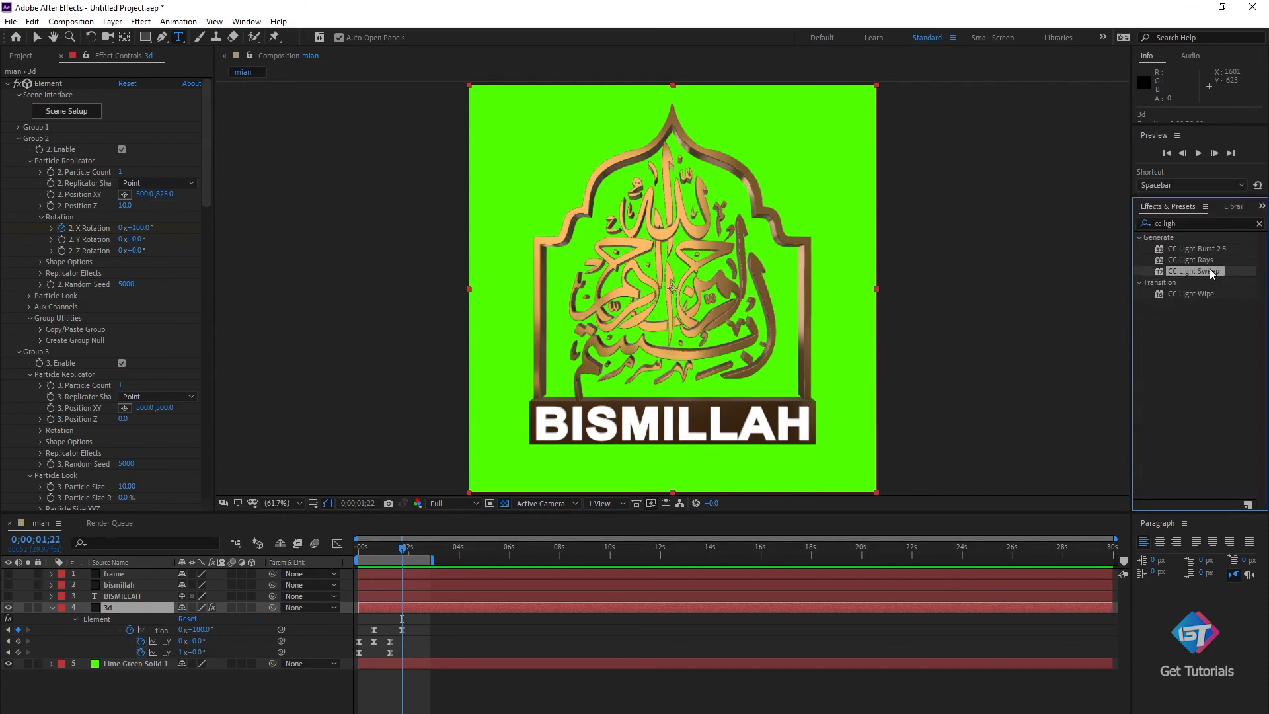
drag(1210, 268, 144, 605)
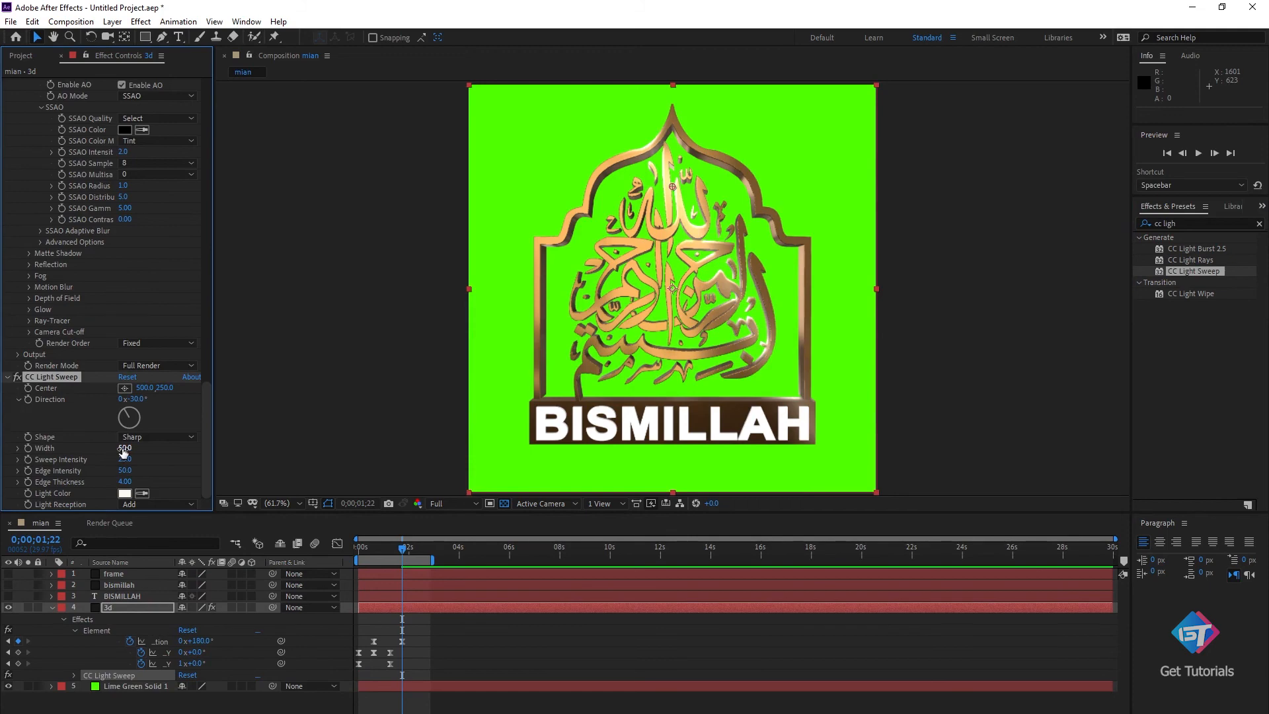
Set the light sweep's Width to 103, Sweep Intensity to 65, Edge Intensity to 55 and Light Color to orange FFAA00.
mouse_move(123, 449)
mouse_down()
mouse_move(160, 448)
mouse_move(149, 465)
mouse_move(185, 468)
mouse_move(129, 471)
mouse_up()
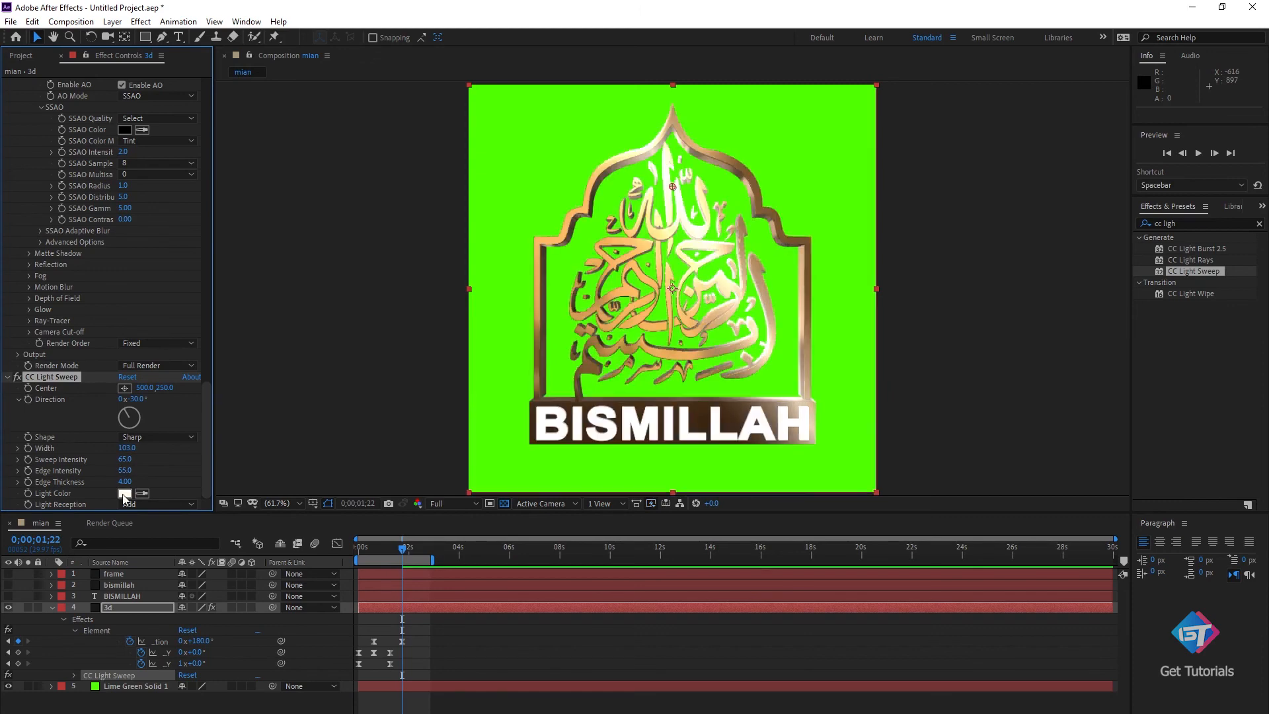
click(123, 493)
click(637, 329)
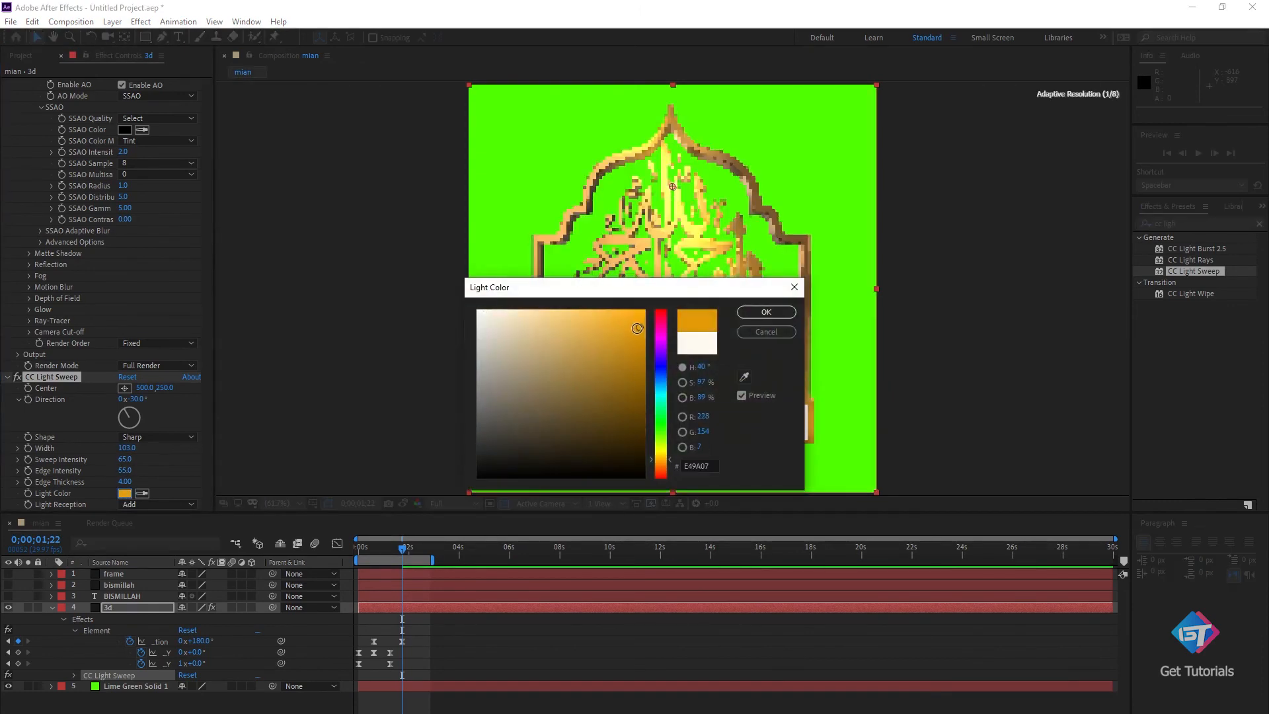
drag(637, 329, 658, 309)
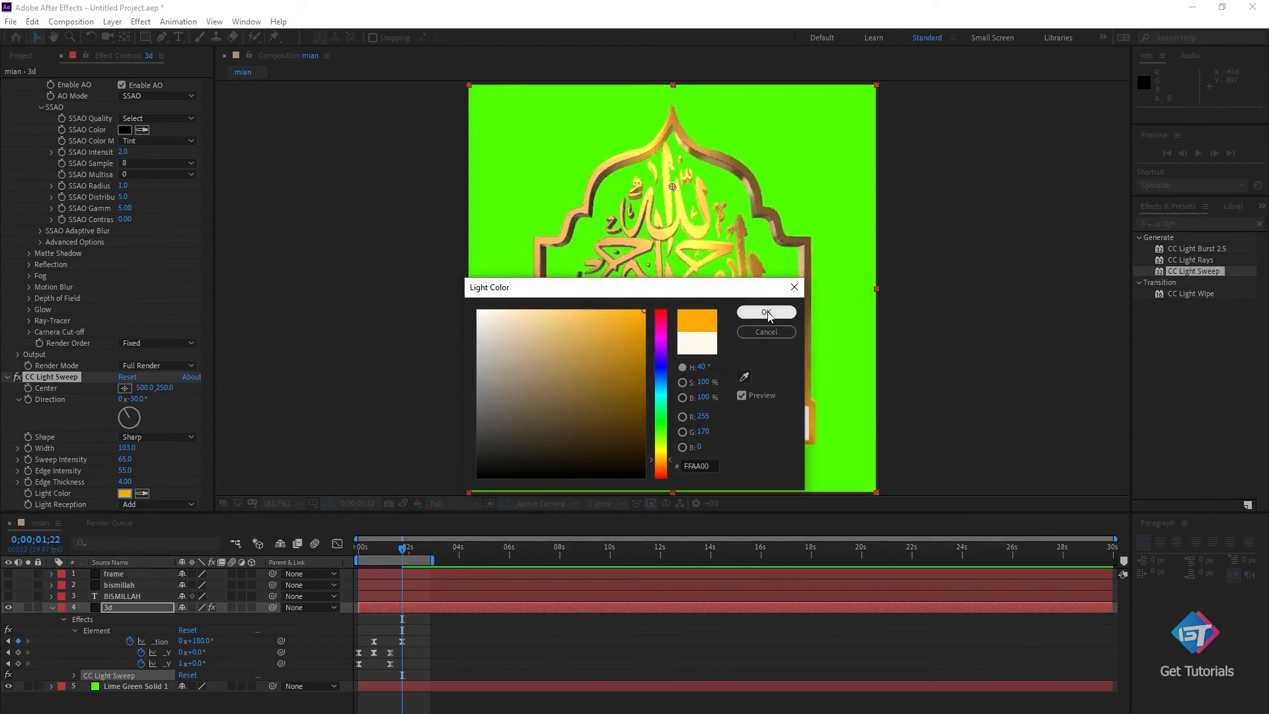
click(767, 313)
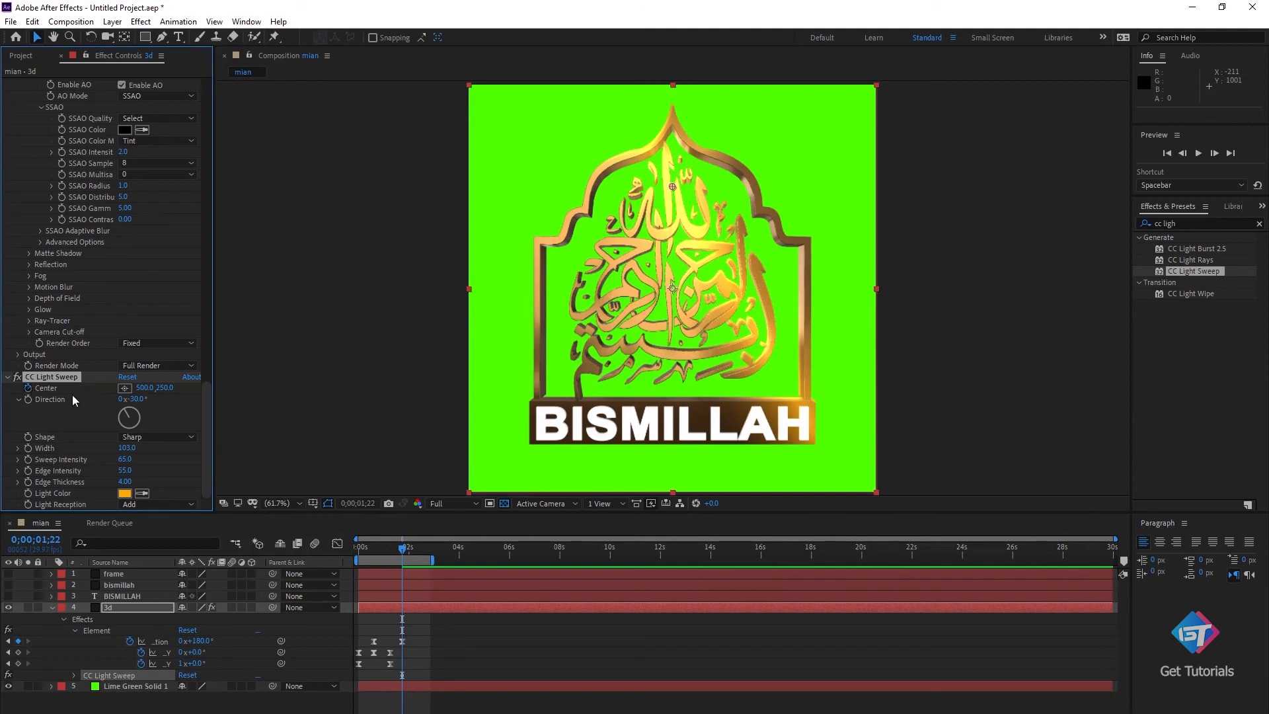
Keyframe the light sweep's Center at 1008, 250 at 0;00;01;22 and at about -513, 250 at 0;00;02;25.
click(144, 389)
drag(143, 389, 460, 374)
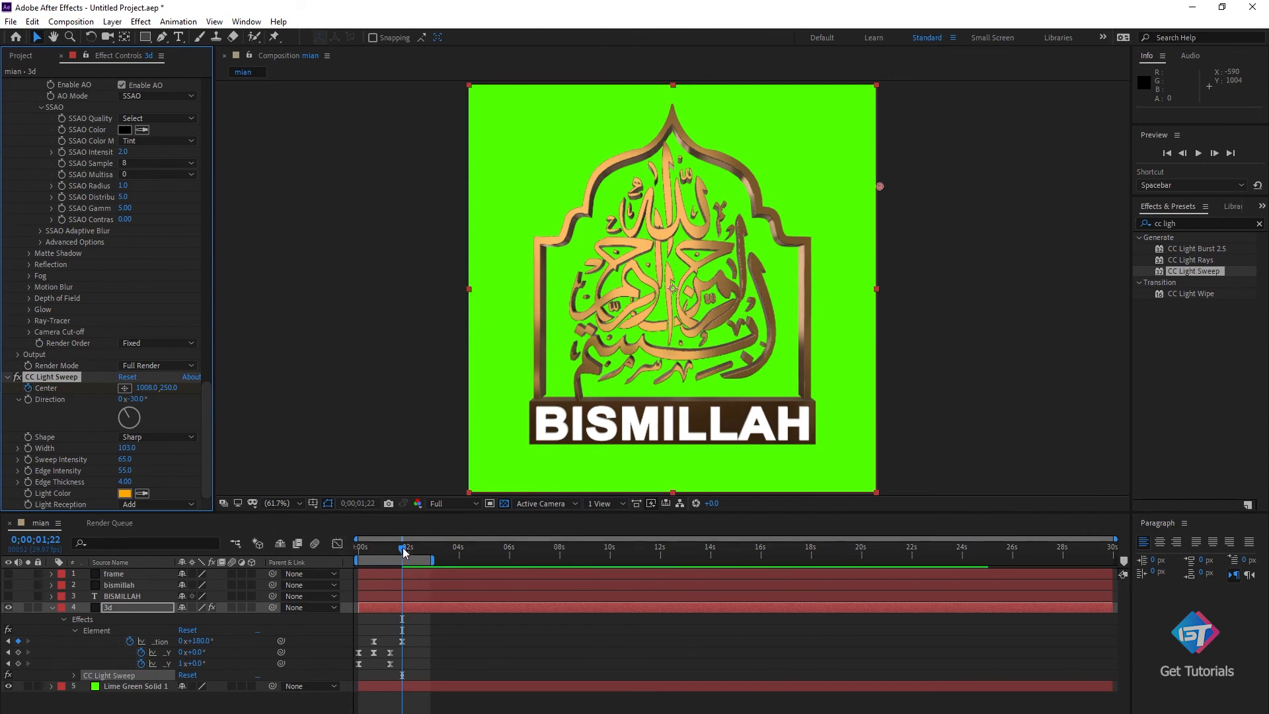
drag(402, 548, 431, 553)
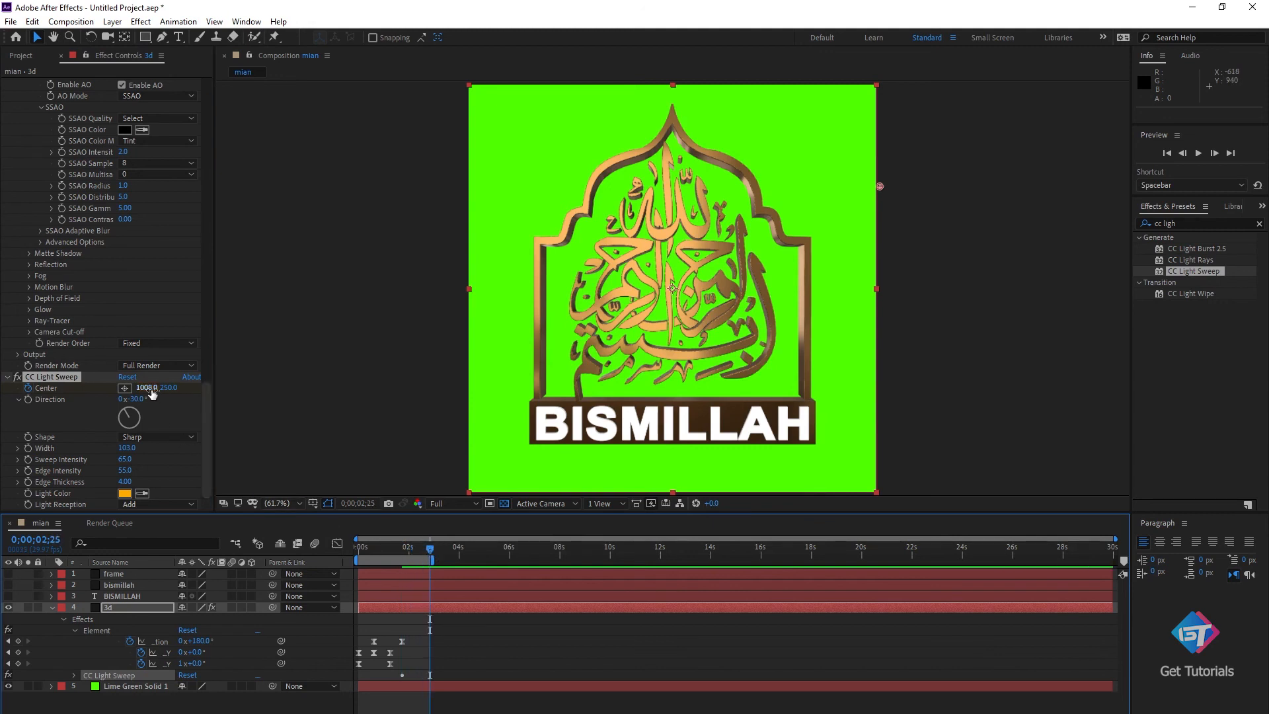
drag(151, 393, 82, 409)
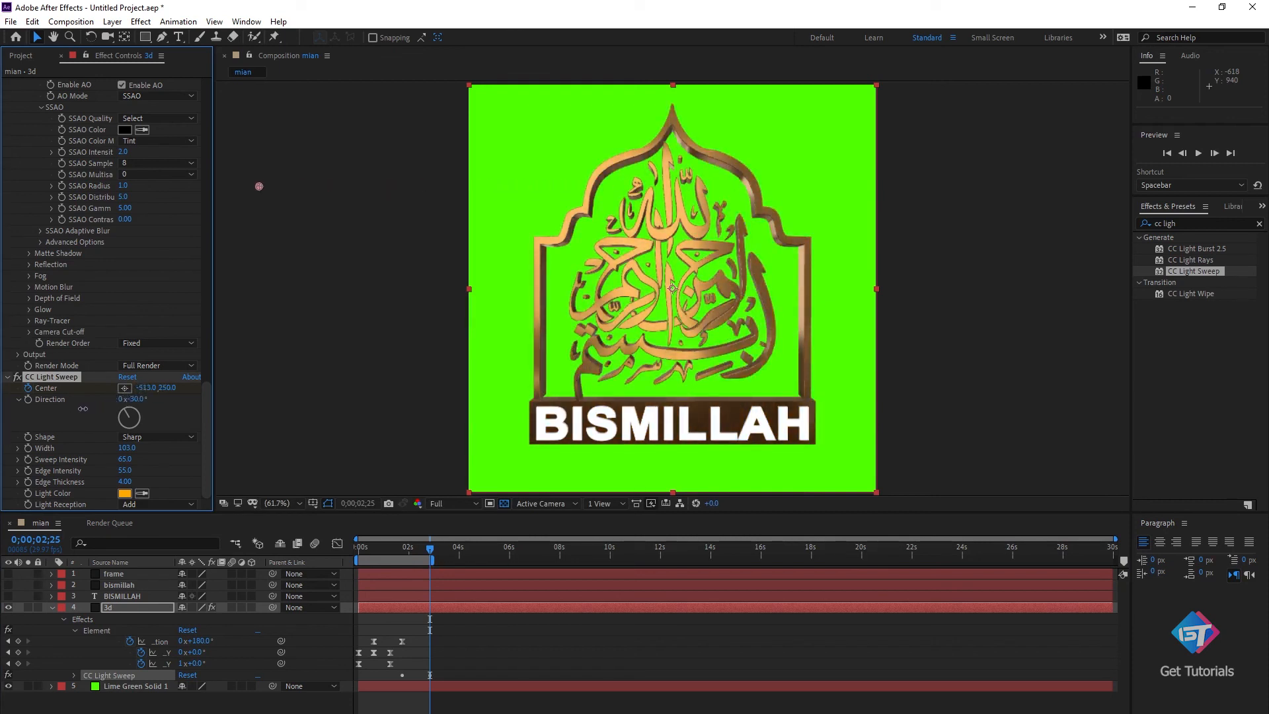
Show the 3d layer's keyframes, apply Easy Ease to both light sweep Center keyframes, and preview the animation from time zero.
drag(370, 554, 357, 553)
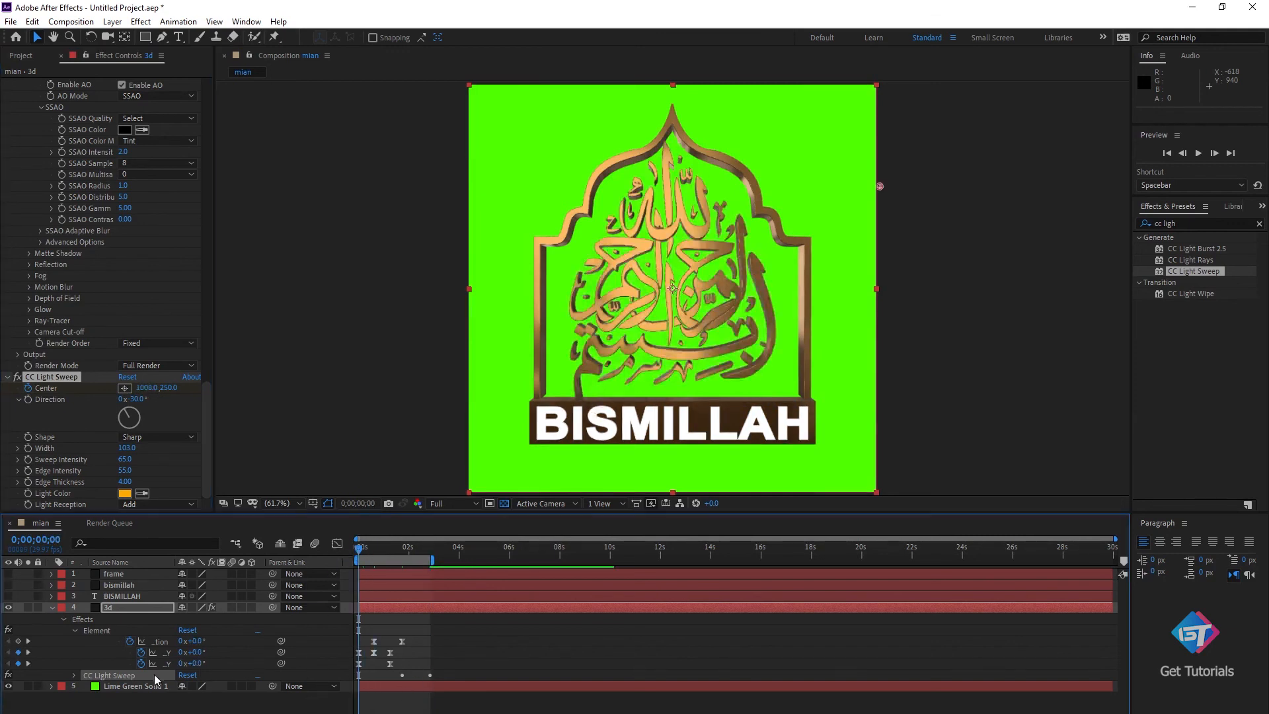
click(389, 609)
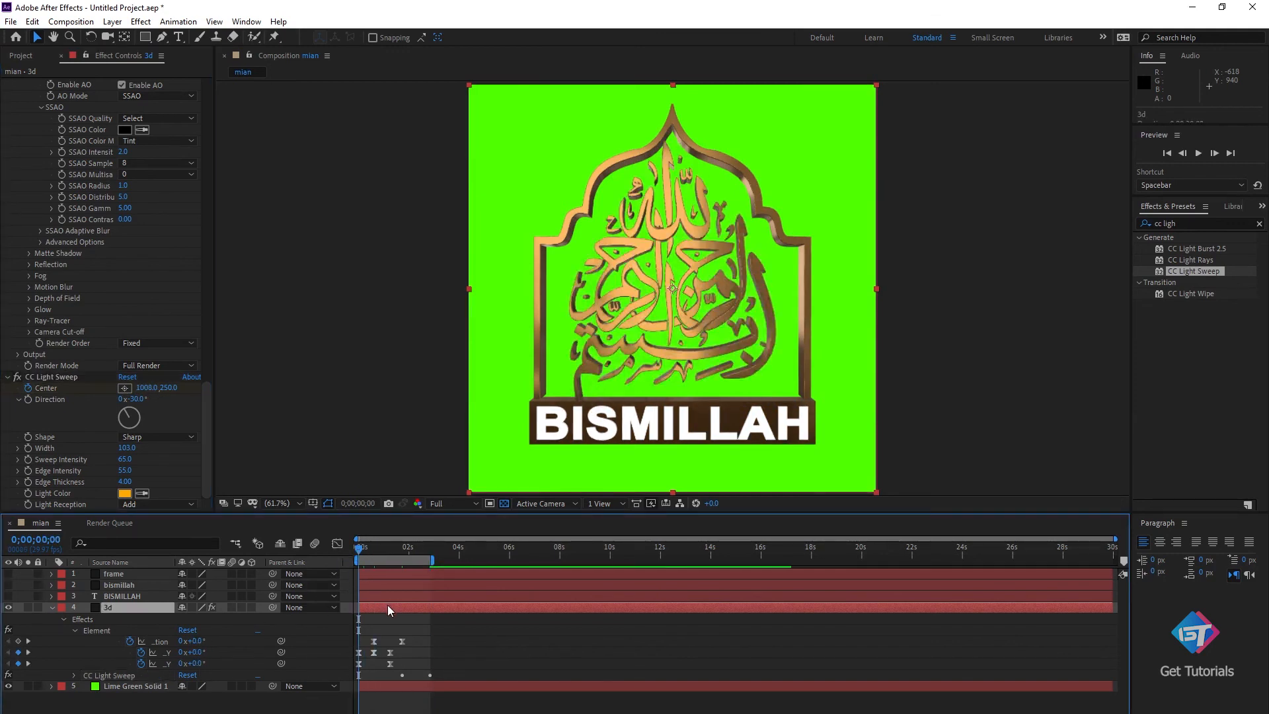
key(u)
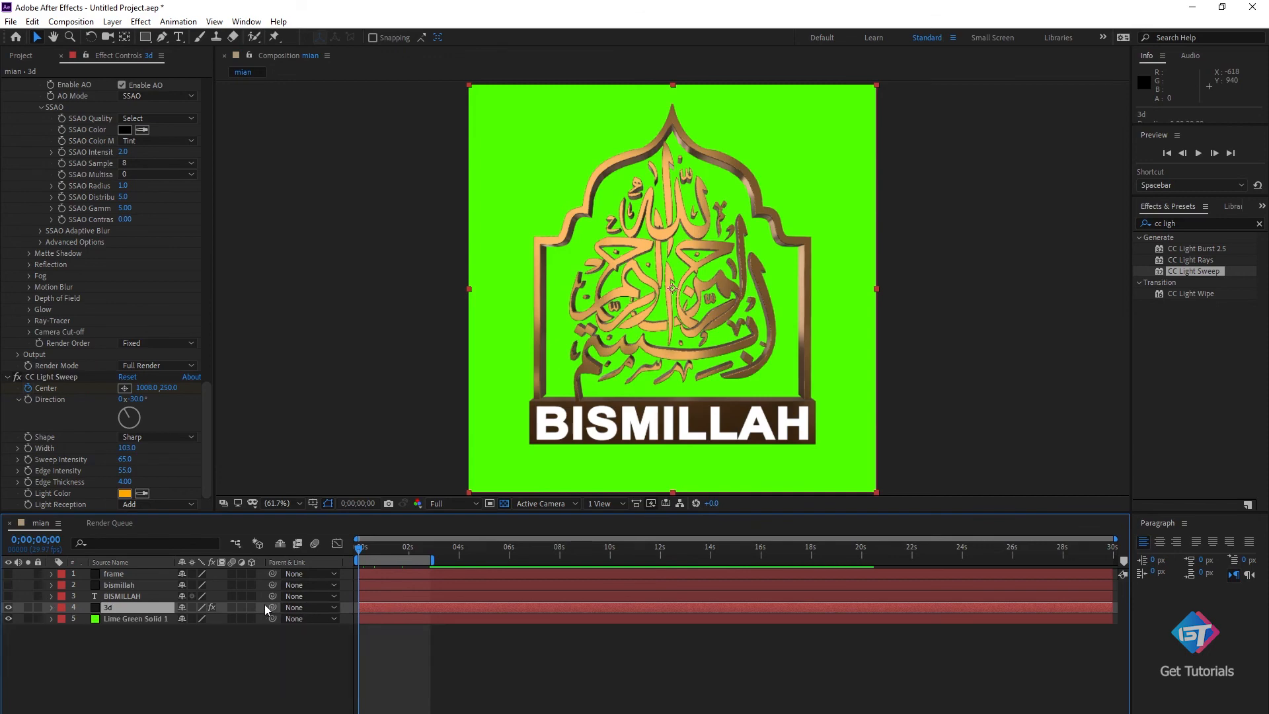
drag(459, 669, 400, 679)
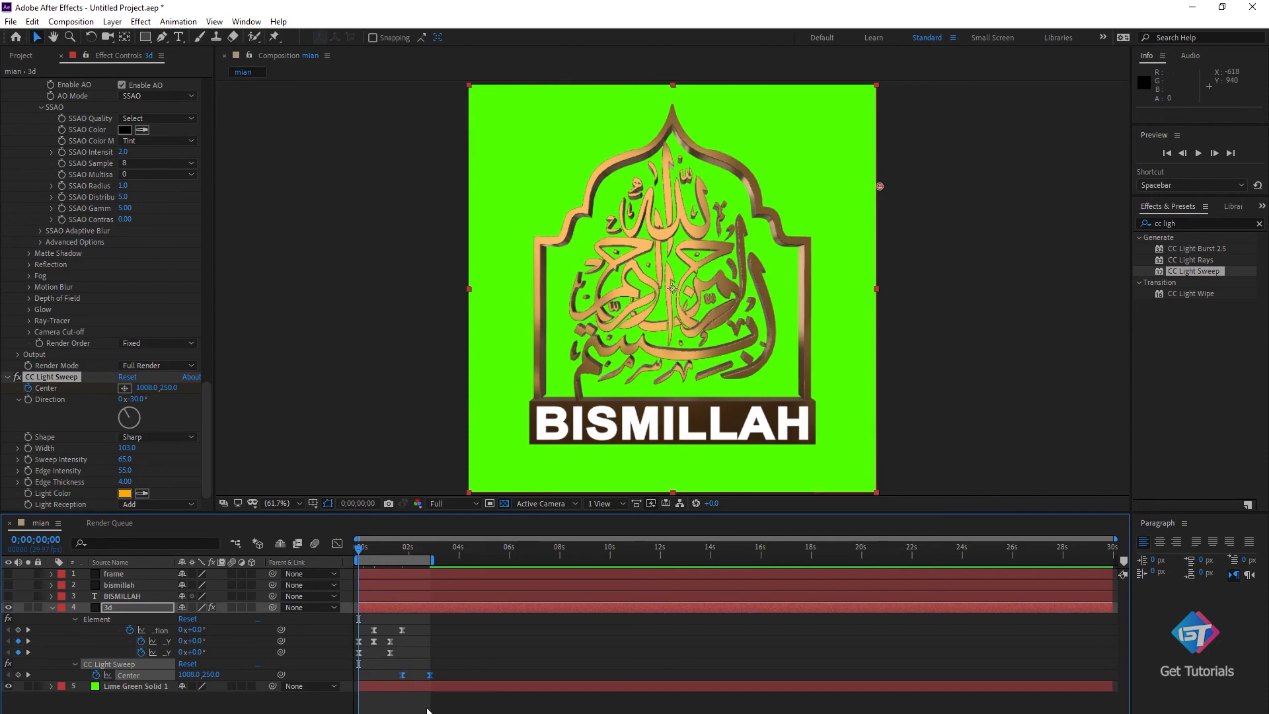
key(space)
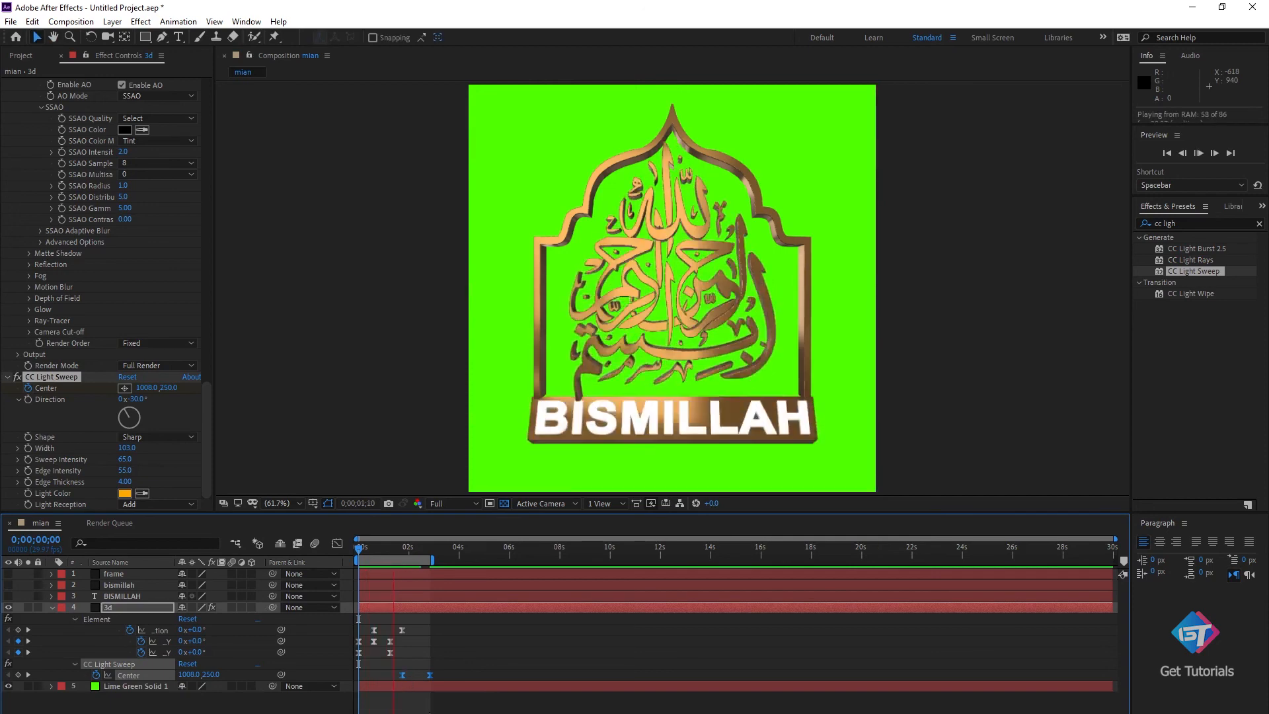